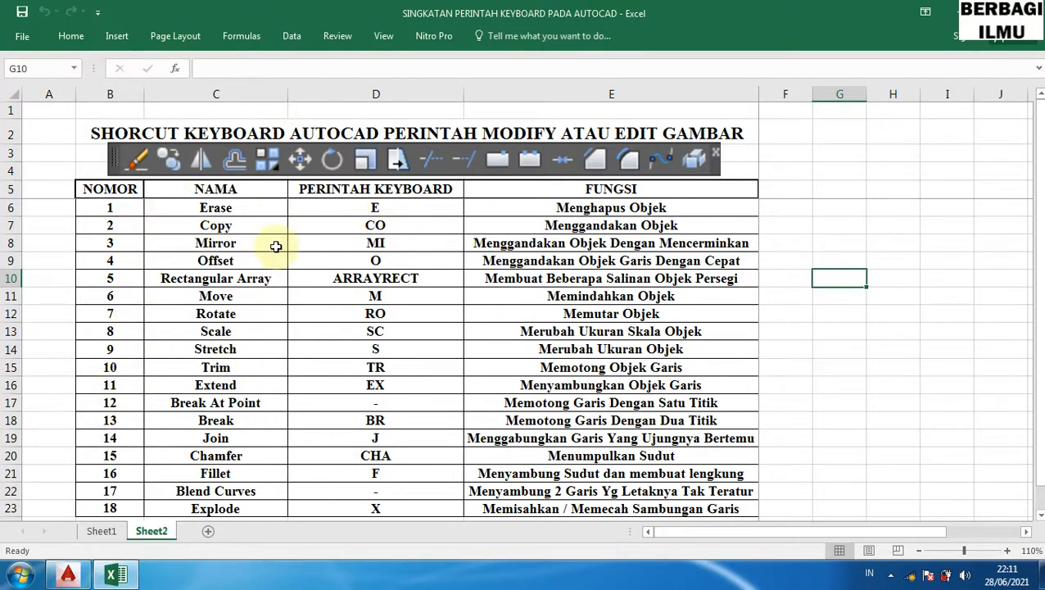
- Review the names and keyboard shortcuts of the modify commands listed in the shortcut table
click(215, 210)
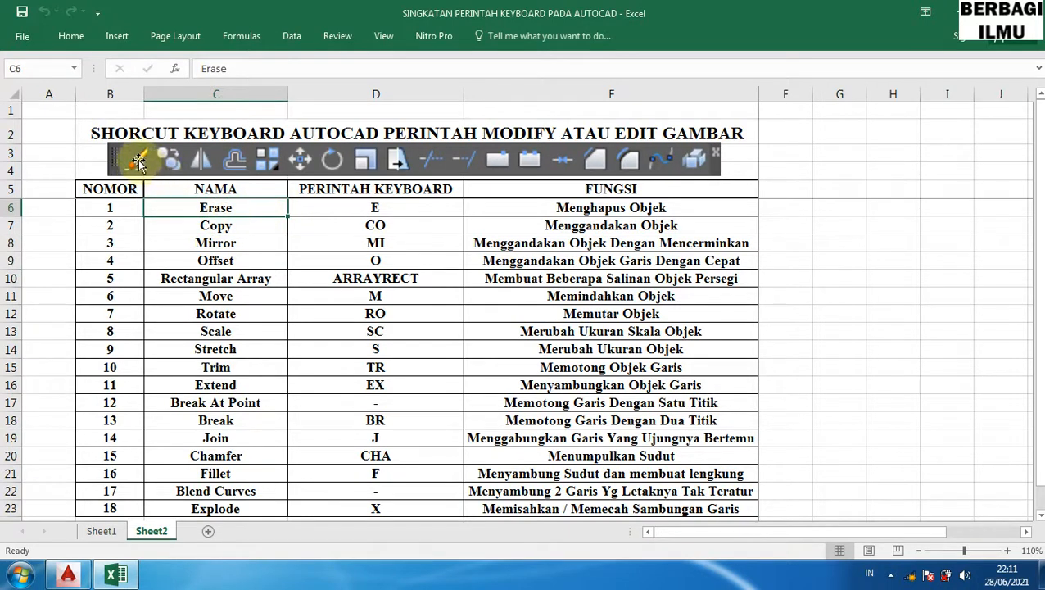
drag(232, 243, 229, 226)
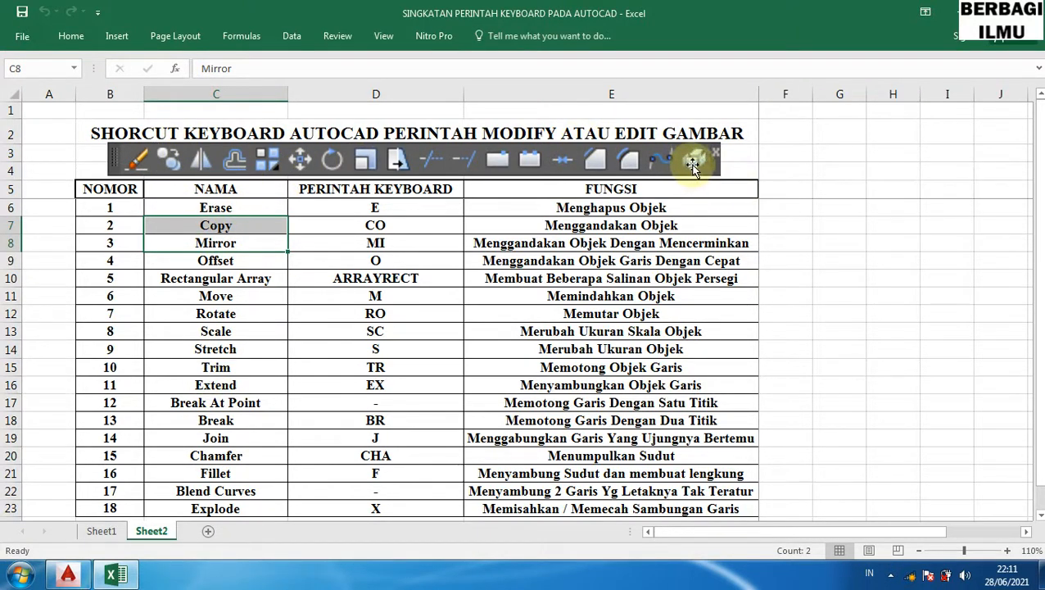
click(246, 505)
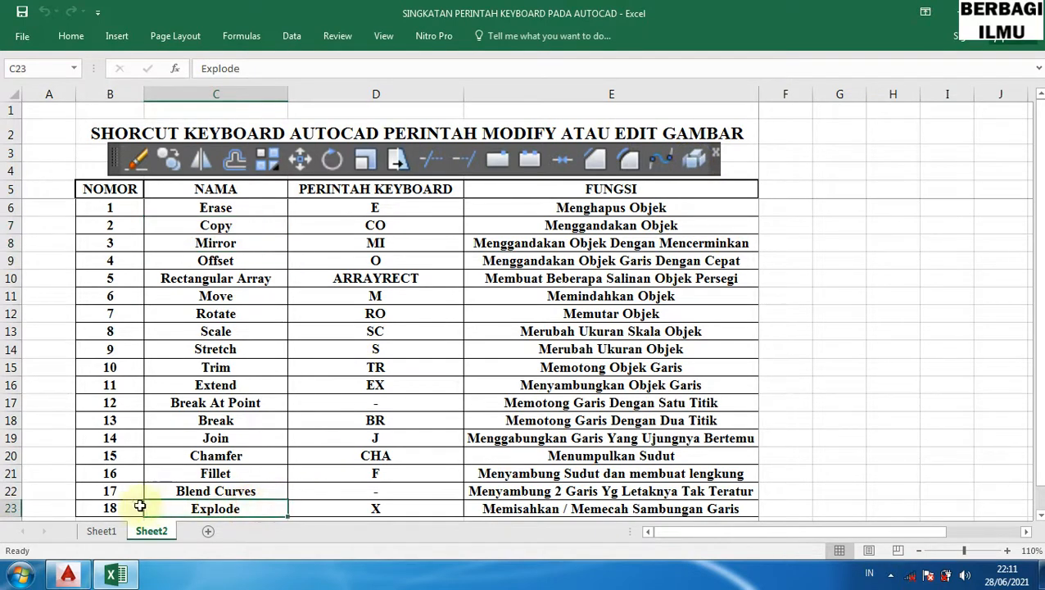
click(122, 506)
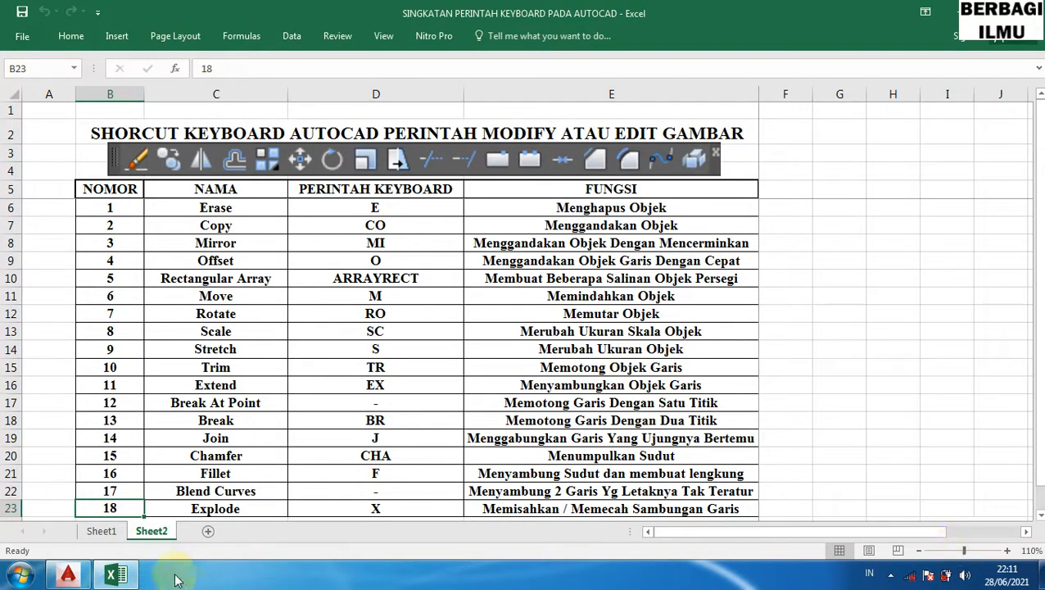
click(67, 574)
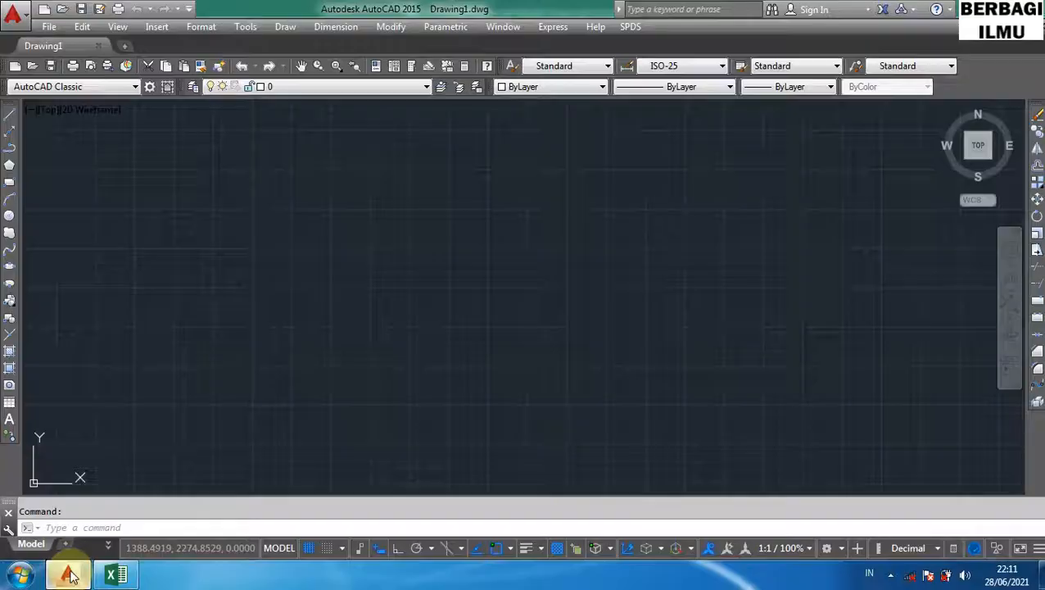
click(121, 575)
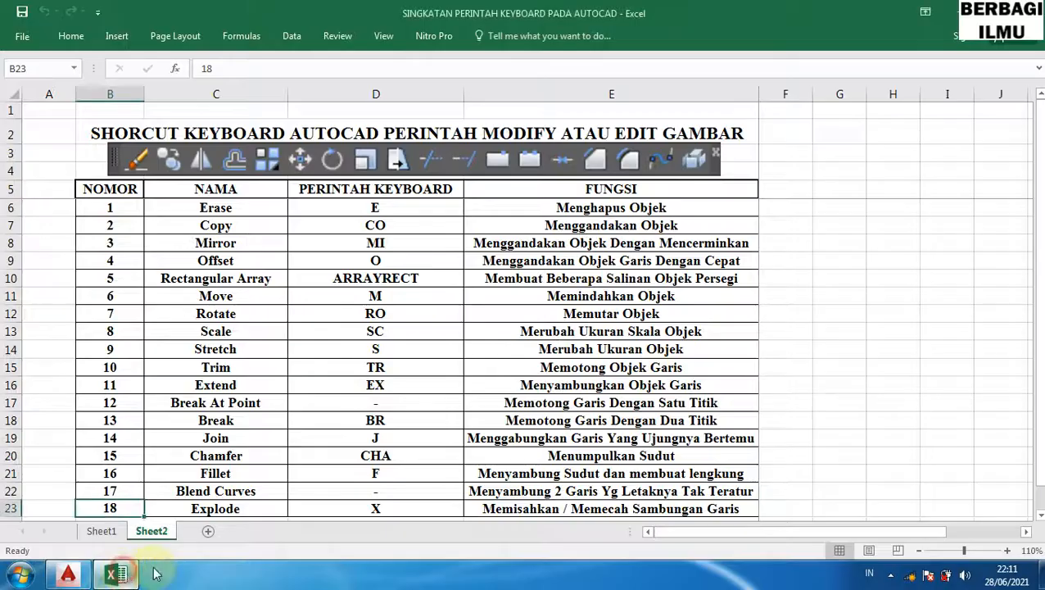
- Zoom the sheet to 150% and shrink column A to almost zero width
click(1006, 552)
click(1006, 551)
click(1005, 551)
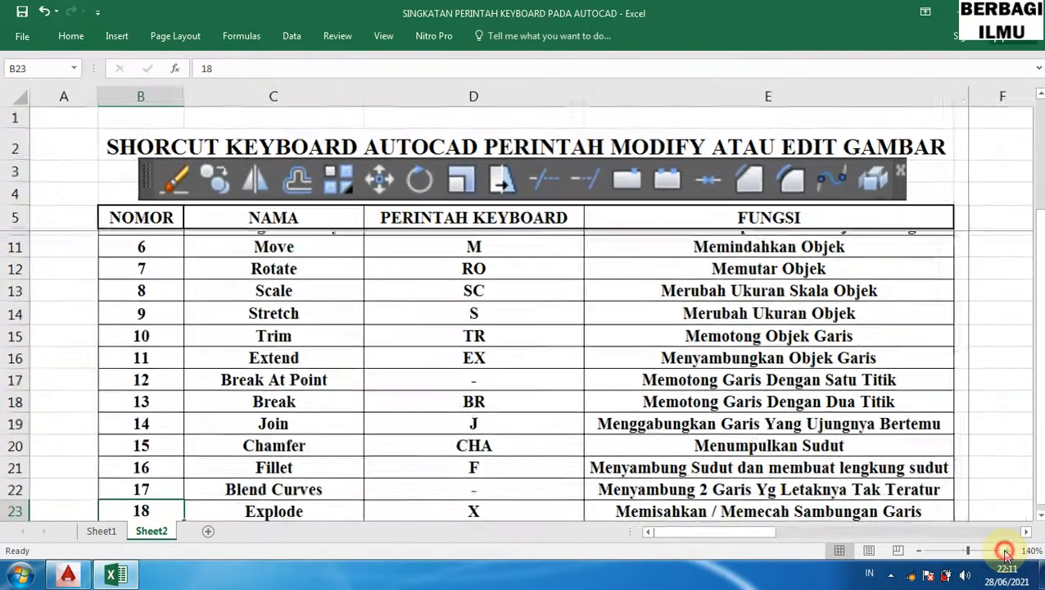
click(1006, 551)
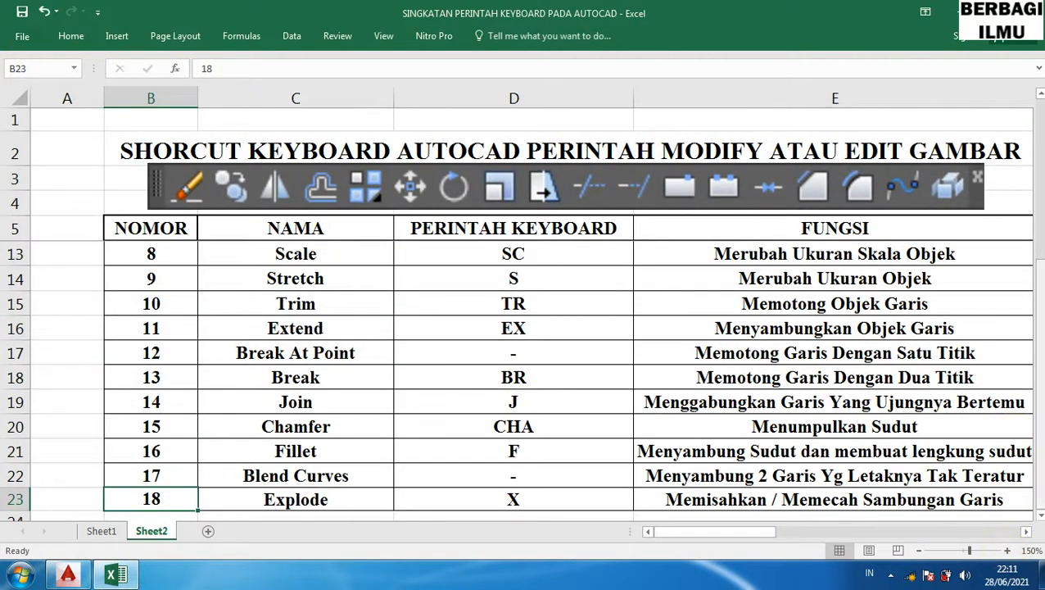
drag(1040, 361, 1040, 195)
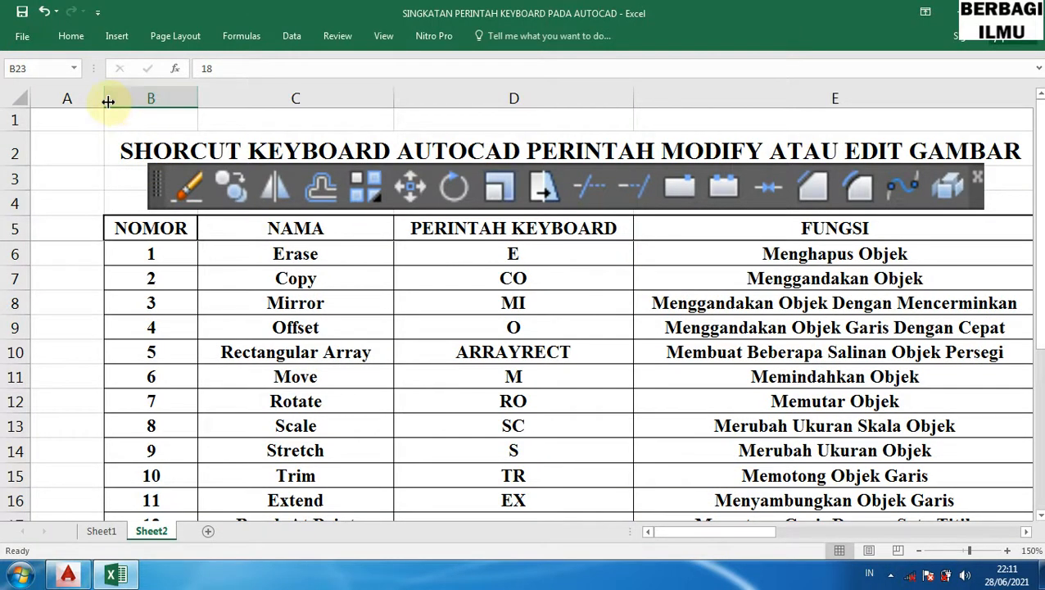
drag(108, 101, 29, 97)
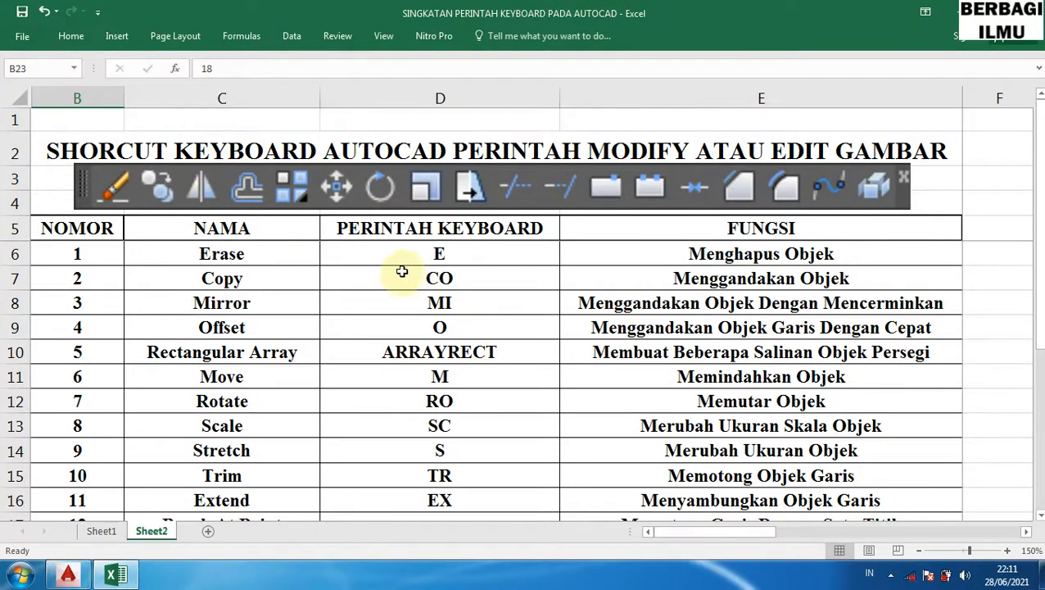
- Highlight the Erase row of the table and switch to AutoCAD
click(17, 254)
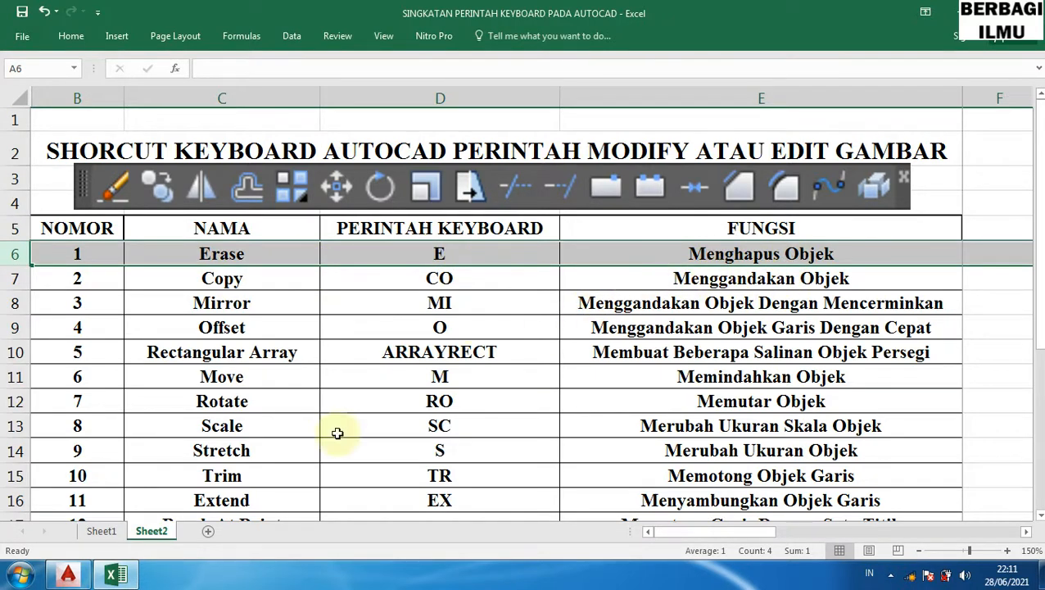
click(68, 576)
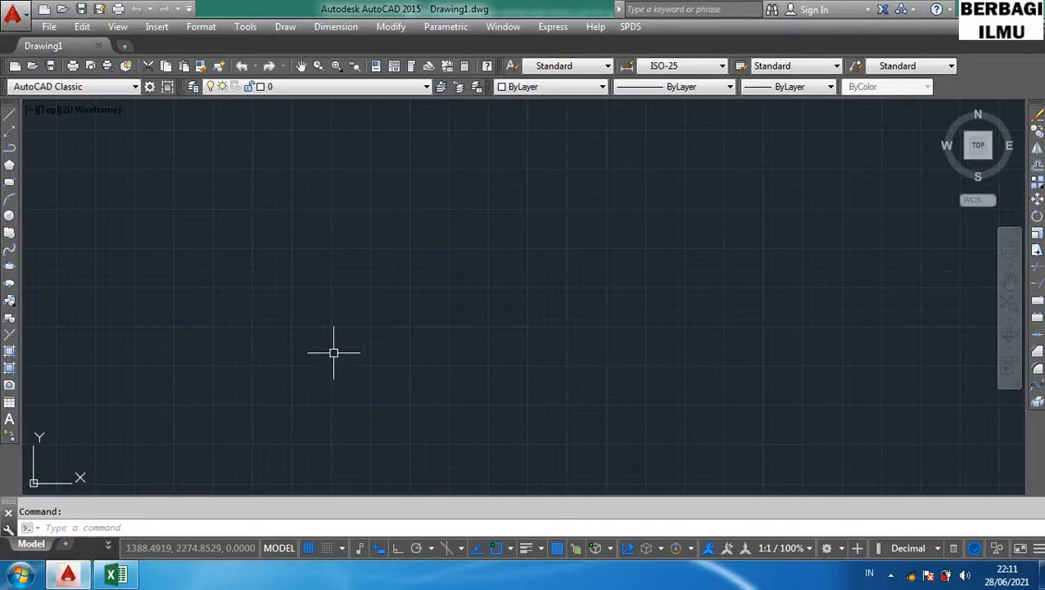
- Draw a rectangle in the drawing area with the RECTANG command
text(re)
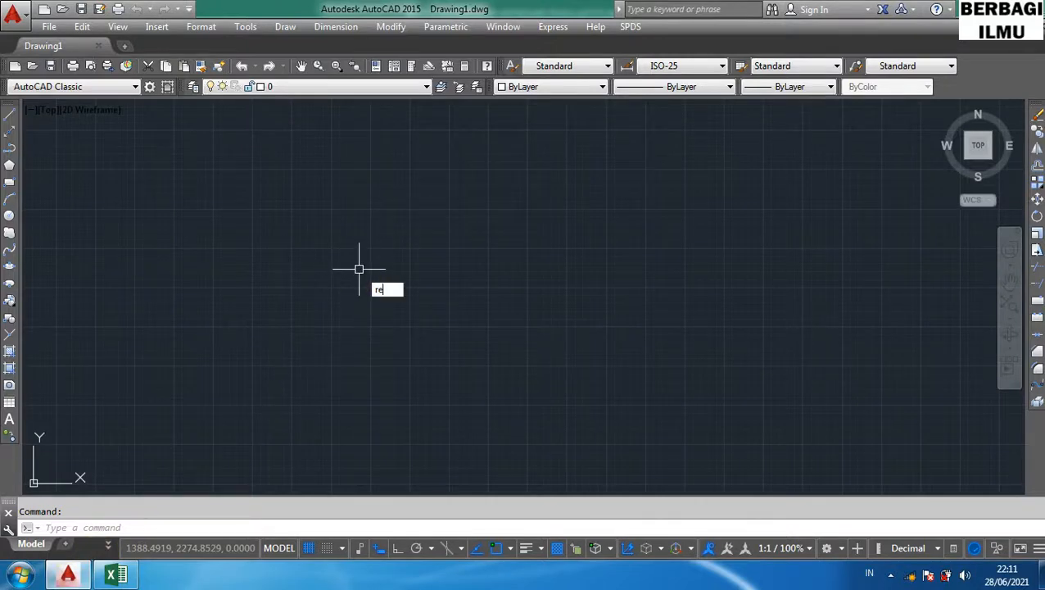
text(c)
key(Return)
click(325, 245)
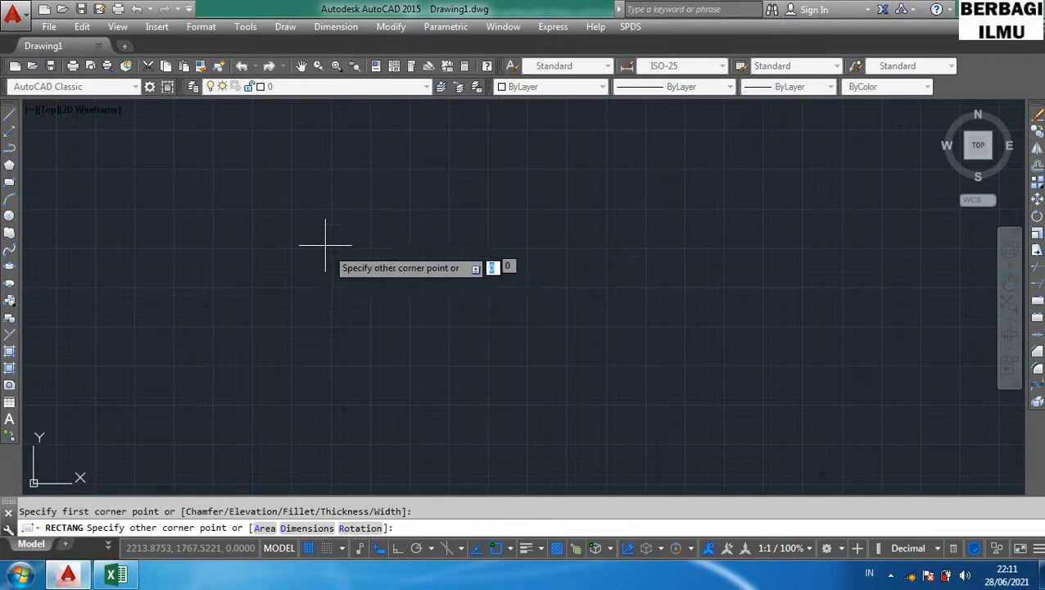
click(469, 336)
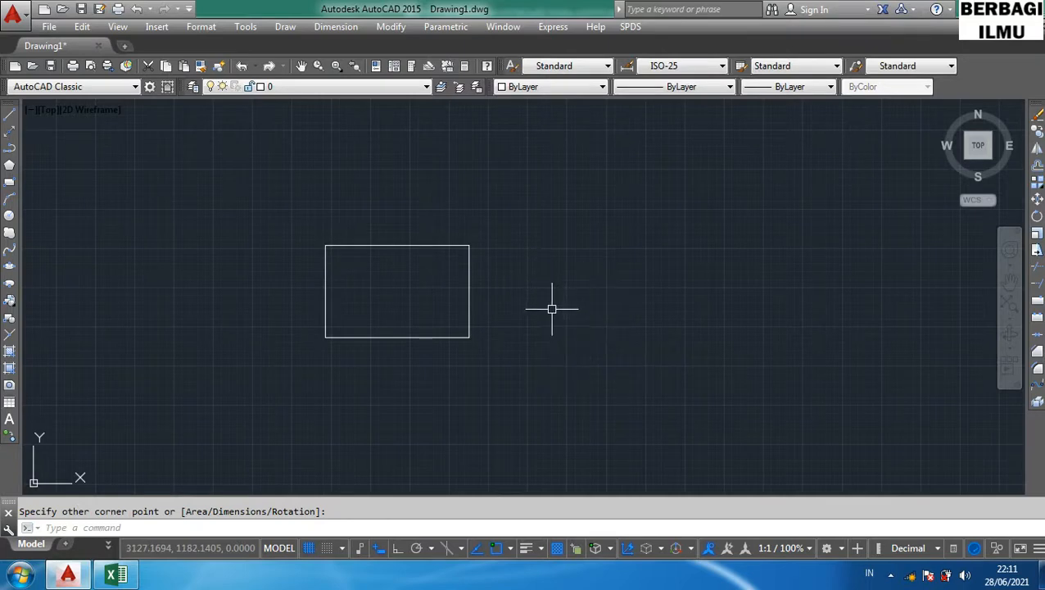
- Erase the rectangle using the E shortcut
text(E)
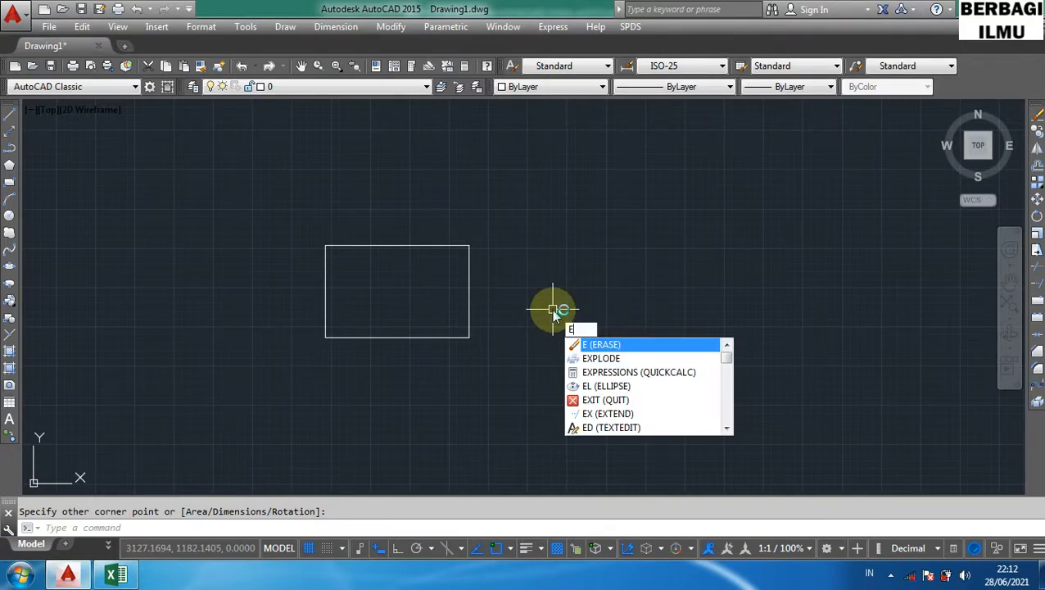
key(Return)
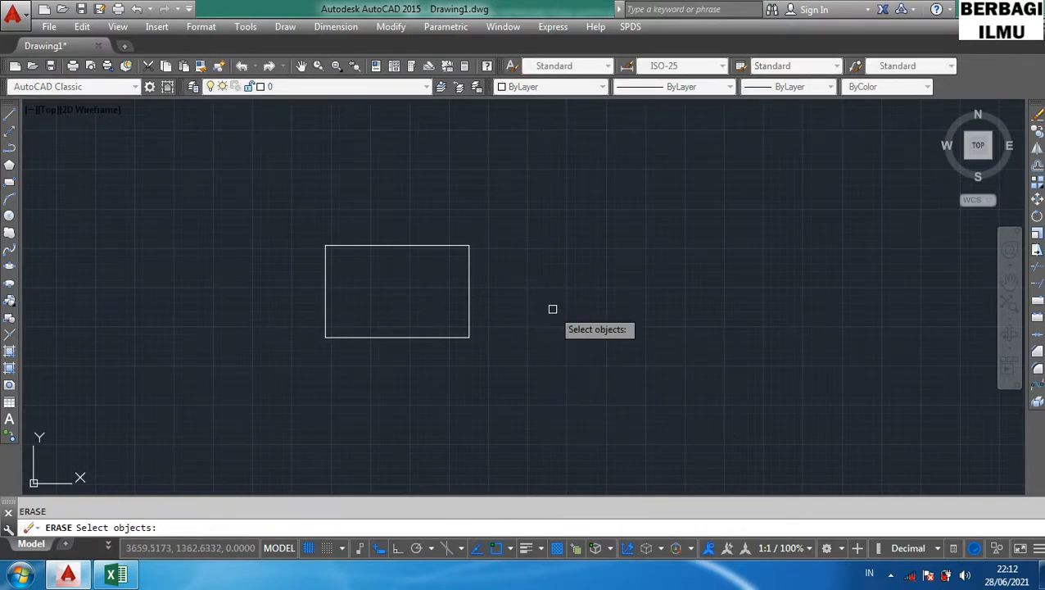
click(469, 295)
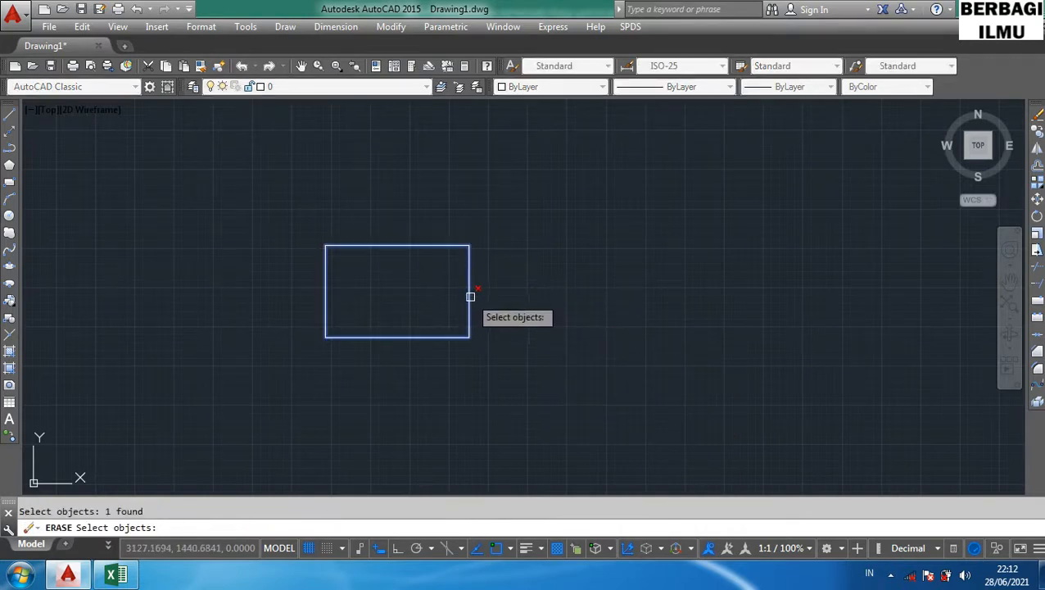
key(Return)
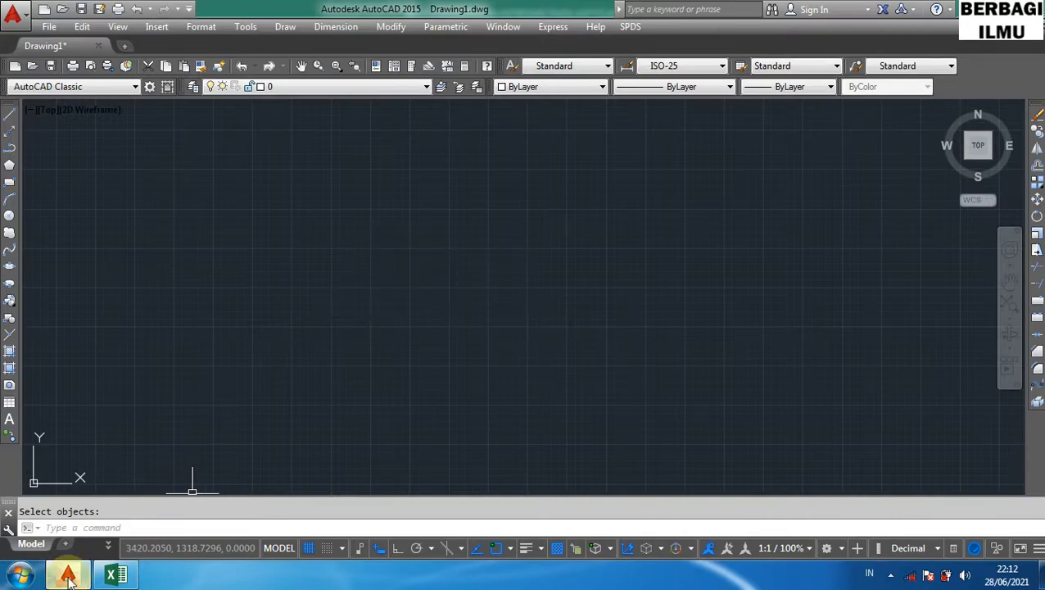
- Highlight the Copy row of the table in the spreadsheet and return to AutoCAD
click(115, 573)
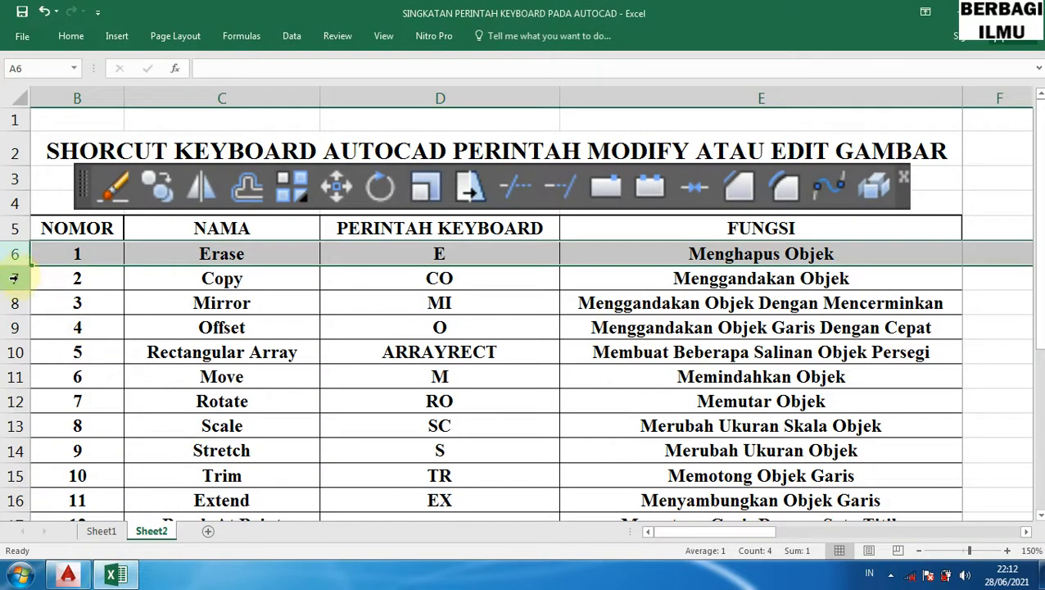
click(15, 276)
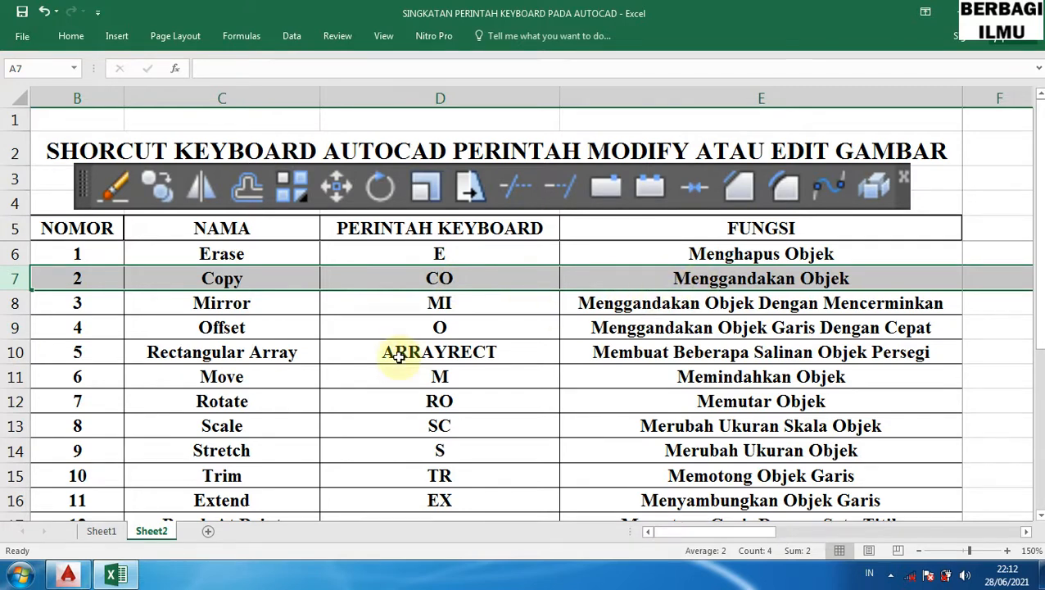
click(67, 576)
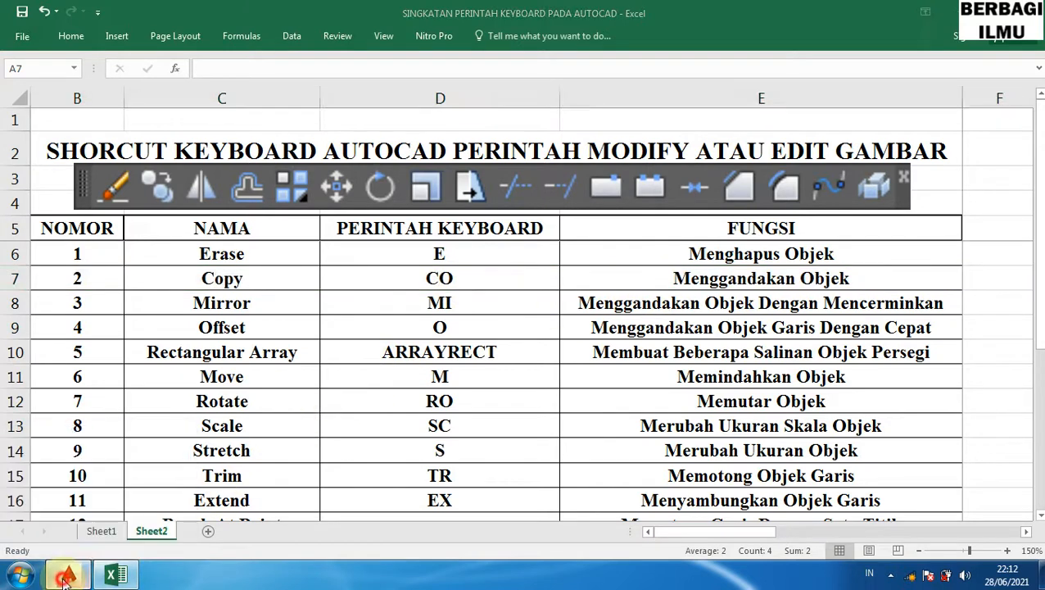
- Draw a new rectangle with the RECTANG command
text(rec)
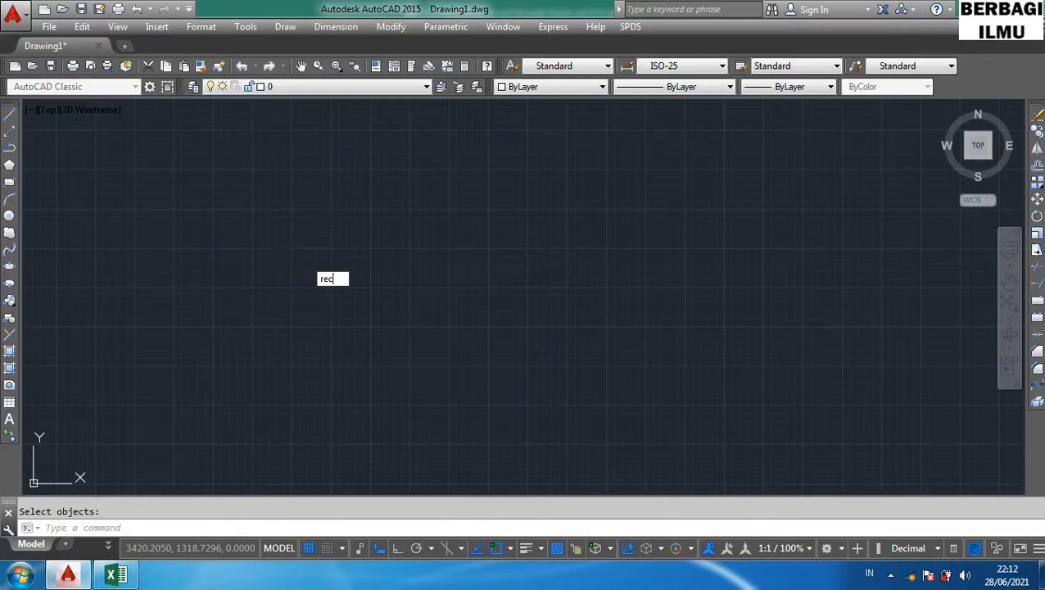
key(Return)
click(227, 243)
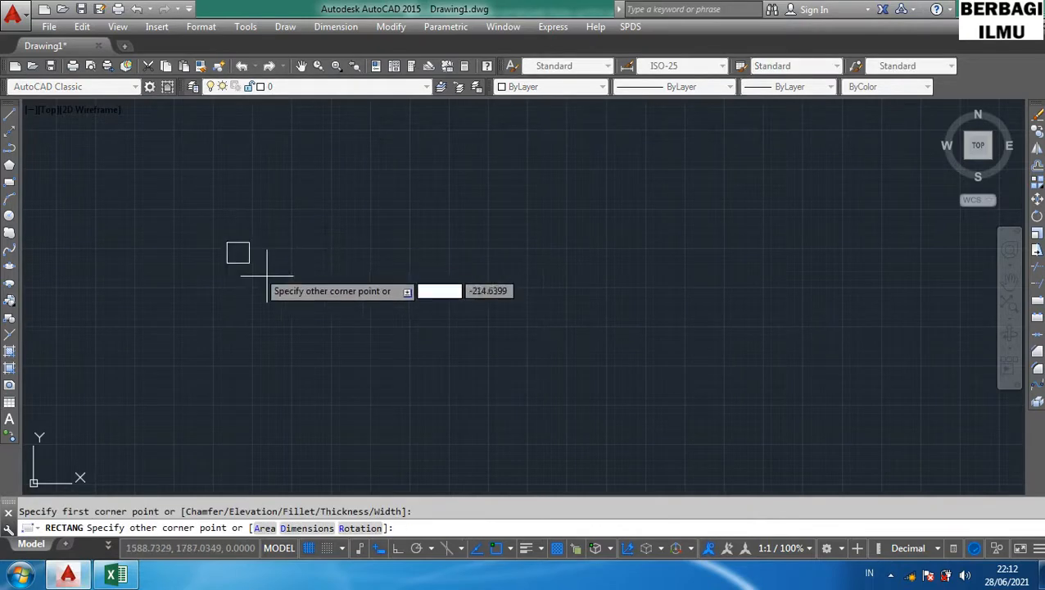
click(328, 313)
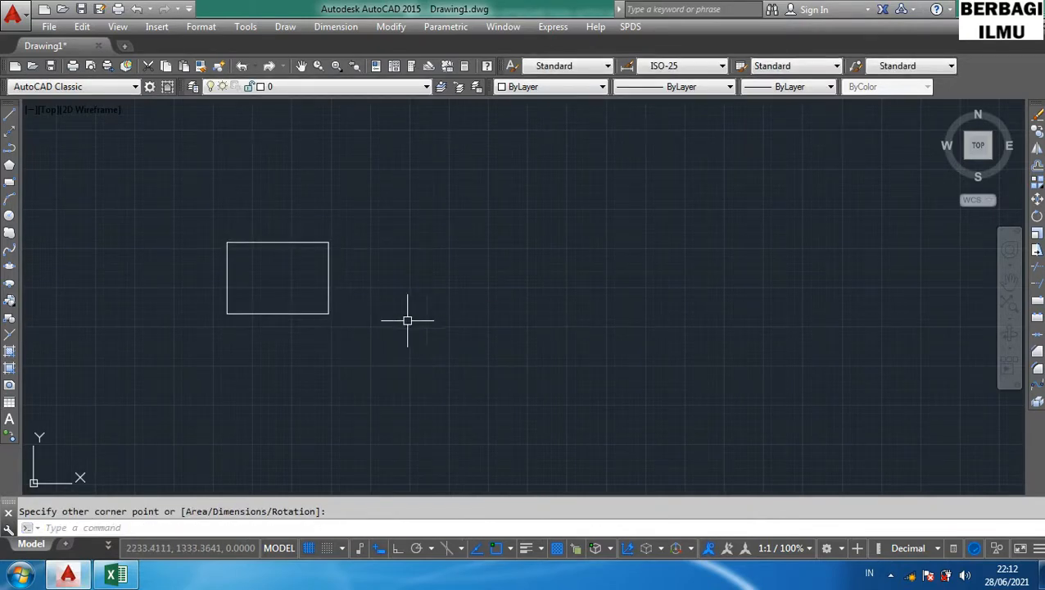
- Copy the rectangle with the CO shortcut, placing three copies in a row to its right
text(CO)
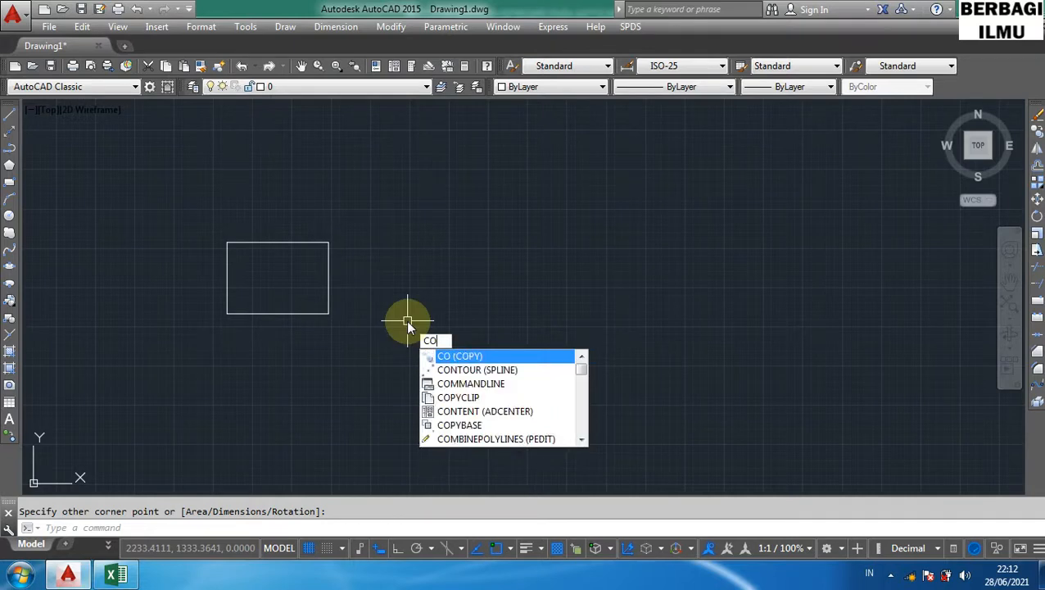
key(Return)
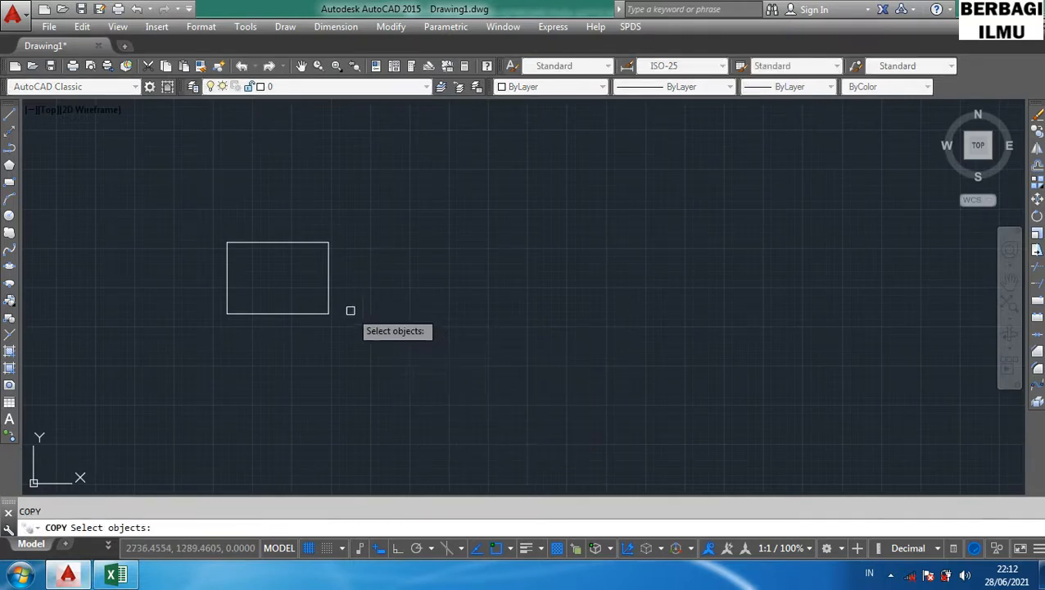
click(330, 293)
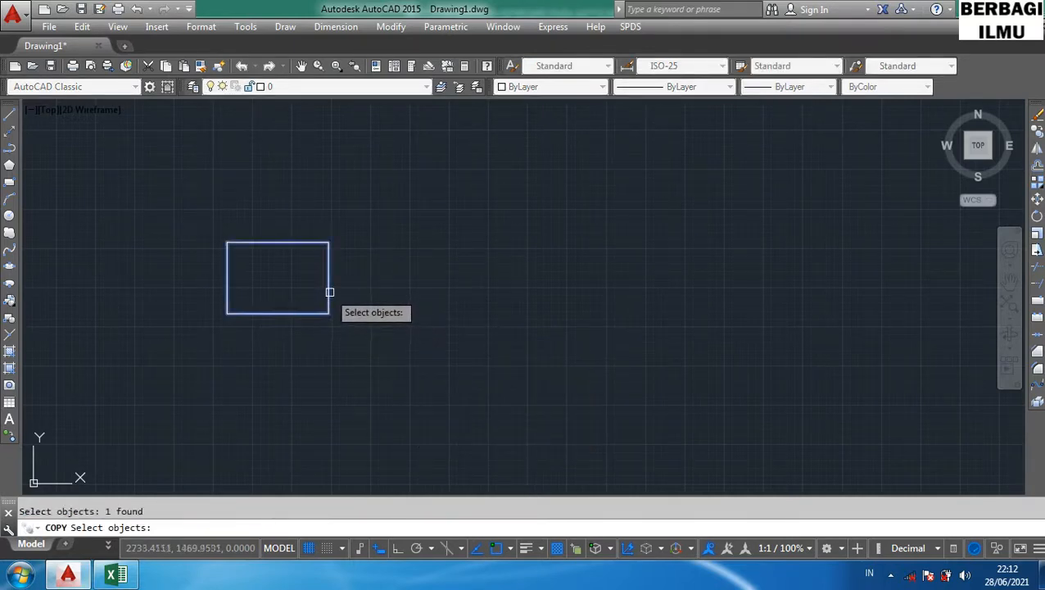
key(Return)
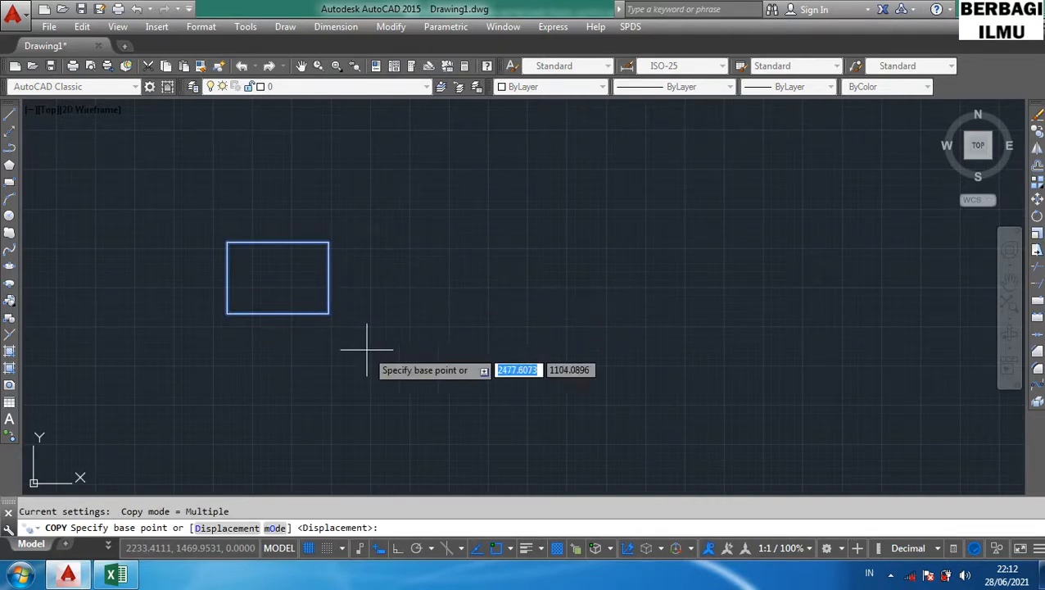
click(329, 314)
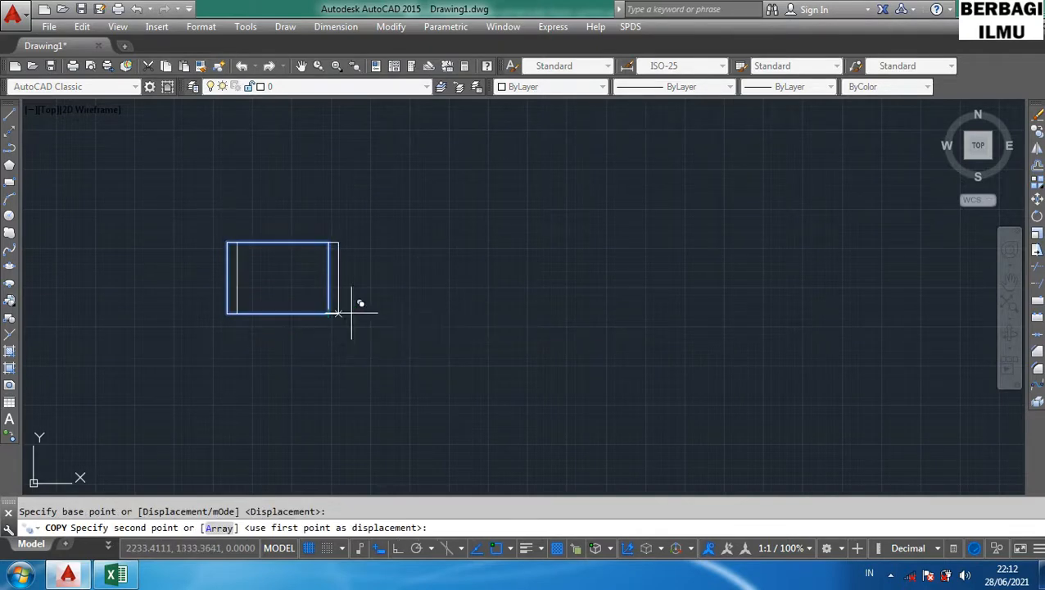
click(462, 313)
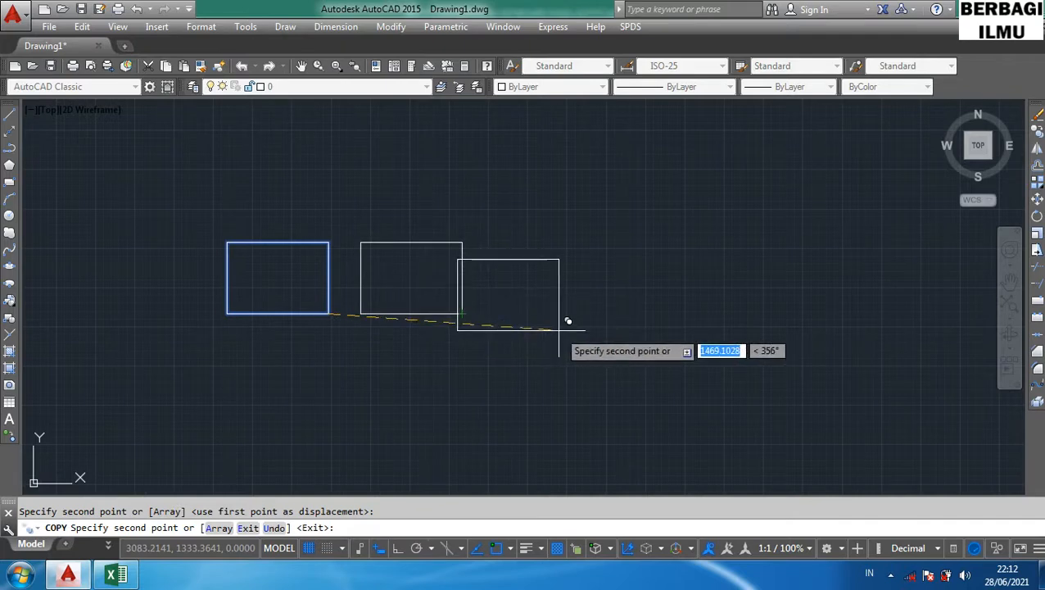
click(615, 313)
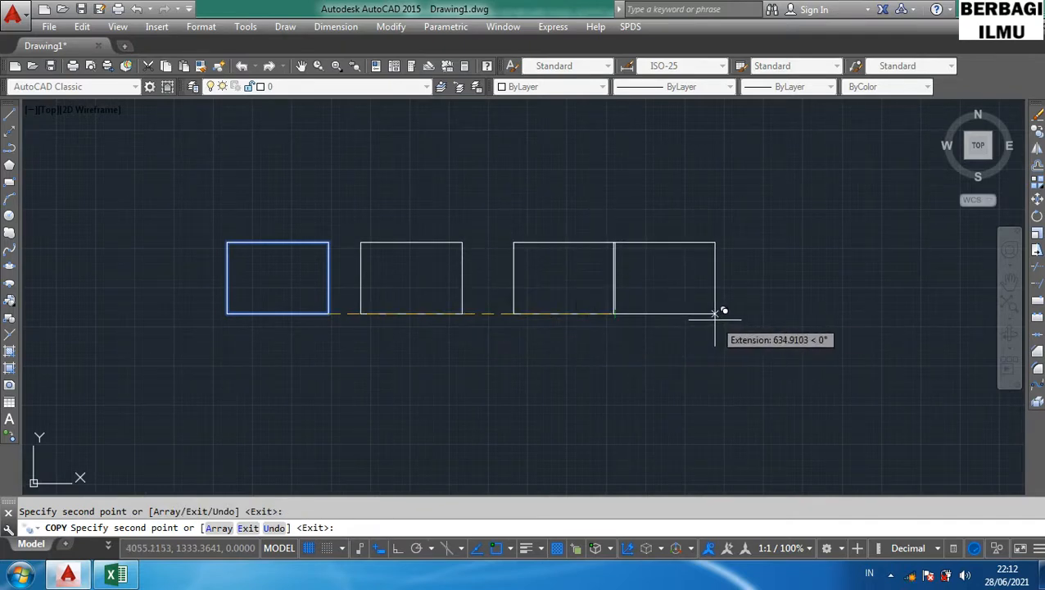
click(751, 314)
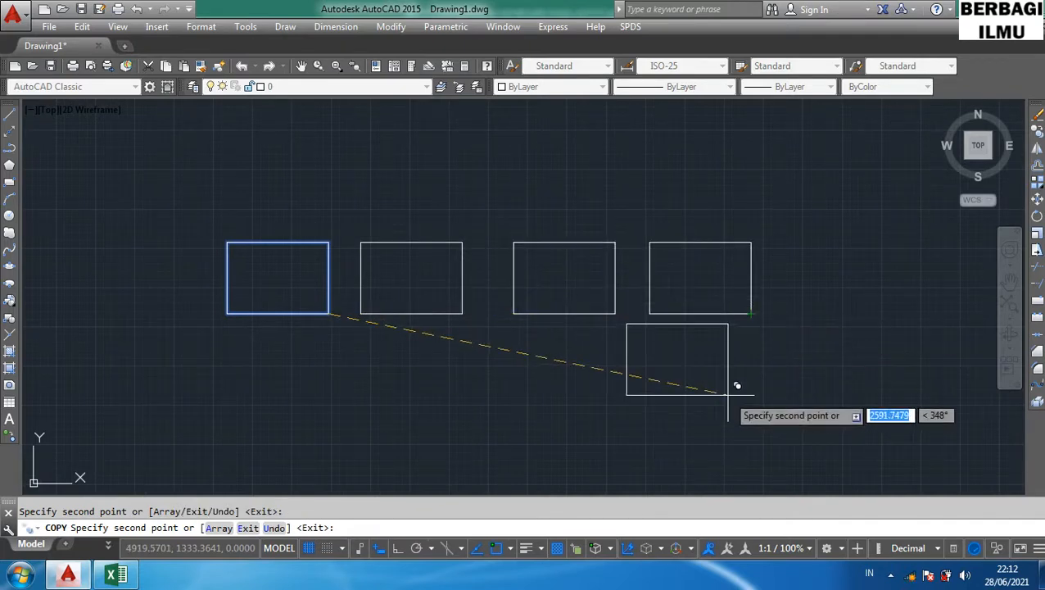
key(Escape)
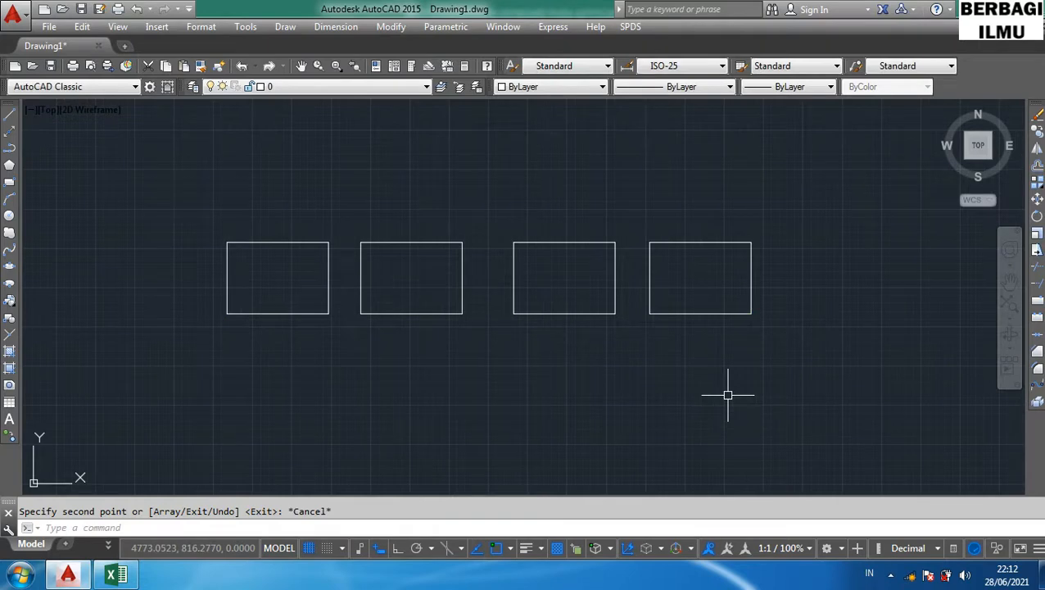
- Select the three copied rectangles with a window and delete them
click(824, 380)
click(395, 172)
key(Delete)
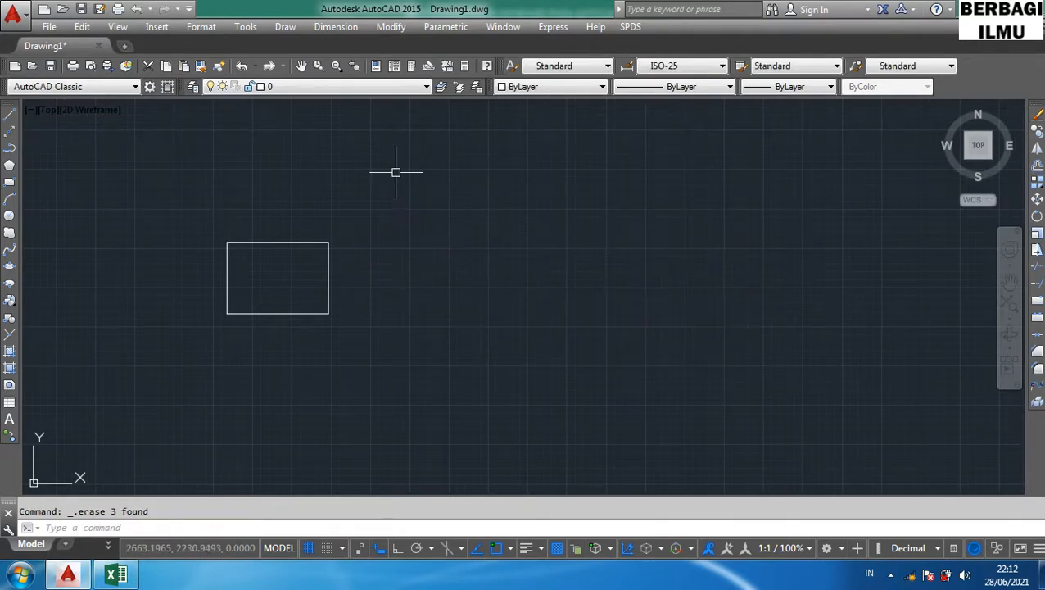
- Highlight the Mirror row of the shortcut table in the spreadsheet and return to AutoCAD
click(109, 577)
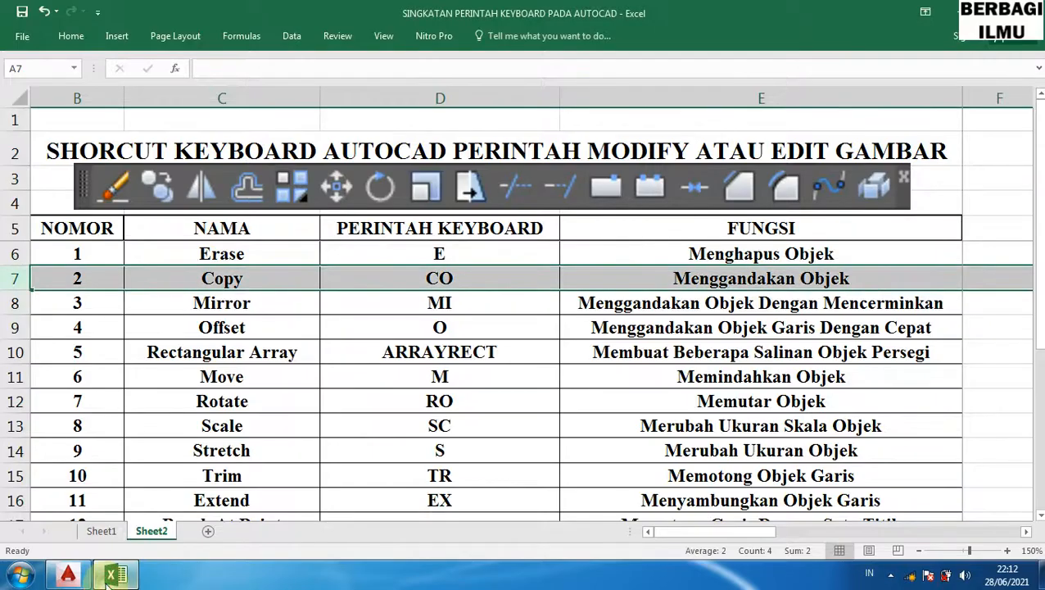
click(15, 303)
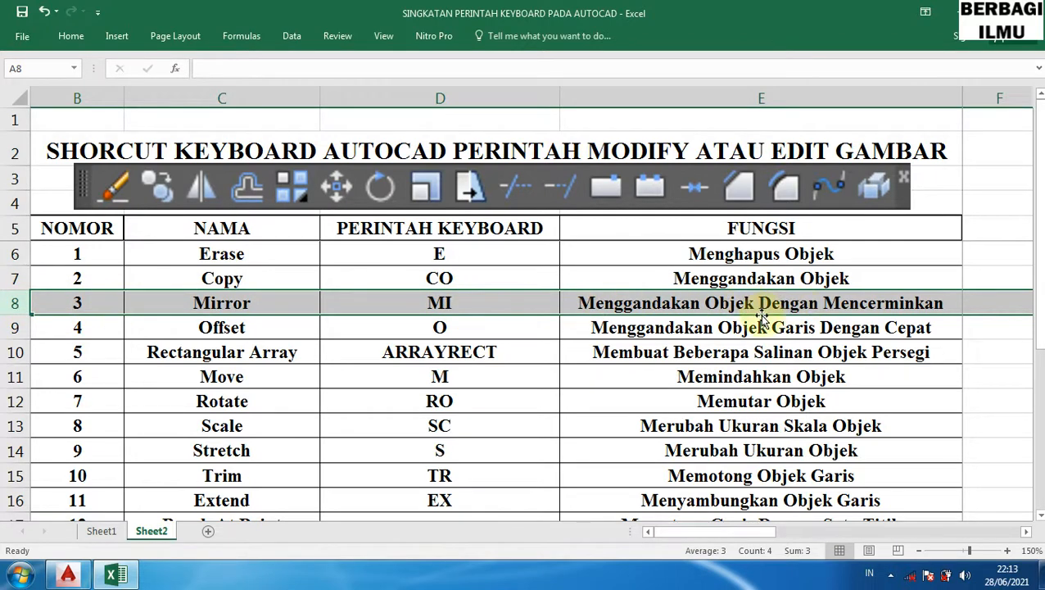
click(116, 573)
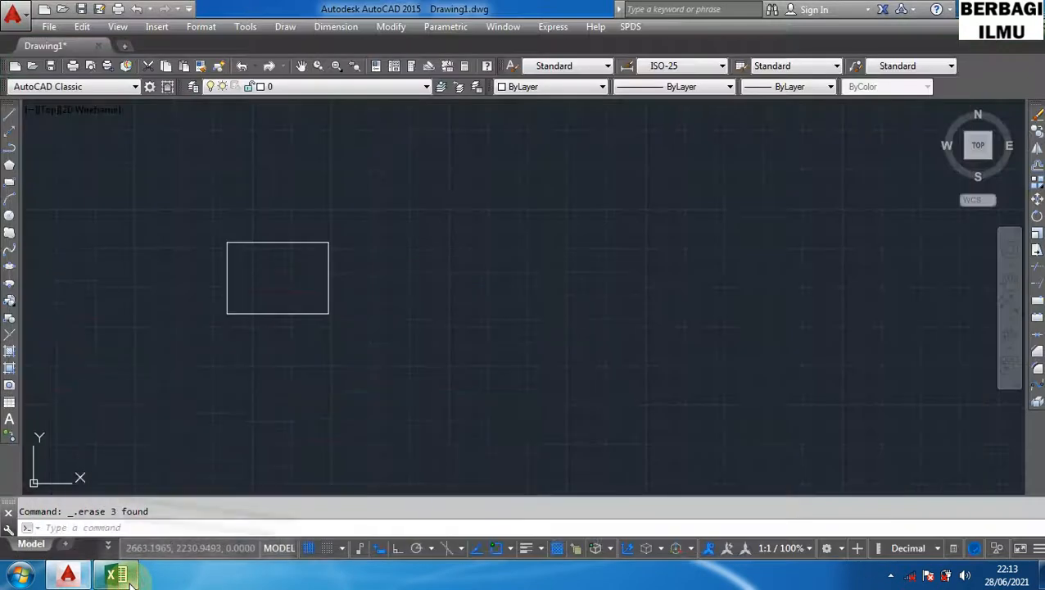
- Select the remaining rectangle and delete it
click(375, 330)
click(203, 212)
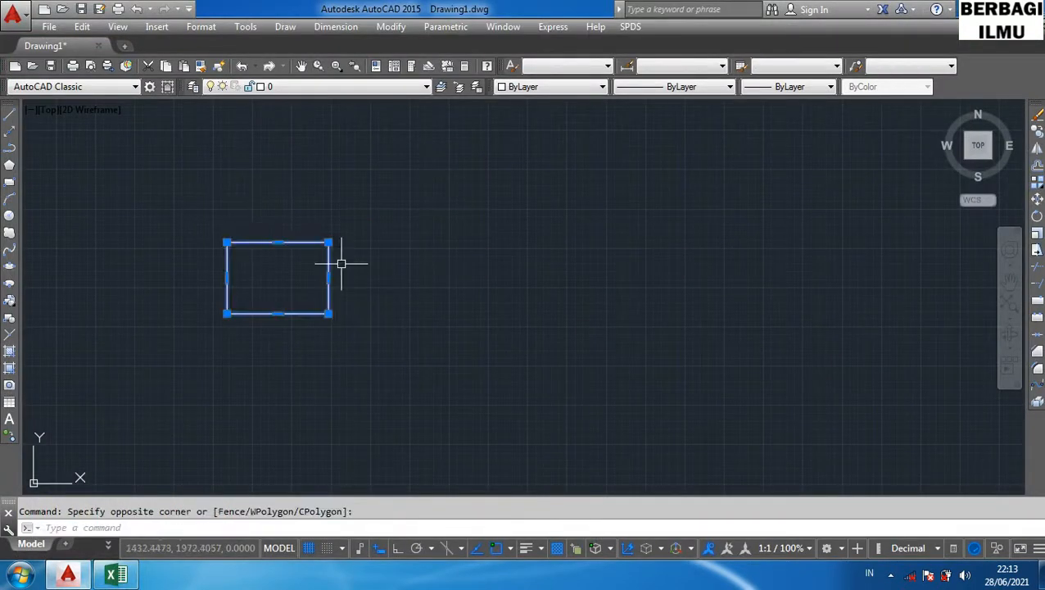
key(Delete)
- Draw a new wide horizontal rectangle with the REC shortcut
text(REC)
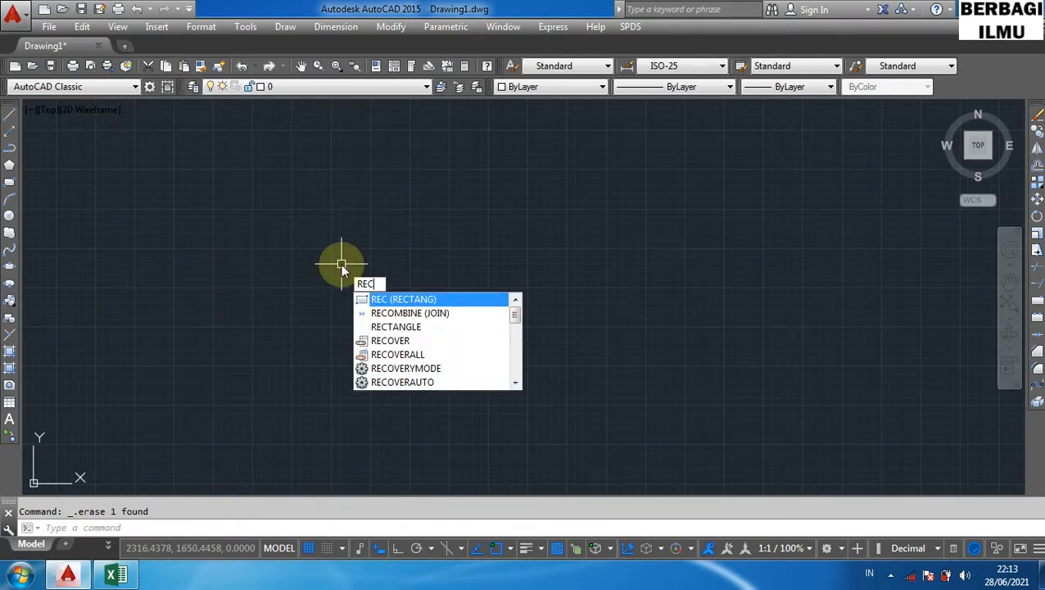
key(Return)
click(256, 219)
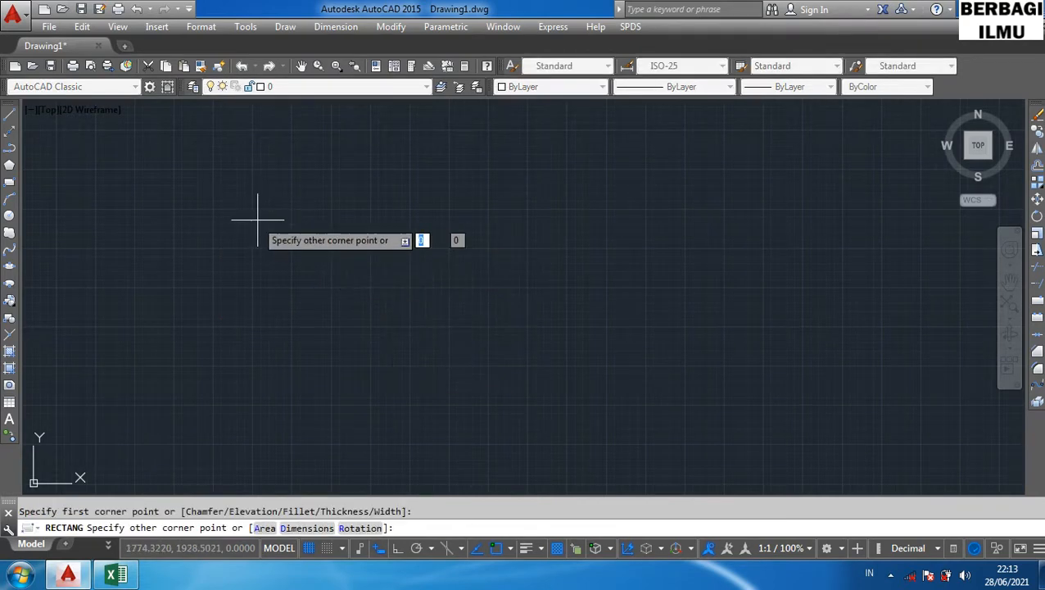
click(553, 303)
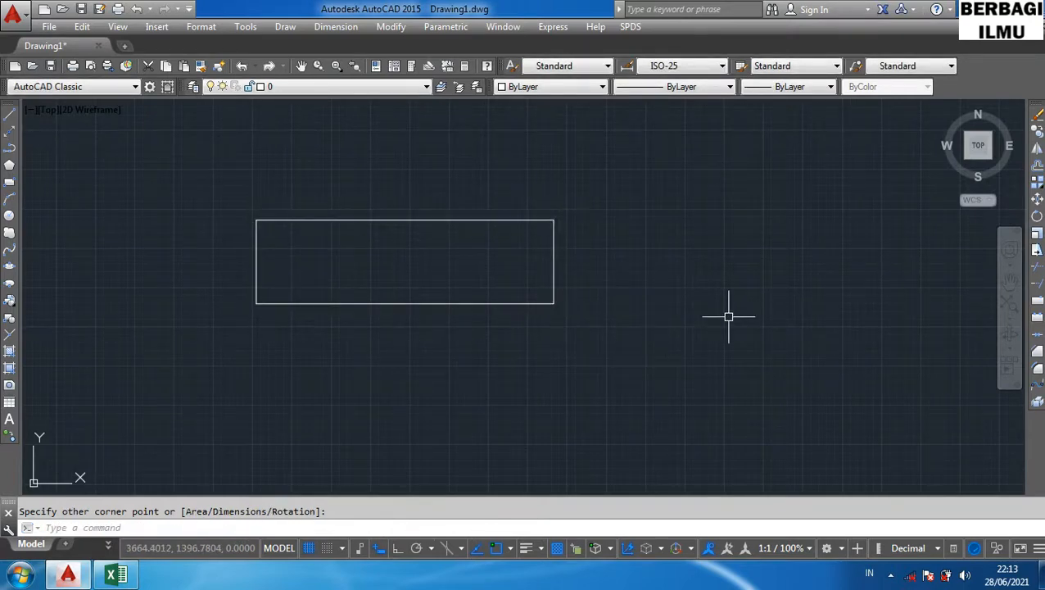
- Mirror the rectangle with the MI shortcut about an inclined line through its lower right corner, keeping the source
text(MI)
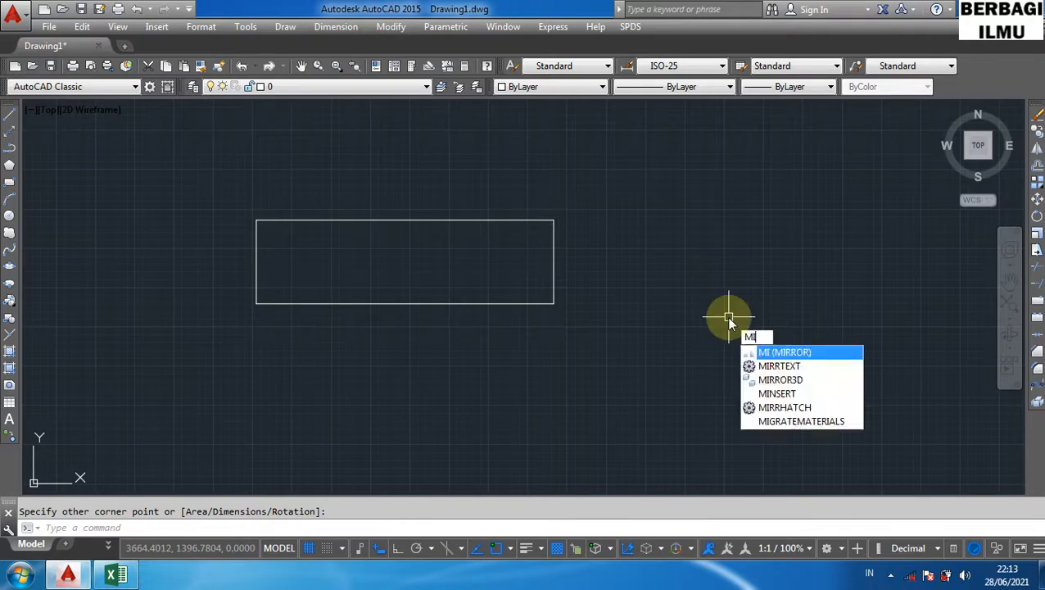
key(Return)
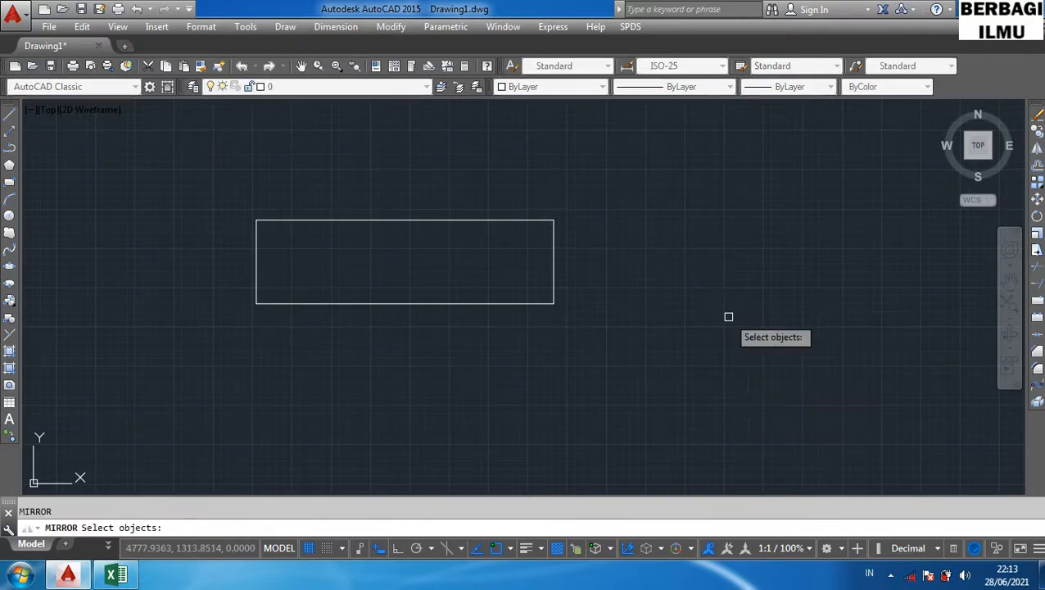
click(554, 275)
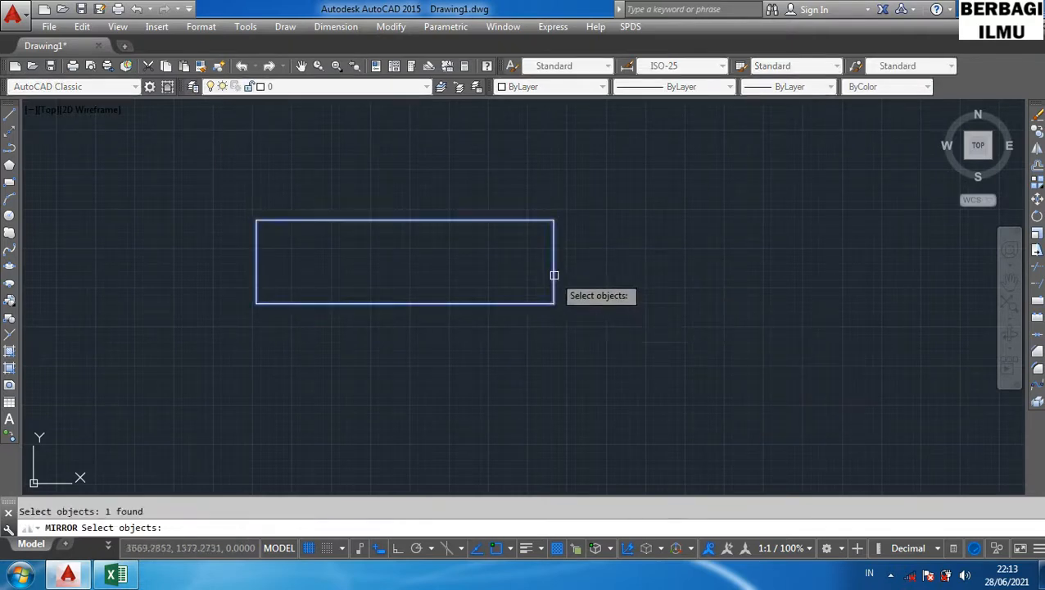
key(Return)
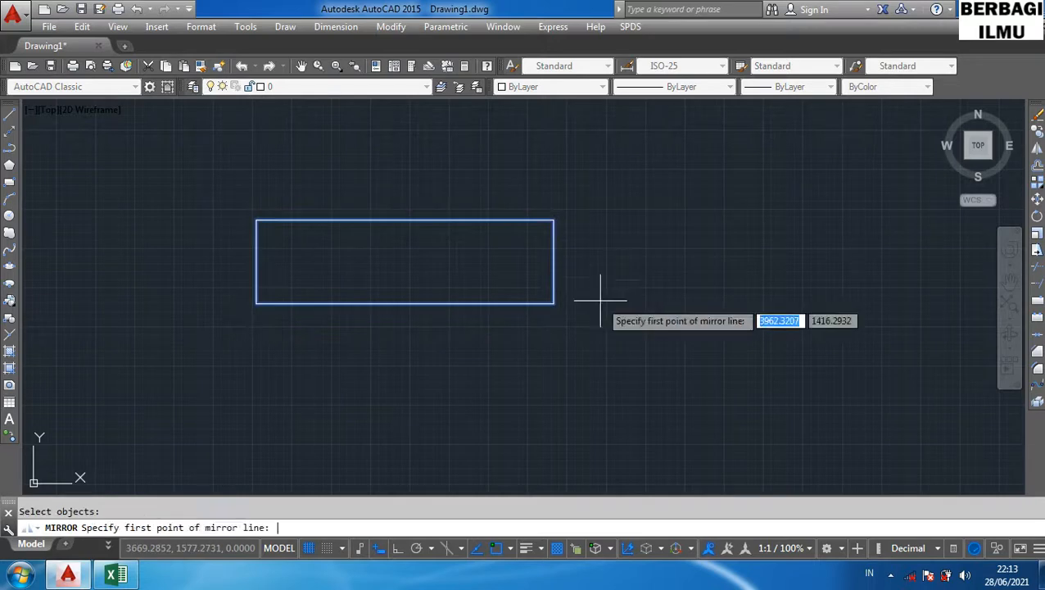
click(553, 303)
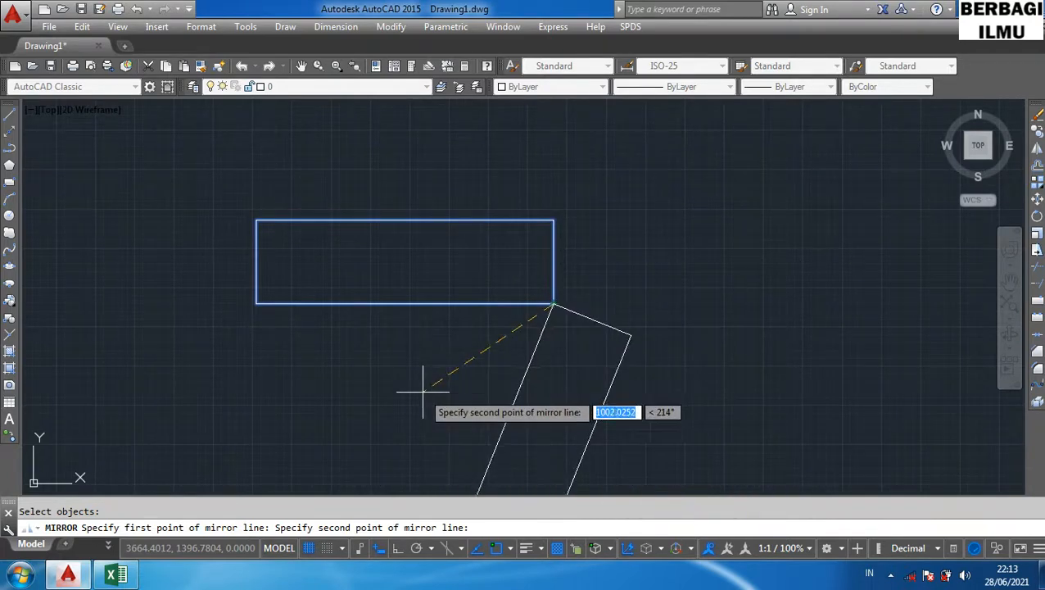
key(F8)
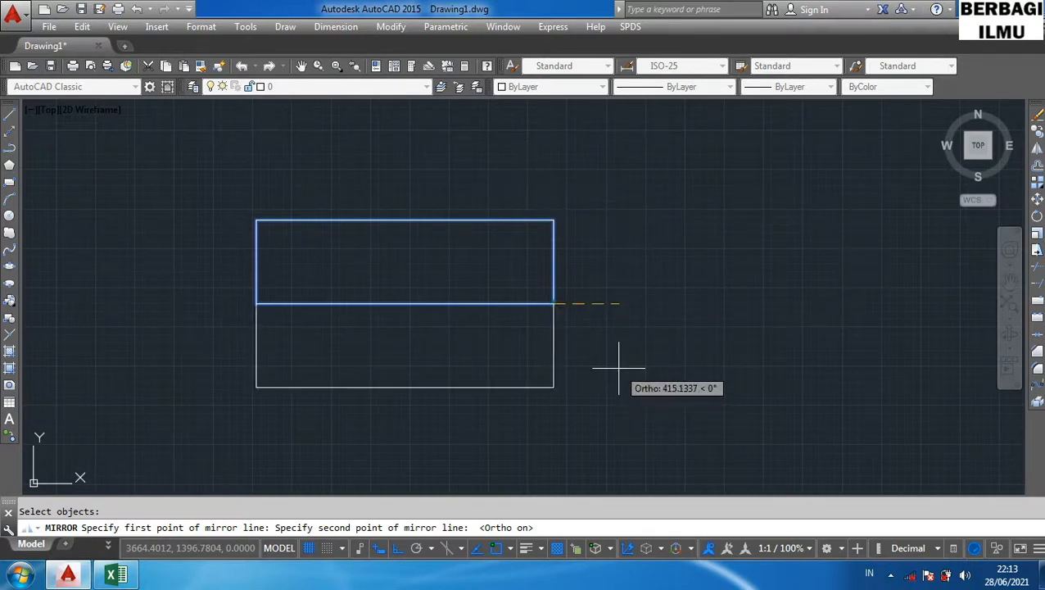
key(F8)
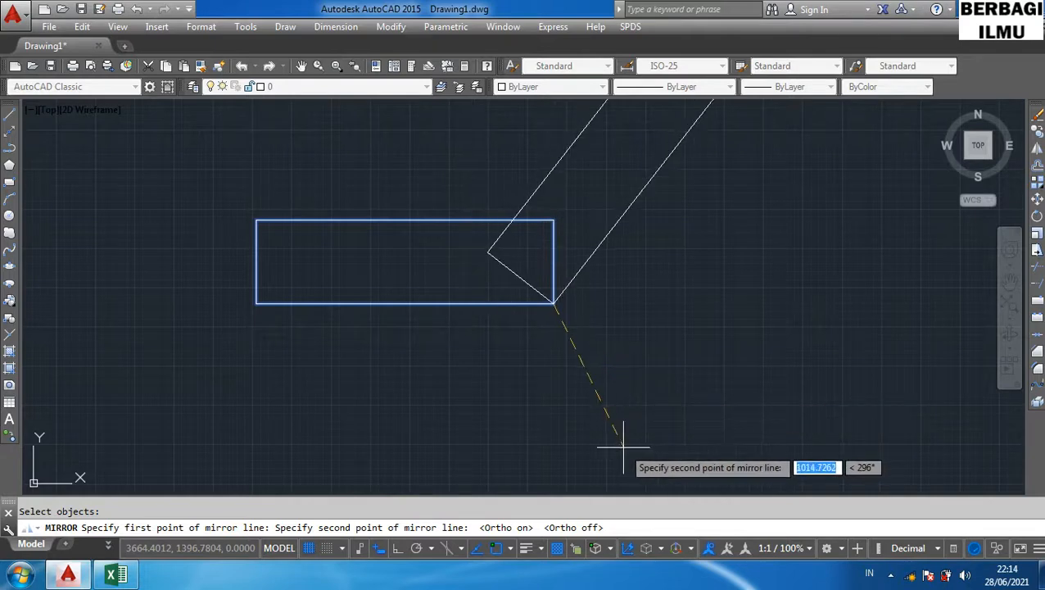
click(523, 423)
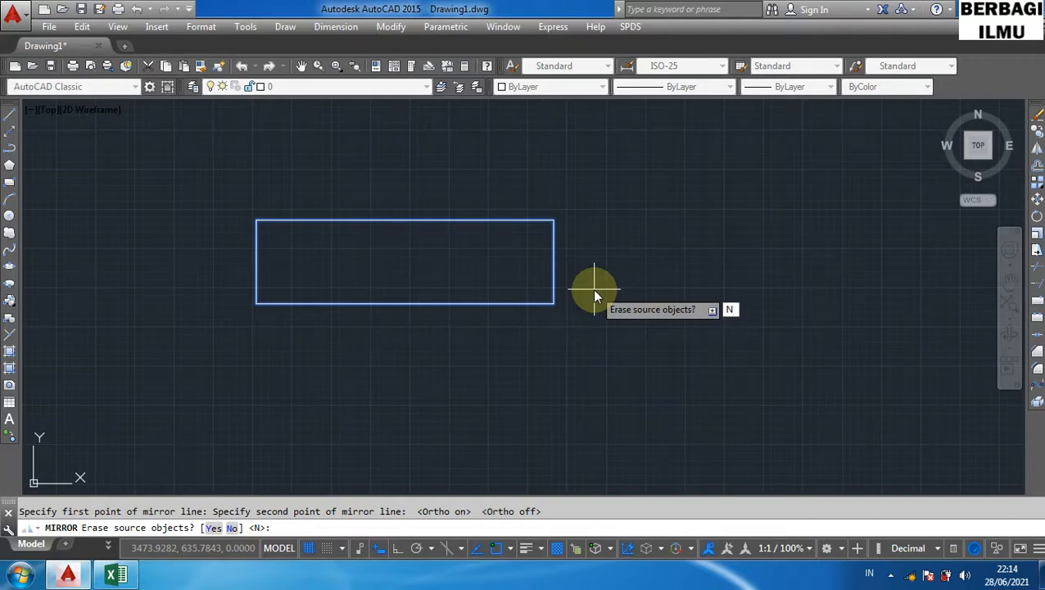
key(Return)
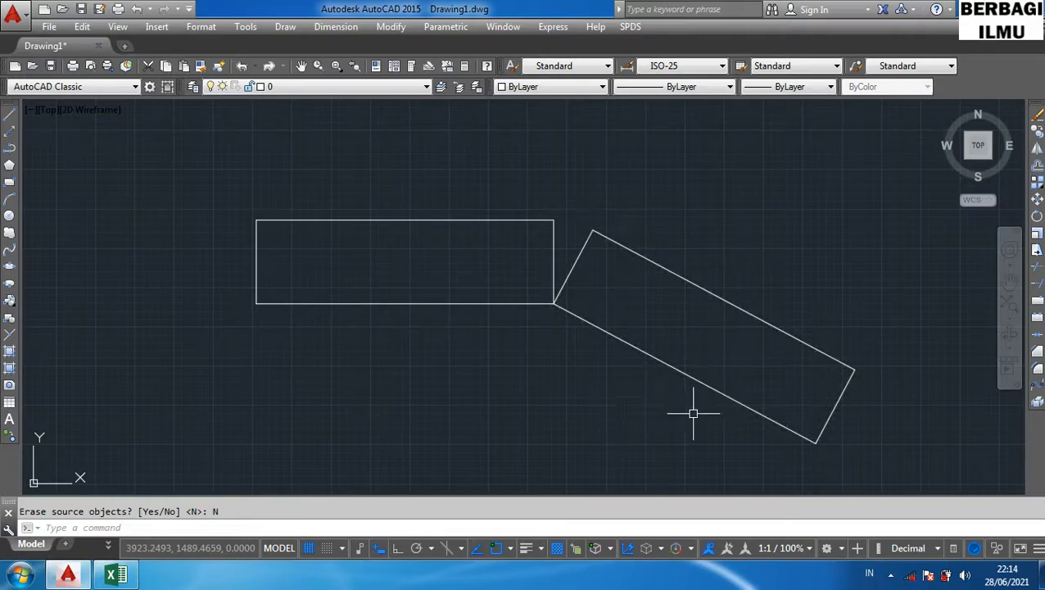
- Select all objects in the drawing and delete them
key(ctrl+a)
key(Delete)
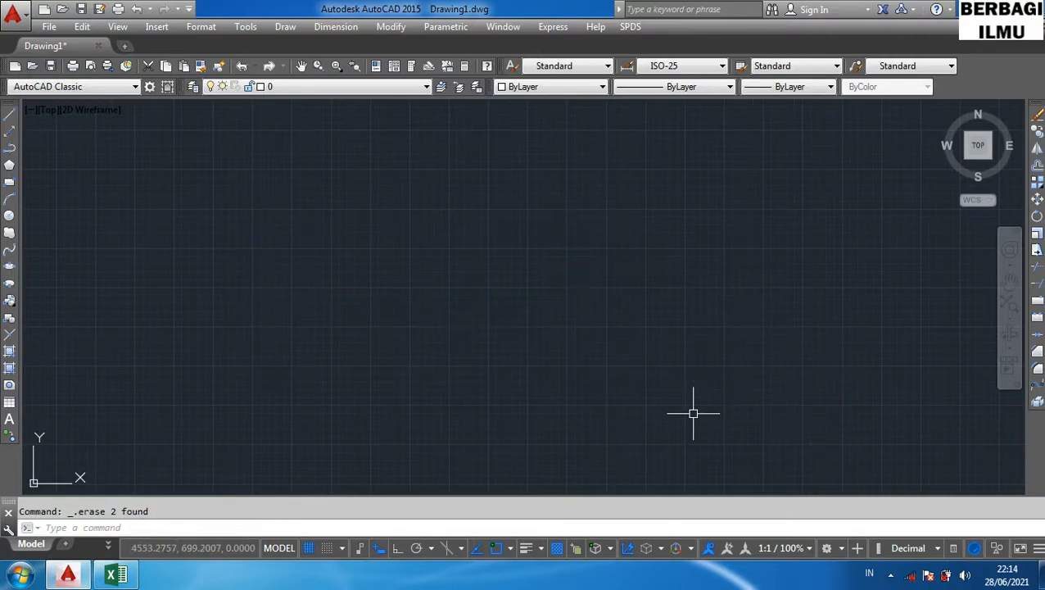
- Highlight the Offset row of the shortcut table in the spreadsheet and return to AutoCAD
click(110, 577)
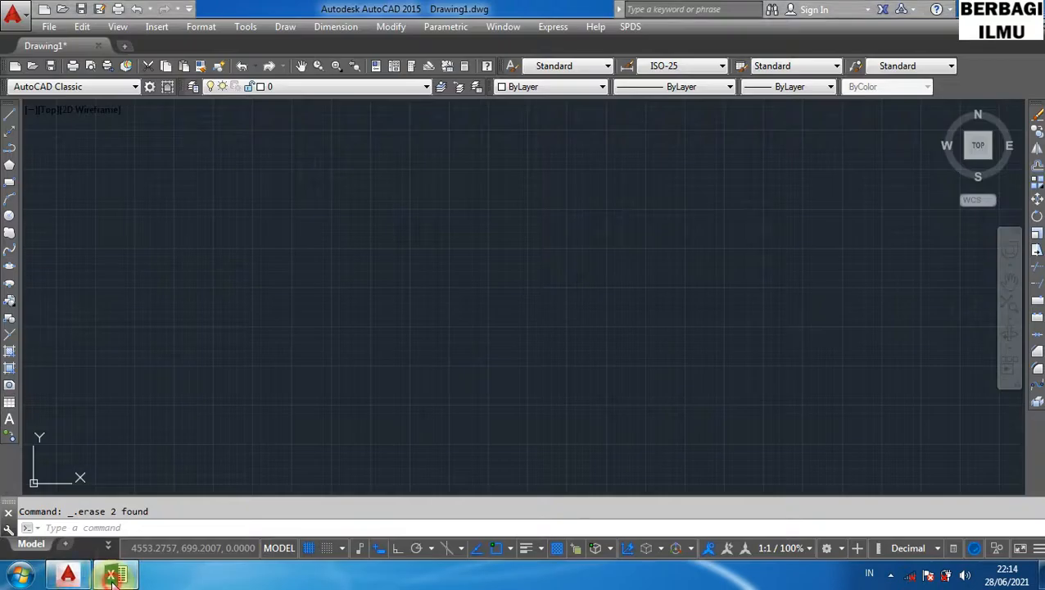
click(113, 577)
click(14, 327)
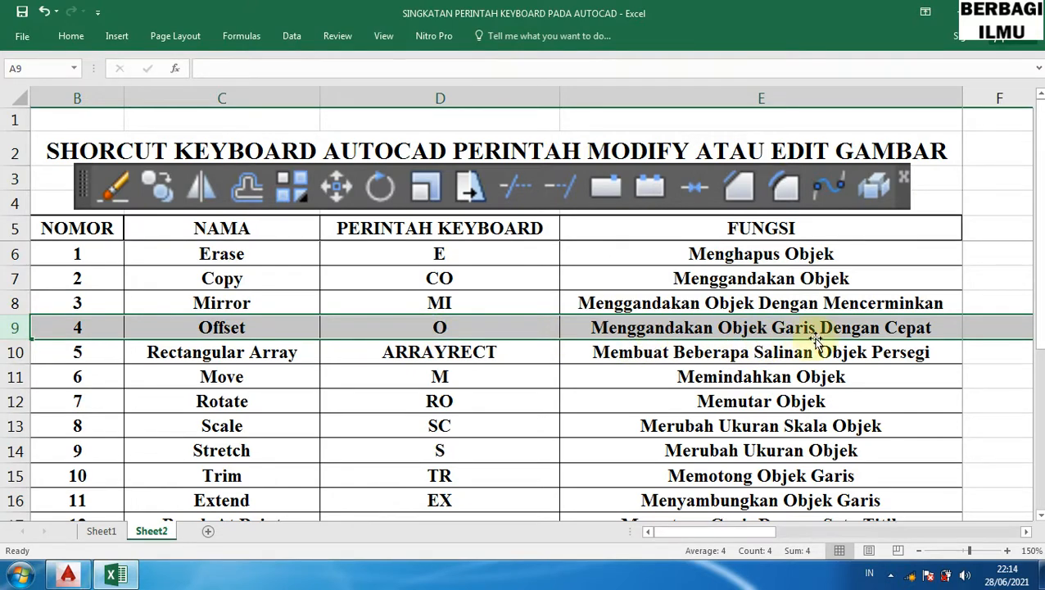
click(67, 575)
- Draw a vertical line with the L shortcut and Ortho turned on
click(360, 239)
text(l)
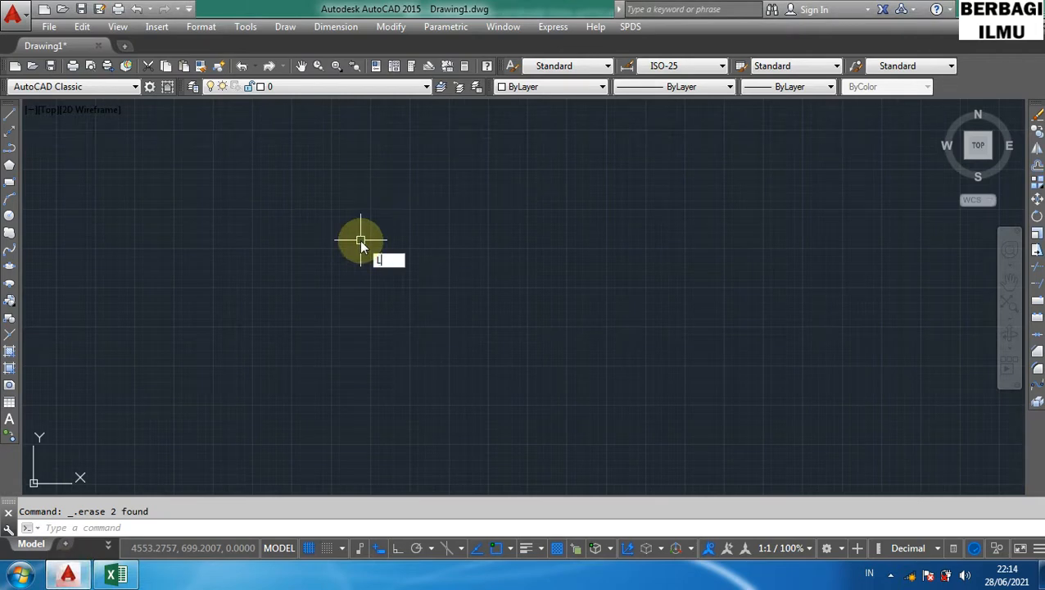
key(Return)
click(359, 239)
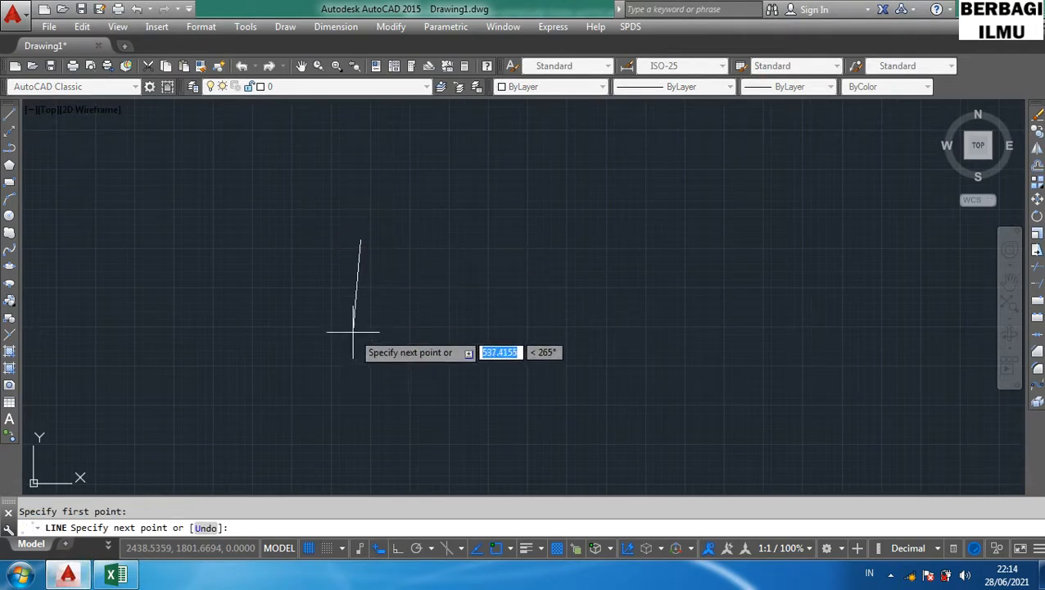
key(F8)
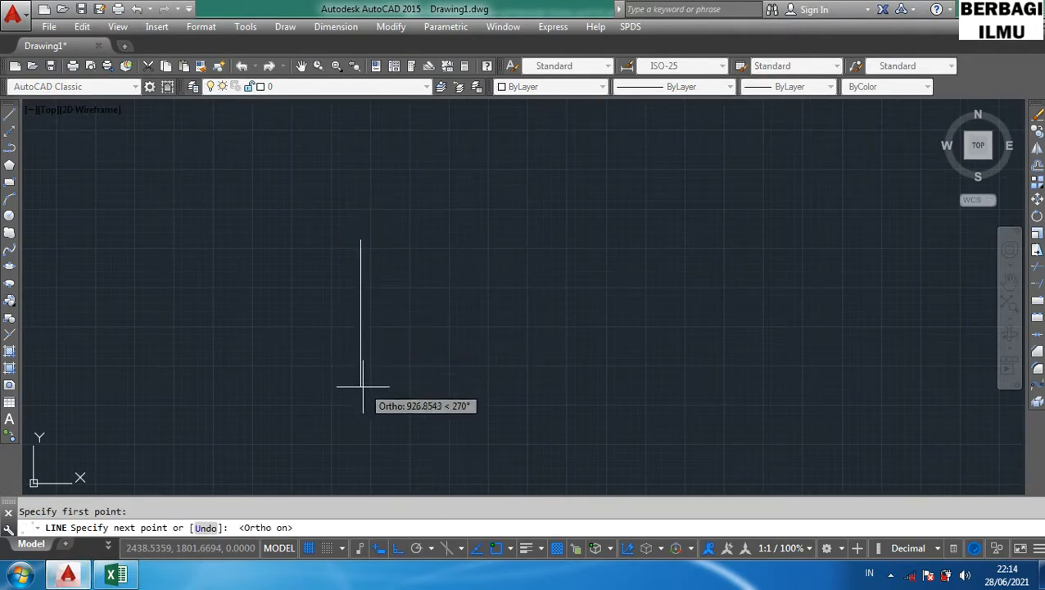
click(360, 399)
key(Return)
key(Return)
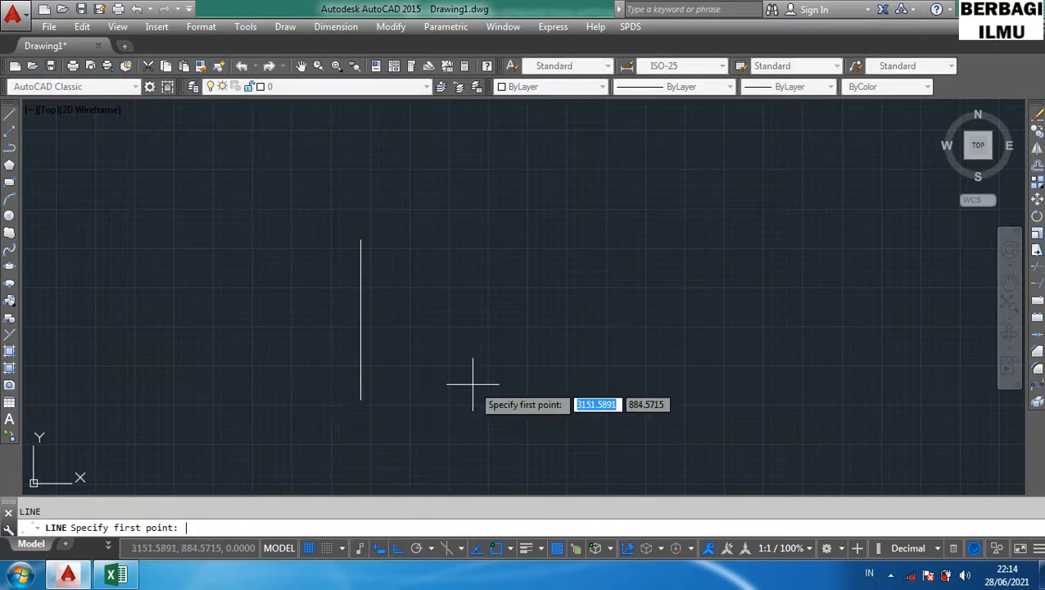
key(Escape)
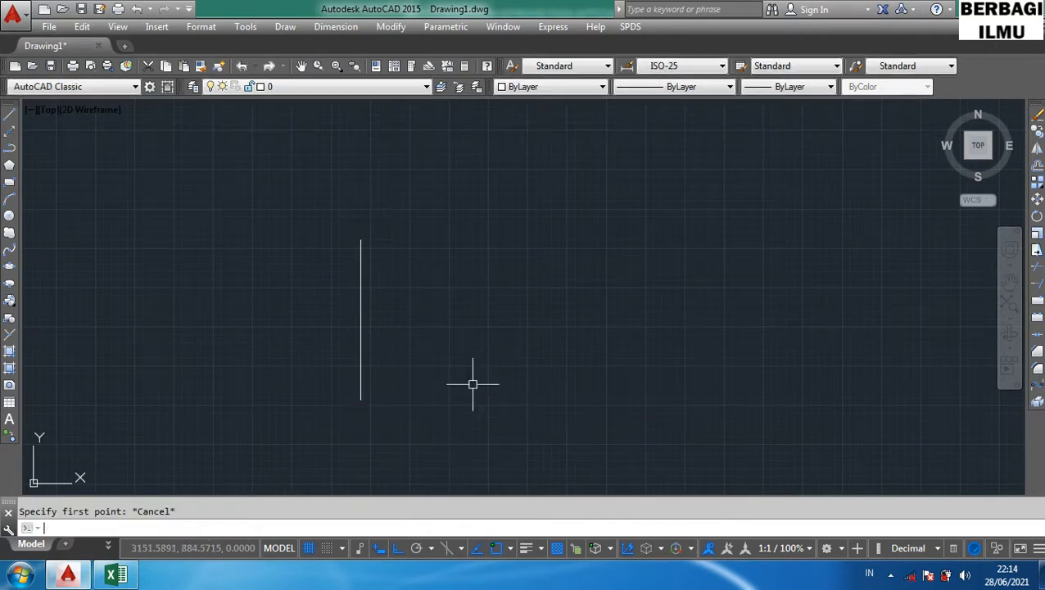
click(361, 345)
key(Escape)
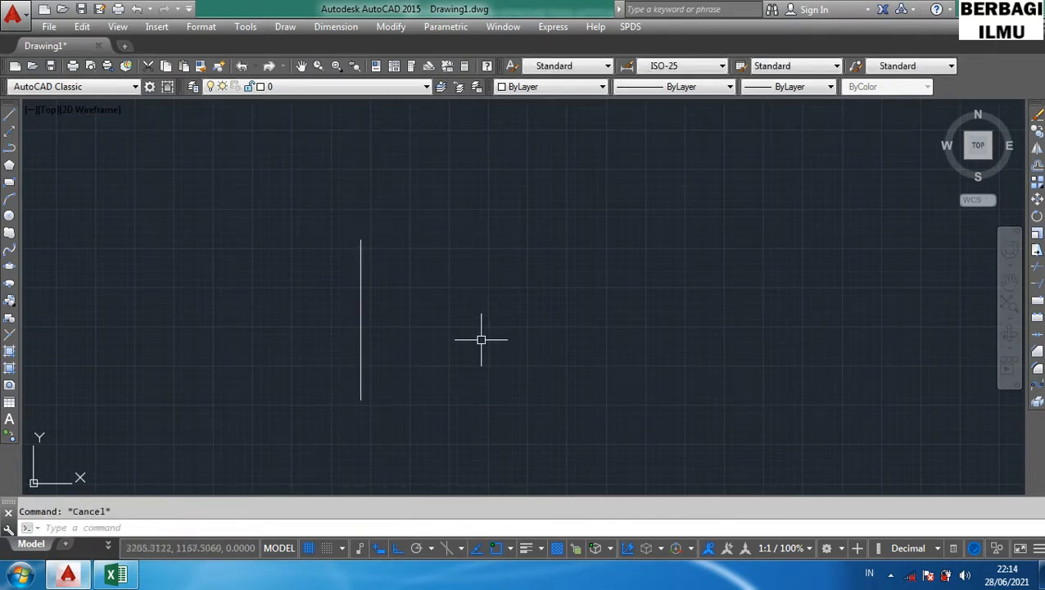
- Try to offset the vertical line by 100 with the O shortcut
text(o)
key(Return)
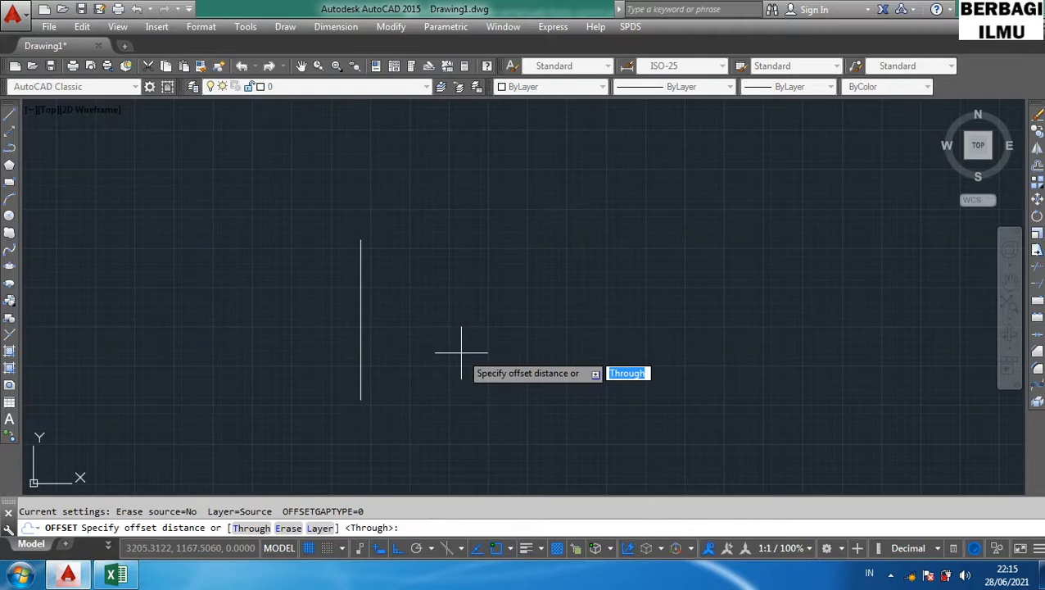
text(100)
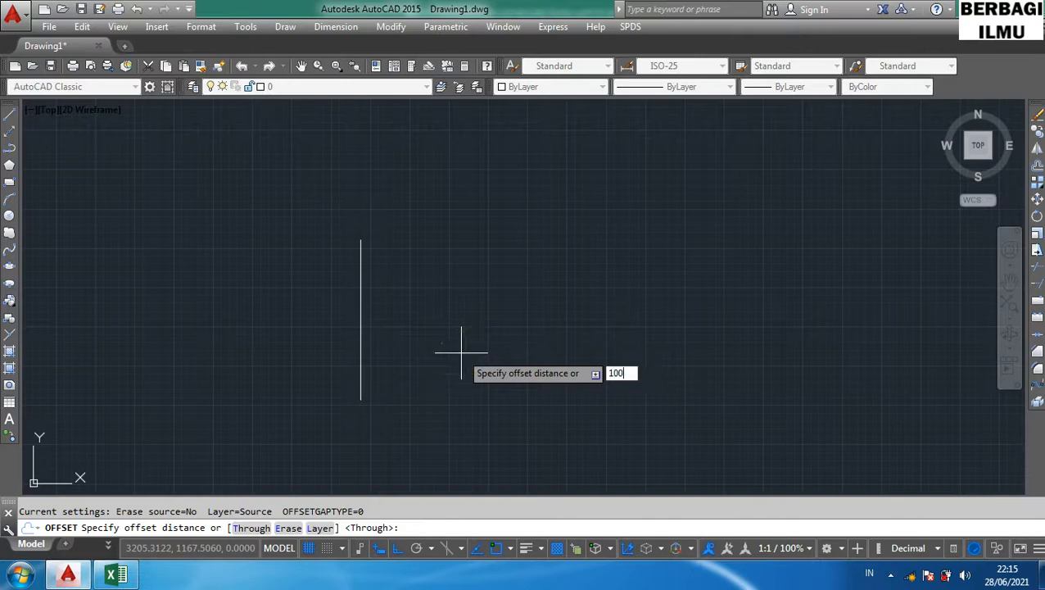
key(Return)
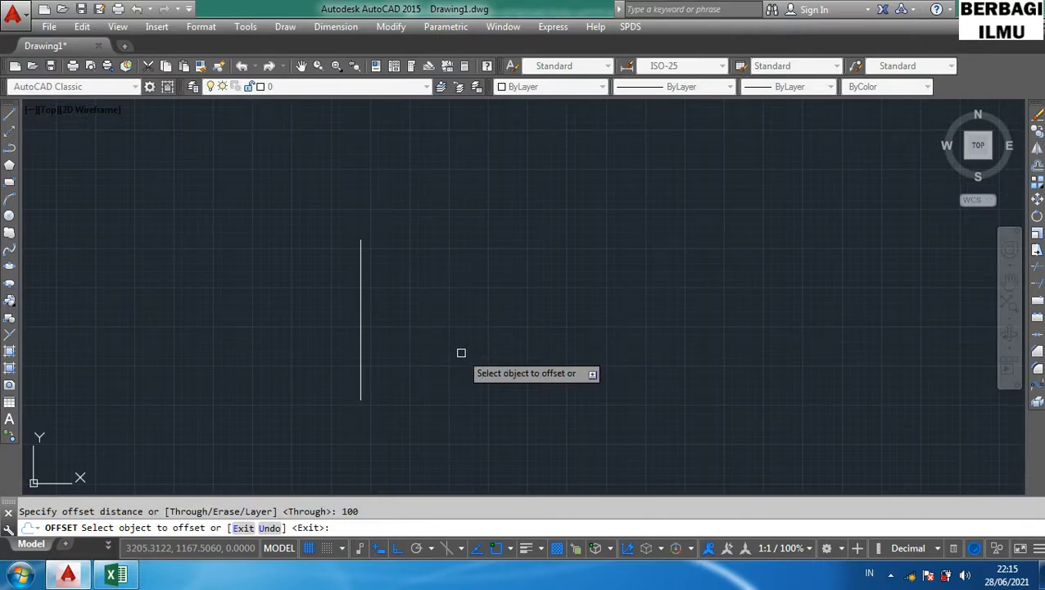
click(362, 341)
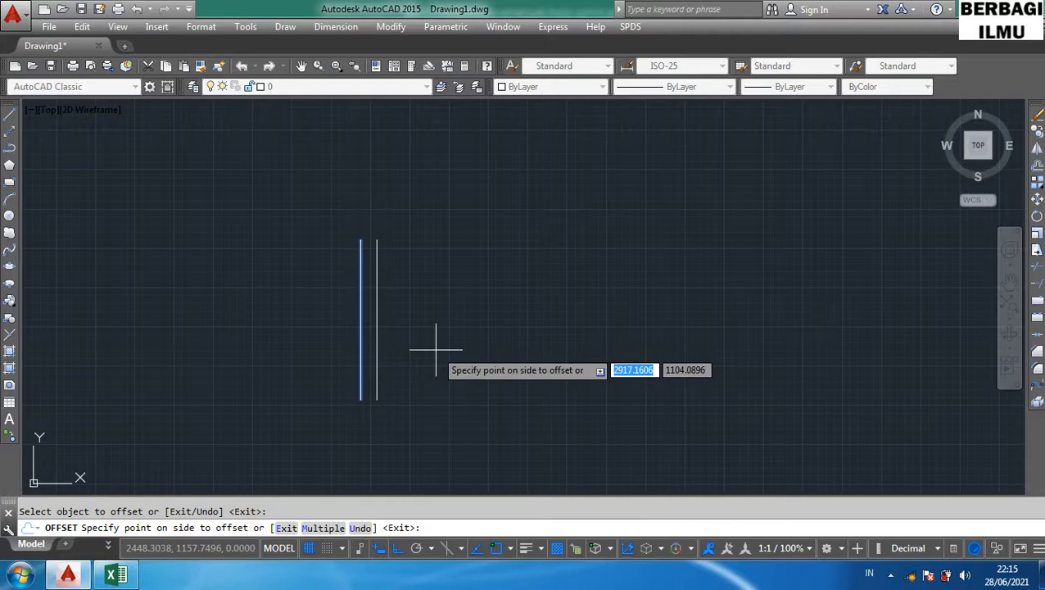
key(Return)
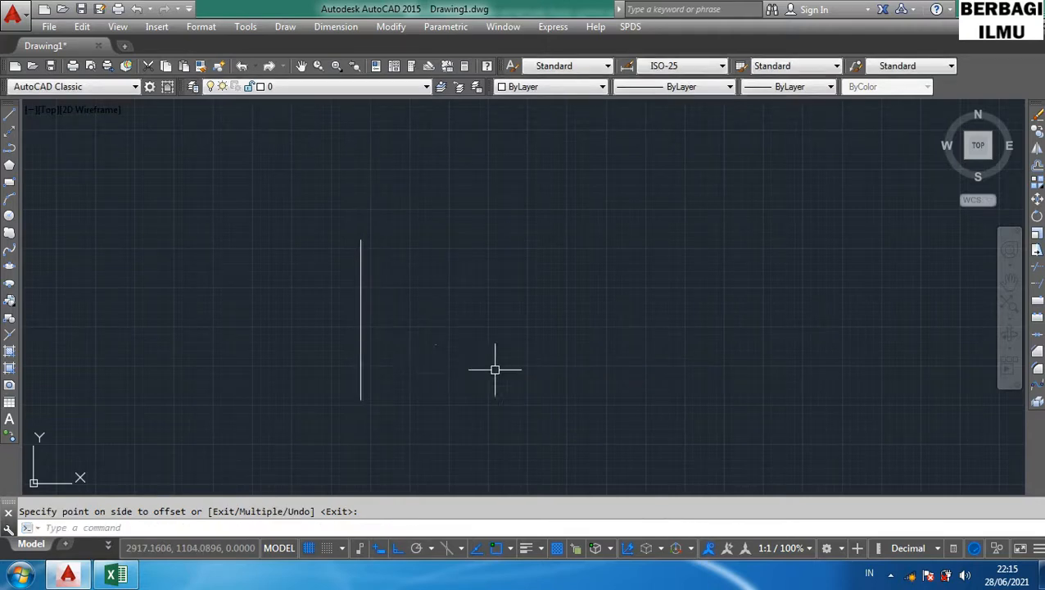
- Offset the vertical line by 300 to its right with the O shortcut
text(o)
key(Return)
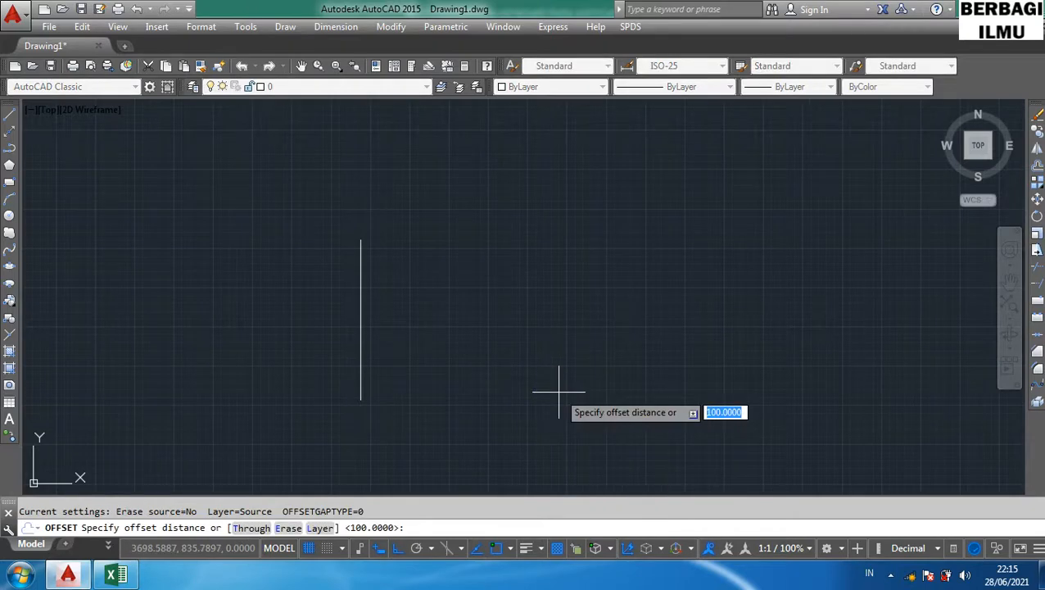
text(300)
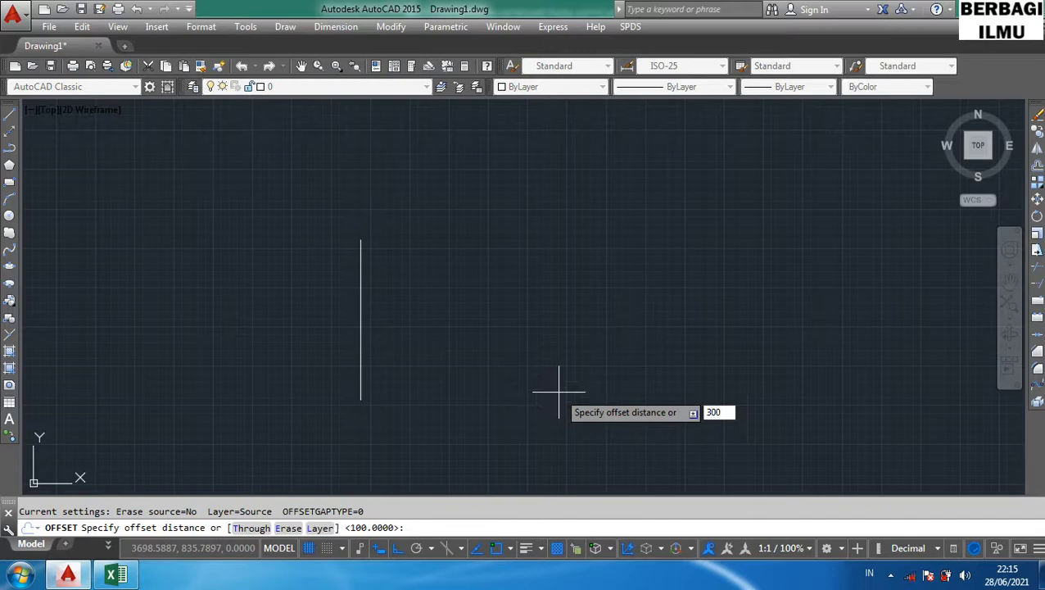
key(Return)
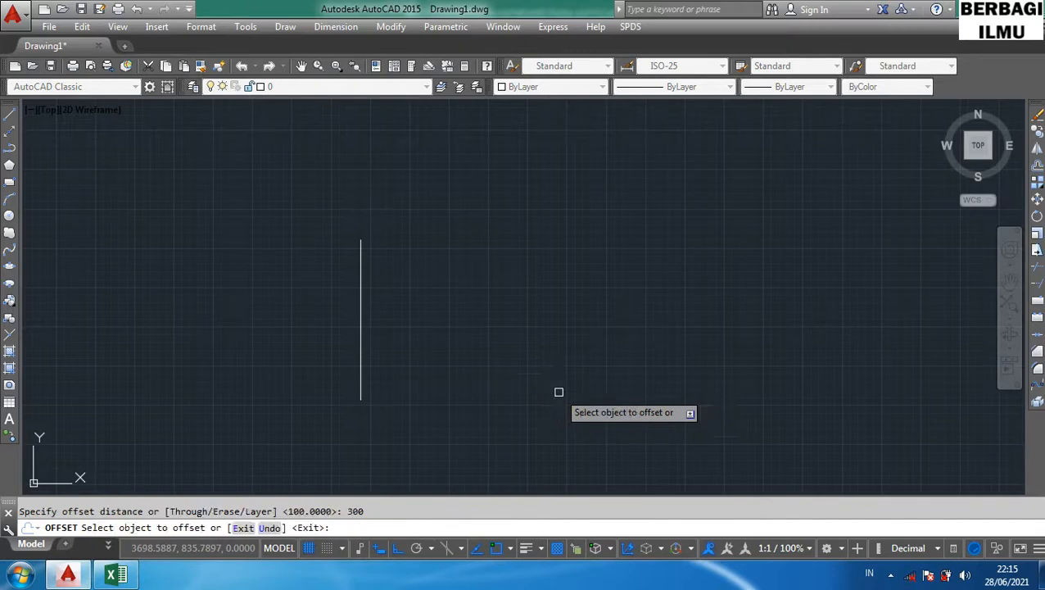
click(362, 351)
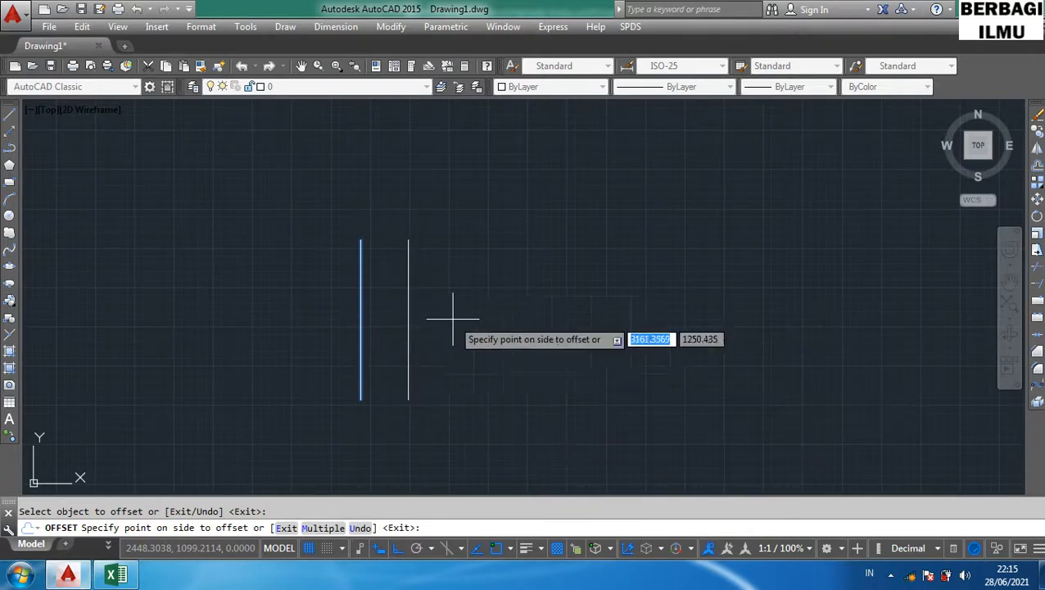
click(443, 259)
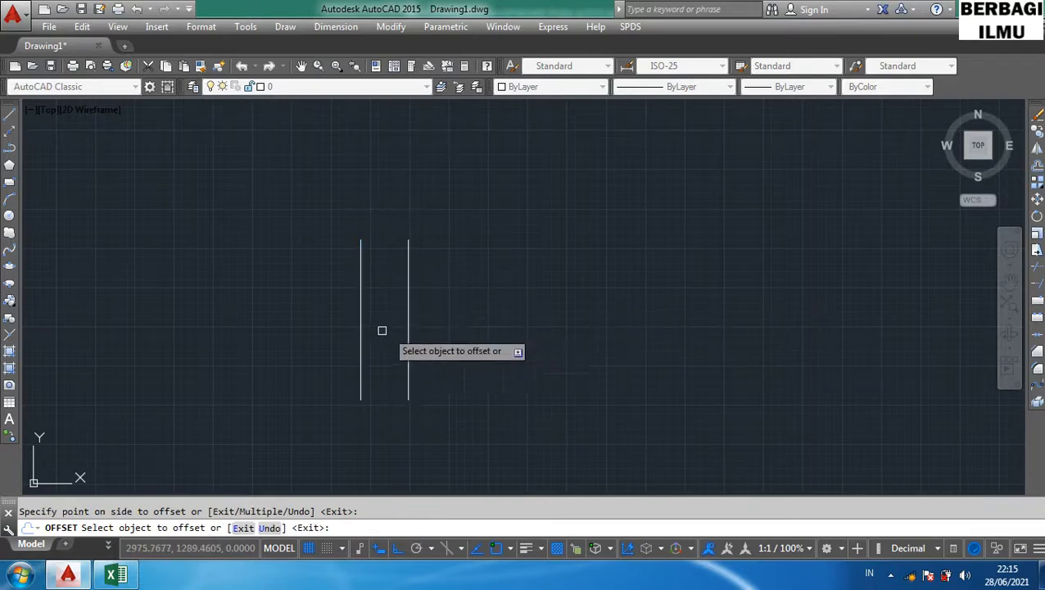
- Keep offsetting the outer lines to both sides with the same distance, building seven evenly spaced vertical lines
click(358, 329)
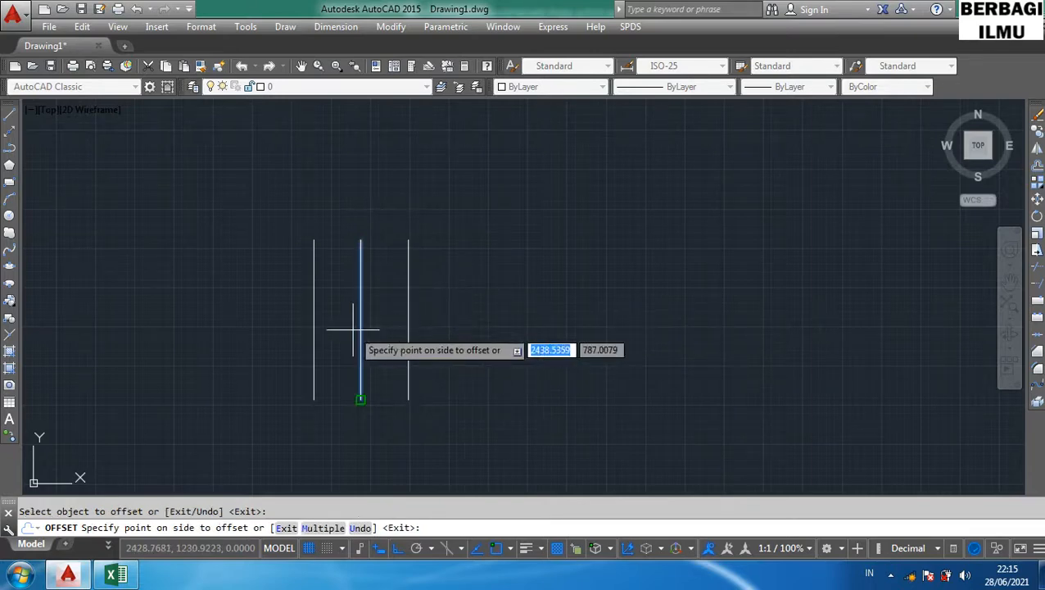
click(270, 330)
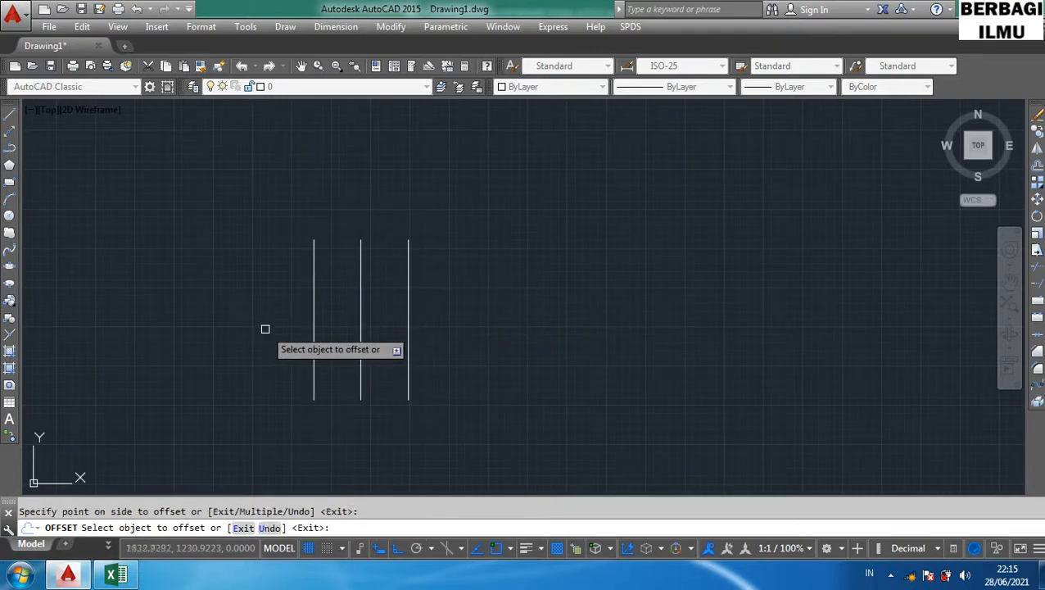
click(409, 346)
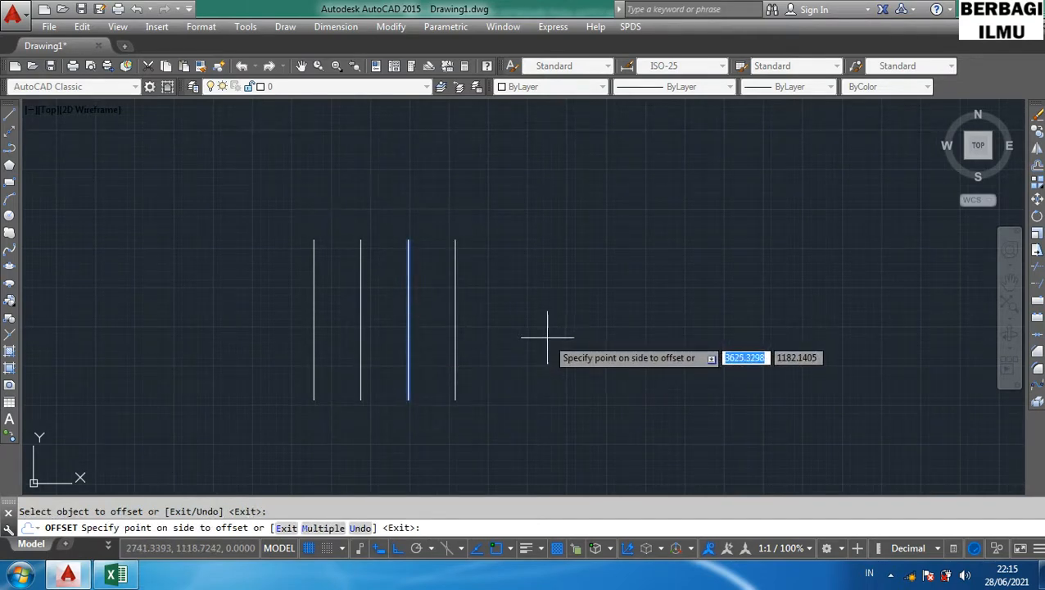
click(549, 337)
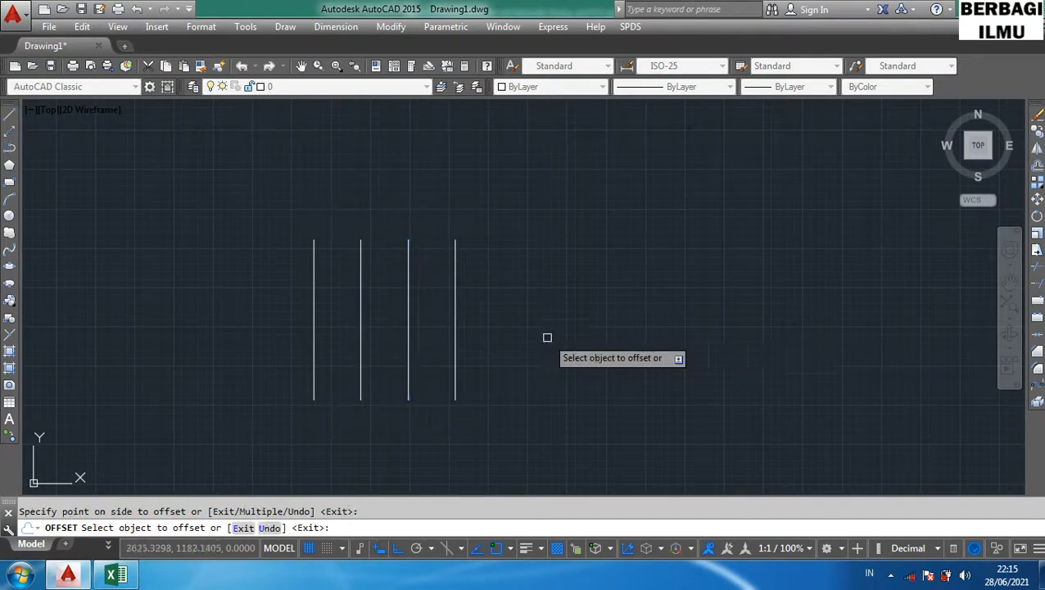
click(456, 344)
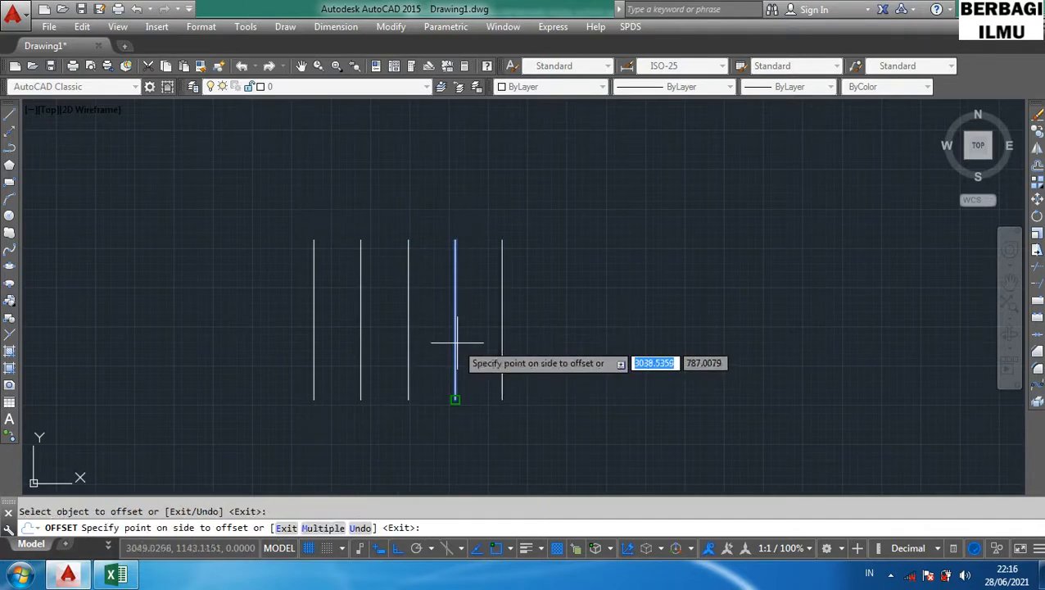
click(546, 342)
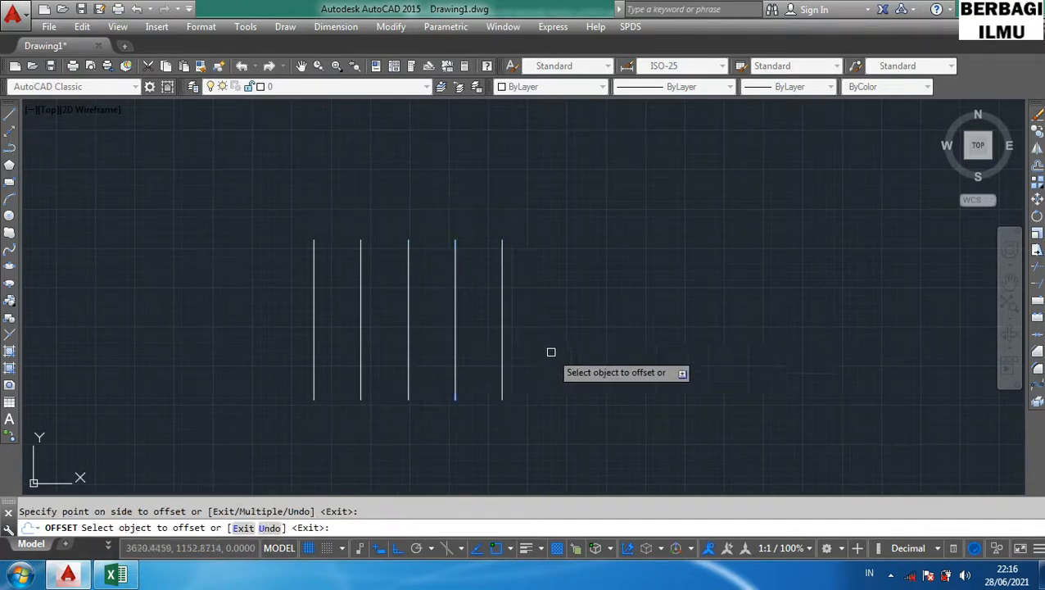
click(315, 342)
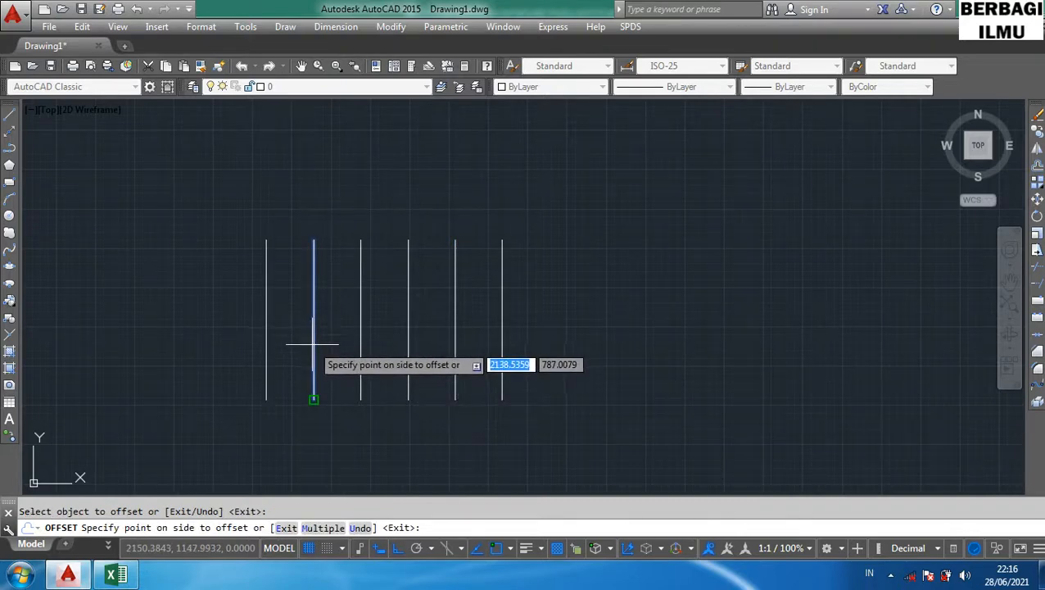
click(246, 336)
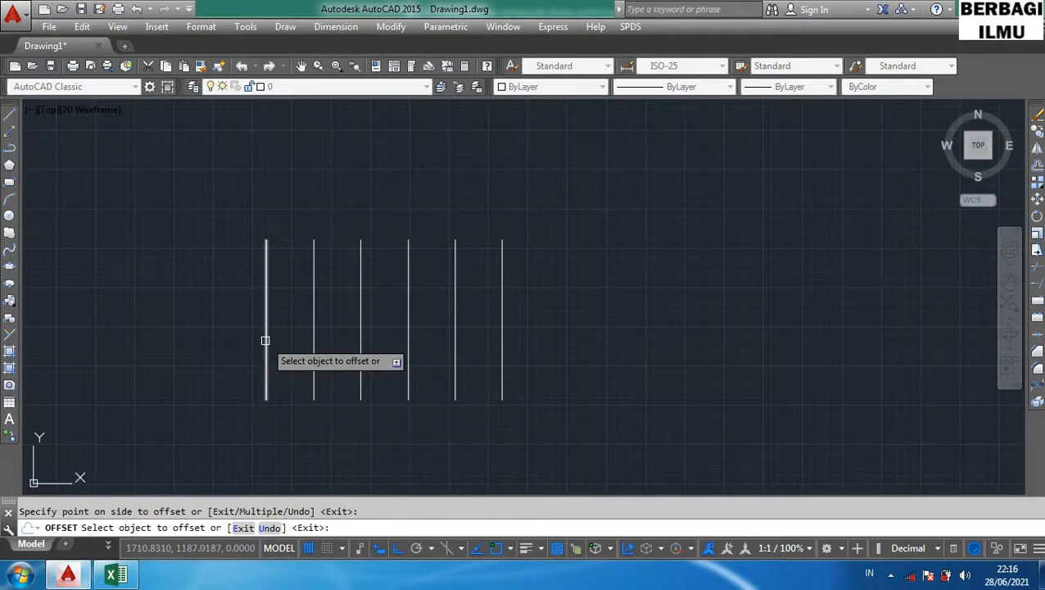
click(265, 340)
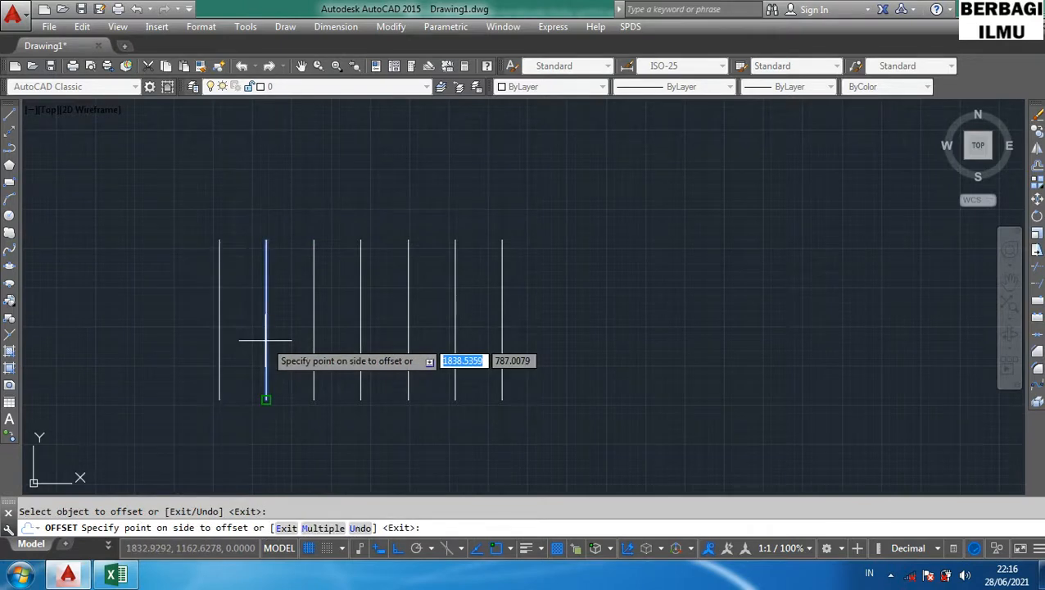
click(158, 335)
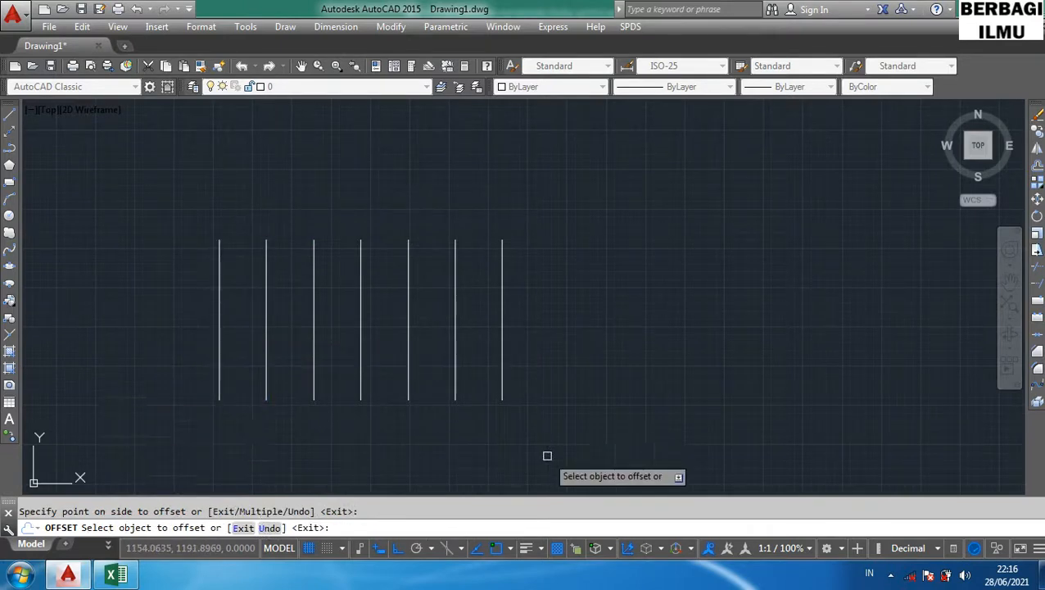
- Leave the Offset command and erase all the vertical lines with a window selection
key(Escape)
click(563, 434)
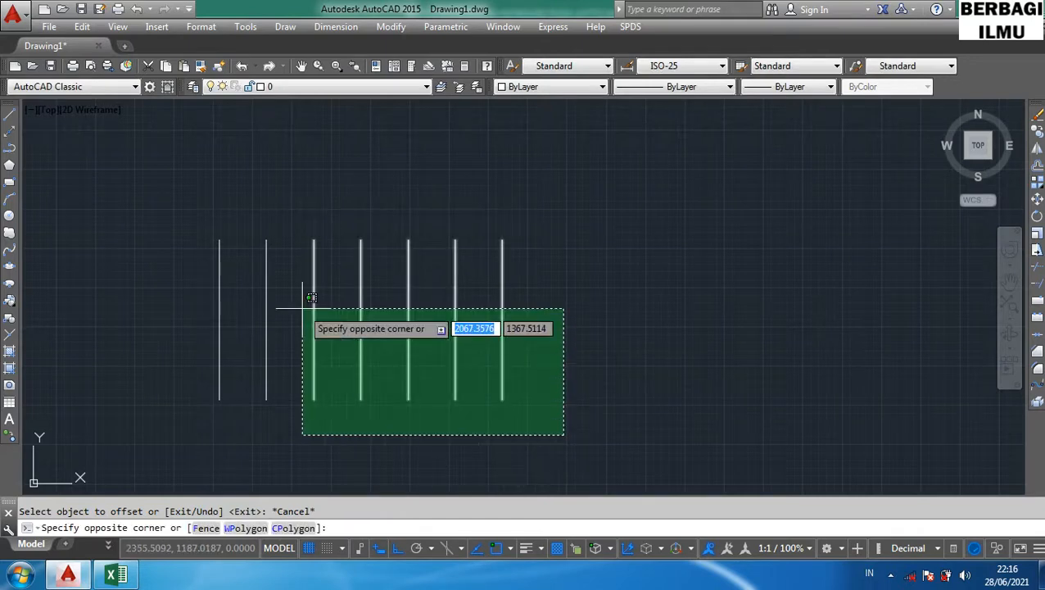
click(172, 174)
key(Delete)
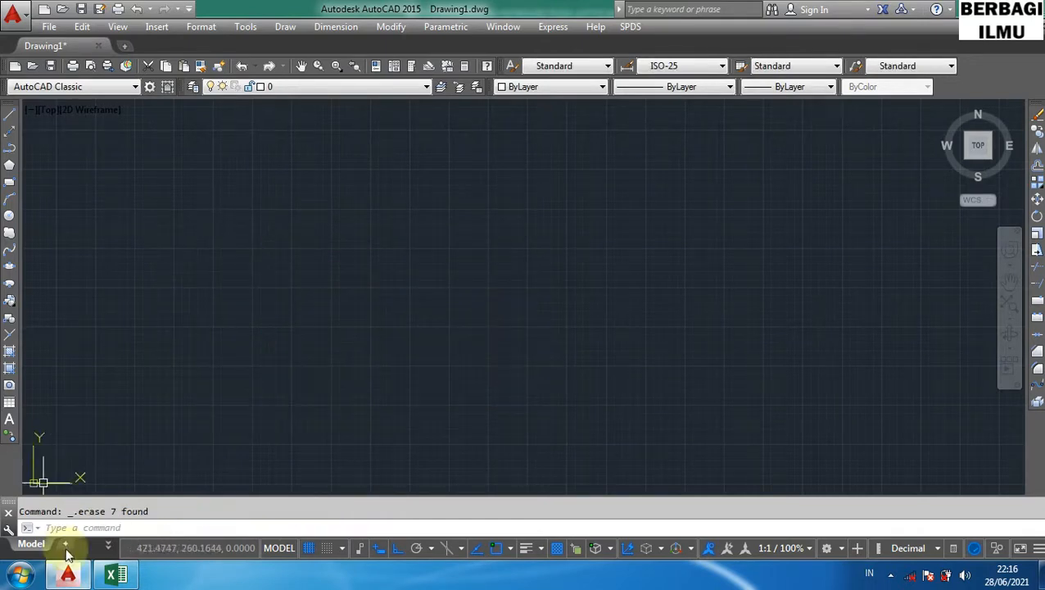
- Highlight the Rectangular Array row of the shortcut table in the spreadsheet and return to AutoCAD
click(116, 575)
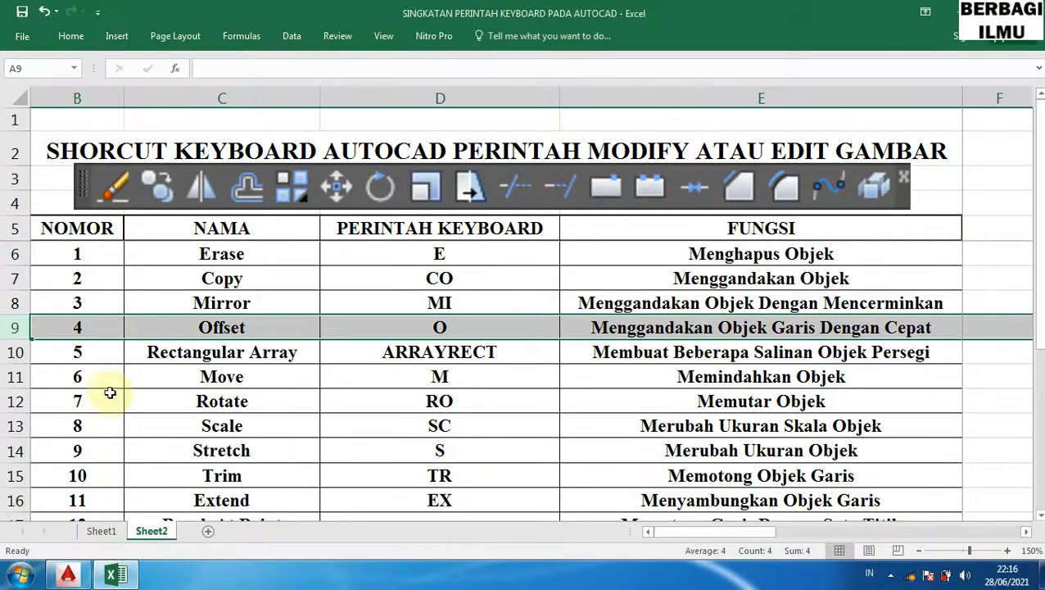
click(15, 352)
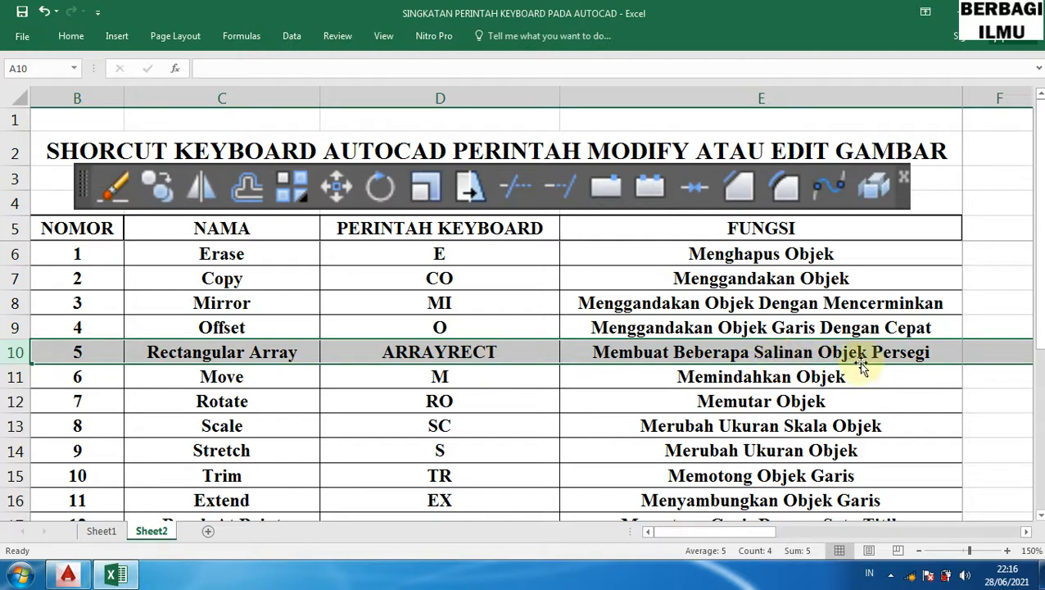
click(108, 578)
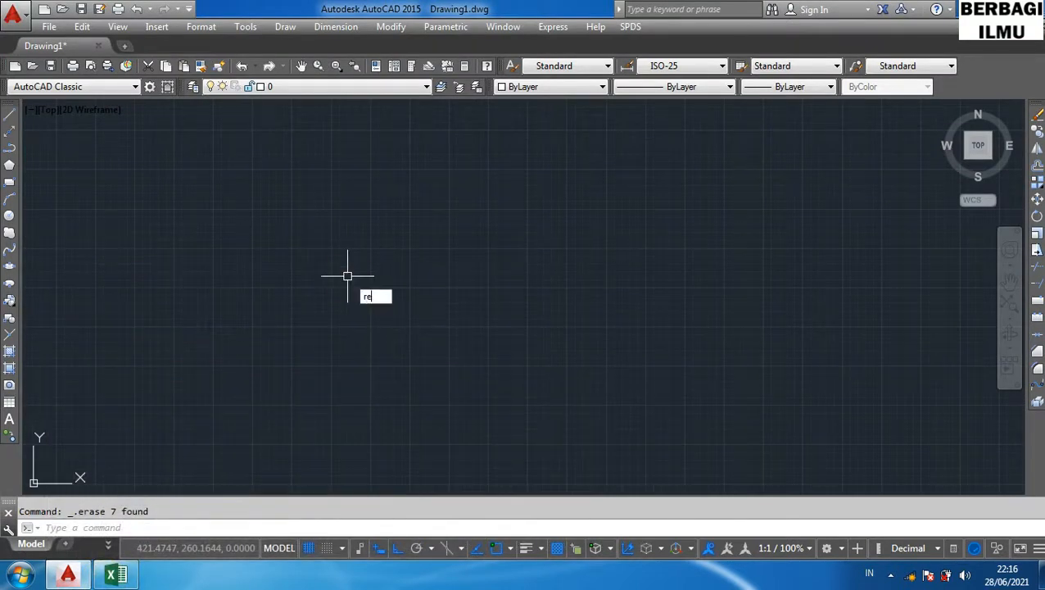
- Draw a small rectangle with the REC shortcut by picking two opposite corners
text(rec)
key(Return)
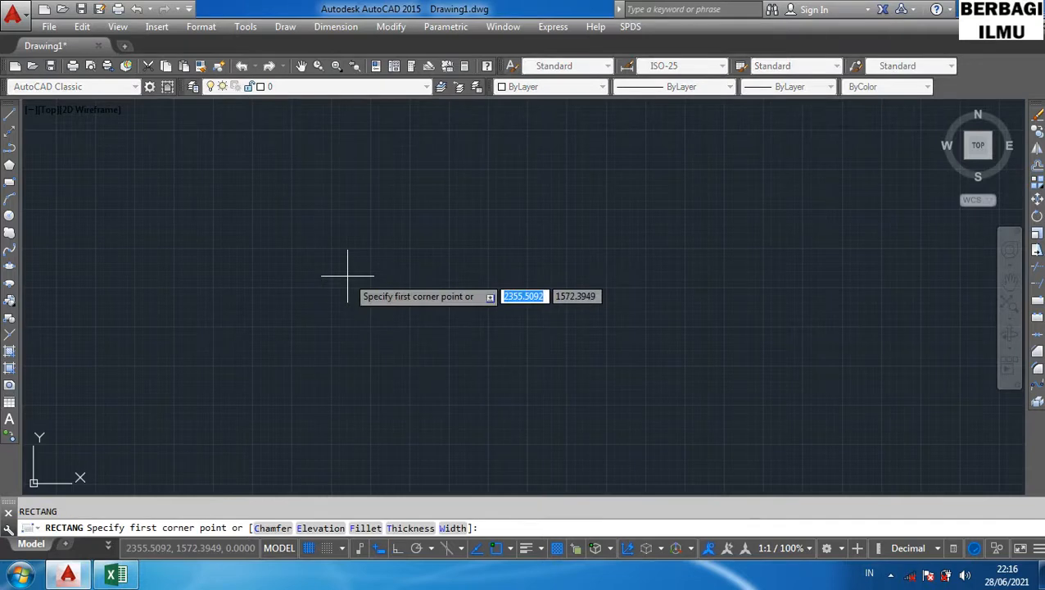
click(299, 322)
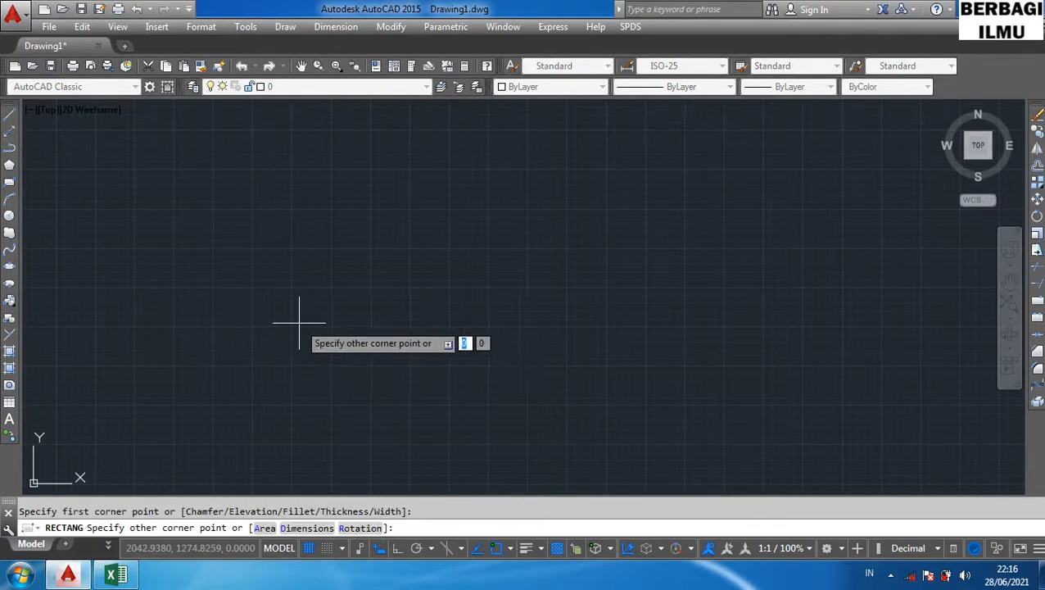
click(354, 366)
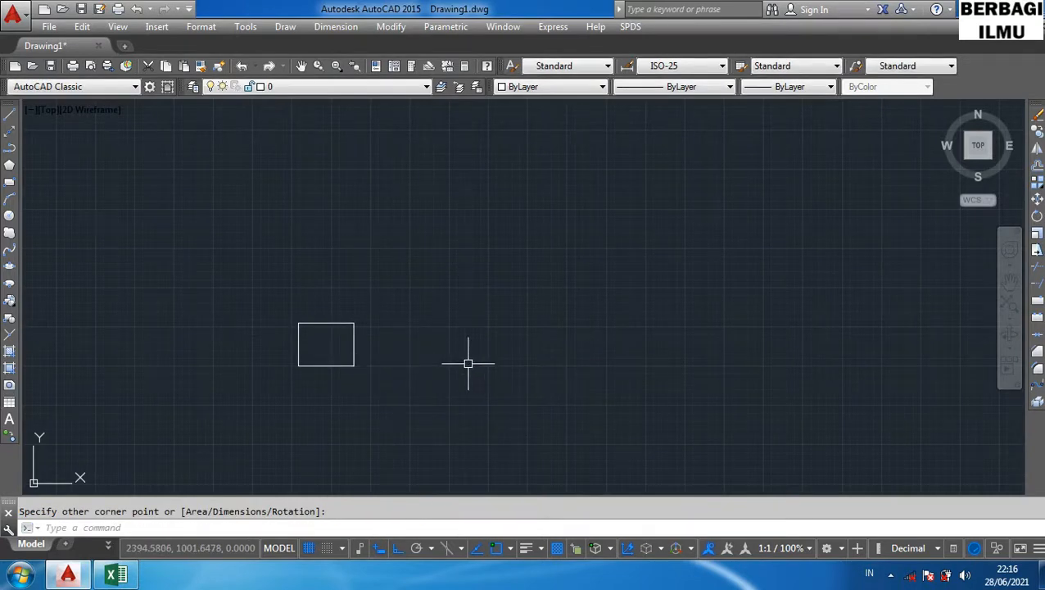
- Create a rectangular array of the rectangle with the ARRAYRECT command using the default rows and columns
text(array)
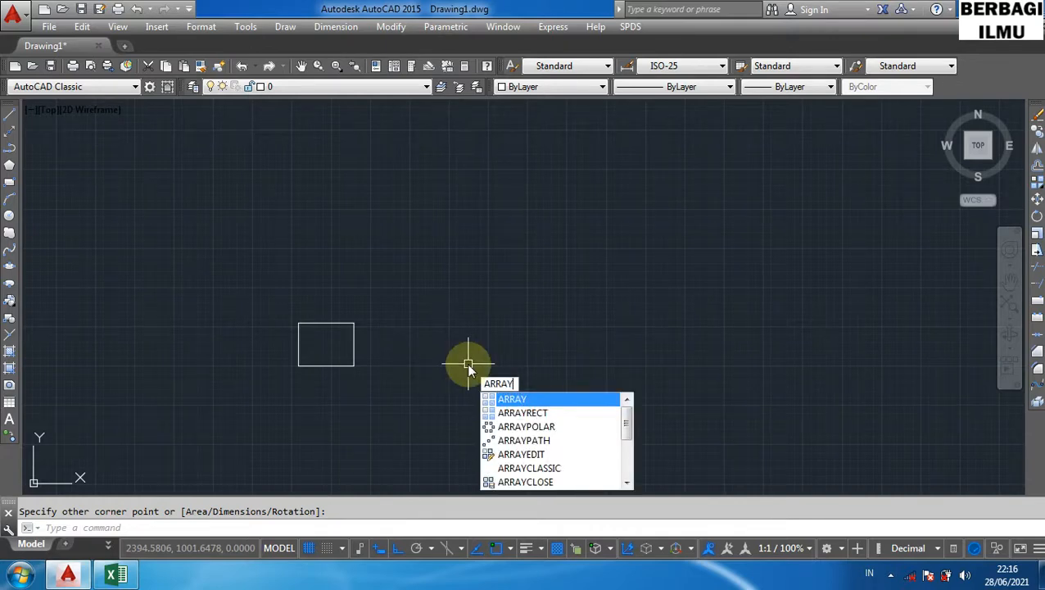
text(rect)
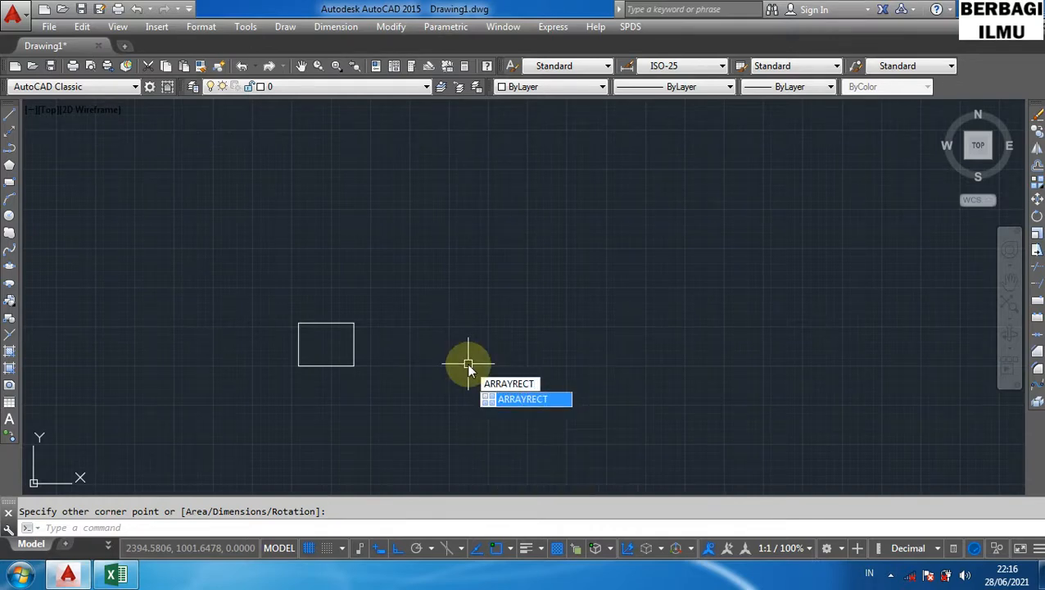
key(Return)
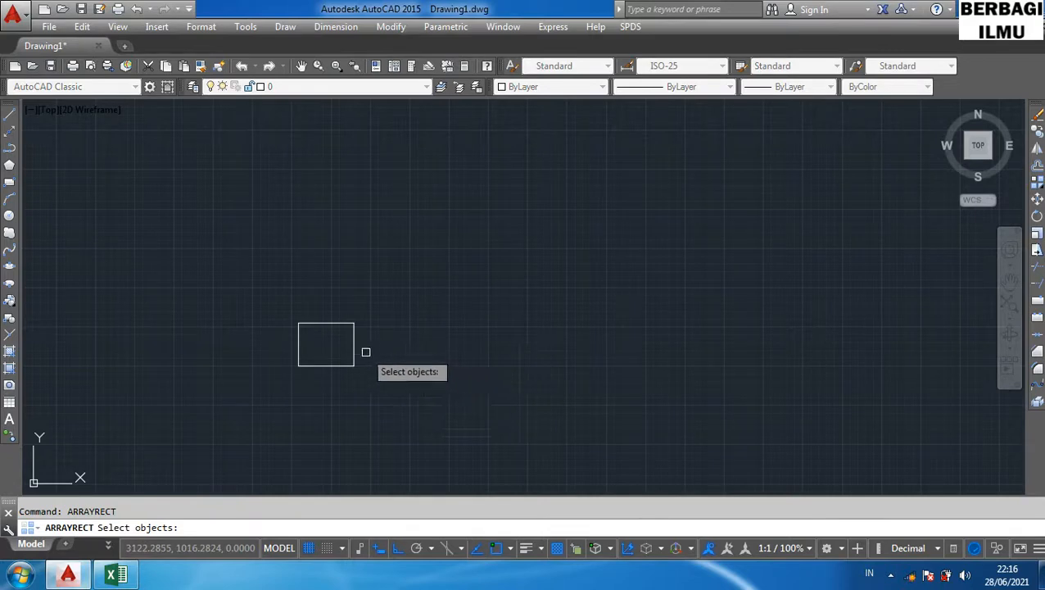
click(356, 348)
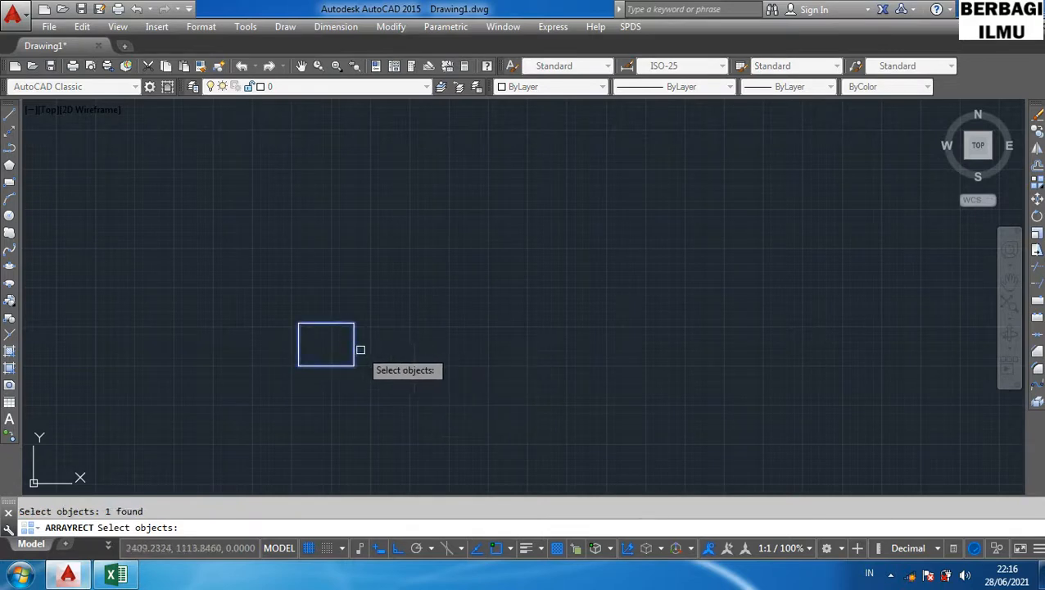
key(Return)
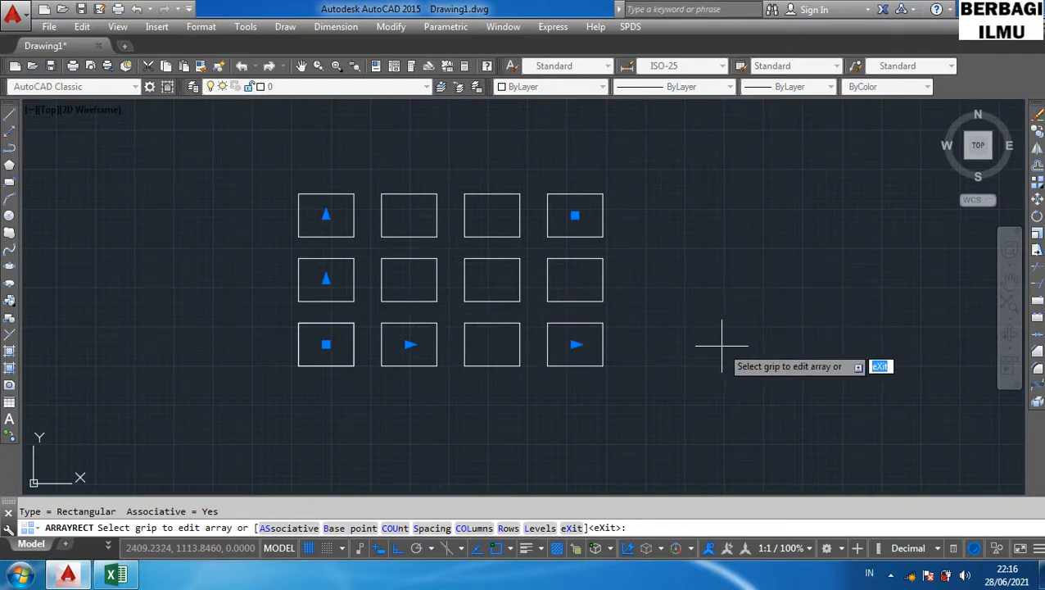
- Select everything in the drawing and erase the array
key(ctrl+a)
key(Delete)
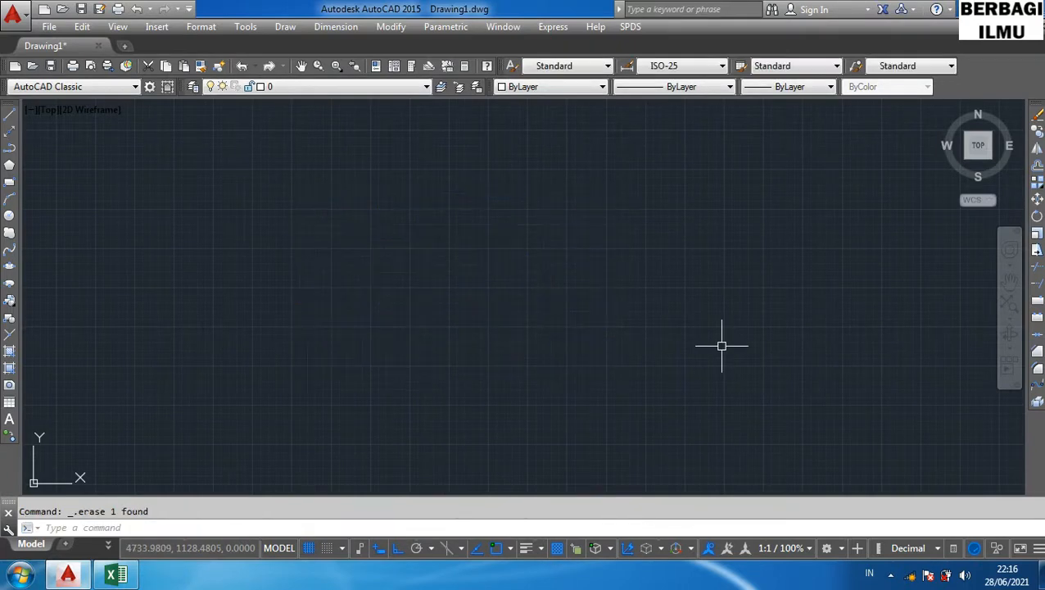
- Highlight the Move row of the shortcut table in the spreadsheet and return to AutoCAD
click(116, 574)
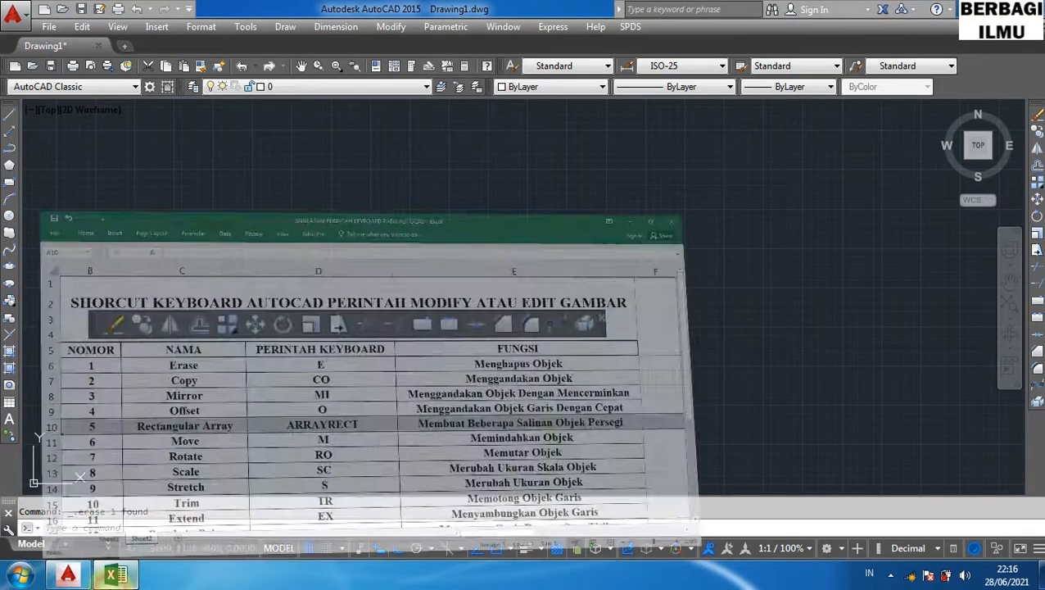
click(12, 376)
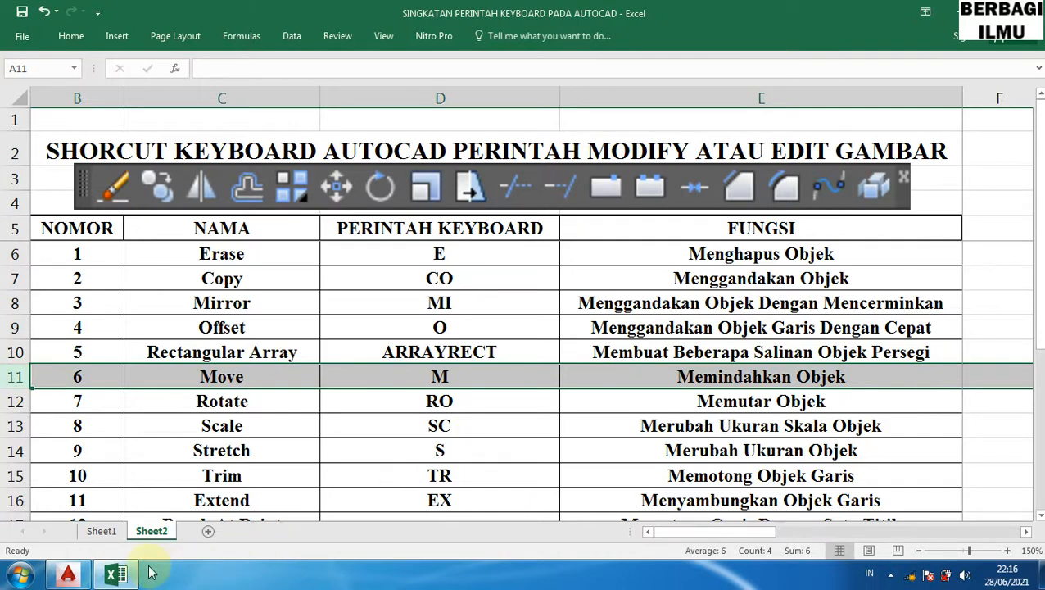
click(114, 574)
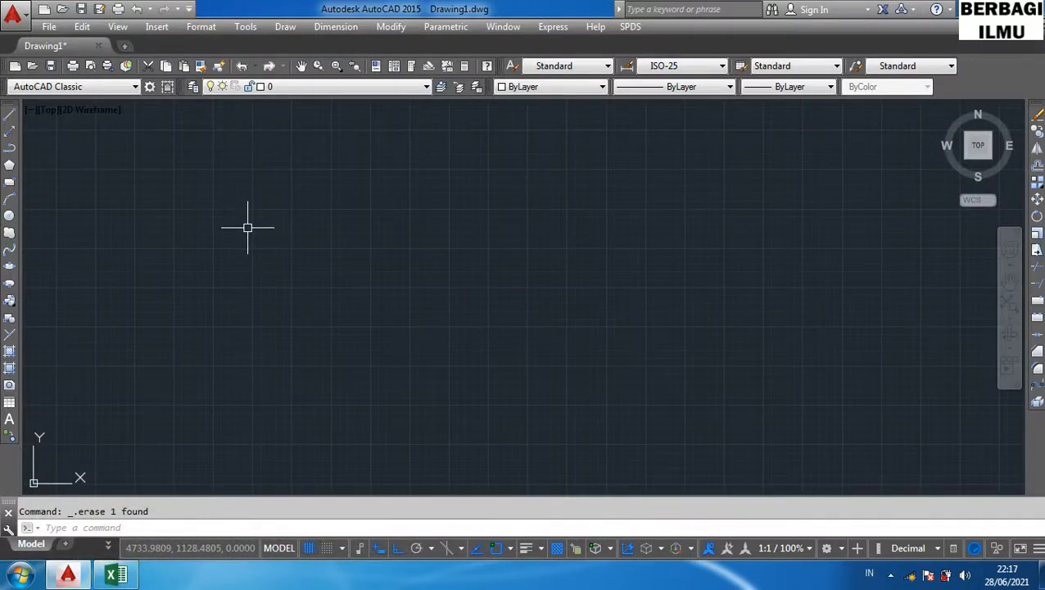
- Draw a circle with the C shortcut by picking its centre and radius
text(c)
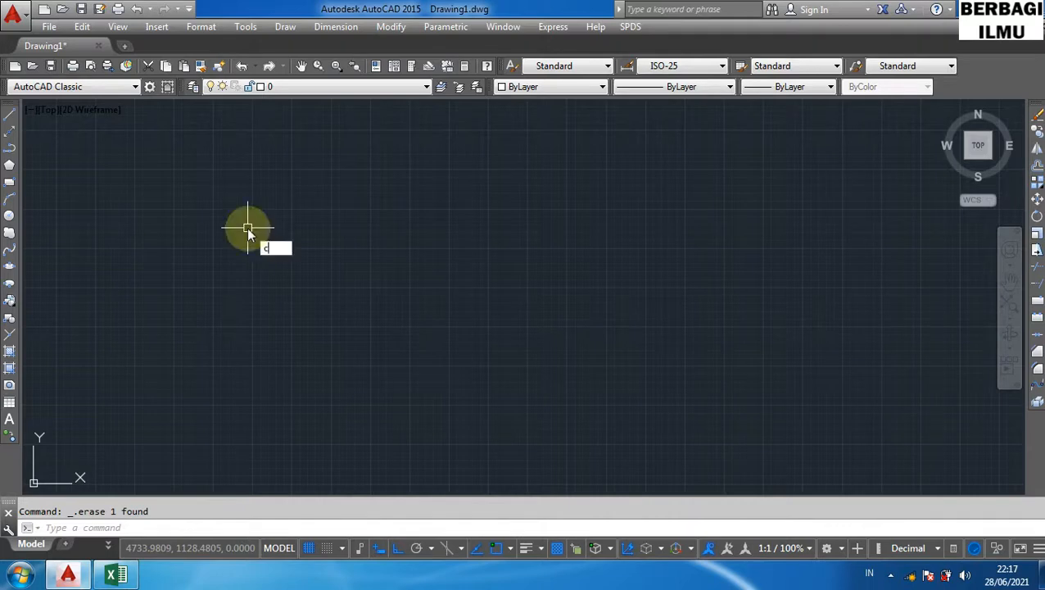
key(Return)
click(247, 227)
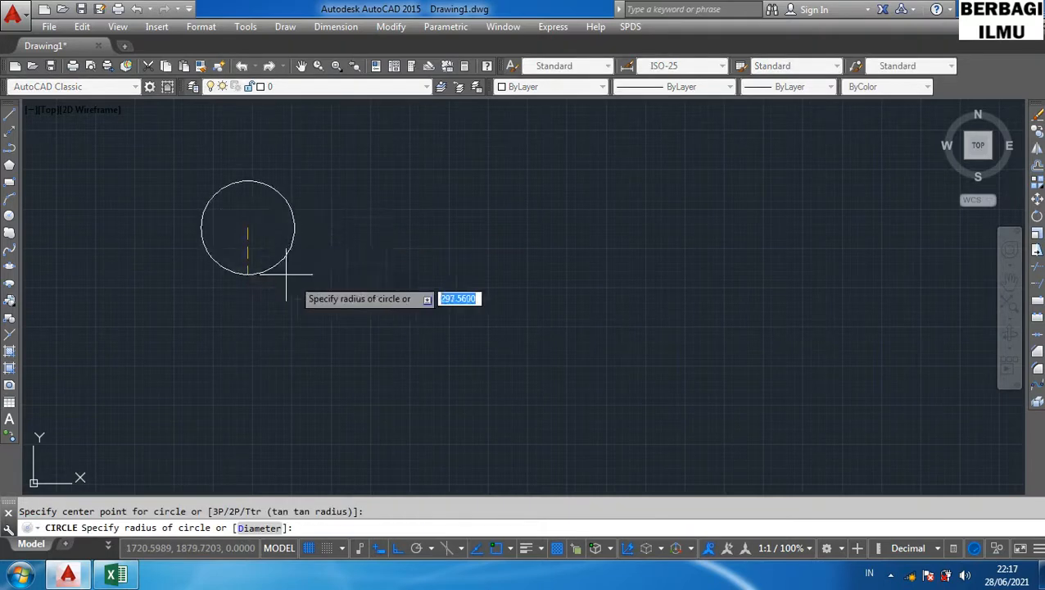
click(304, 288)
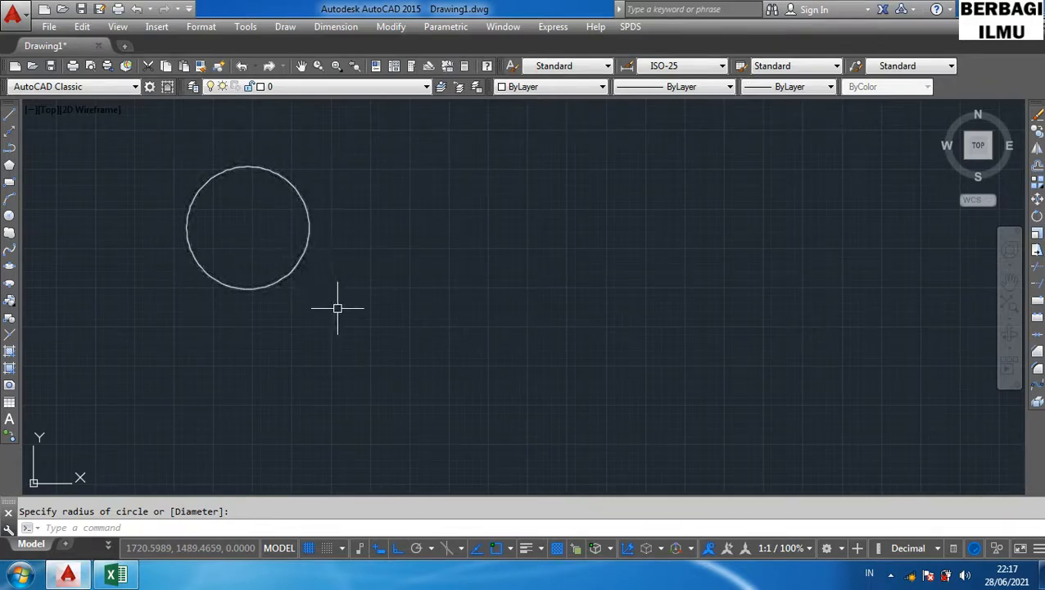
- Move the circle horizontally to the right by about 2530 units with the M shortcut, using its centre as base point
text(M)
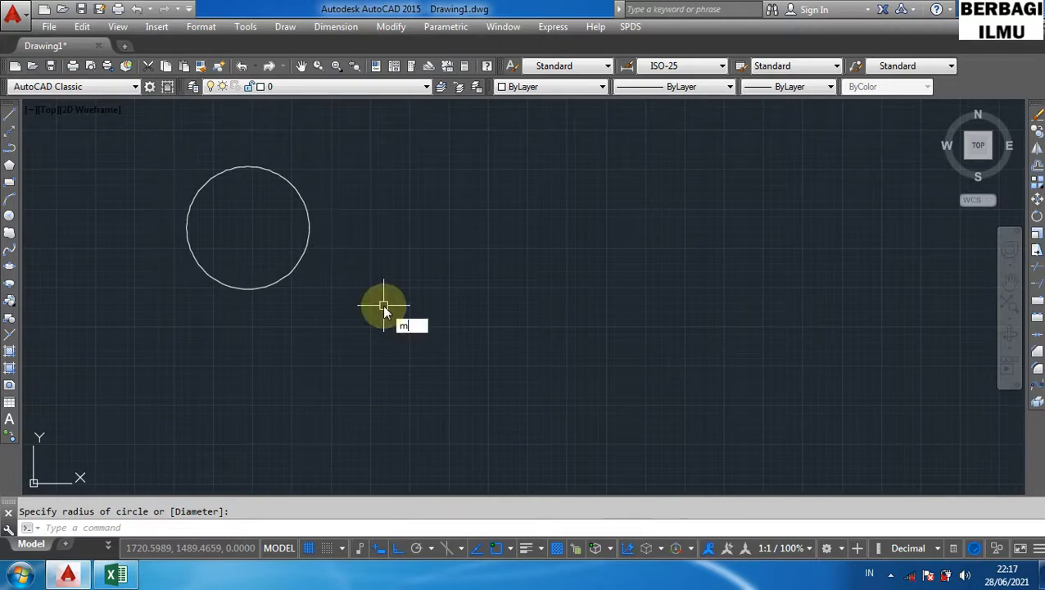
key(Return)
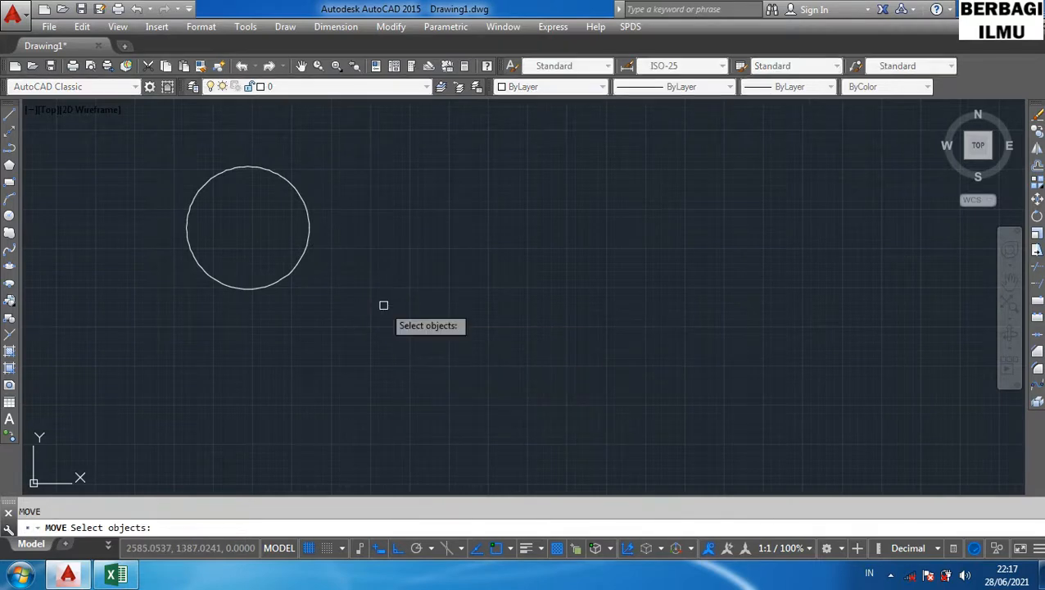
click(305, 259)
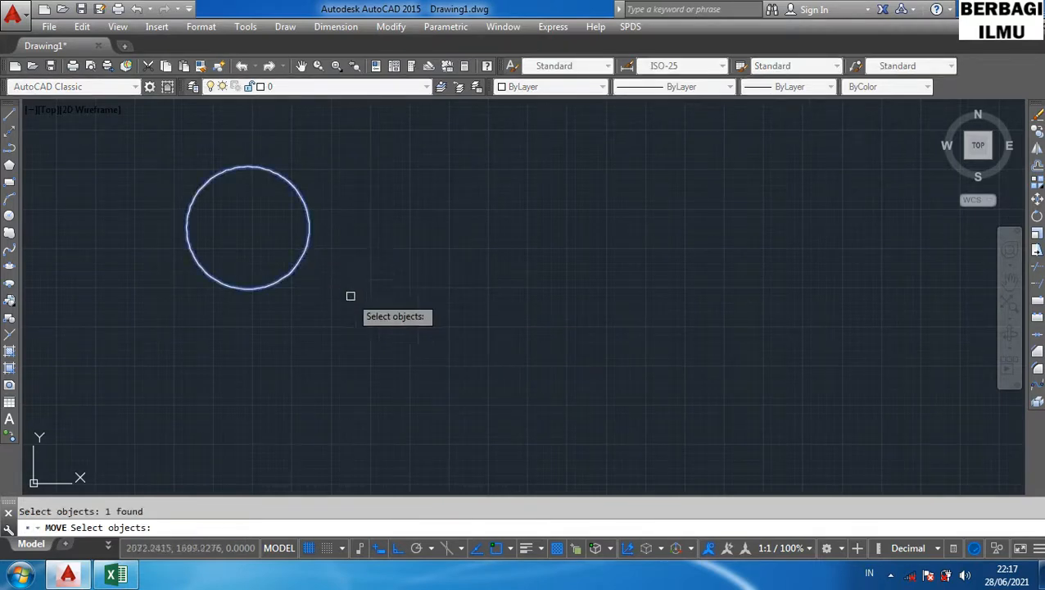
key(Return)
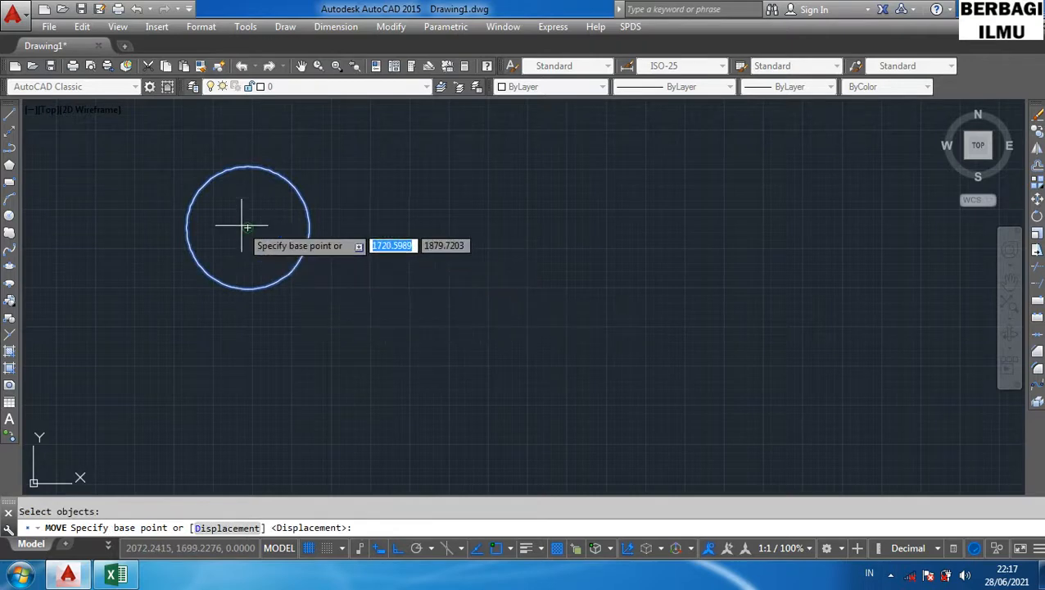
click(285, 195)
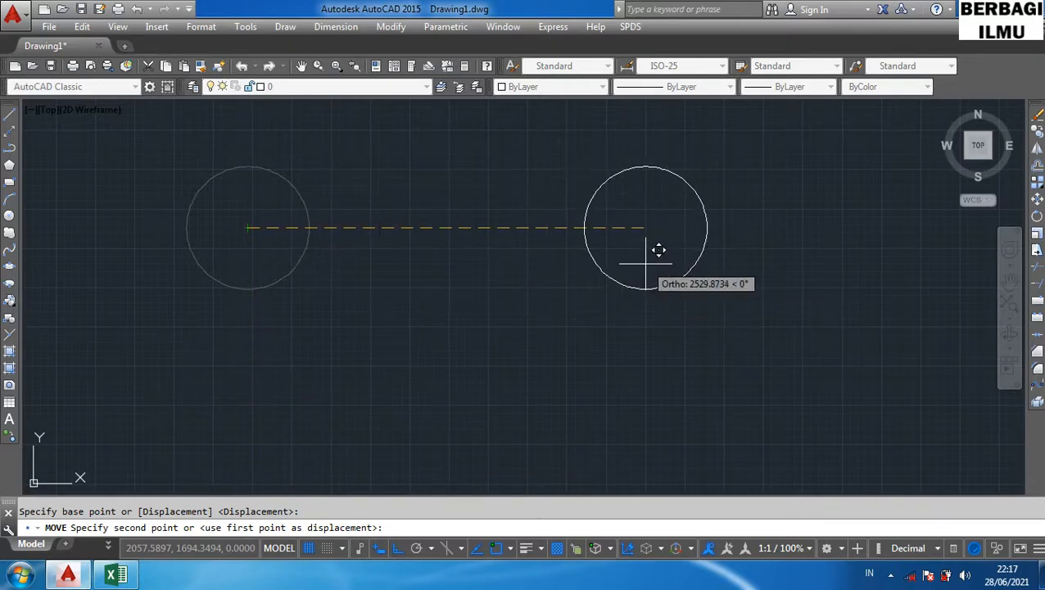
click(645, 263)
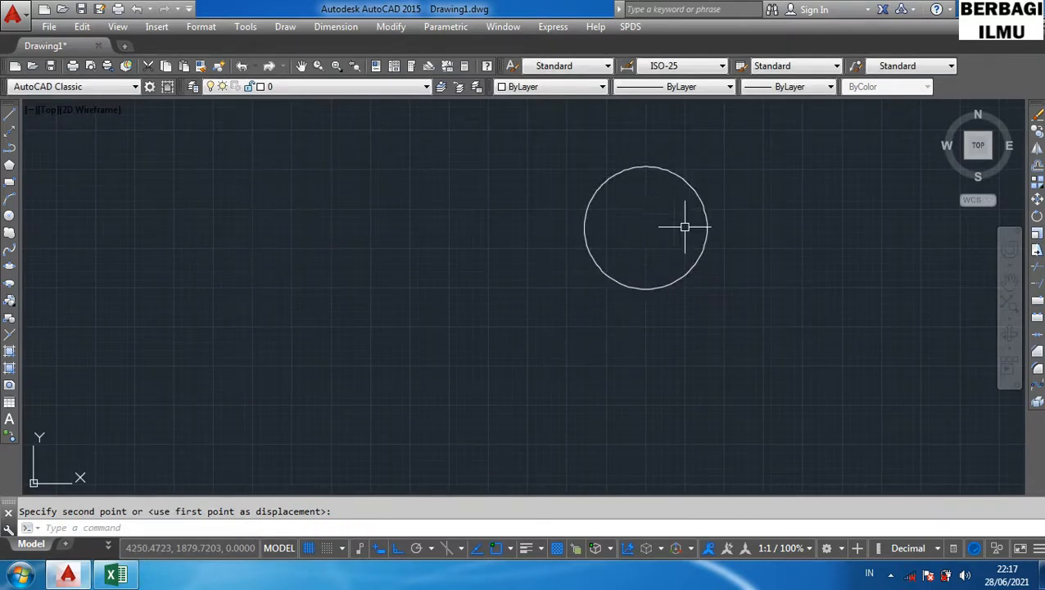
- Highlight the Rotate row of the shortcut table in the spreadsheet and return to AutoCAD
click(115, 574)
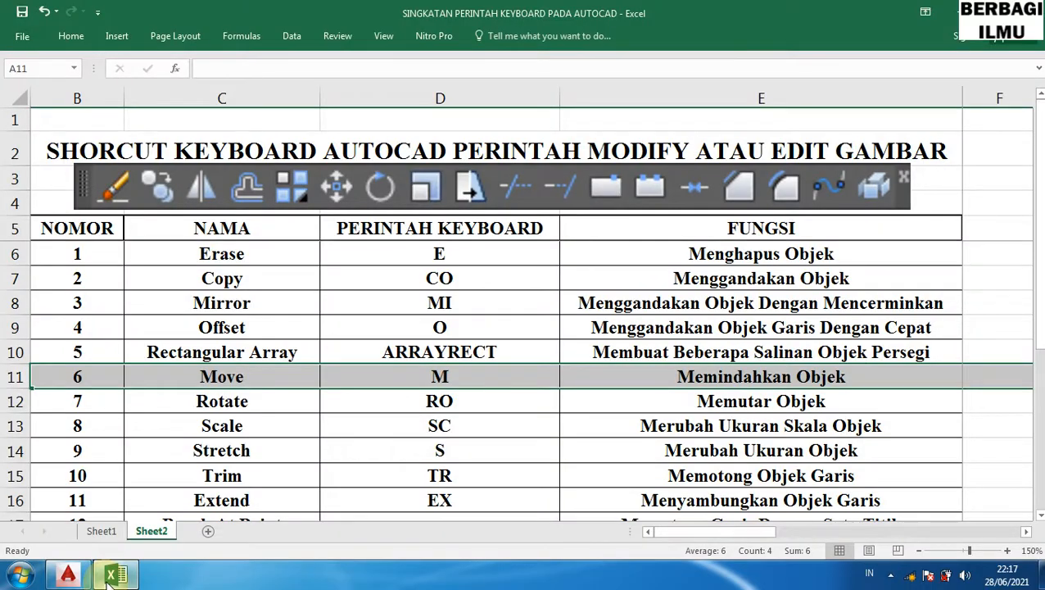
click(14, 401)
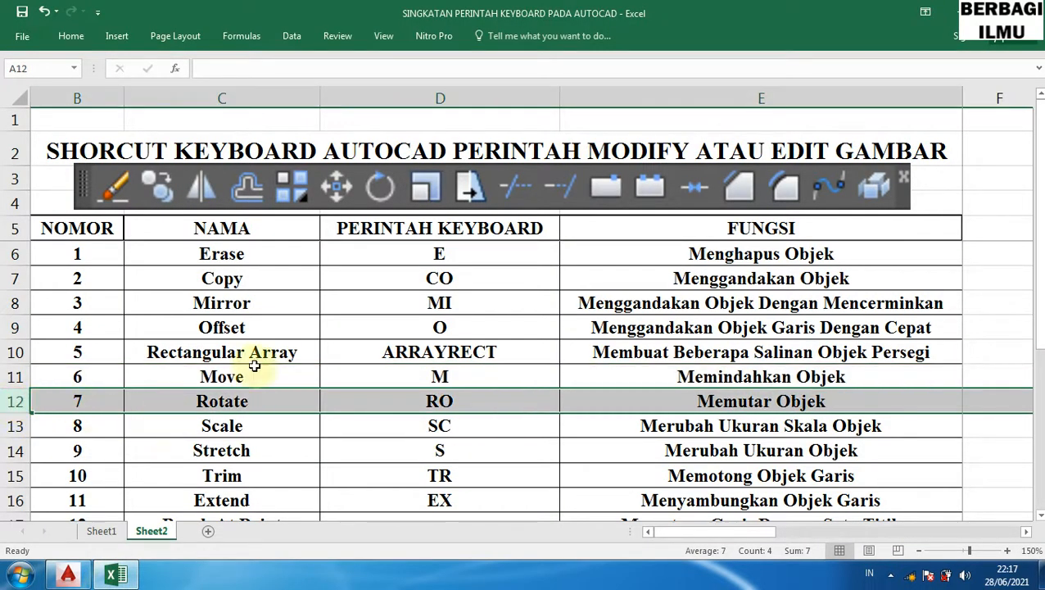
click(949, 13)
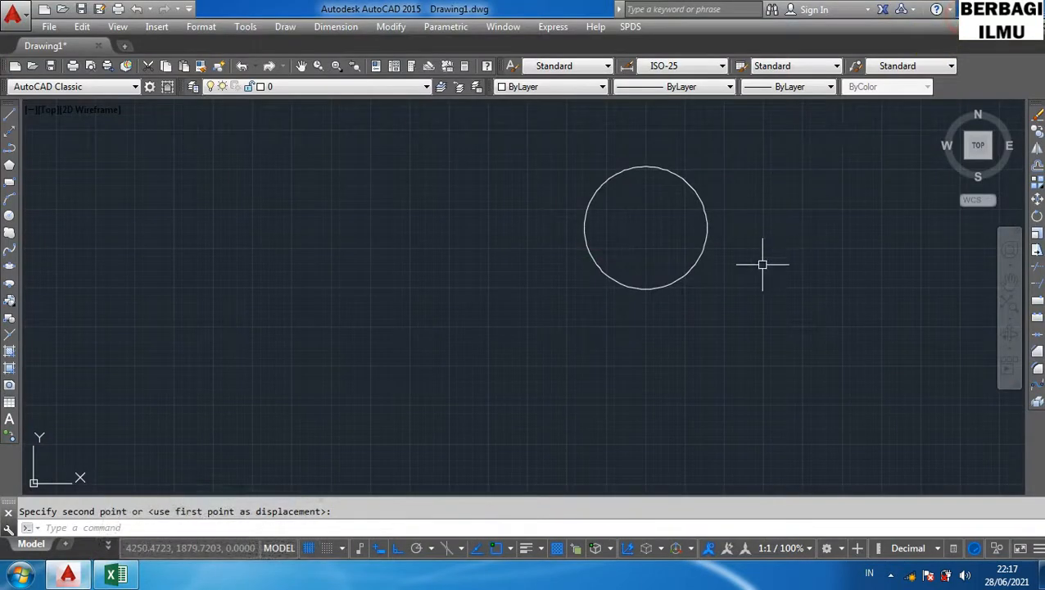
- Select the moved circle and erase it
key(Escape)
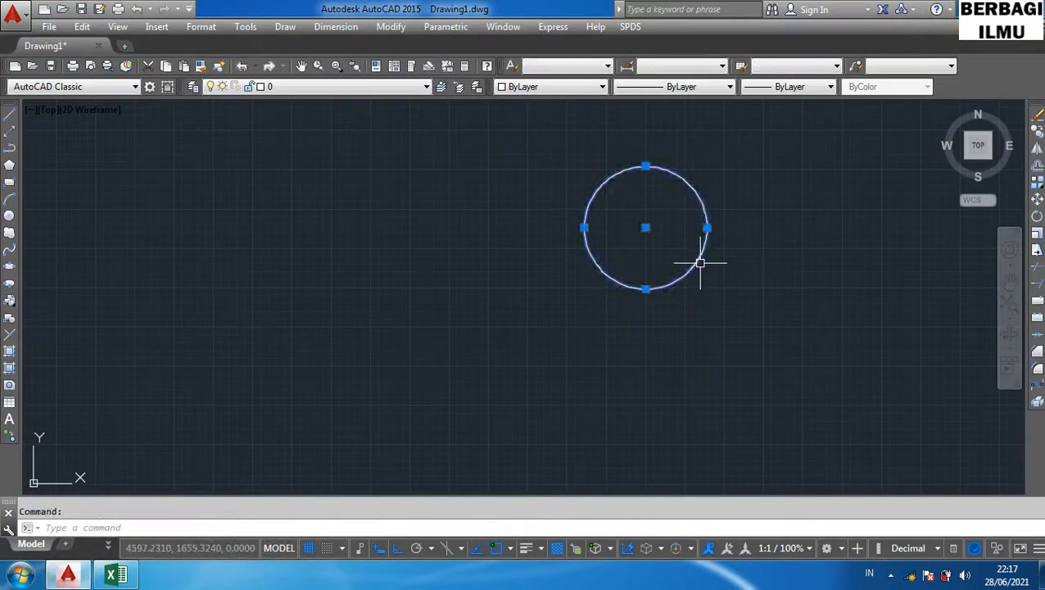
key(Delete)
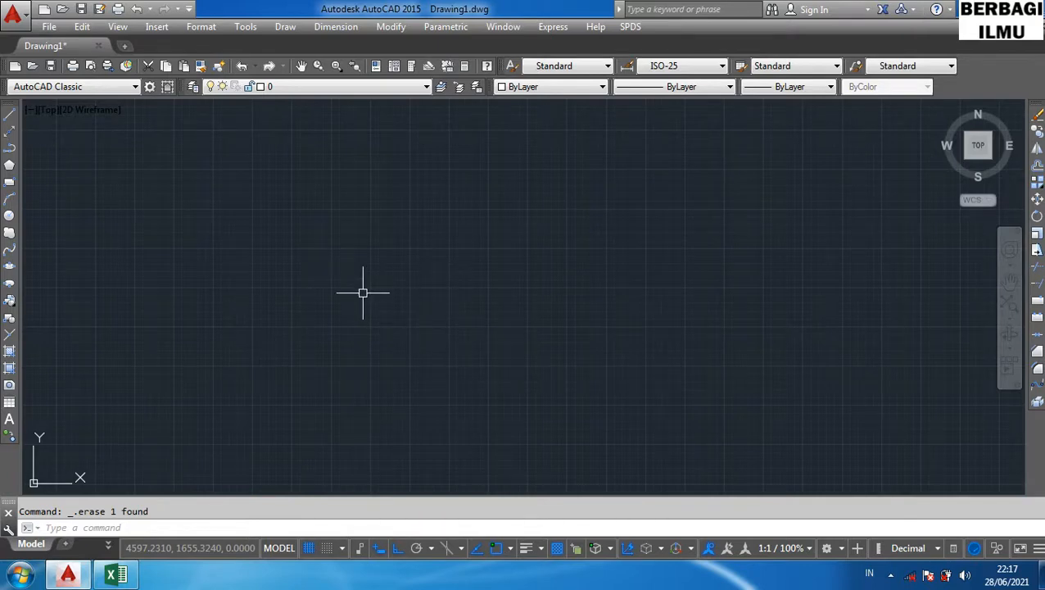
text(po)
key(Return)
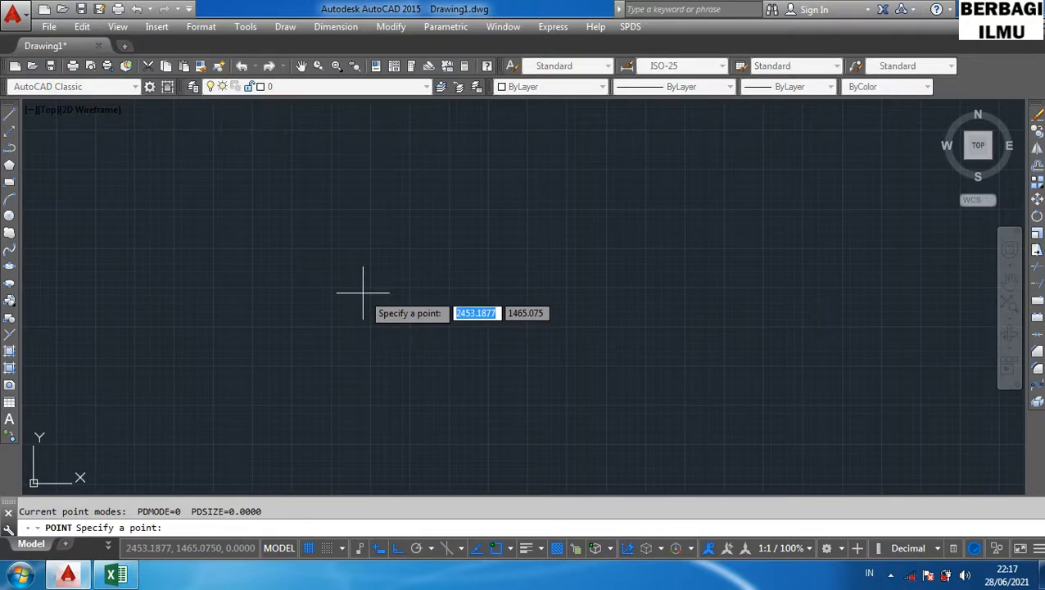
click(363, 292)
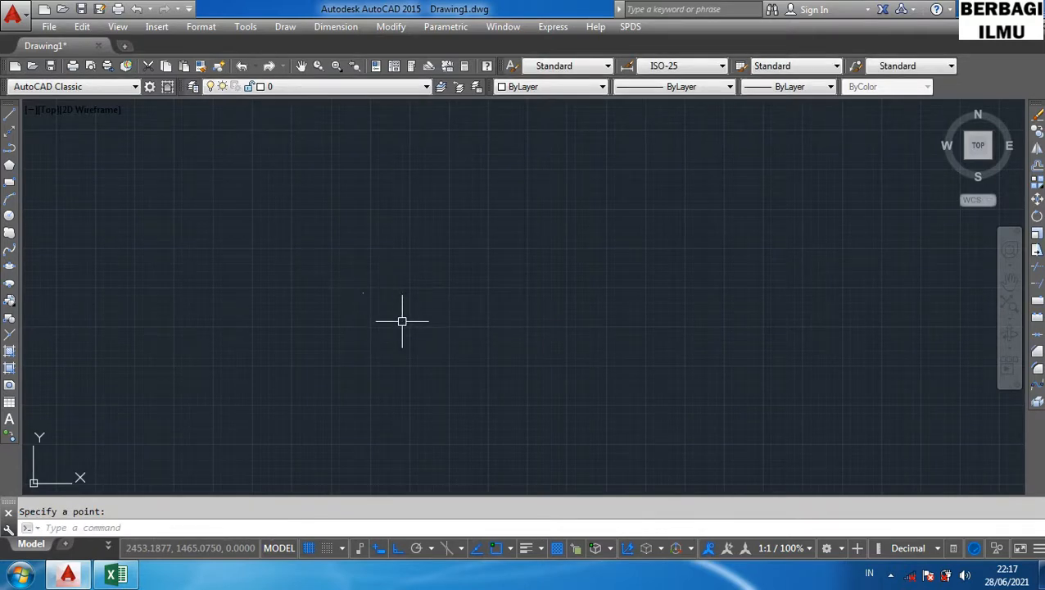
key(ctrl+a)
key(Delete)
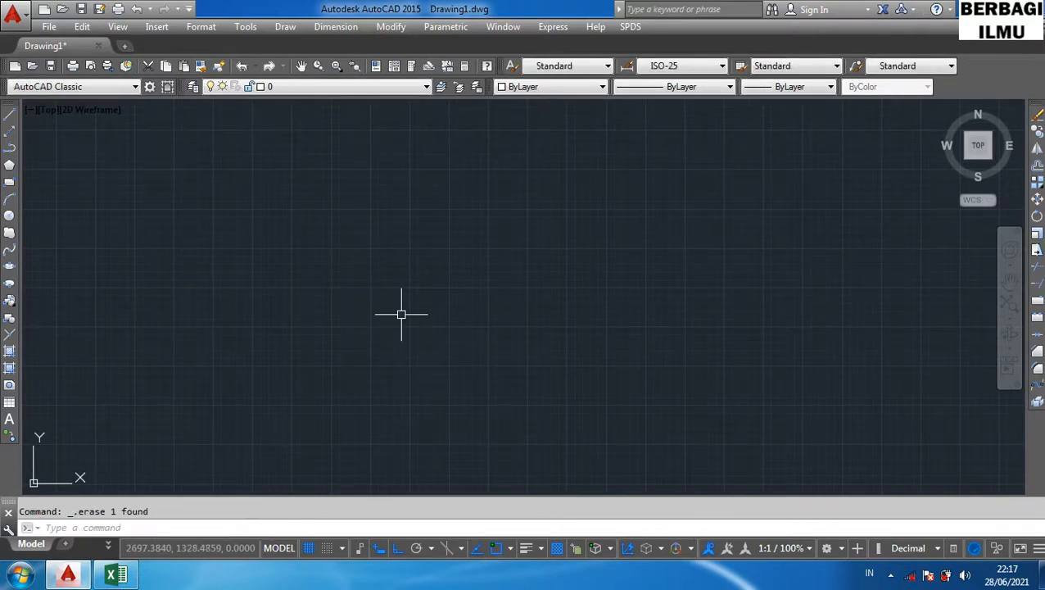
- Draw an inscribed three-sided polygon with the POL shortcut, picking its centre and a radius of about 415
text(pol)
key(Return)
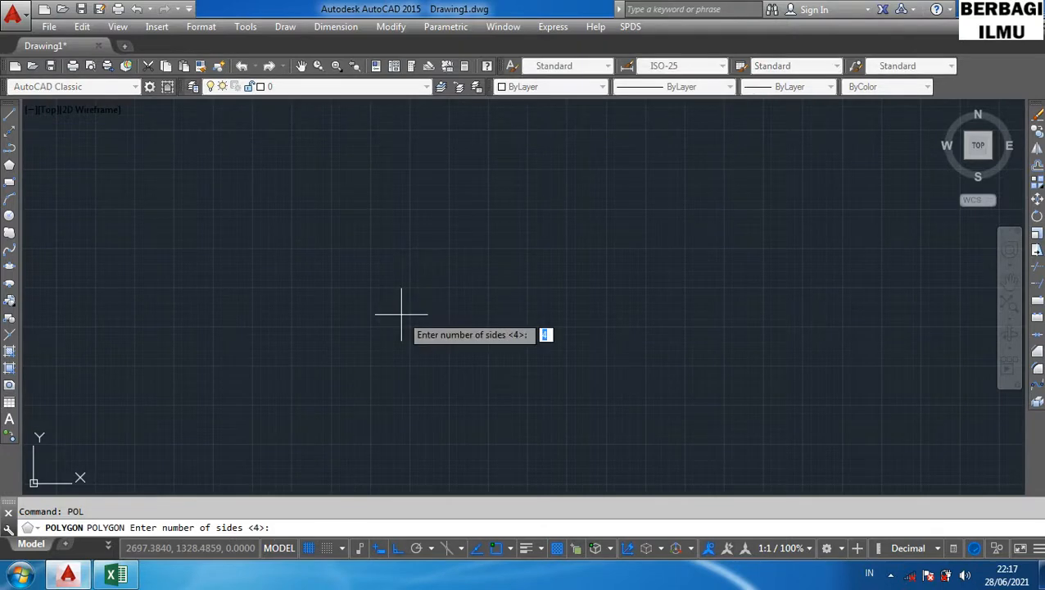
text(5)
key(Return)
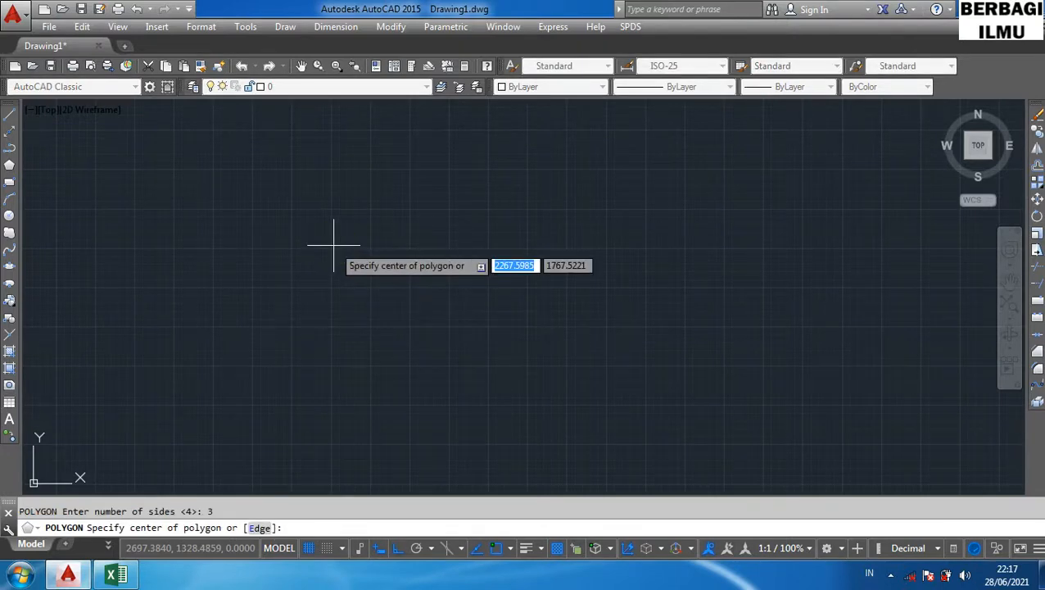
click(333, 245)
key(Return)
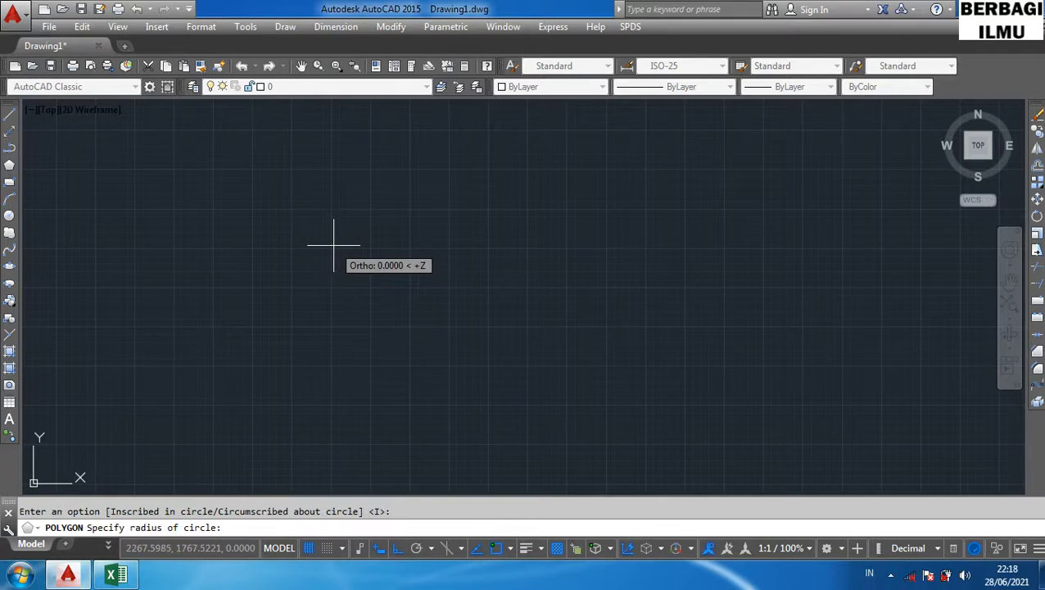
click(334, 245)
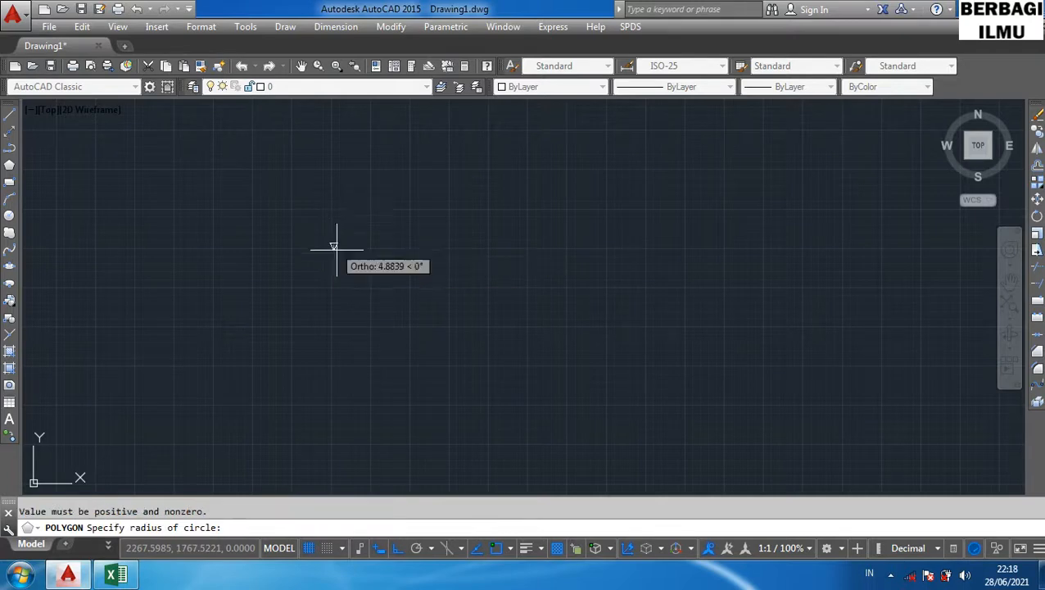
click(363, 310)
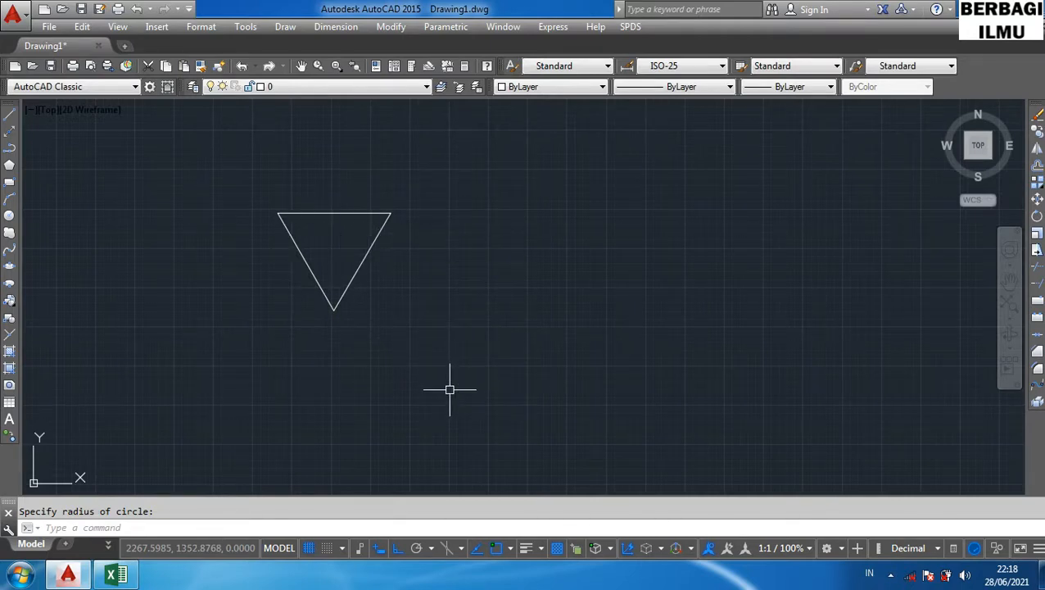
- Rotate the triangle 180° about its lower vertex with the RO shortcut
text(RO)
key(Return)
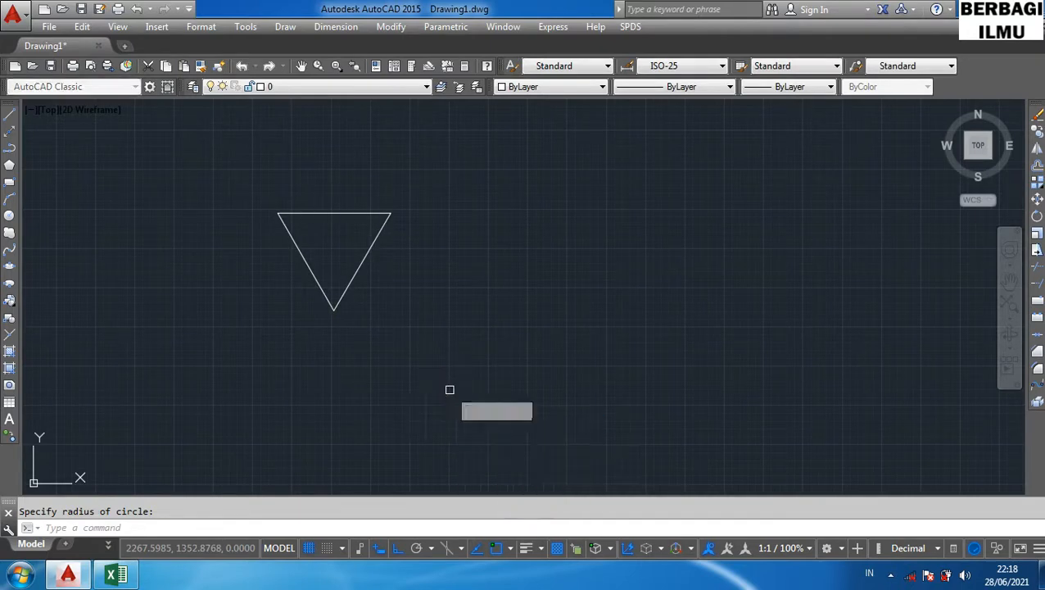
click(353, 268)
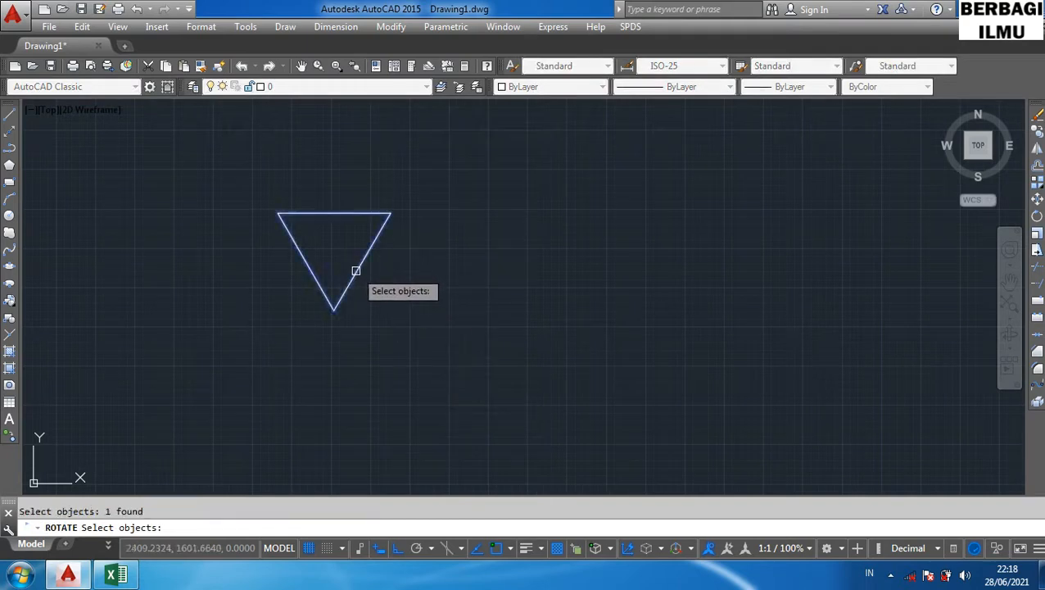
key(Return)
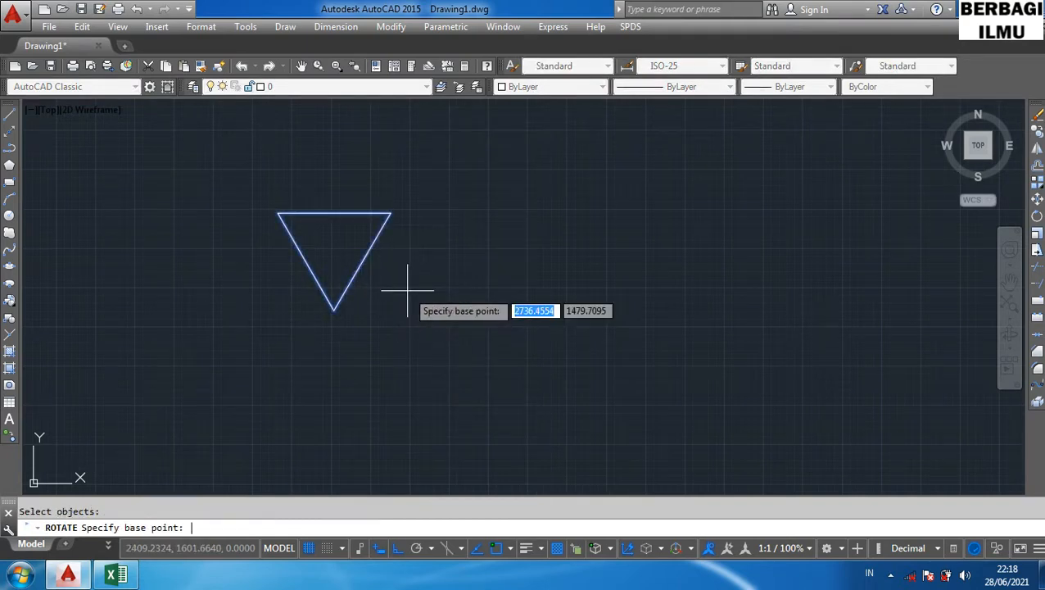
click(336, 310)
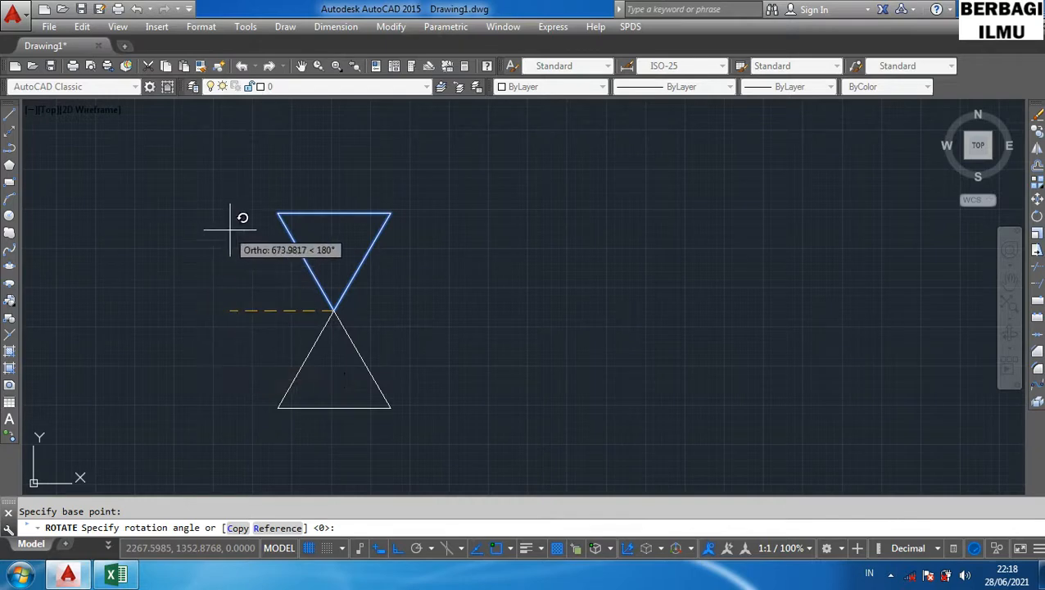
click(161, 300)
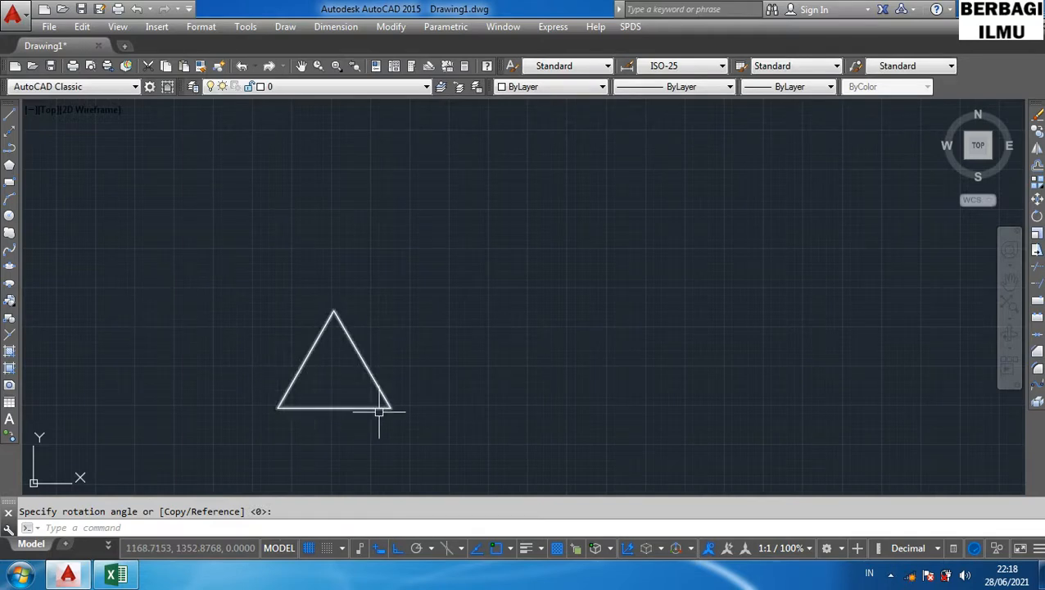
- Highlight the Scale row of the shortcut table in the spreadsheet and return to AutoCAD
click(116, 574)
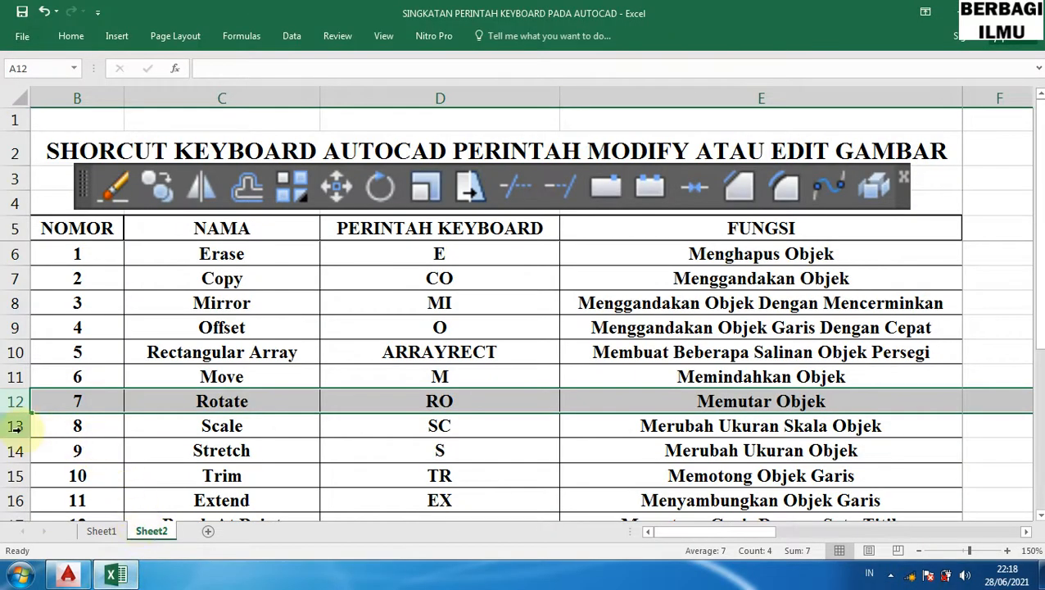
click(15, 426)
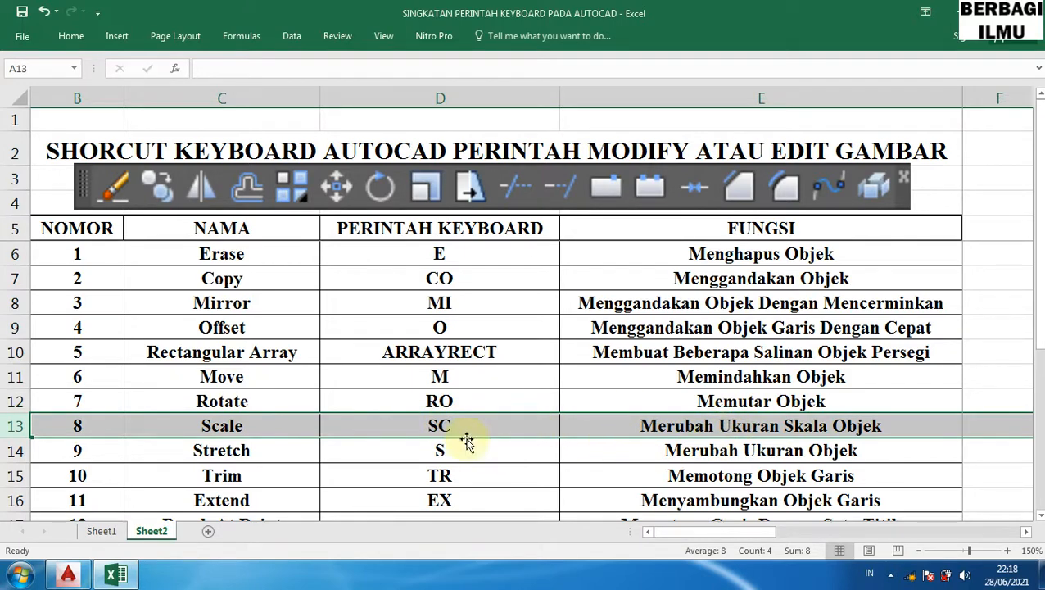
click(116, 576)
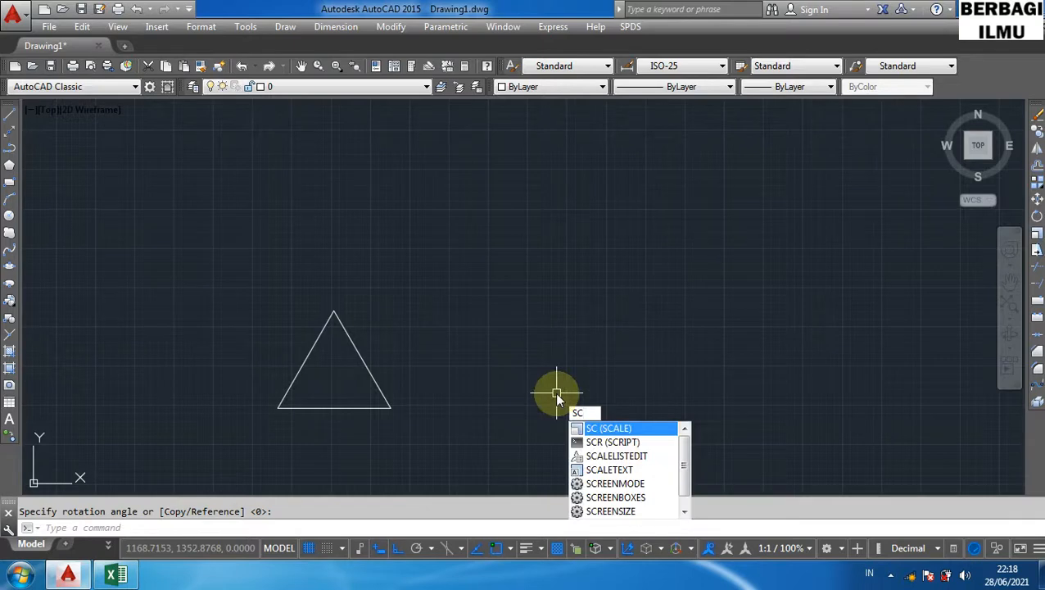
- Scale the triangle by a factor of 2 about its lower-right corner with the SC shortcut
key(Return)
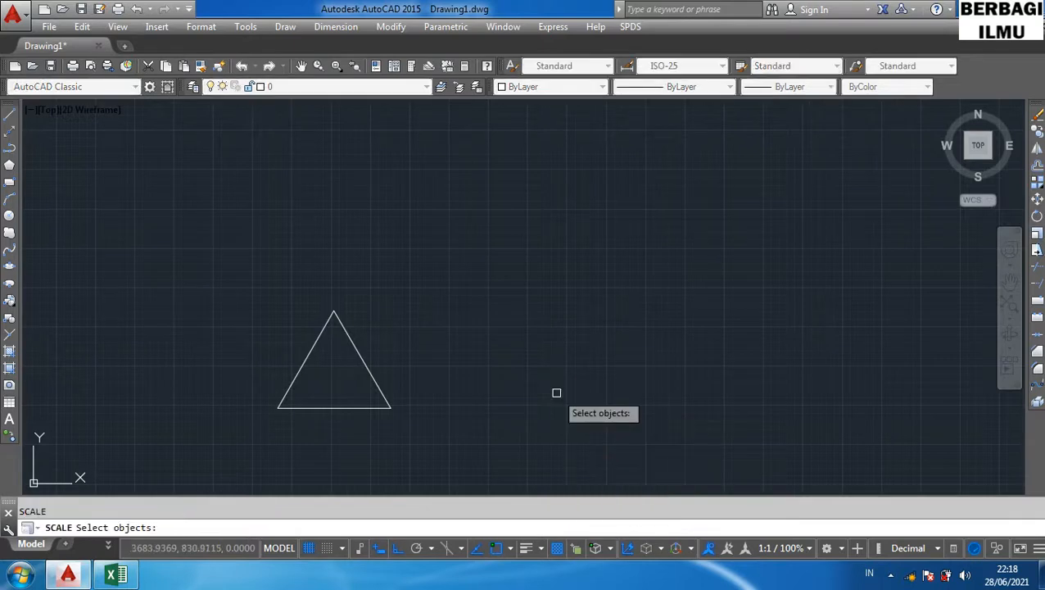
click(375, 379)
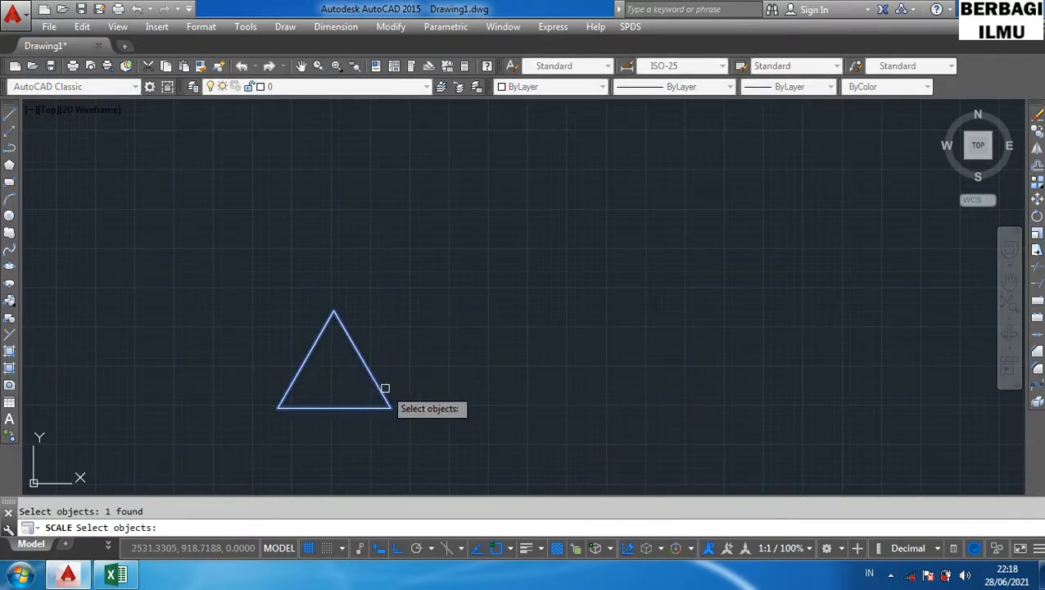
key(Return)
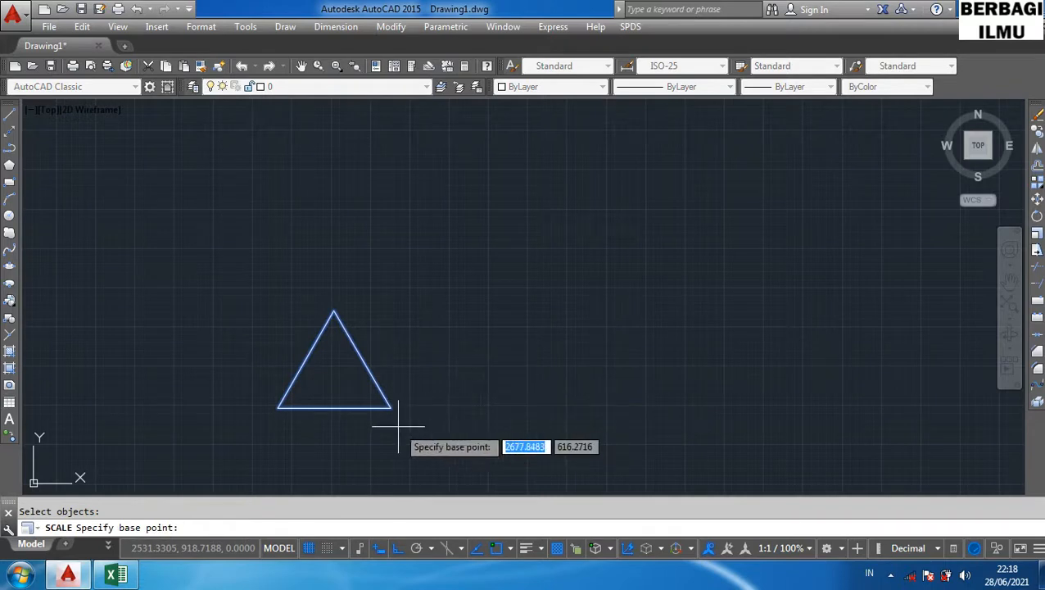
click(390, 407)
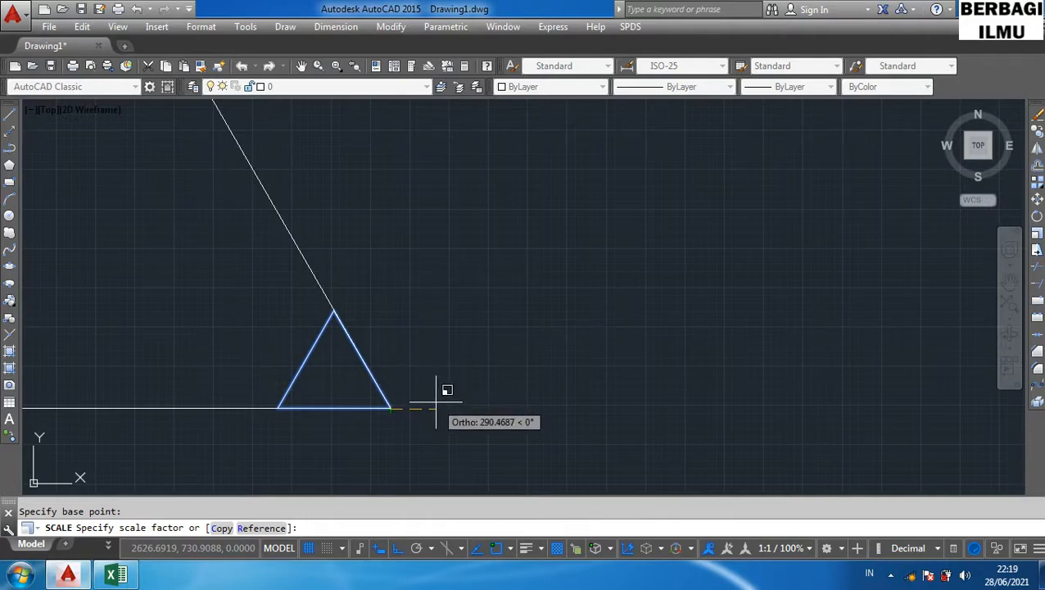
text(2)
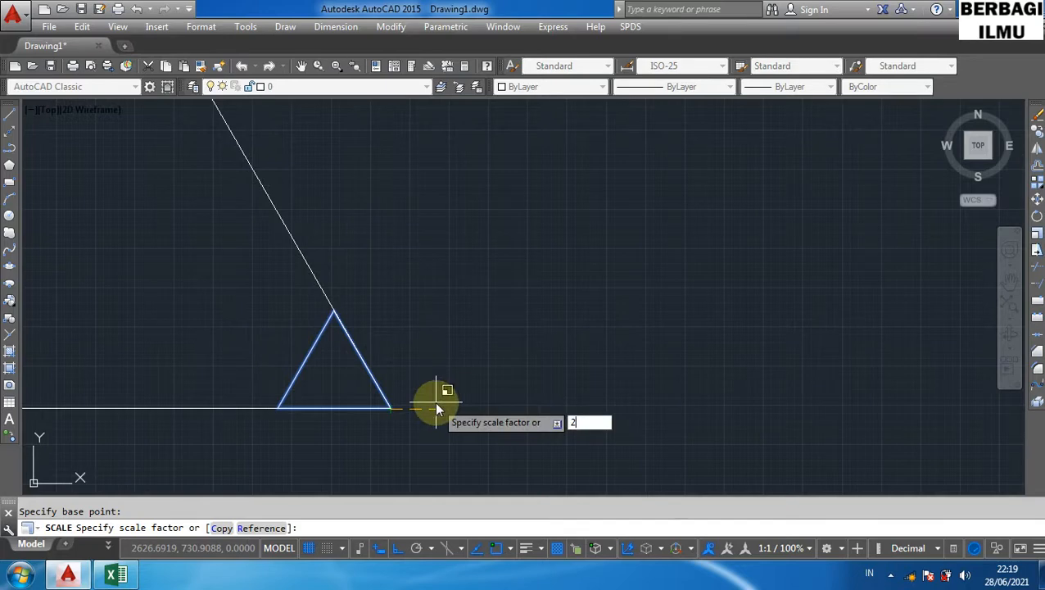
key(Return)
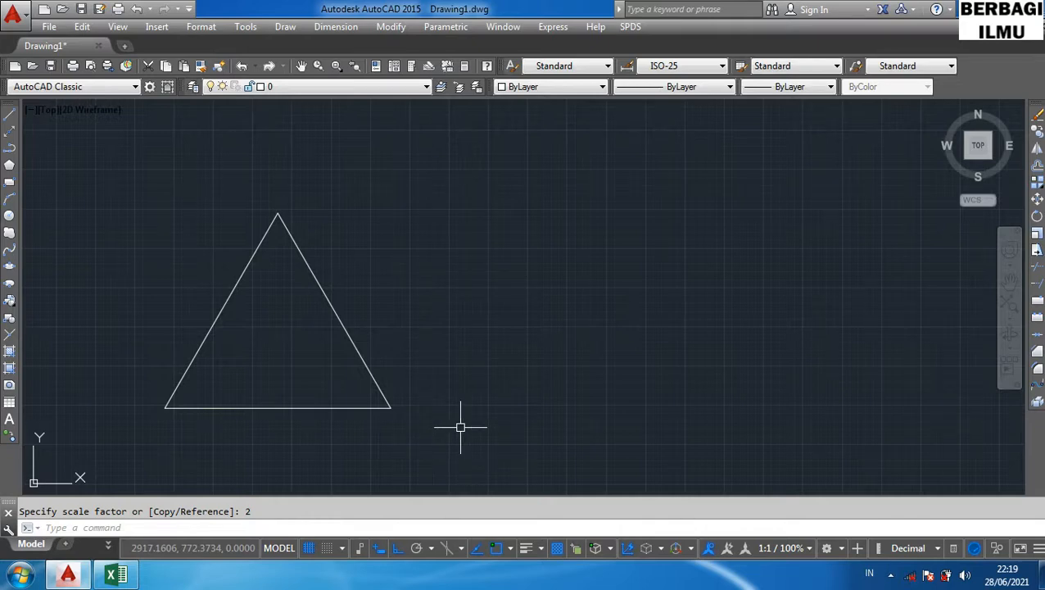
- Scale the triangle by a factor of 0.5 about its lower-right corner with the SC shortcut
text(sc)
key(Return)
click(385, 401)
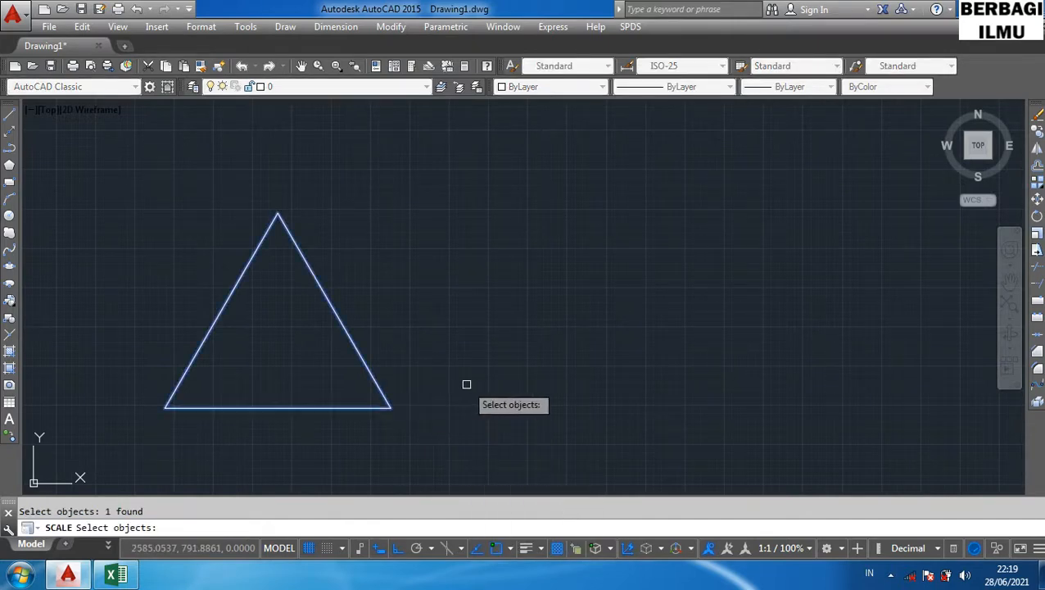
key(Return)
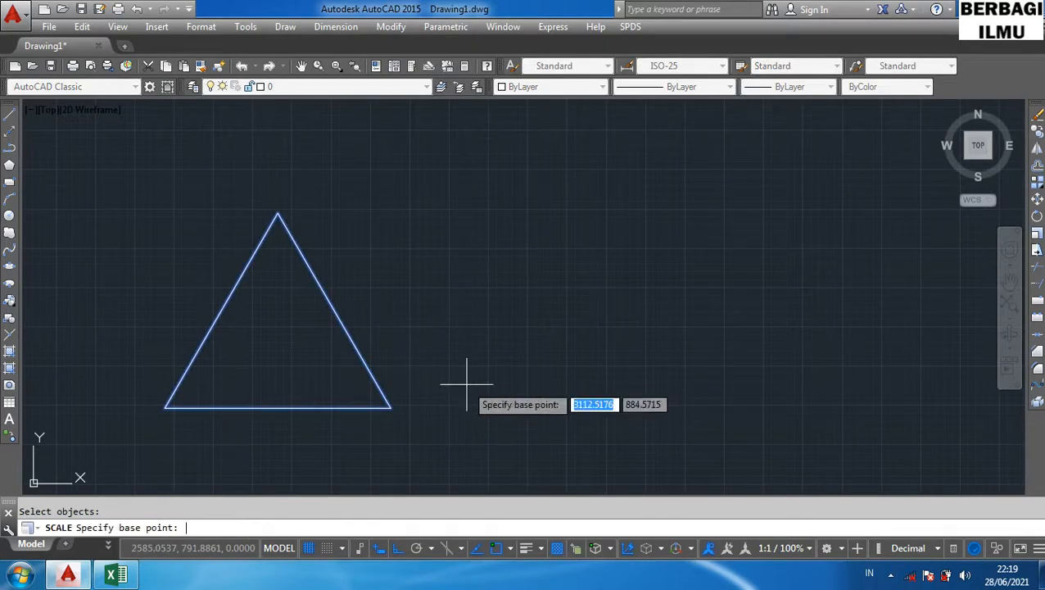
click(390, 407)
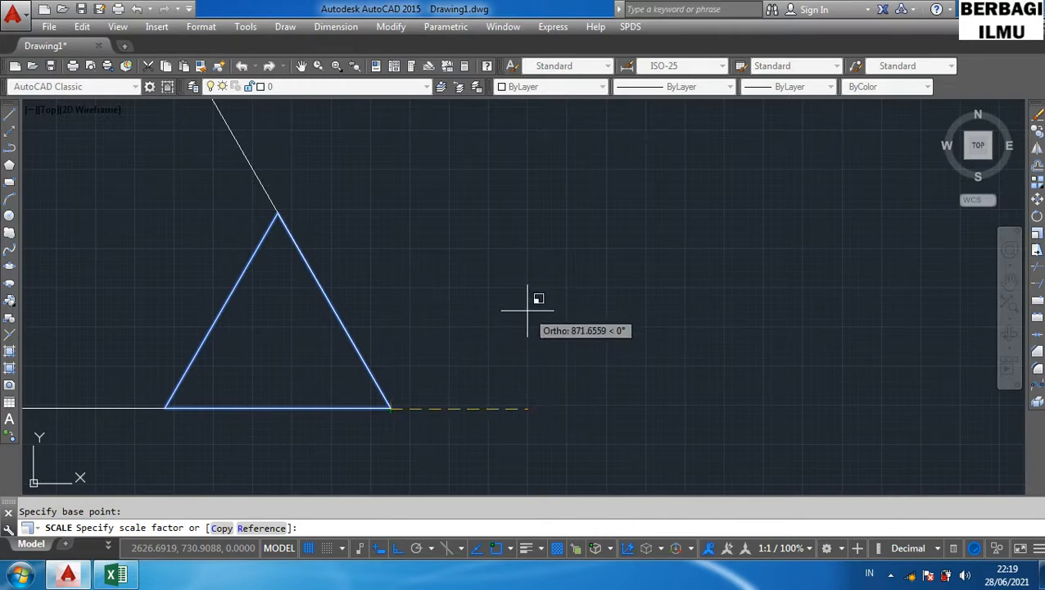
click(507, 263)
text(0.5)
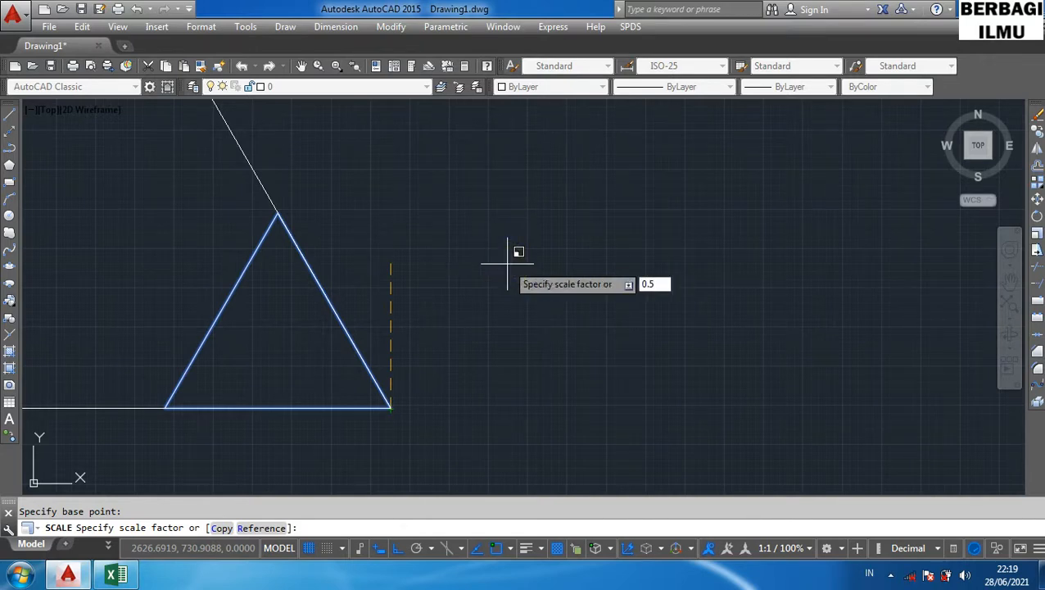
key(Return)
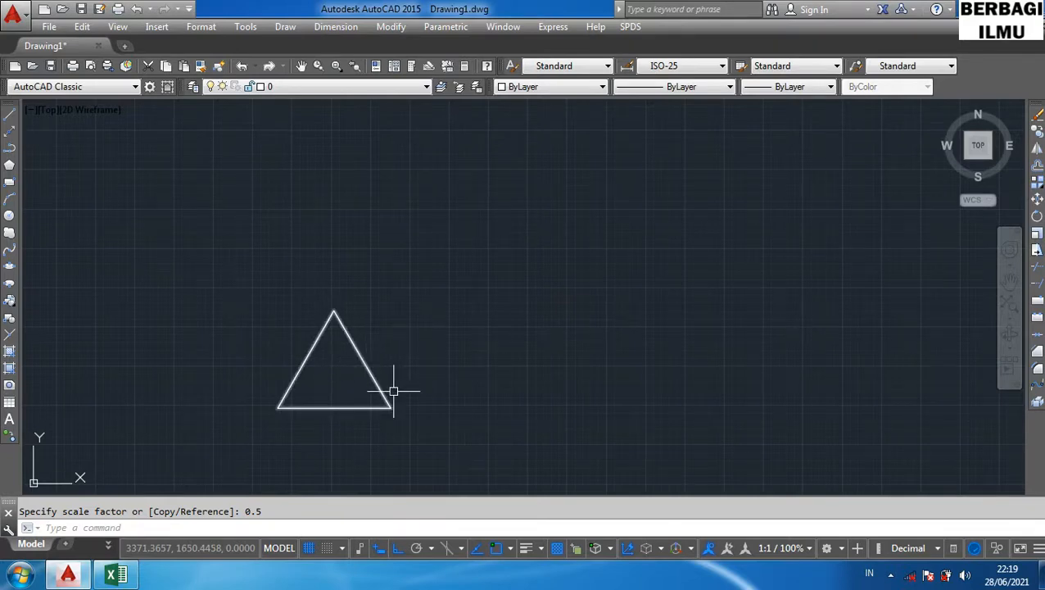
- Highlight the Stretch row of the shortcut table in the spreadsheet and return to AutoCAD
click(116, 575)
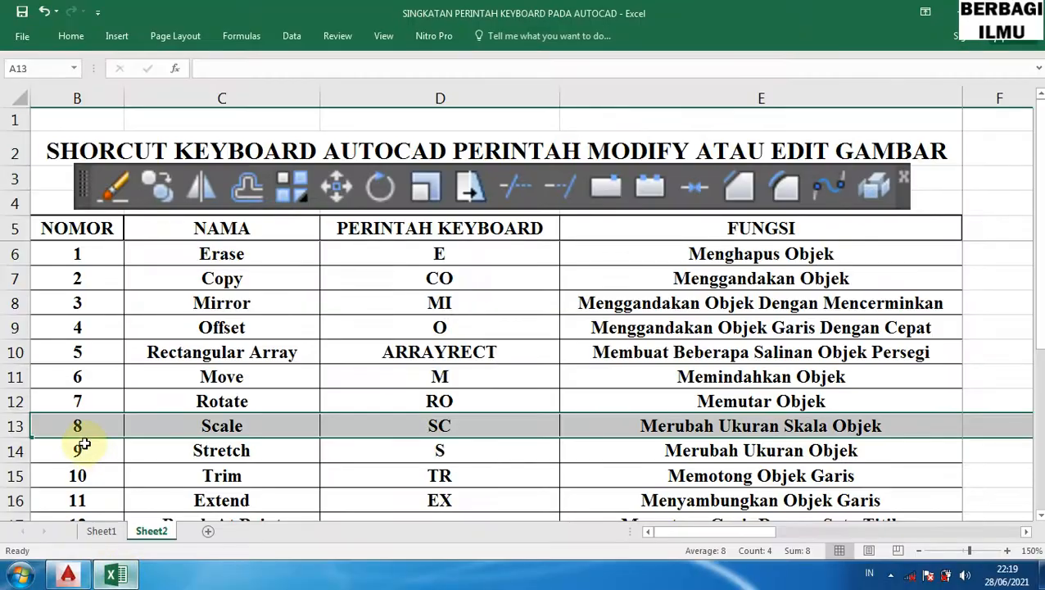
drag(17, 451, 13, 452)
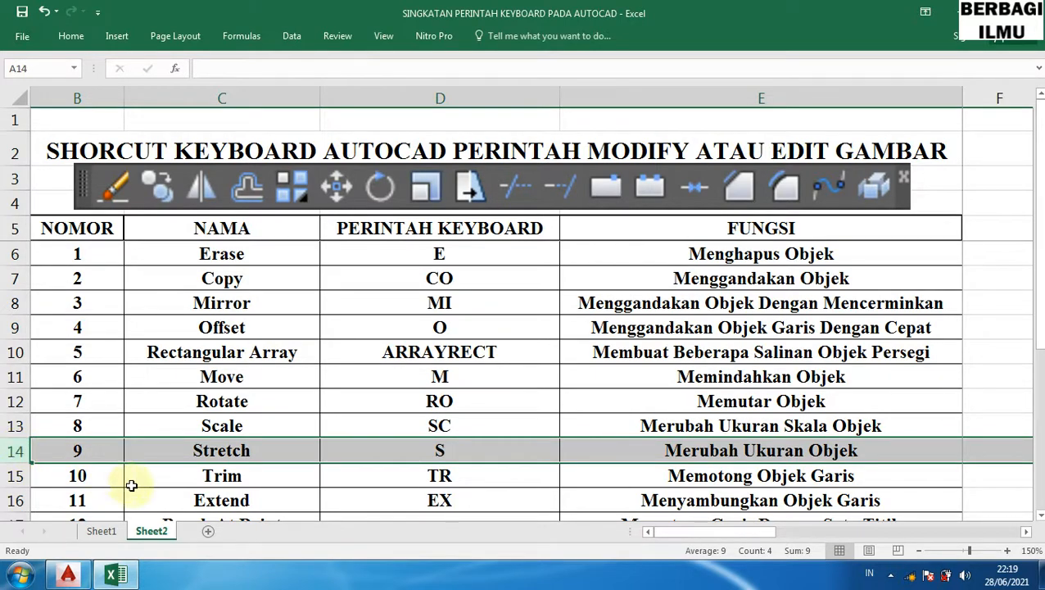
click(128, 576)
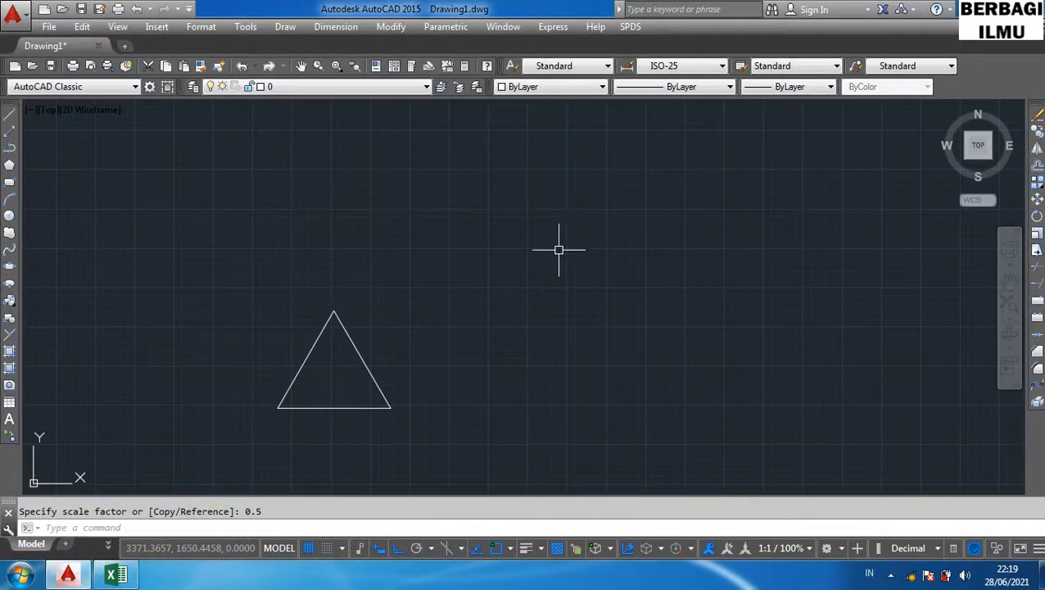
- Draw a small rectangle to the upper right of the triangle with the REC shortcut
text(REC)
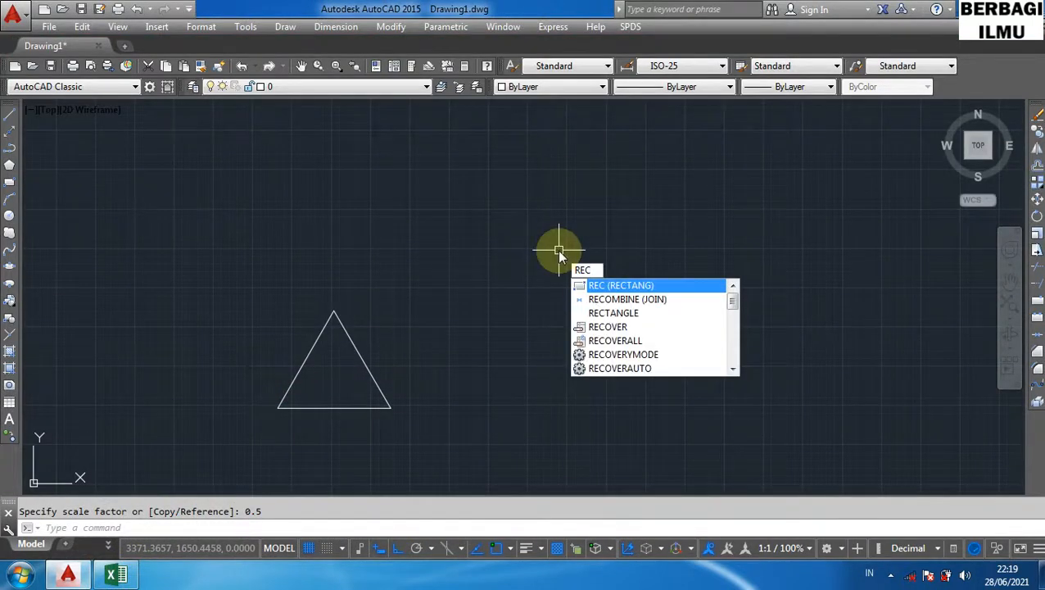
key(Return)
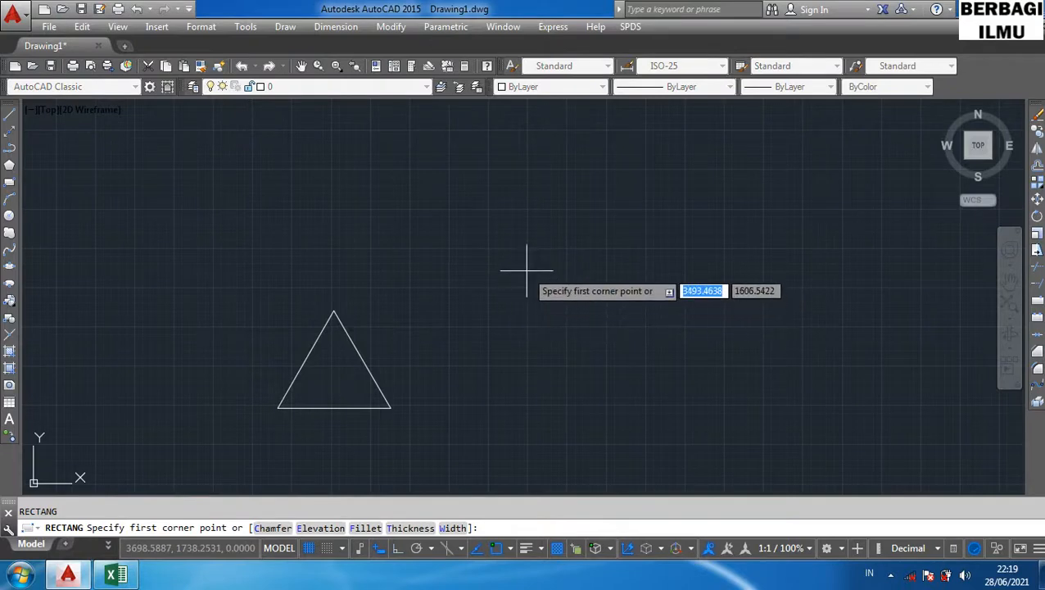
click(527, 270)
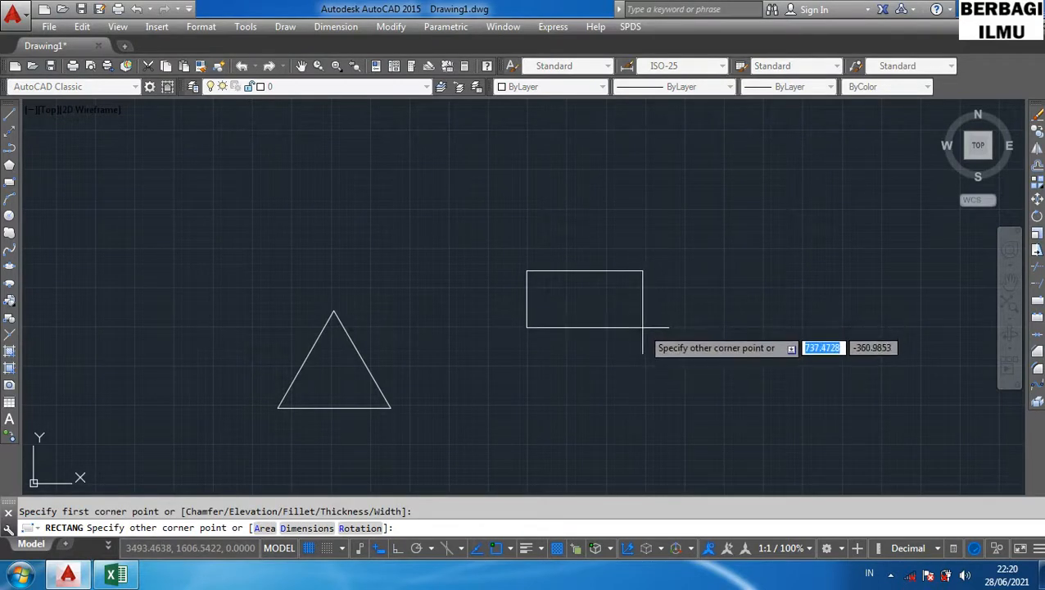
click(606, 330)
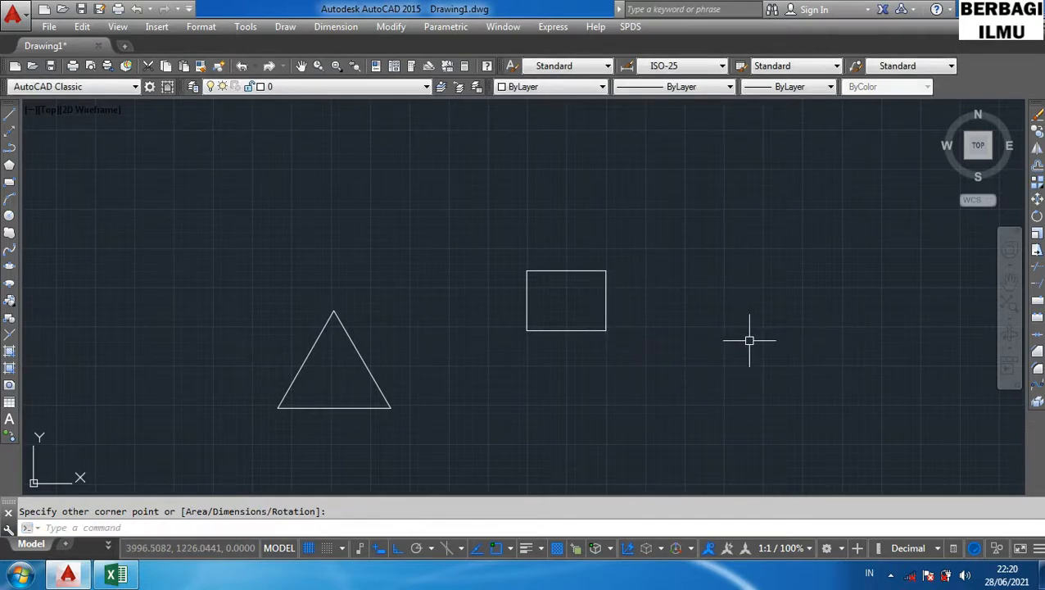
text(s)
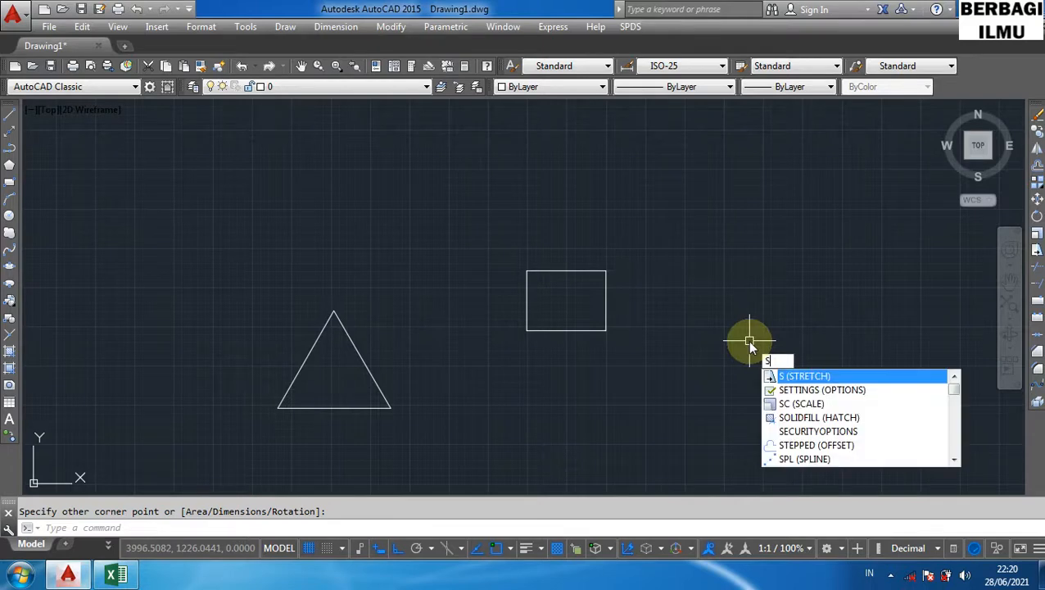
key(Return)
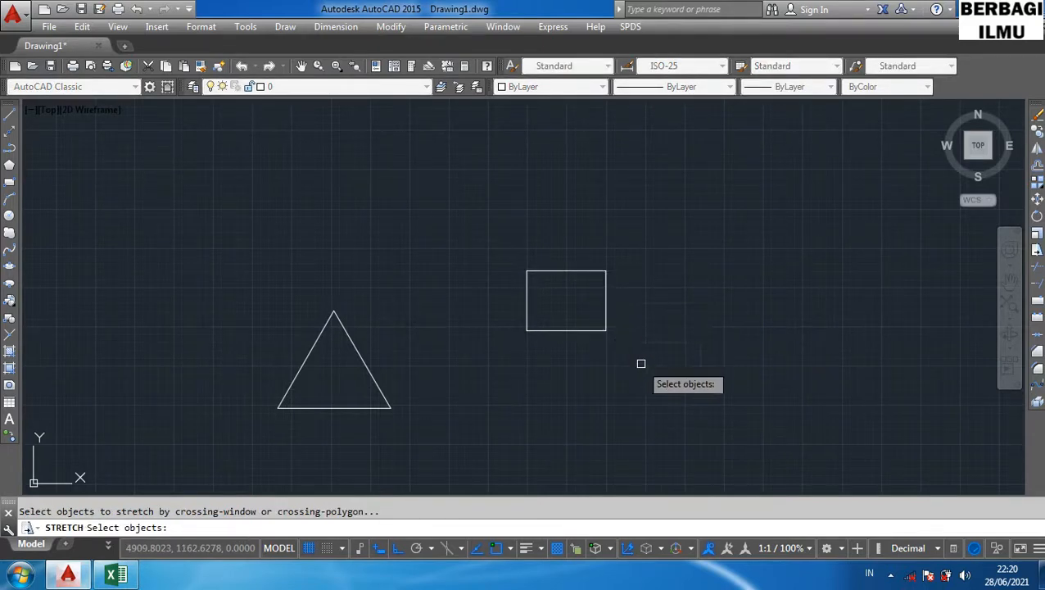
click(607, 306)
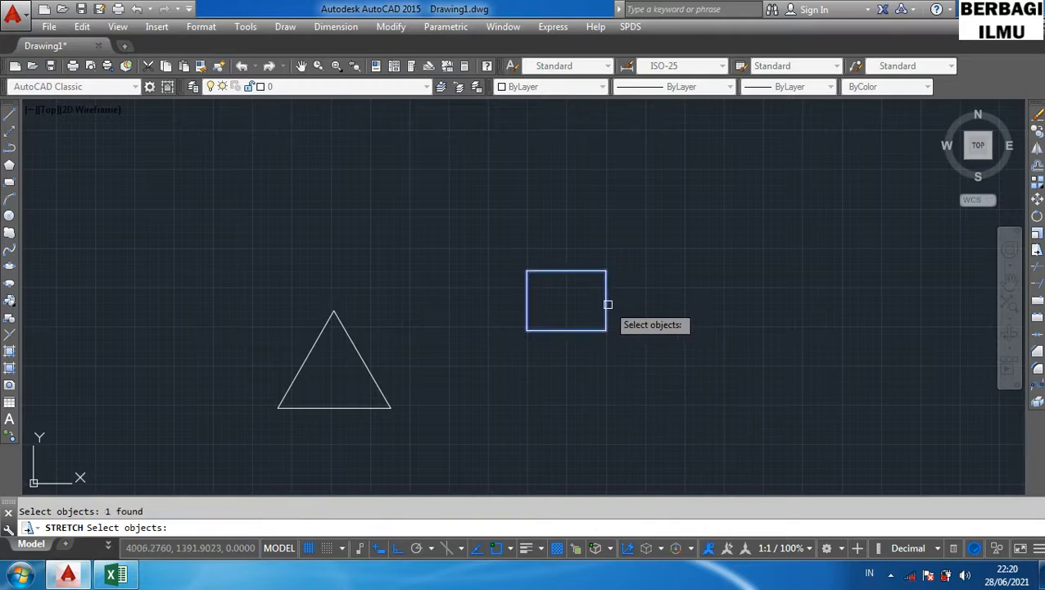
click(635, 353)
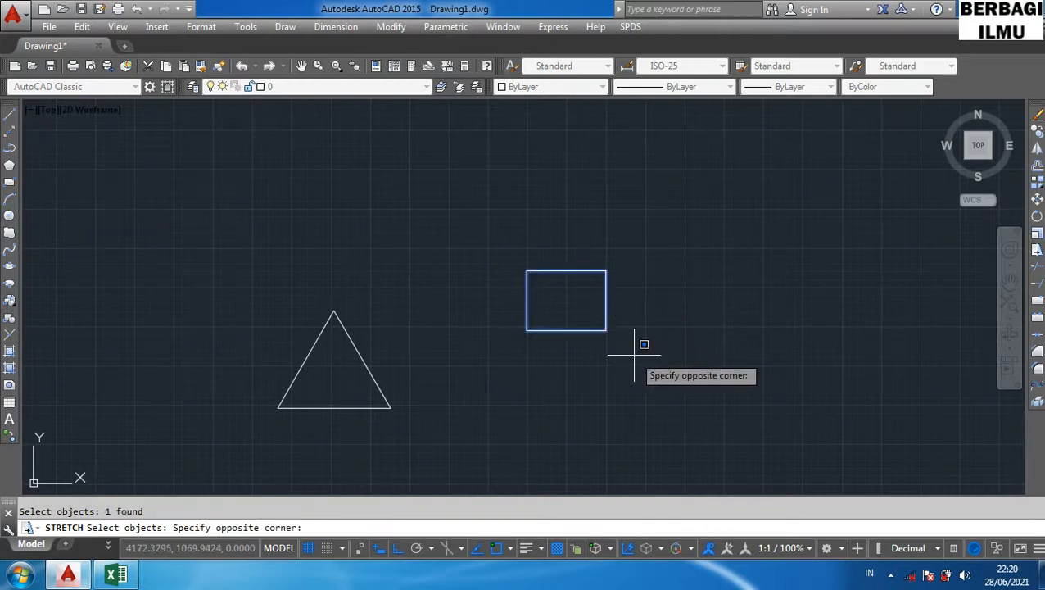
click(459, 234)
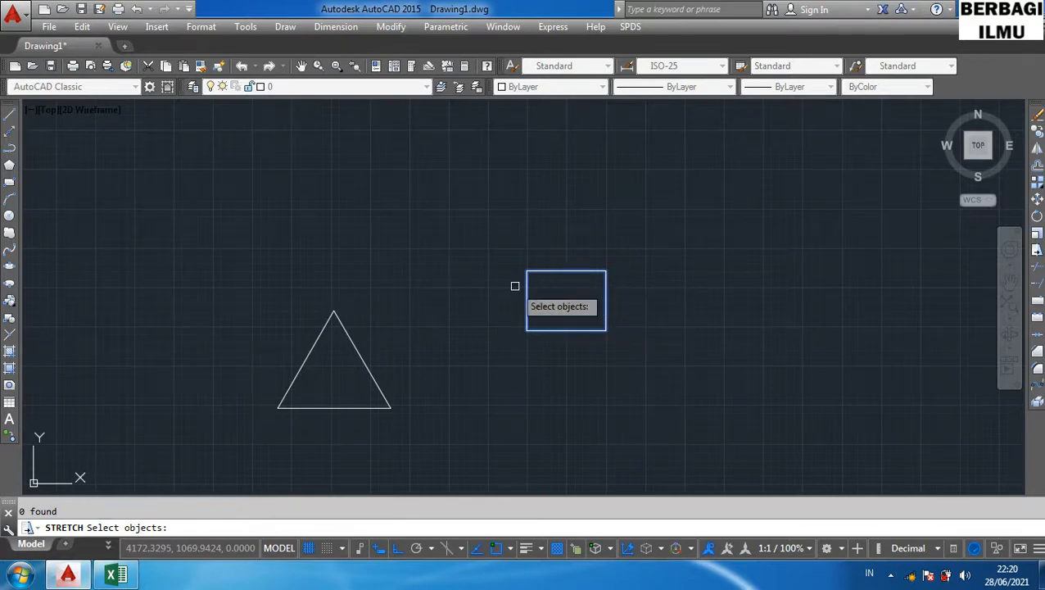
key(Escape)
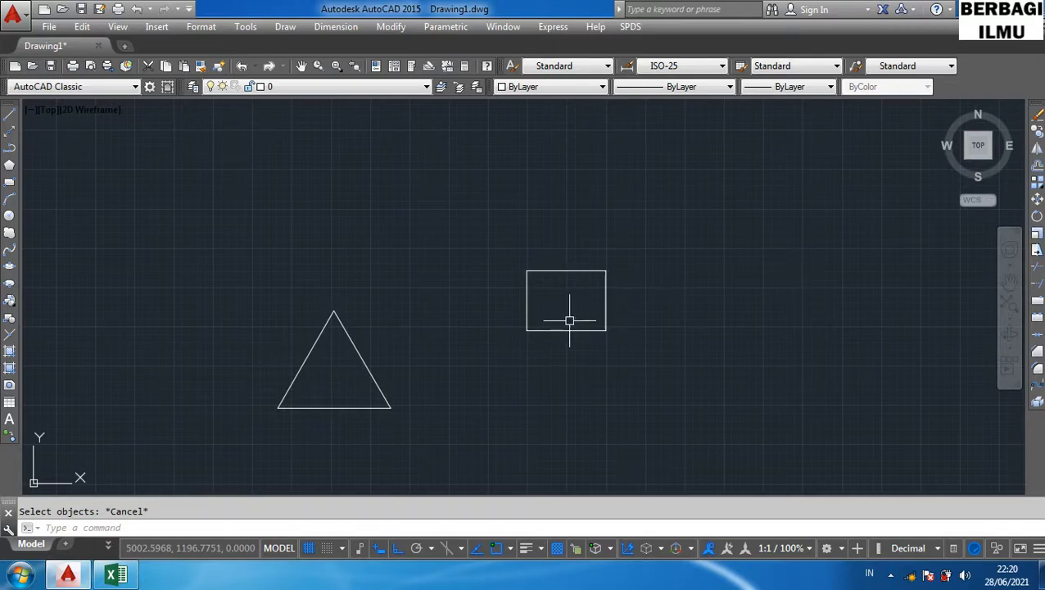
- Stretch the rectangle's right side horizontally to the right with the S shortcut, selecting it with a crossing window
text(s)
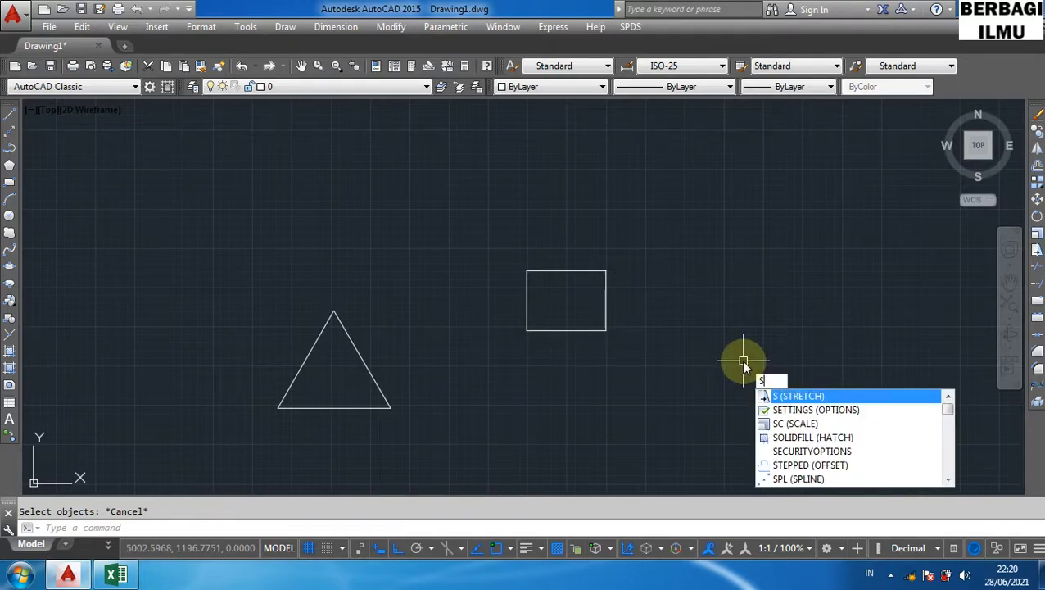
key(Return)
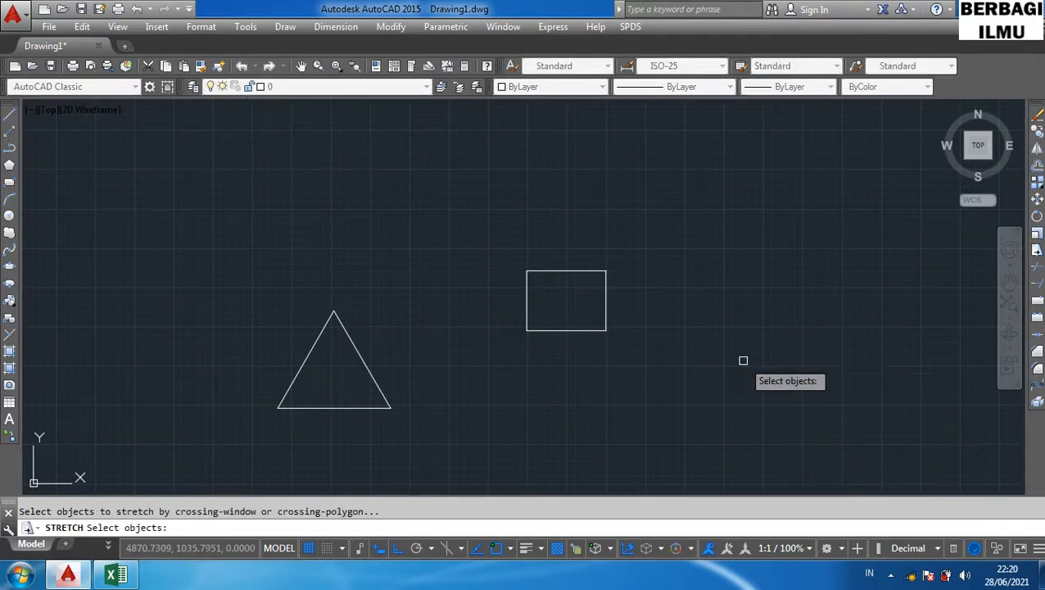
click(634, 356)
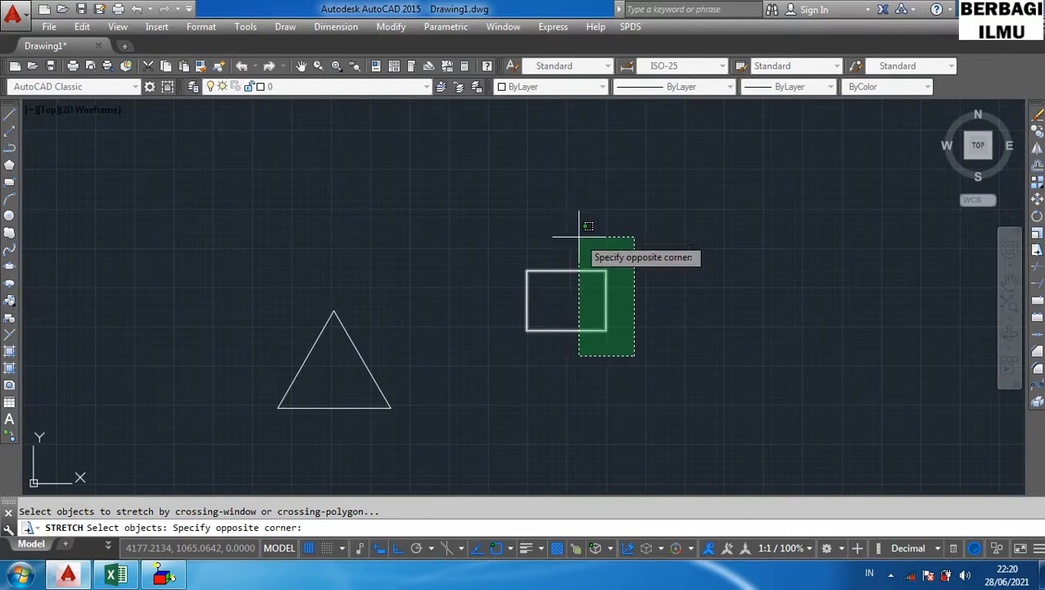
click(575, 231)
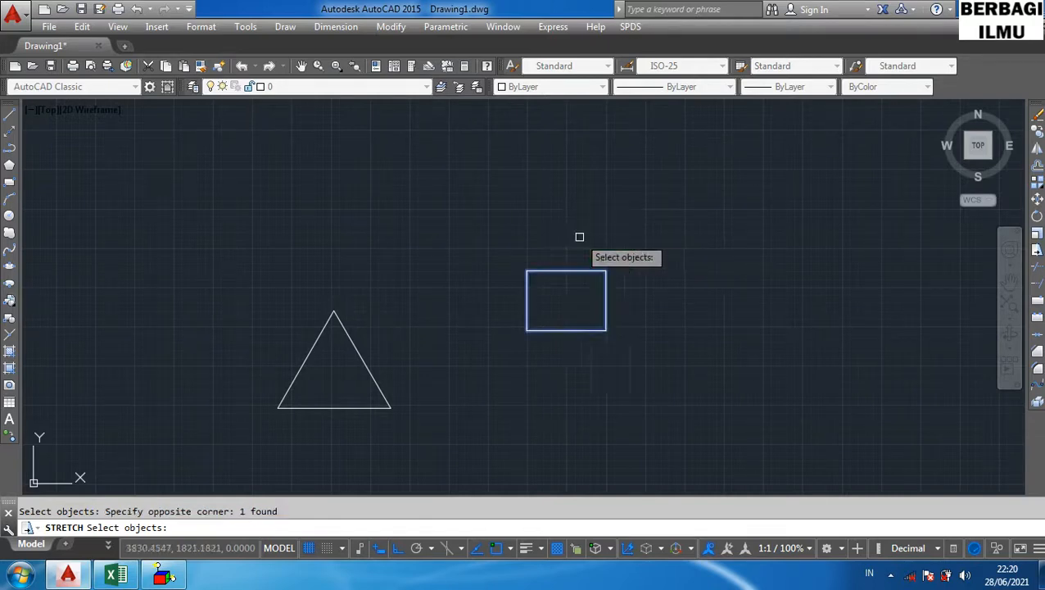
click(606, 292)
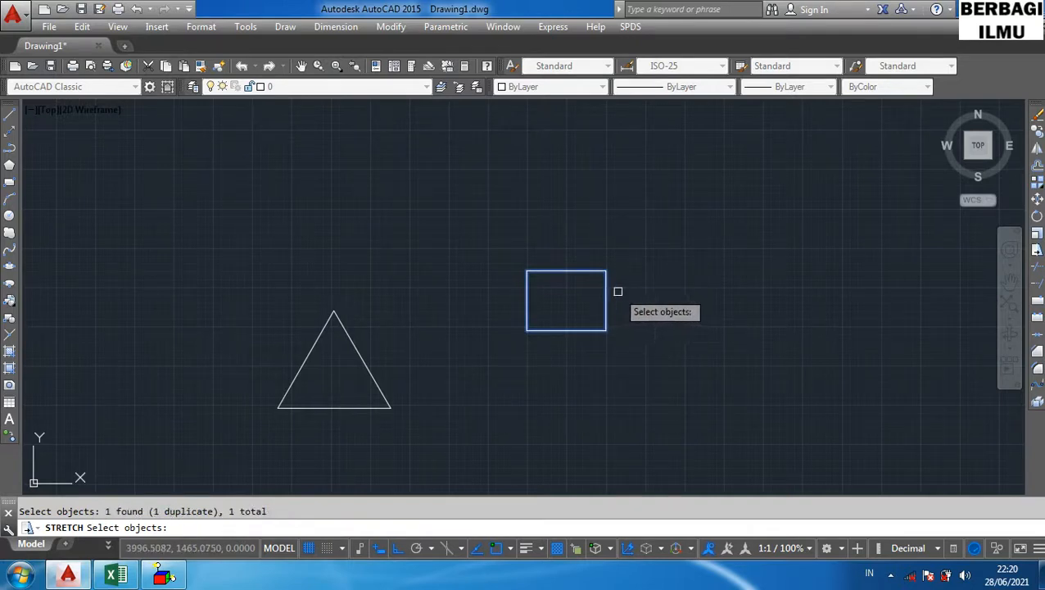
key(Return)
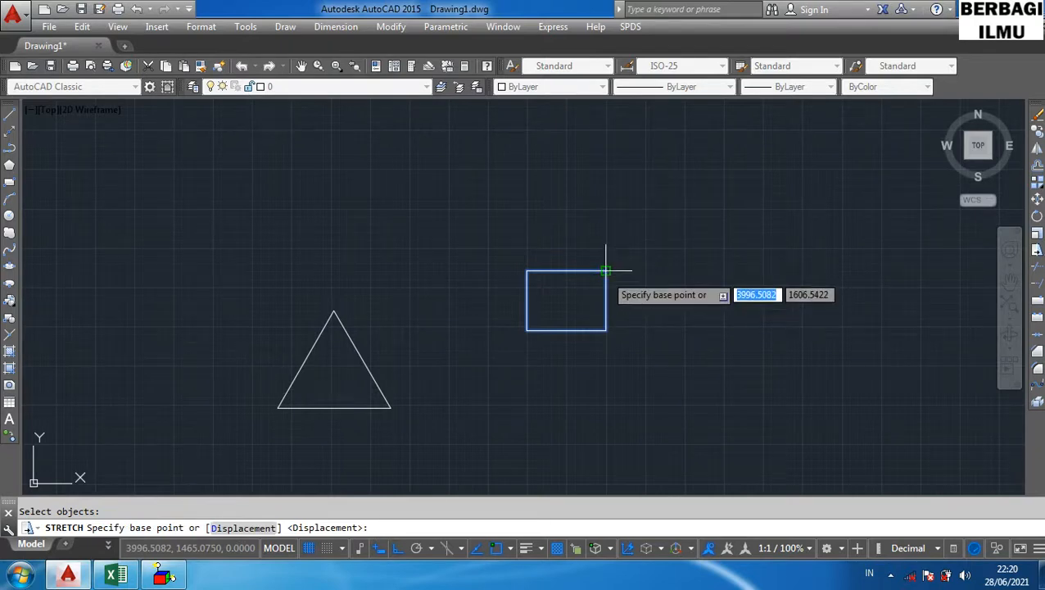
click(605, 269)
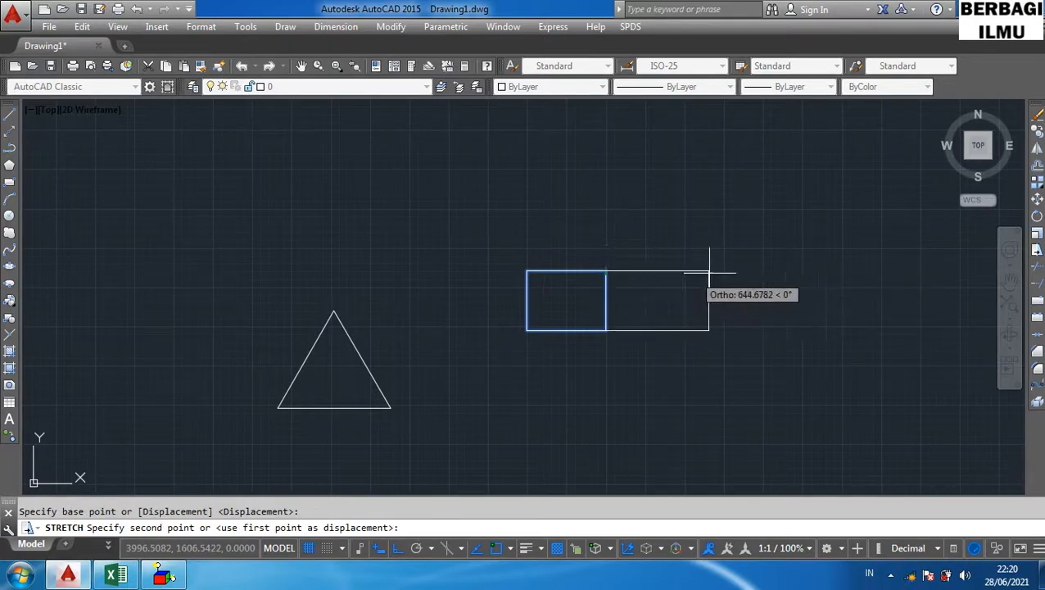
click(797, 270)
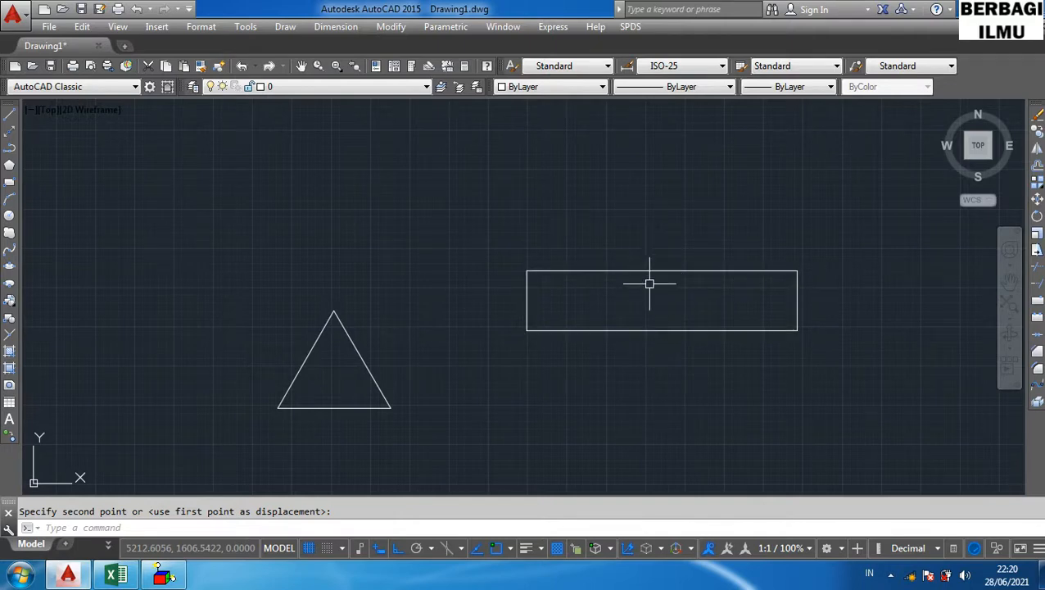
click(611, 427)
- Stretch the rectangle's top edge upward with the S shortcut, selecting it with a crossing window from its top-right corner
text(s)
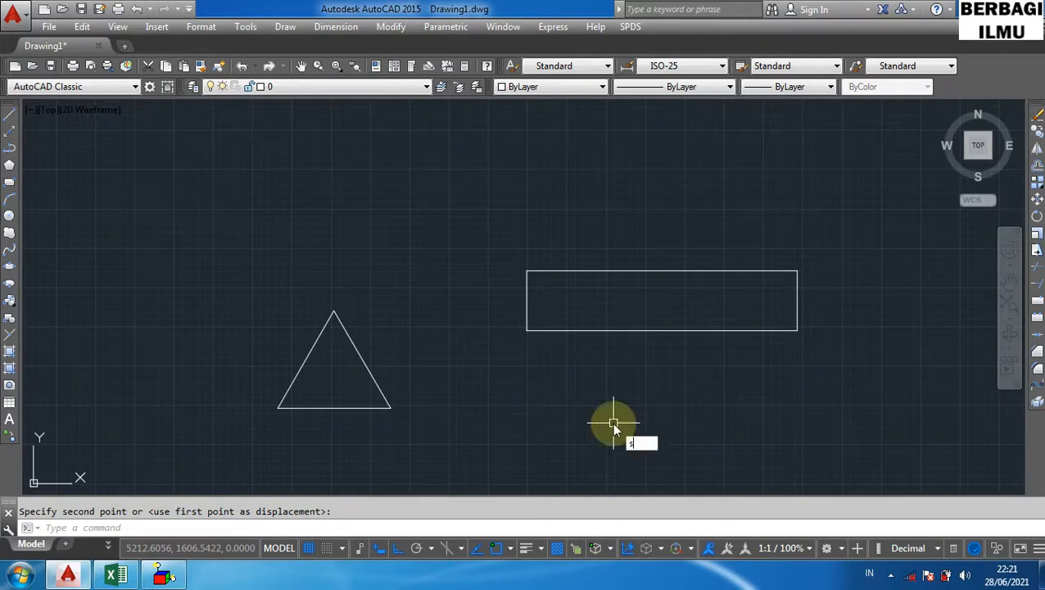
key(Return)
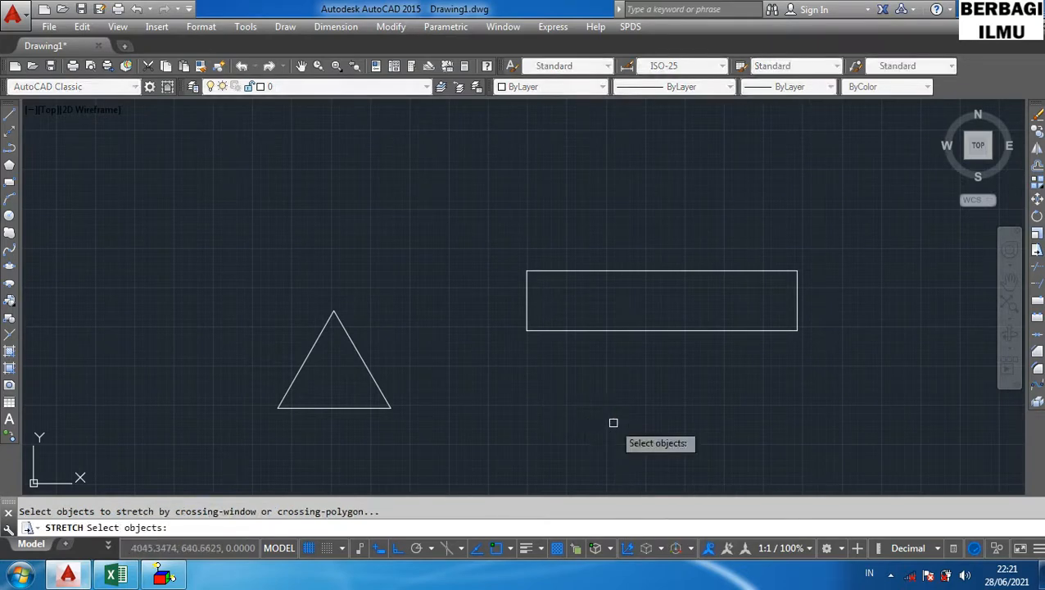
click(818, 281)
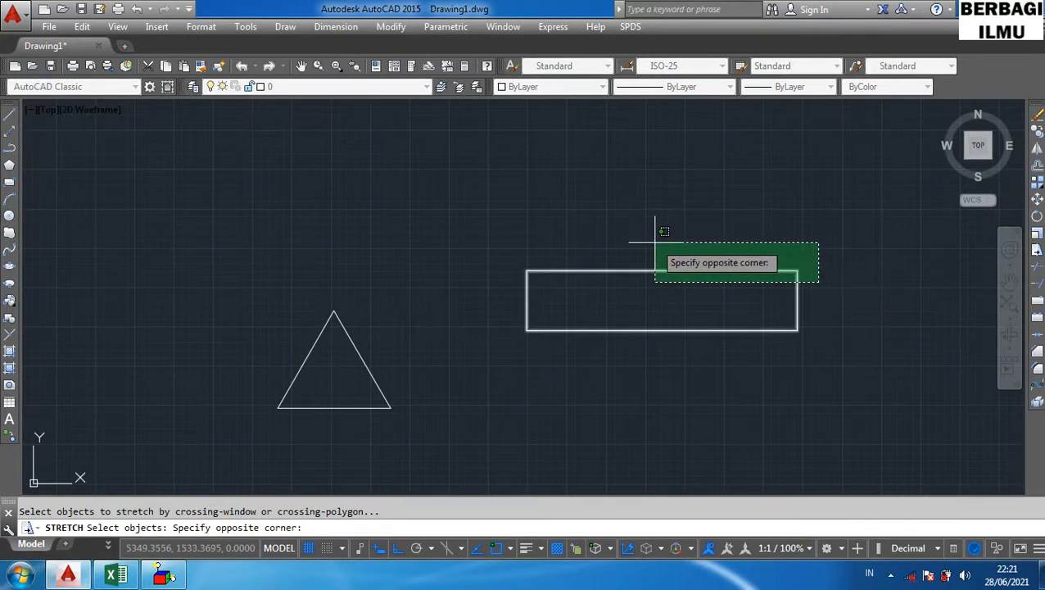
click(457, 200)
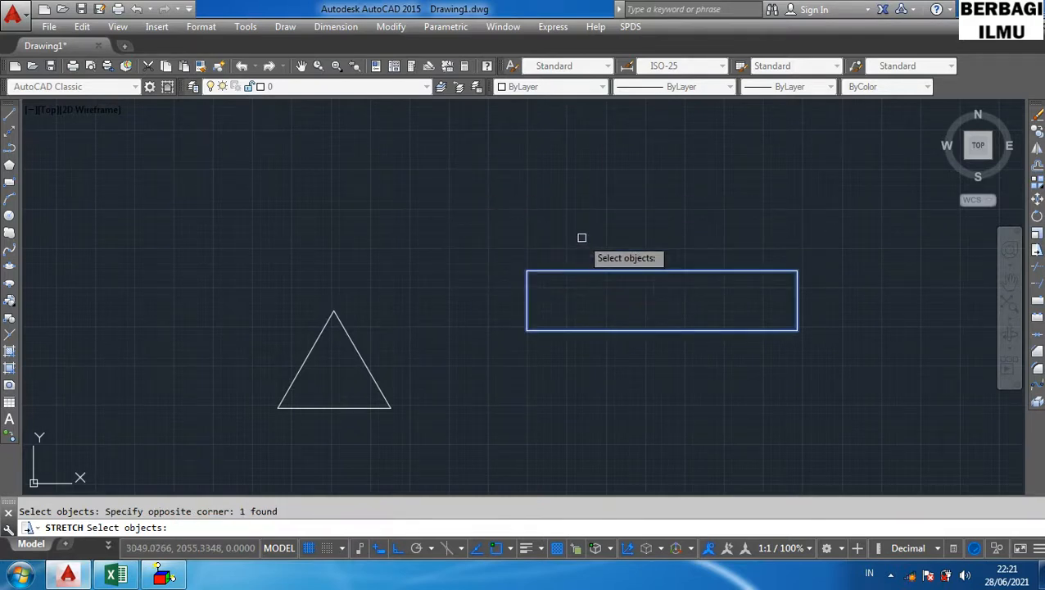
key(Return)
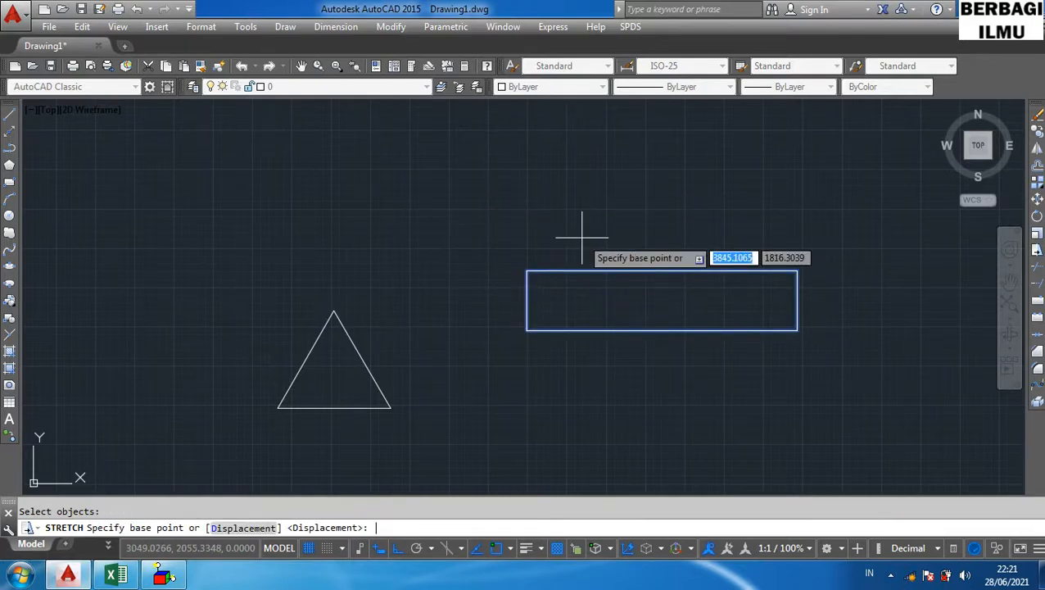
click(797, 271)
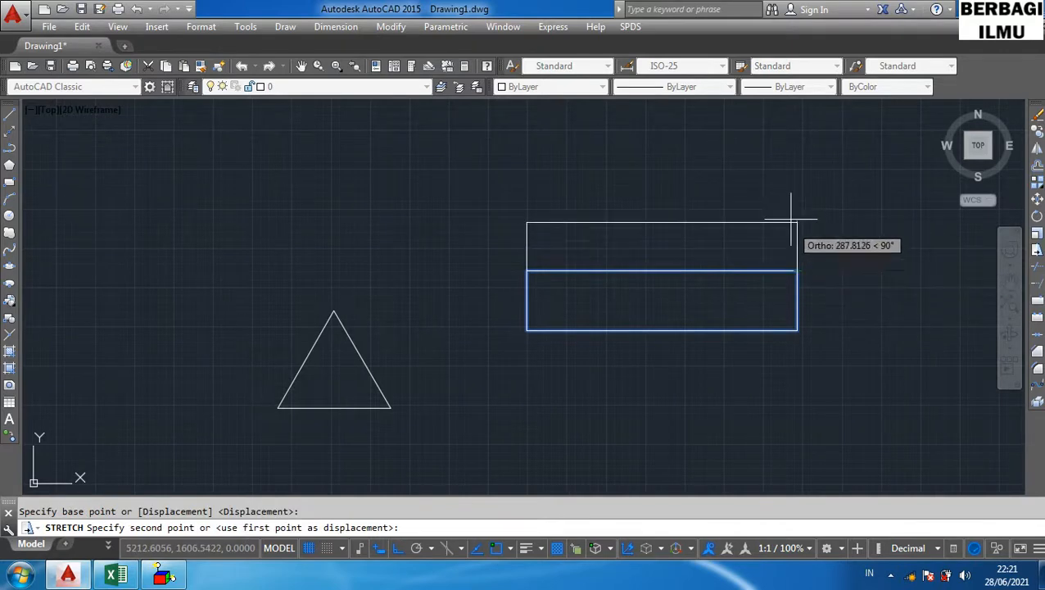
click(788, 158)
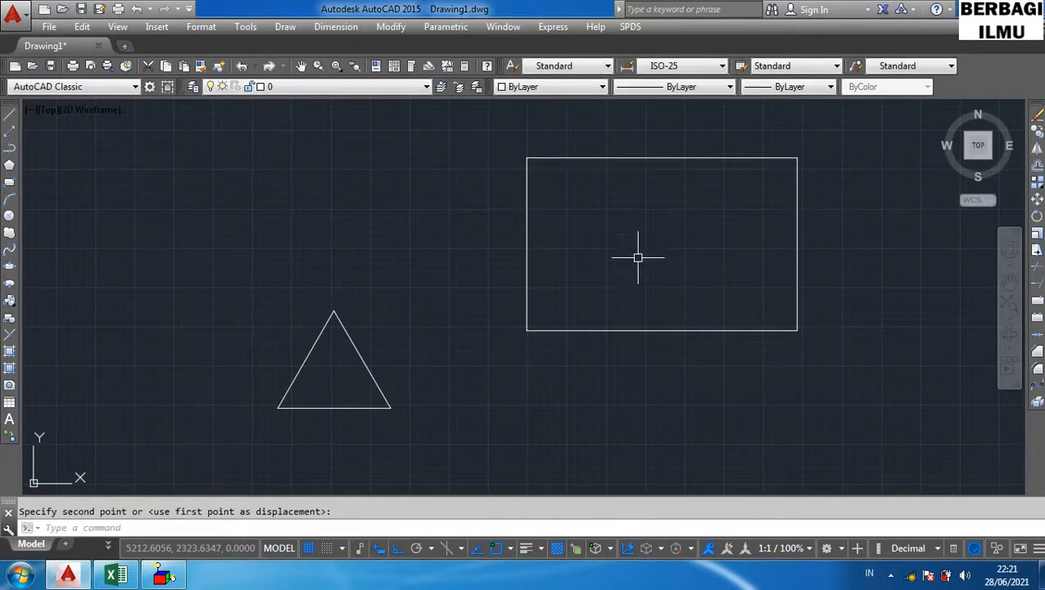
key(Return)
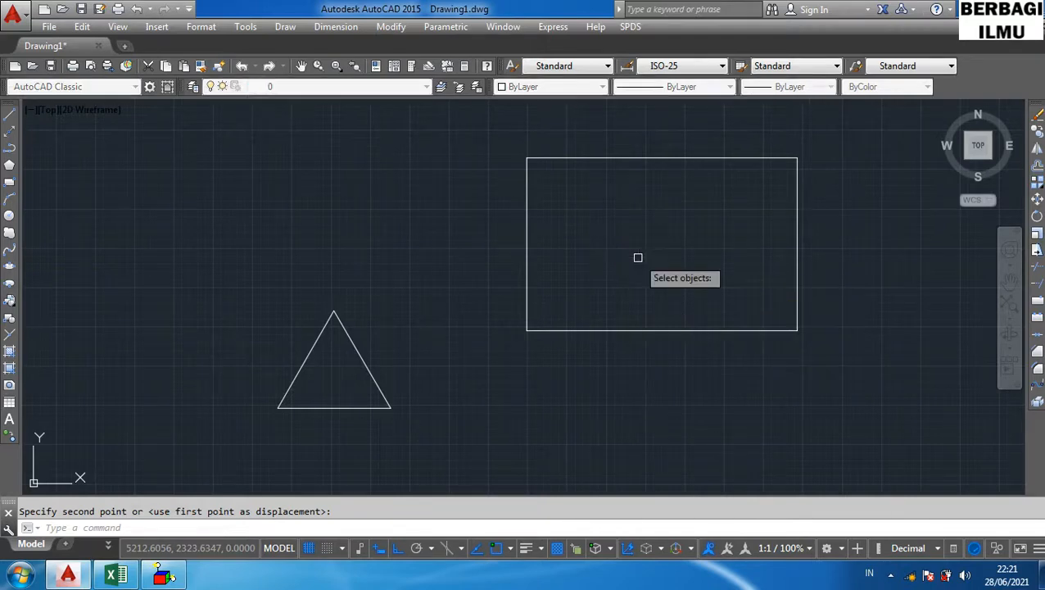
click(815, 357)
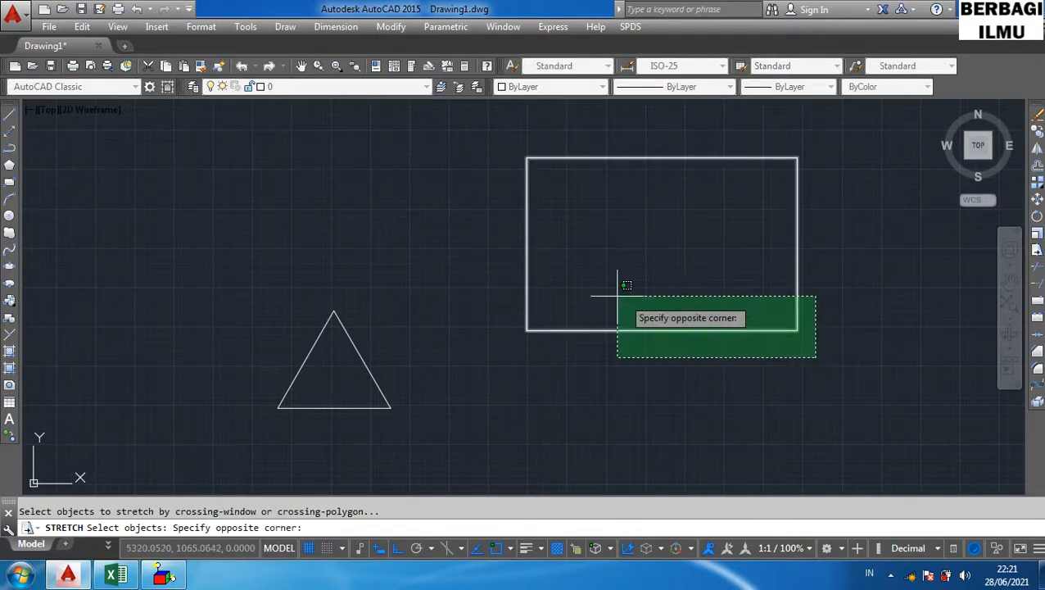
click(463, 264)
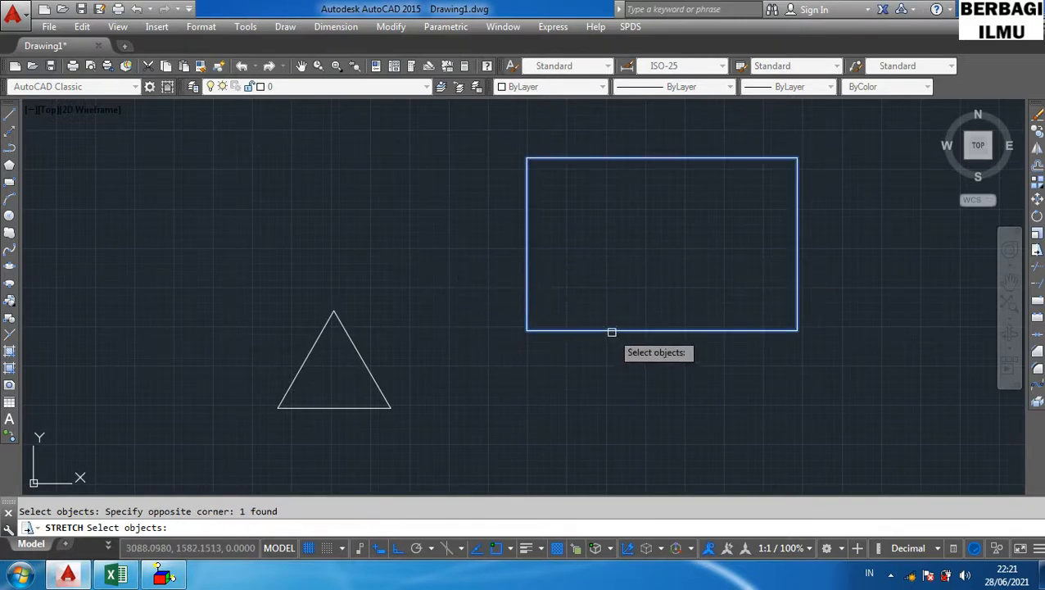
key(Return)
click(526, 330)
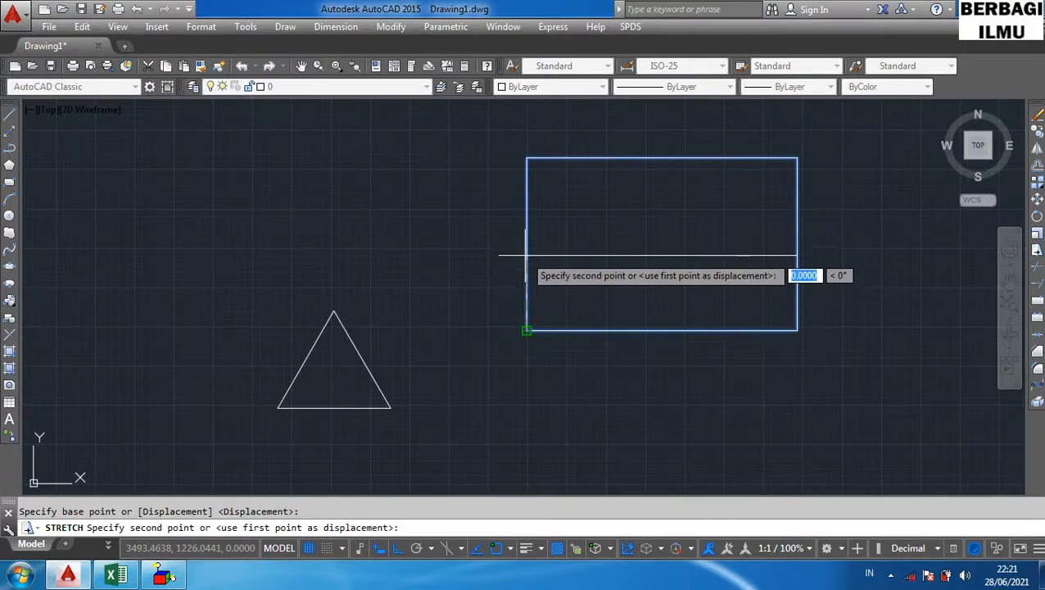
key(Escape)
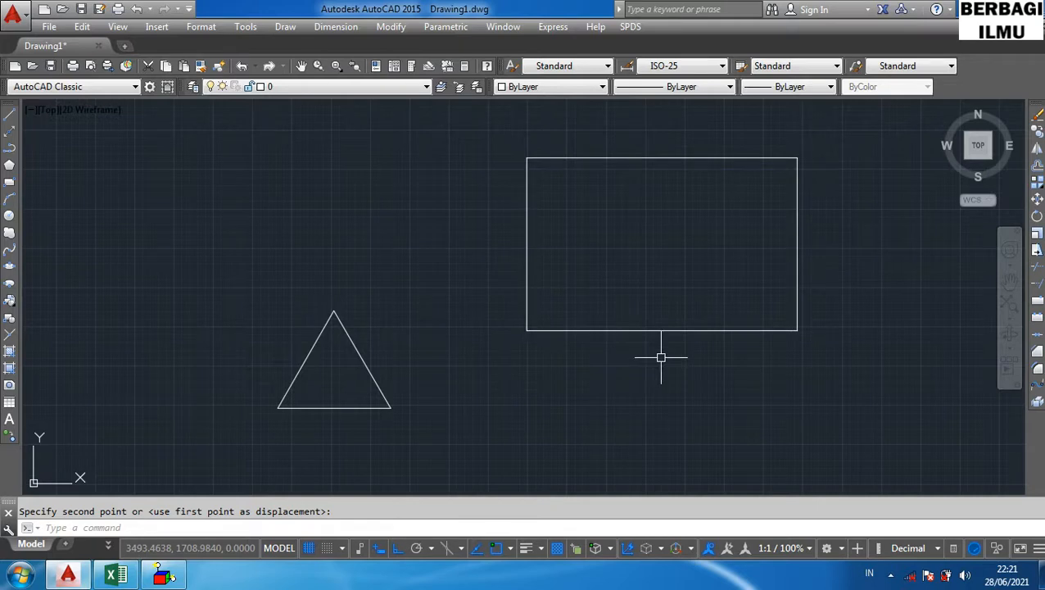
- Try to stretch the rectangle's bottom edge upward with the S shortcut, selecting it with a crossing window
text(s)
key(Return)
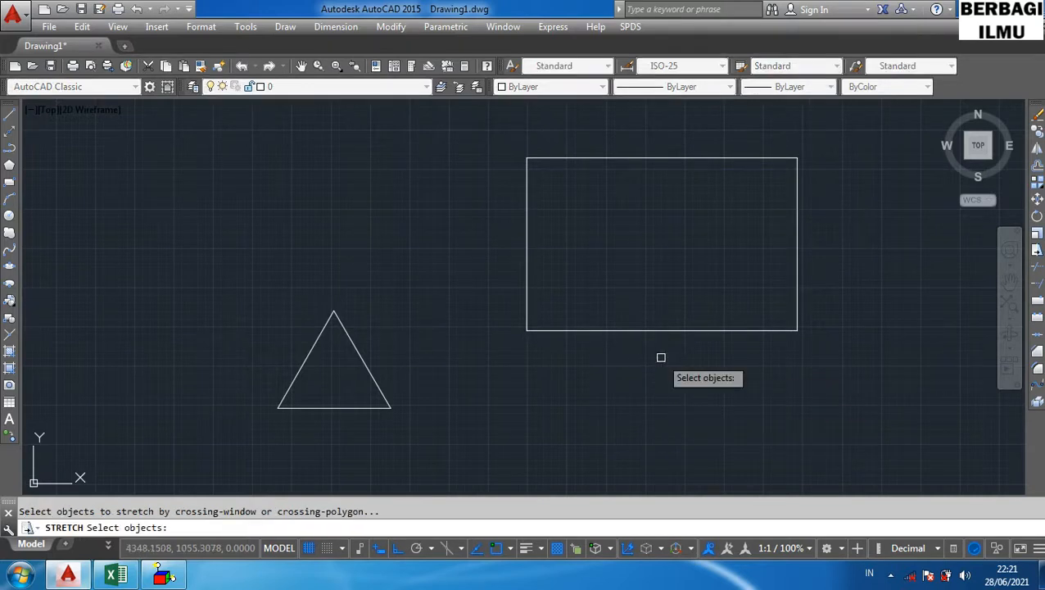
click(825, 358)
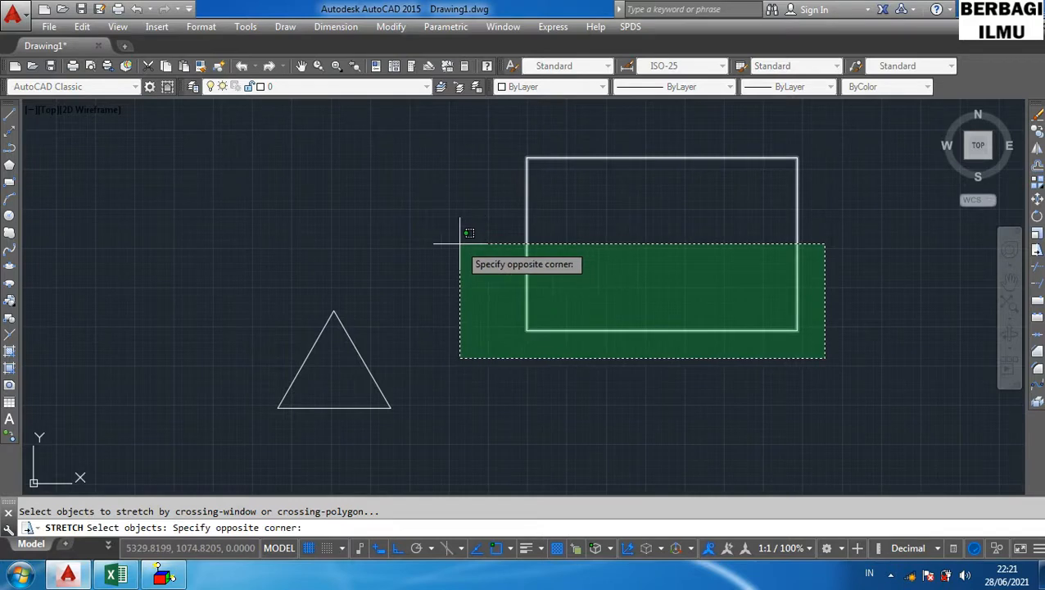
click(460, 244)
key(Return)
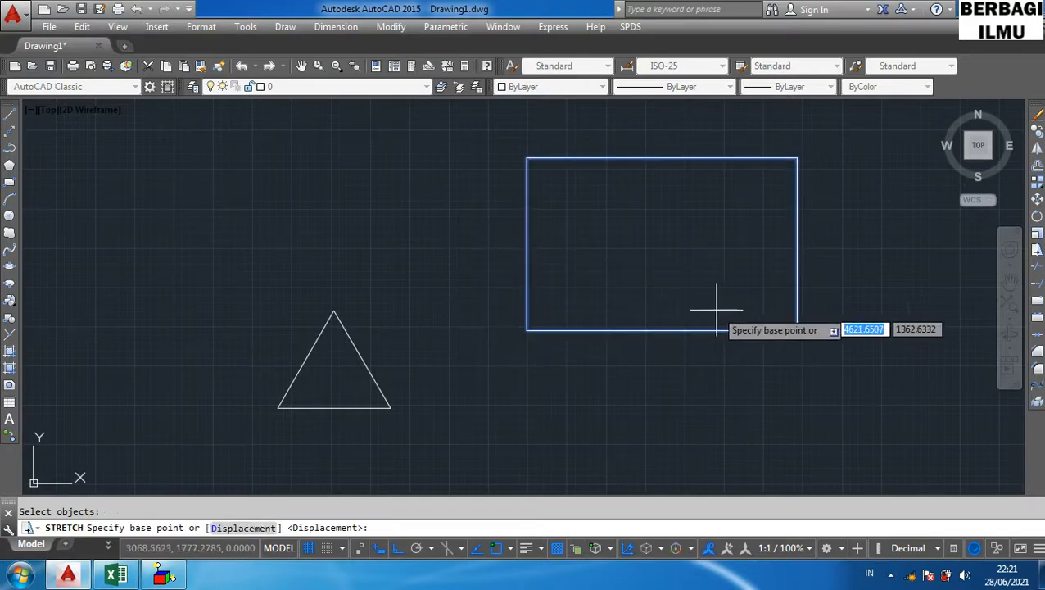
click(528, 331)
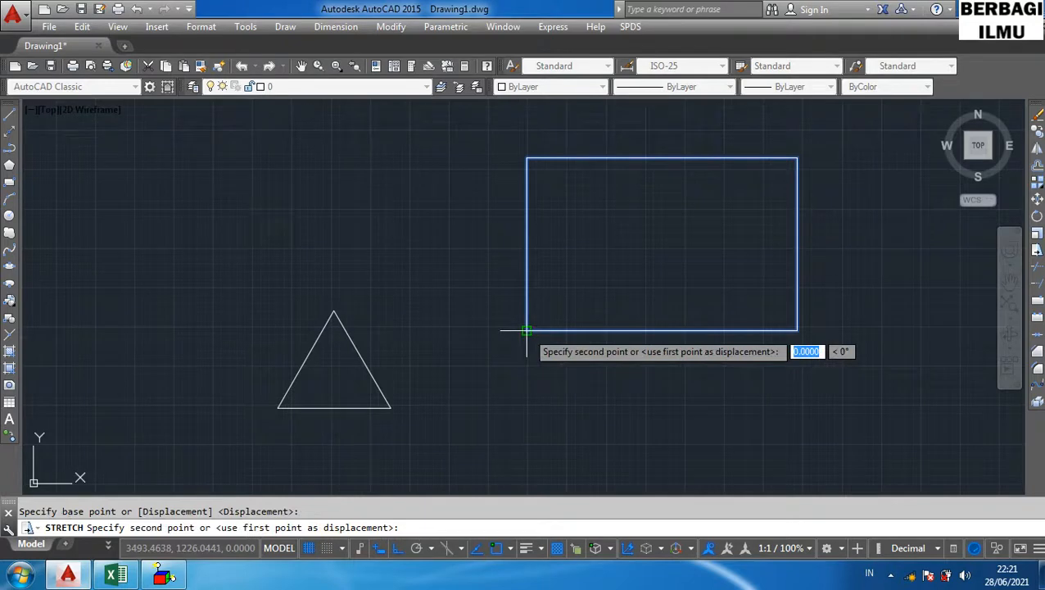
click(524, 270)
click(537, 331)
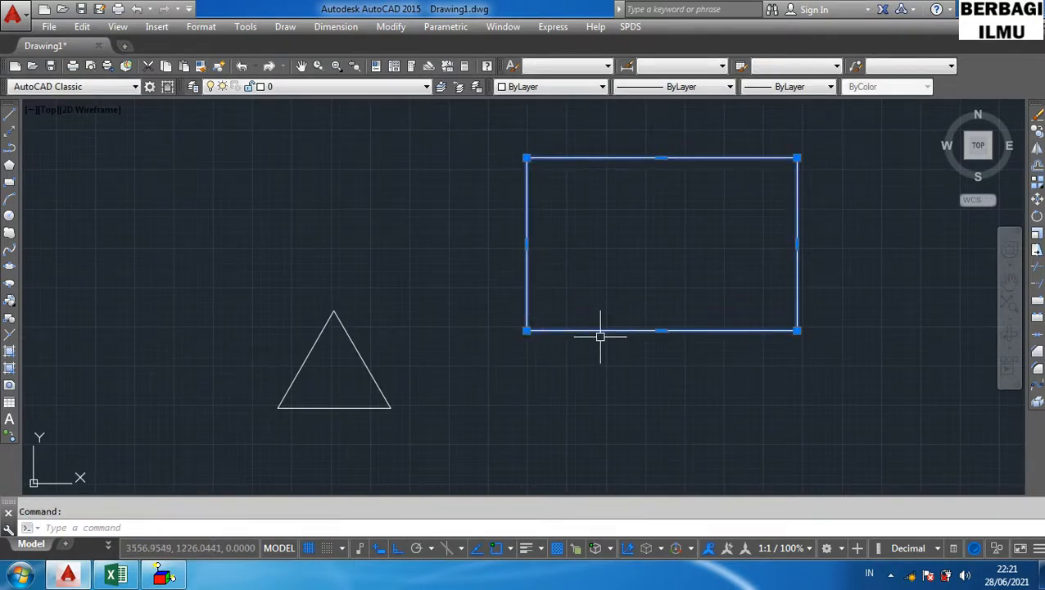
key(Escape)
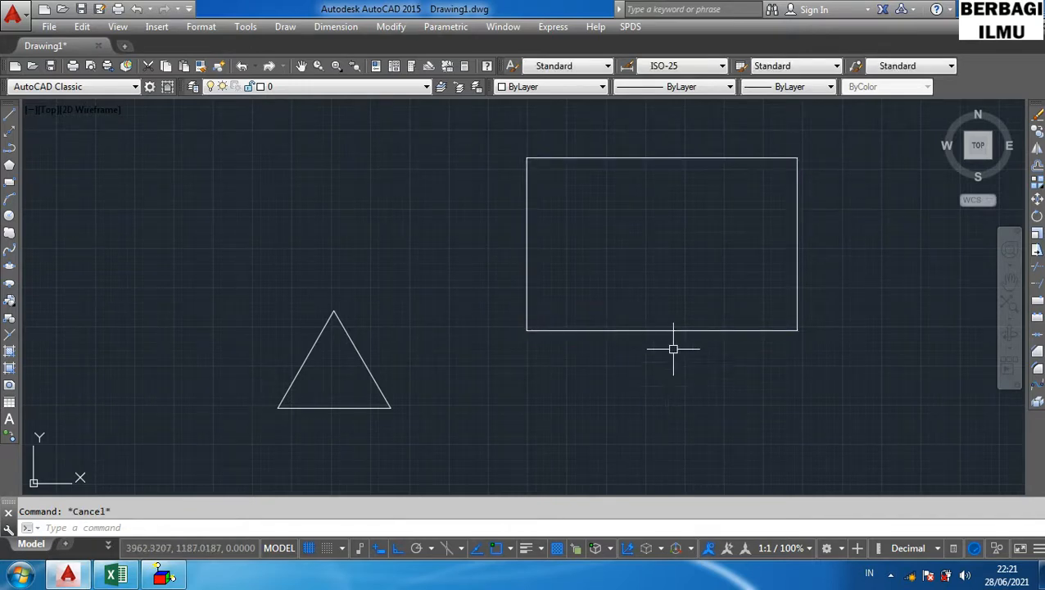
text(s)
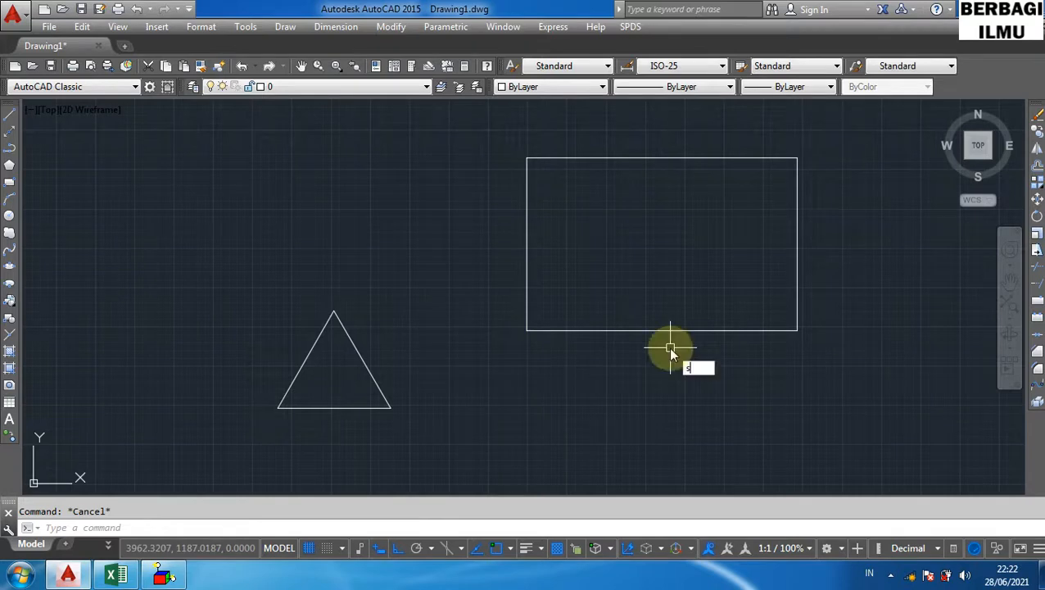
key(Return)
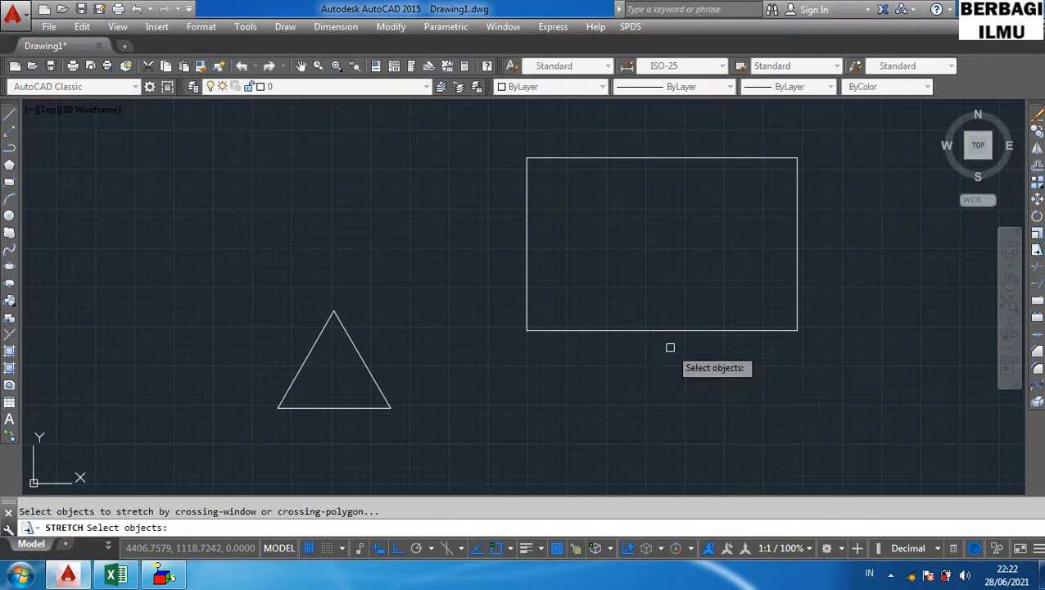
click(507, 139)
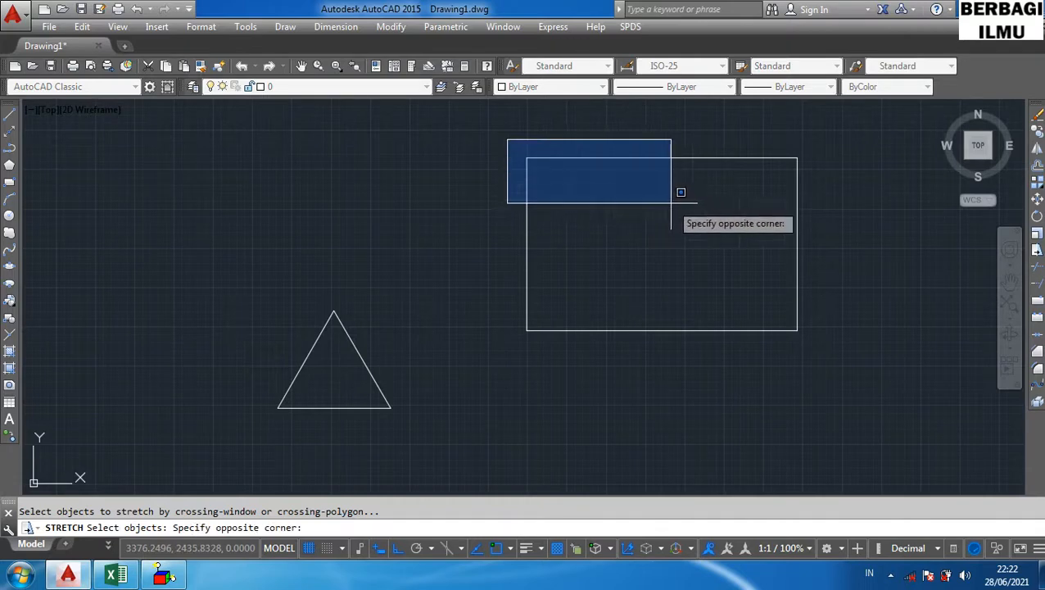
click(671, 205)
click(853, 230)
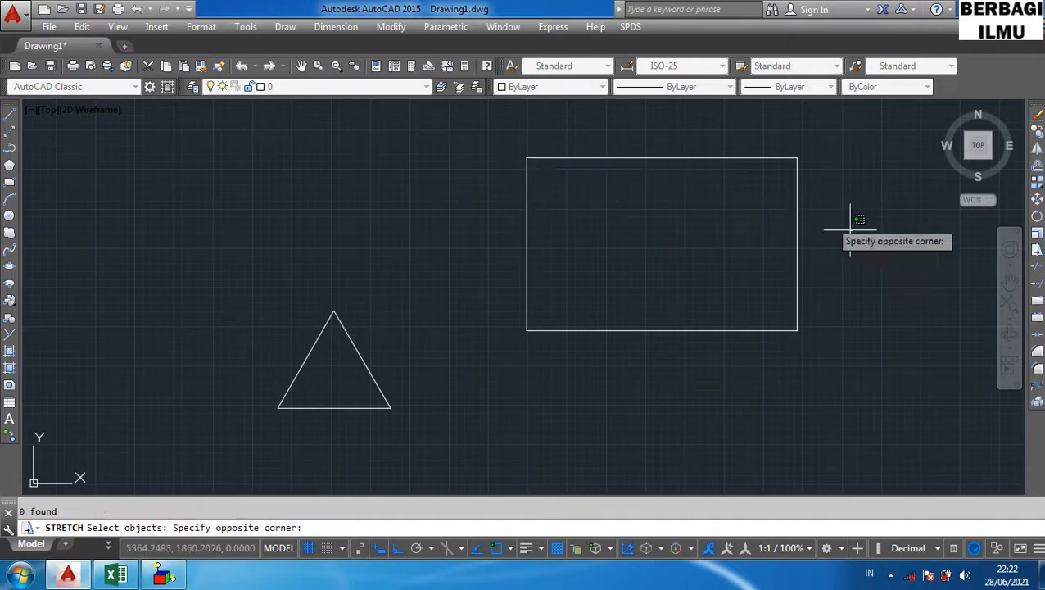
click(593, 138)
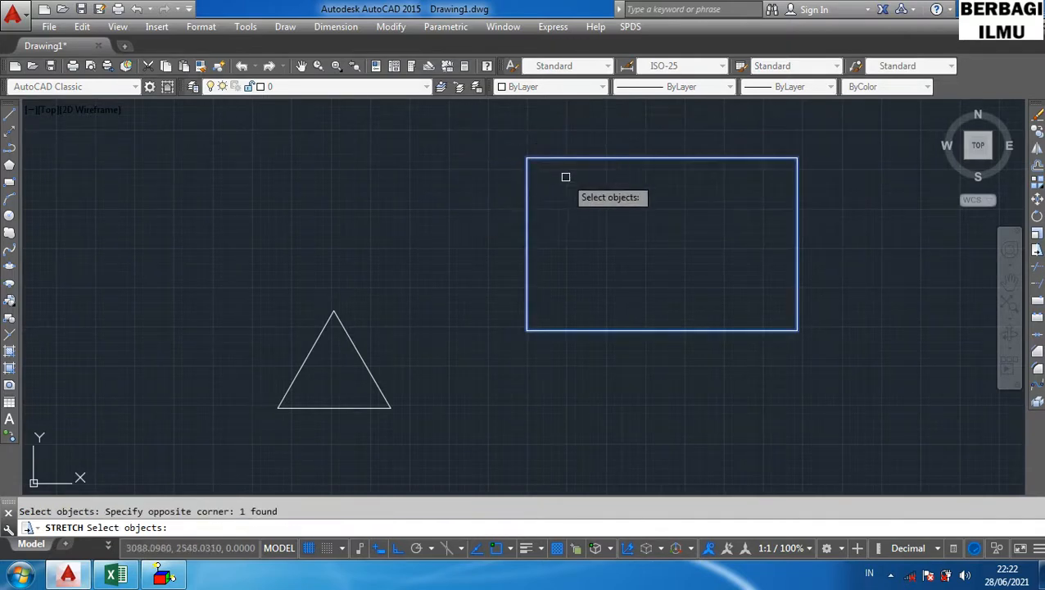
key(Return)
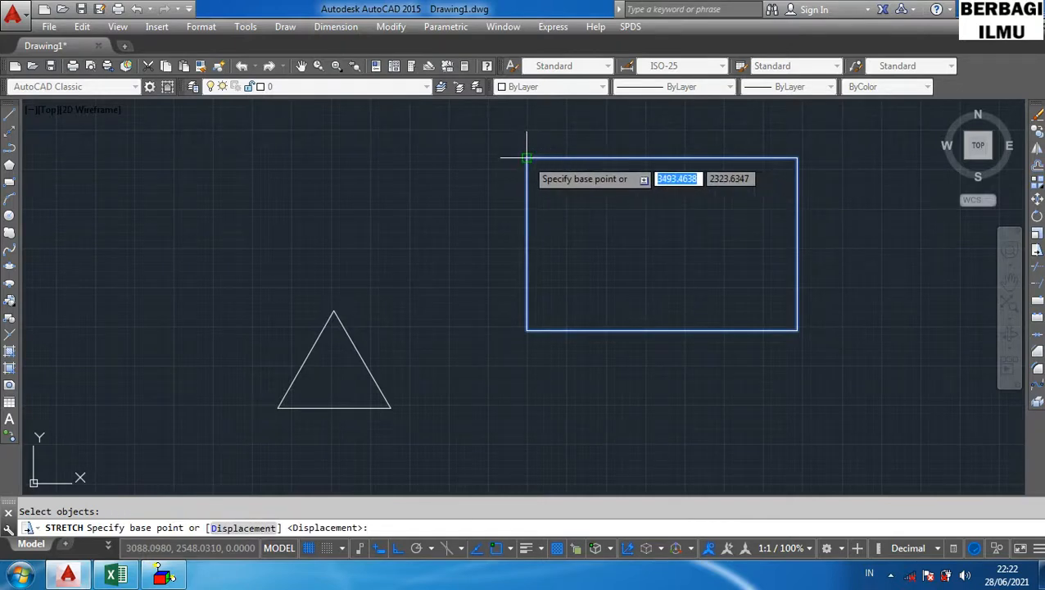
click(533, 180)
key(Escape)
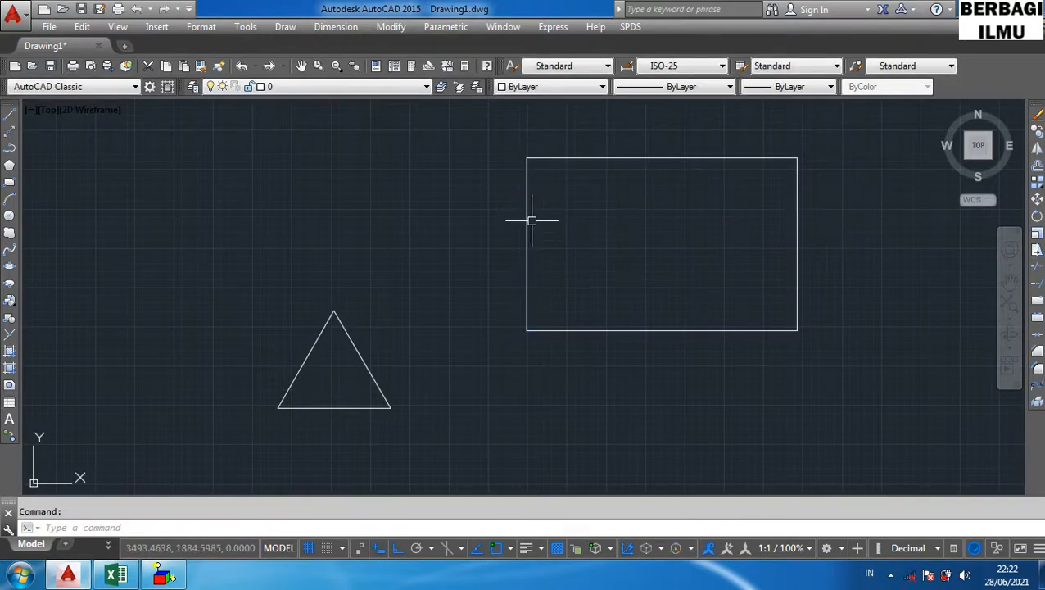
- Erase the rectangle and draw a new one to the right of the triangle with the REC shortcut
click(525, 195)
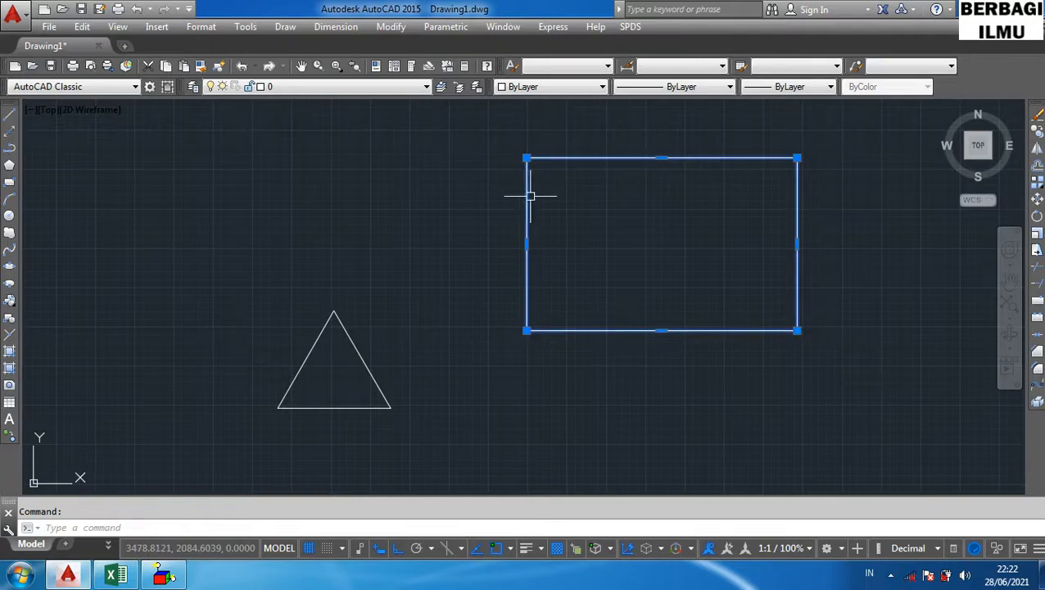
key(Delete)
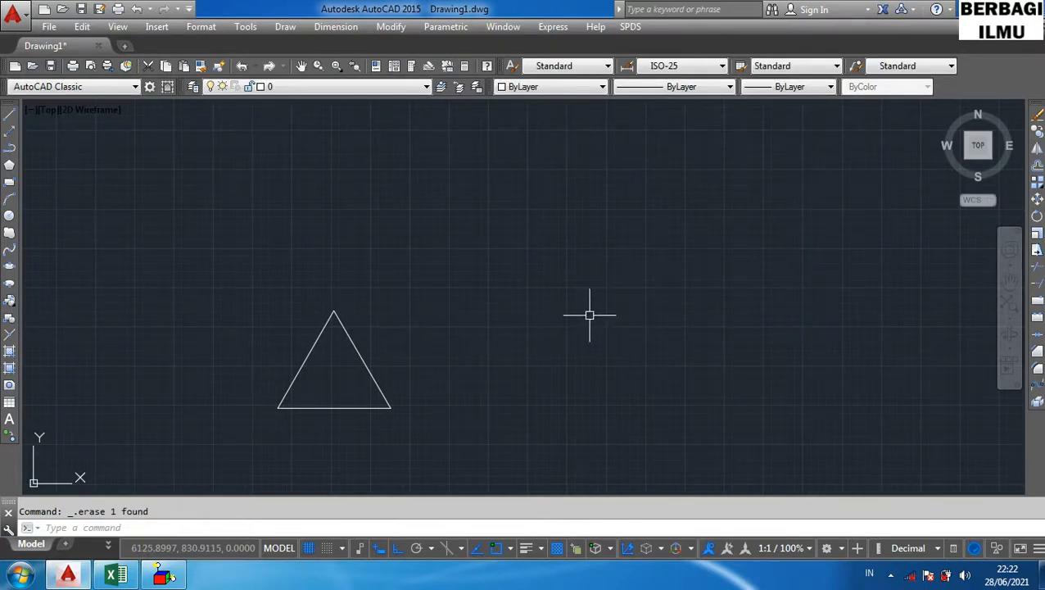
text(rec)
key(Return)
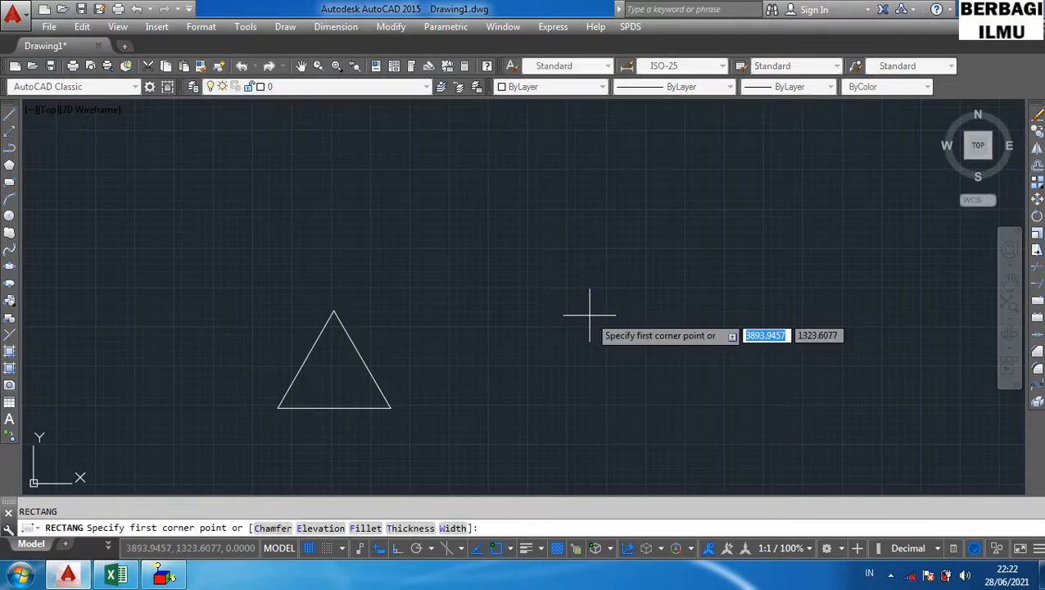
click(522, 252)
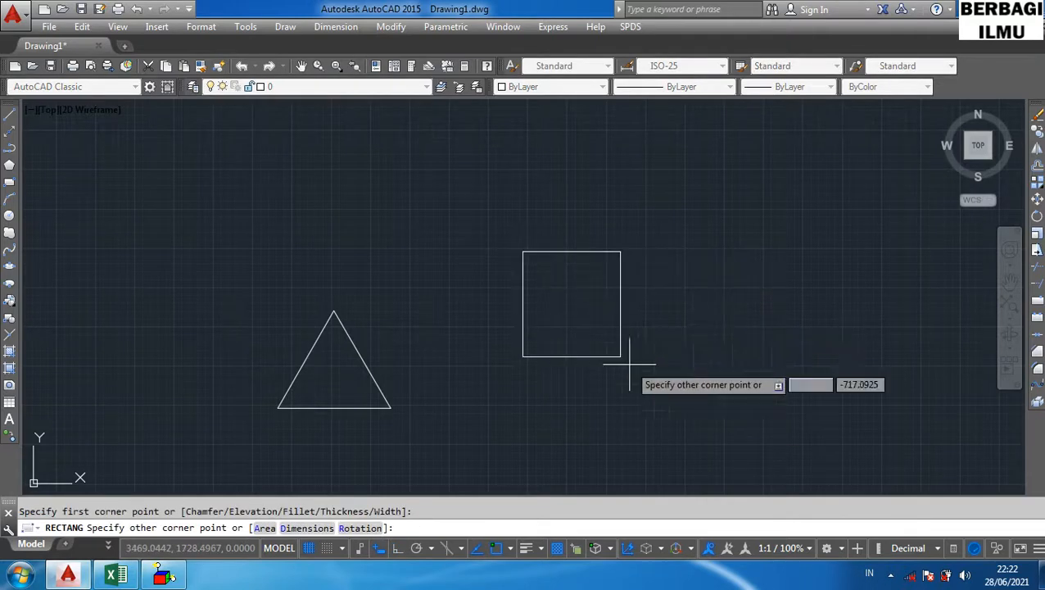
click(755, 419)
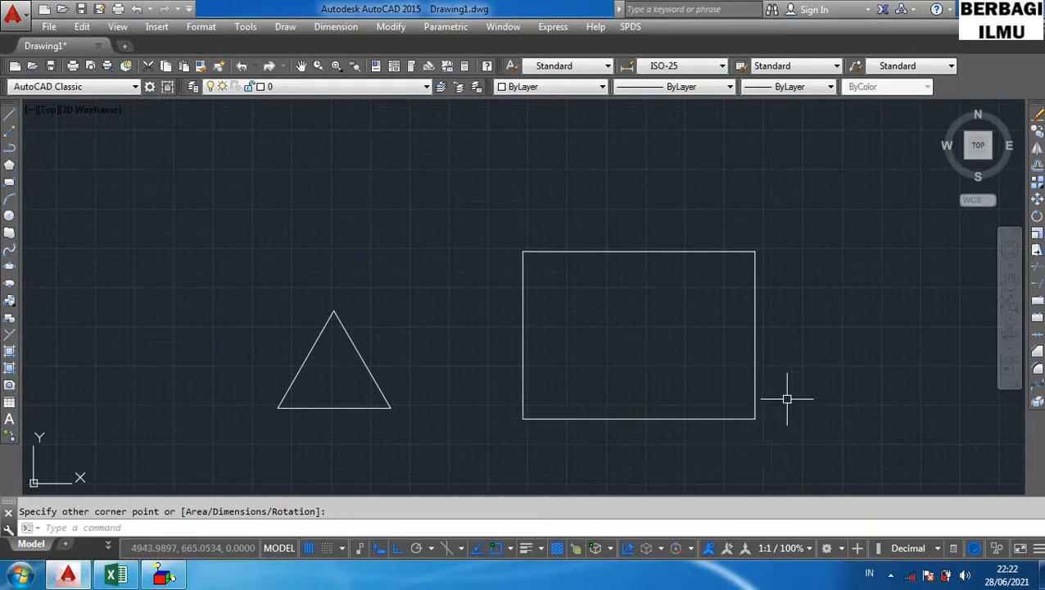
- Stretch the new rectangle's bottom edge upward with the S shortcut, selecting it with a crossing window from its lower-left corner
text(s)
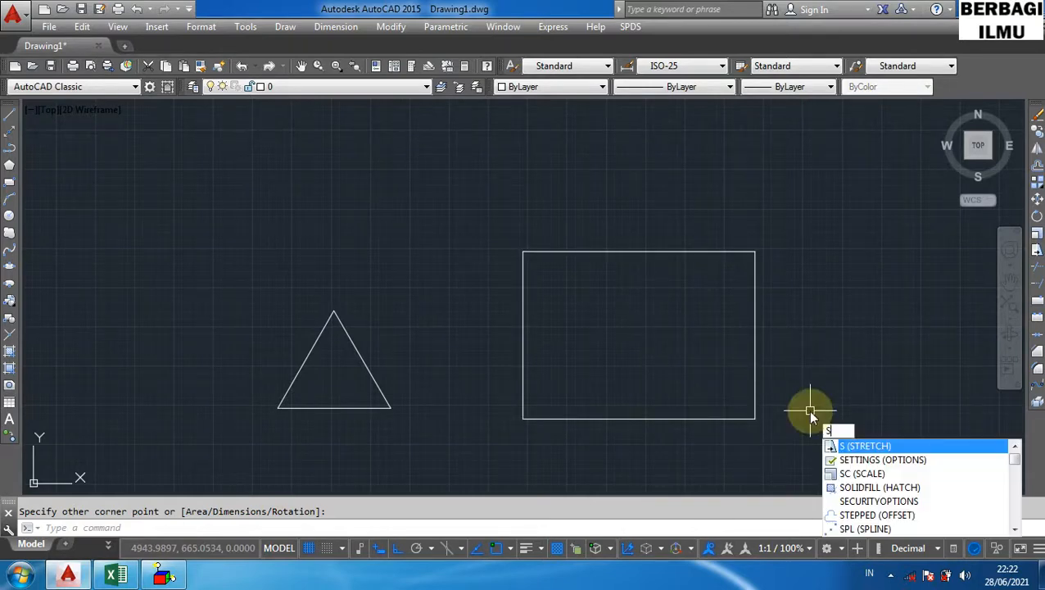
key(Return)
click(795, 453)
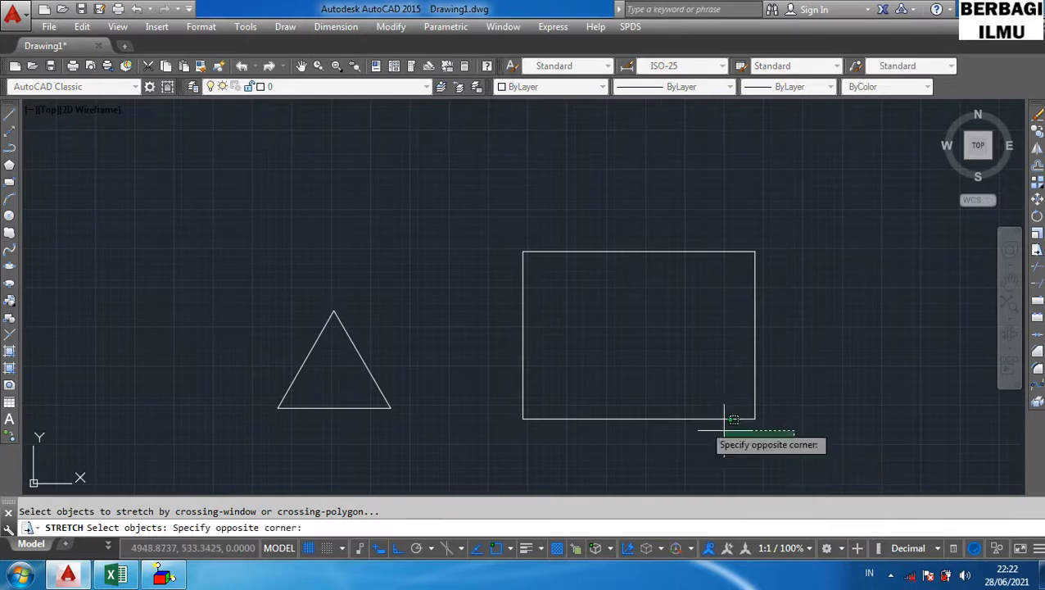
click(471, 374)
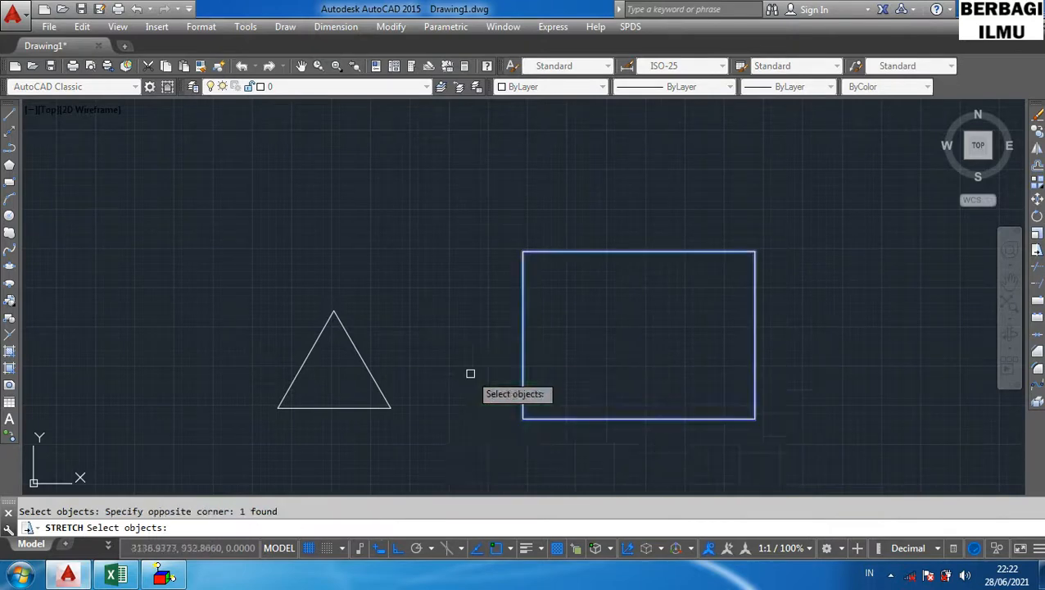
key(Return)
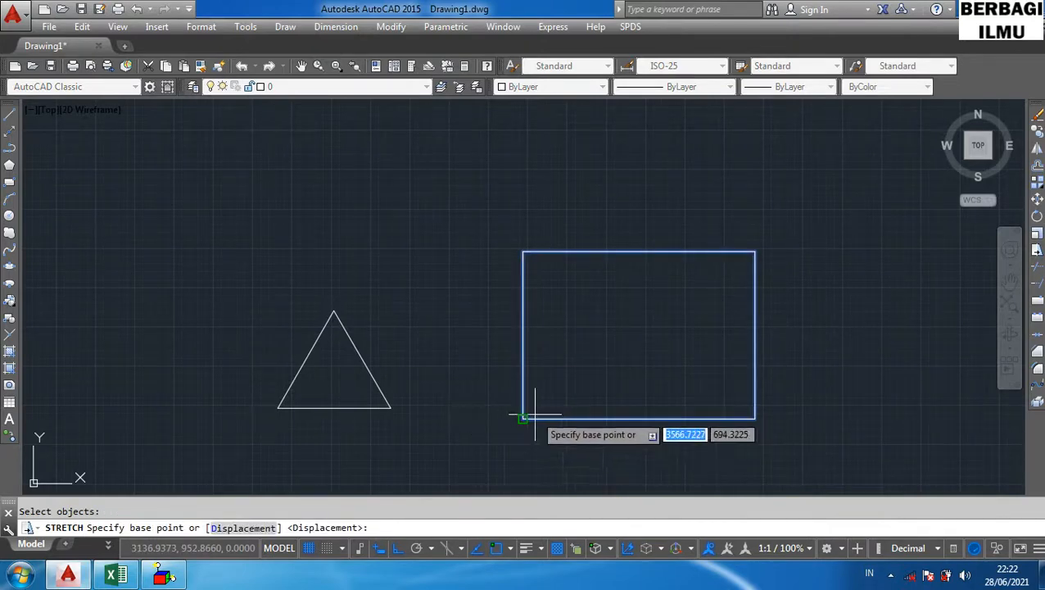
click(523, 419)
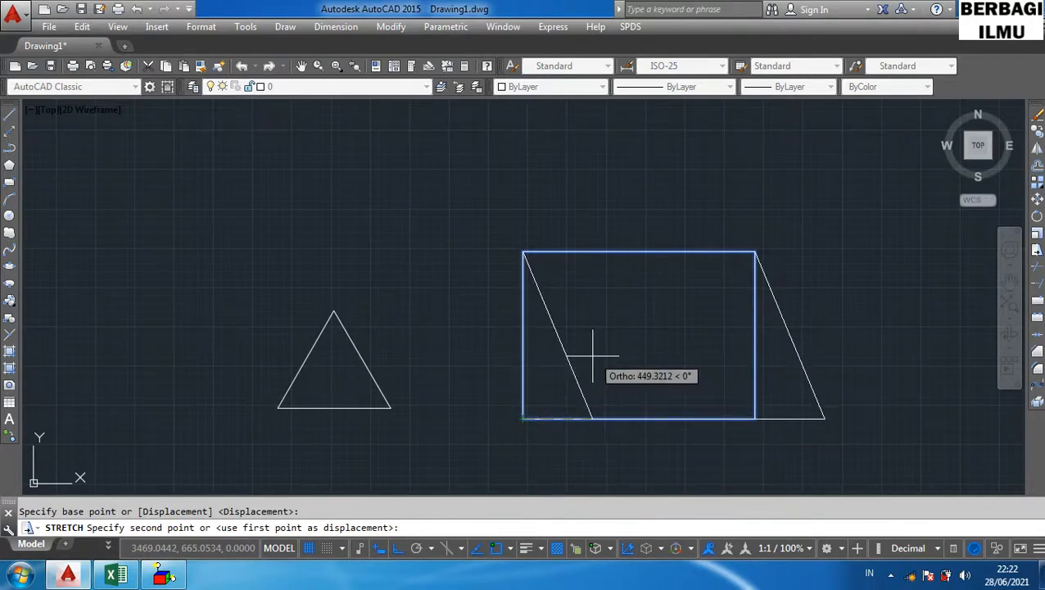
key(F8)
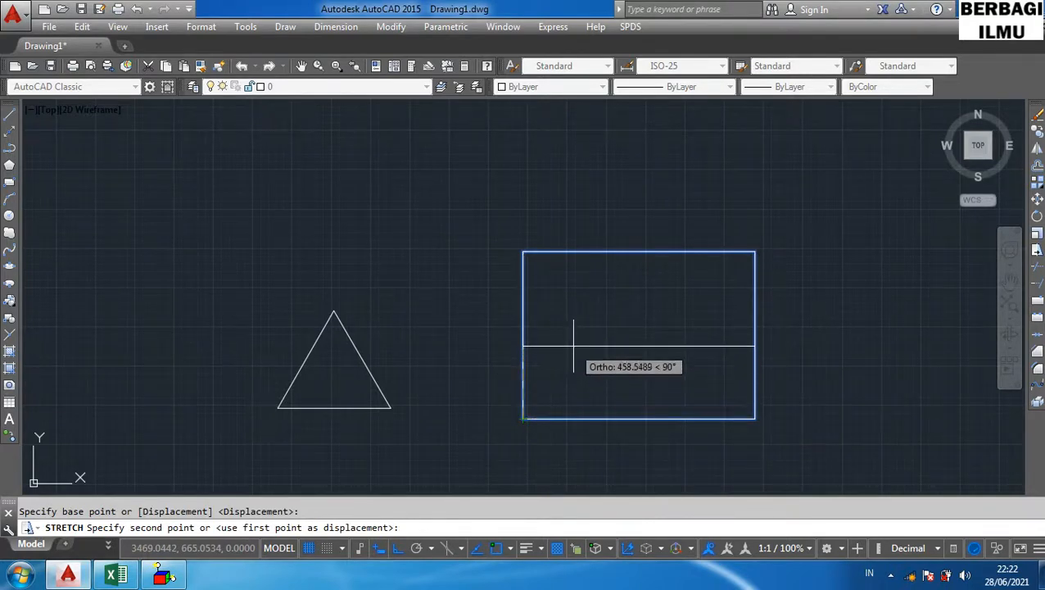
click(573, 344)
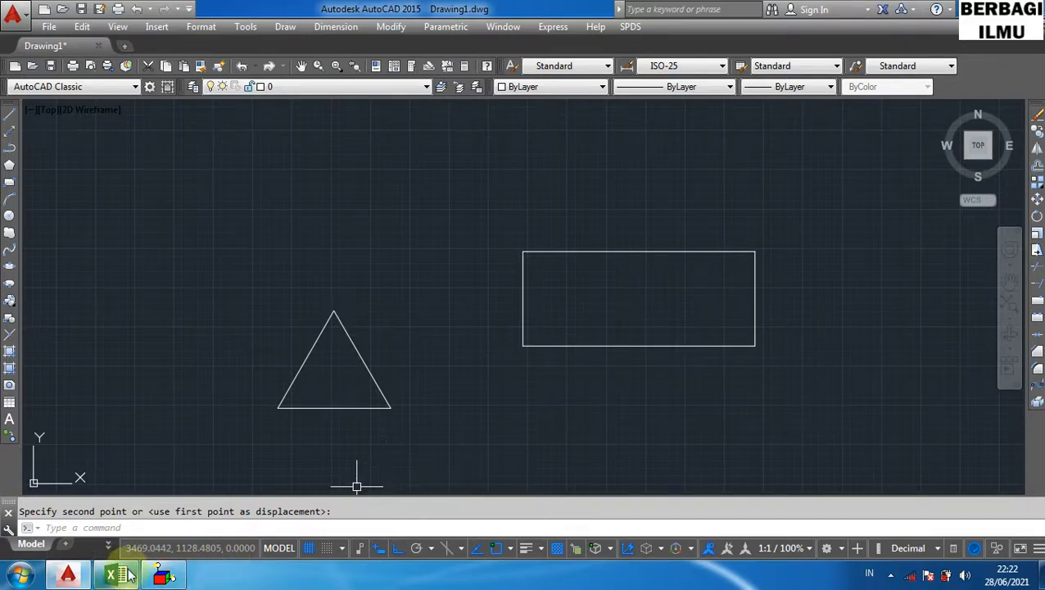
- Close the Windows Script Host error window and highlight the Trim row of the shortcut table in the spreadsheet
mouse_move(164, 575)
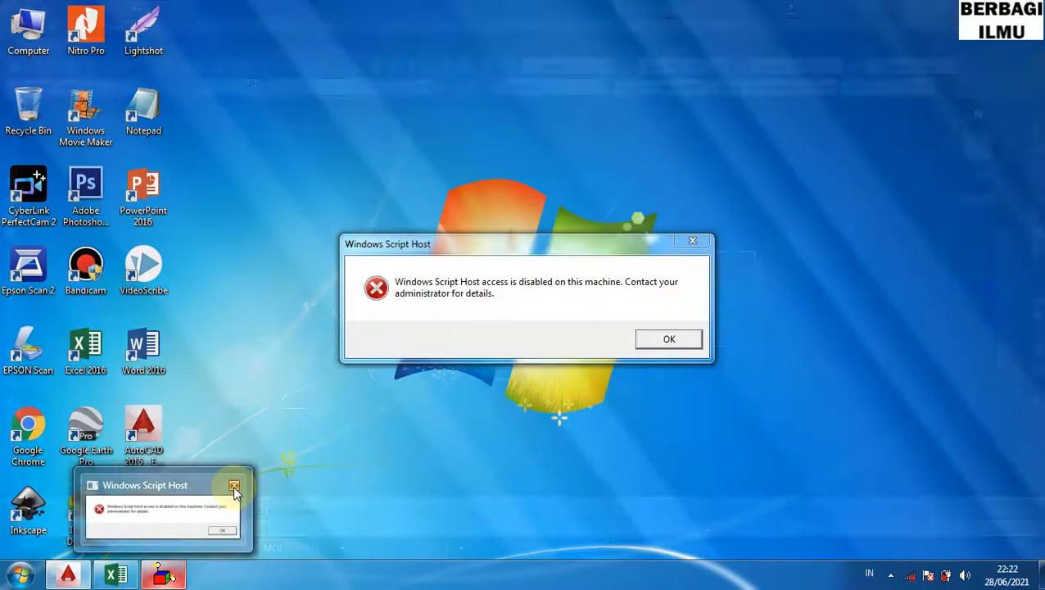
click(234, 487)
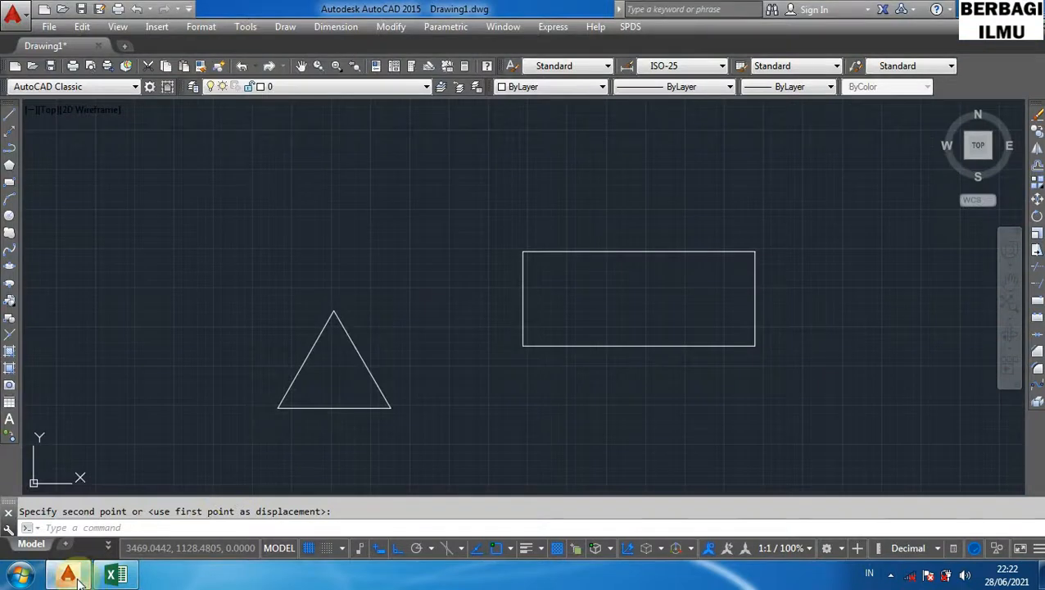
mouse_move(78, 578)
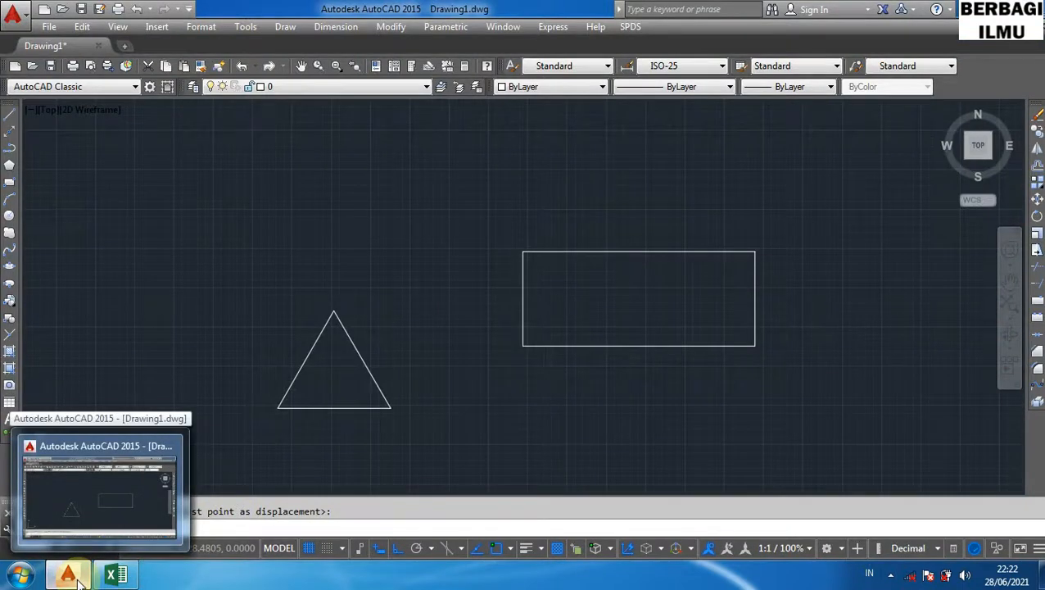
click(114, 575)
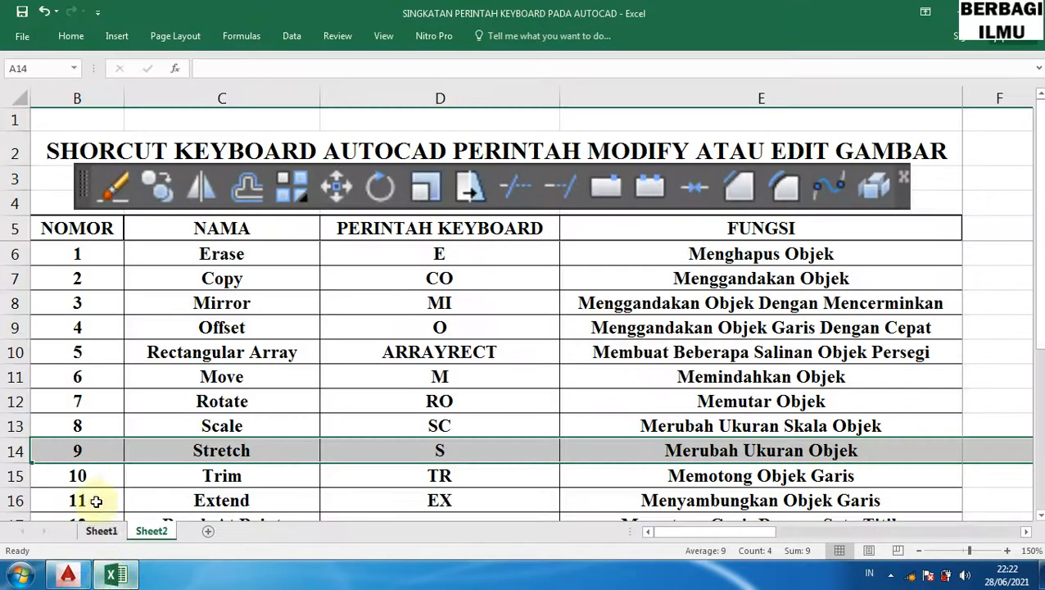
click(15, 475)
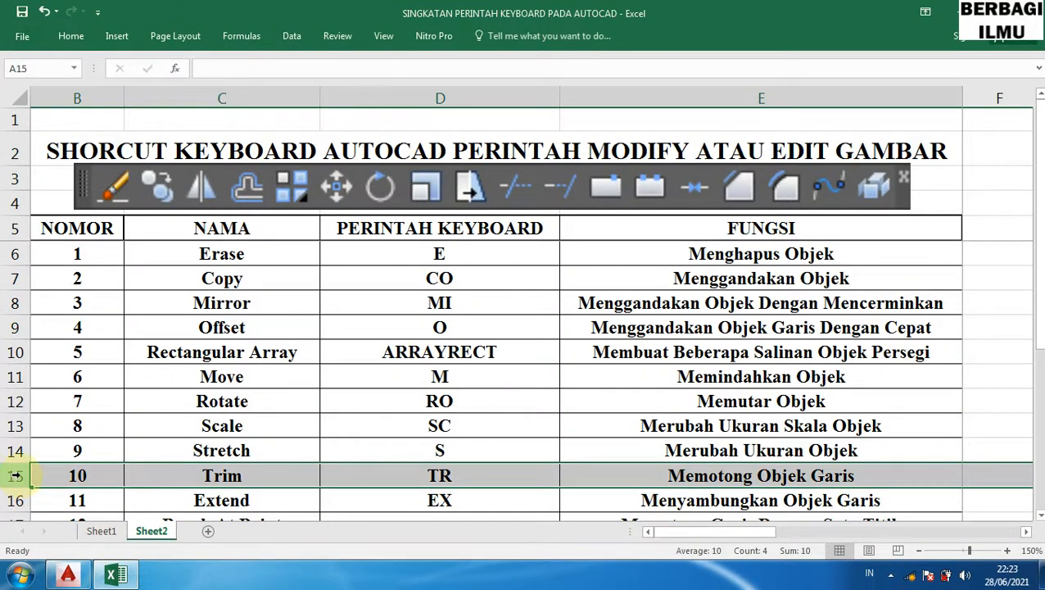
- Trim away the rectangle's top and left edges with the TR shortcut, using all objects as cutting edges
click(68, 573)
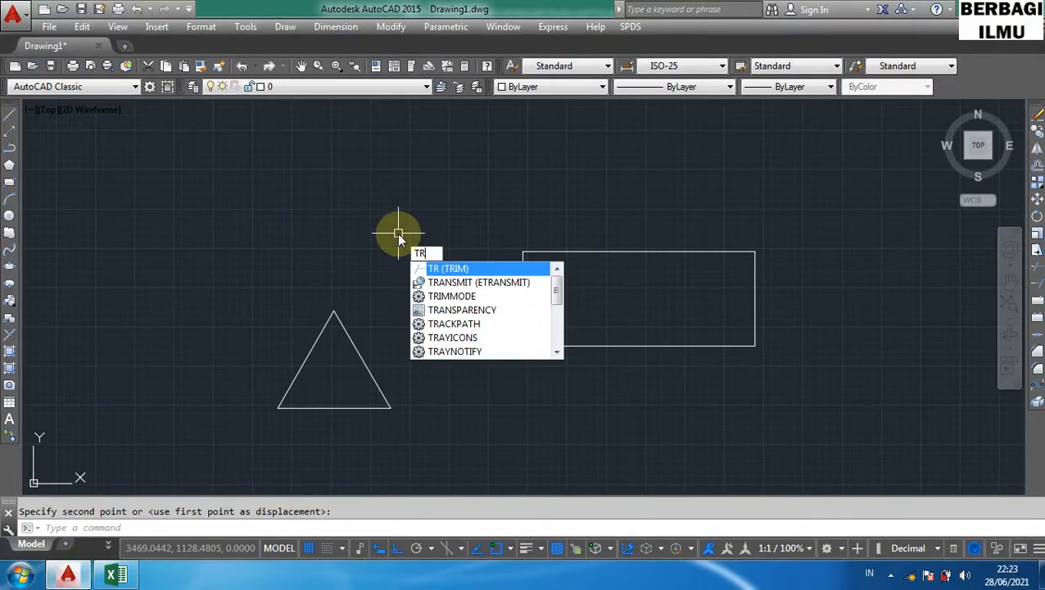
key(Return)
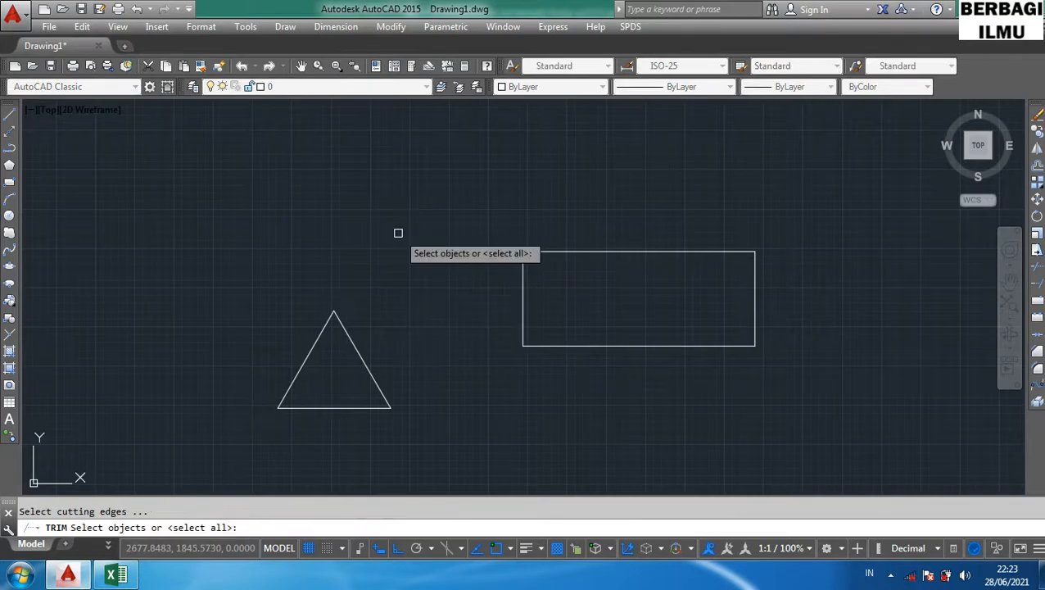
key(Return)
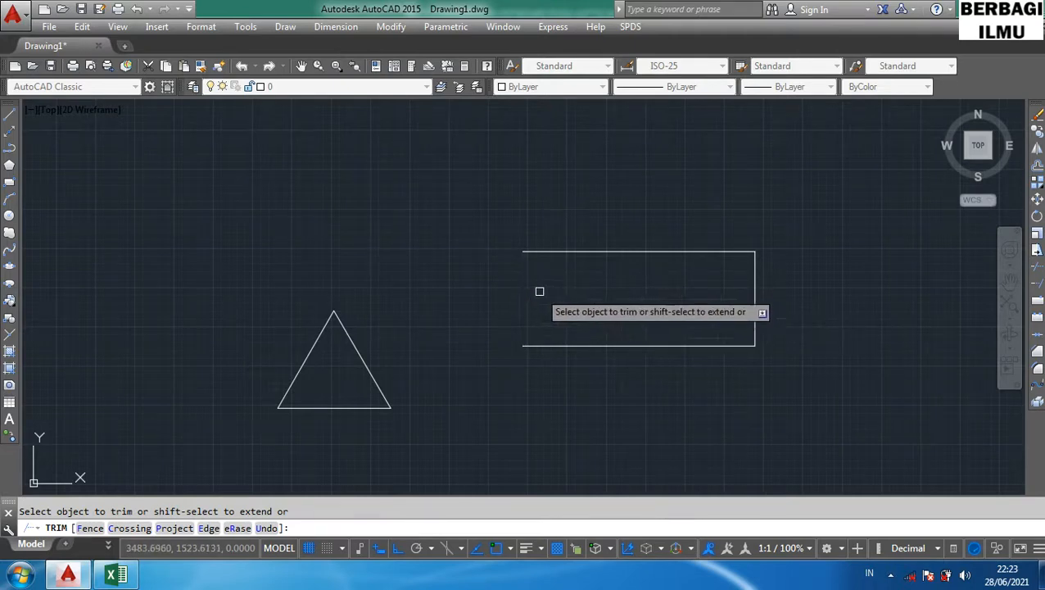
click(668, 252)
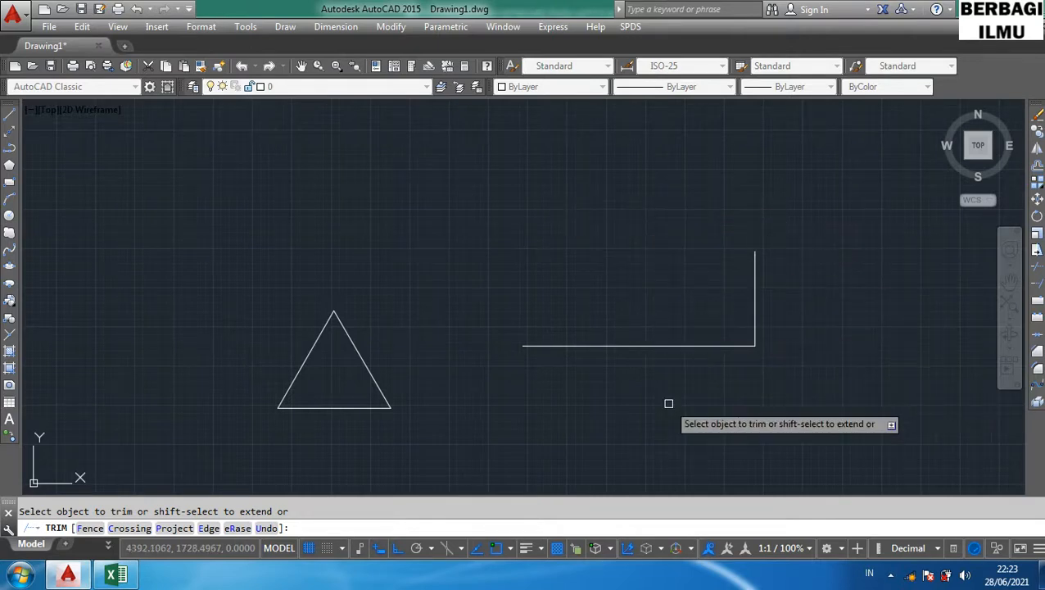
key(Escape)
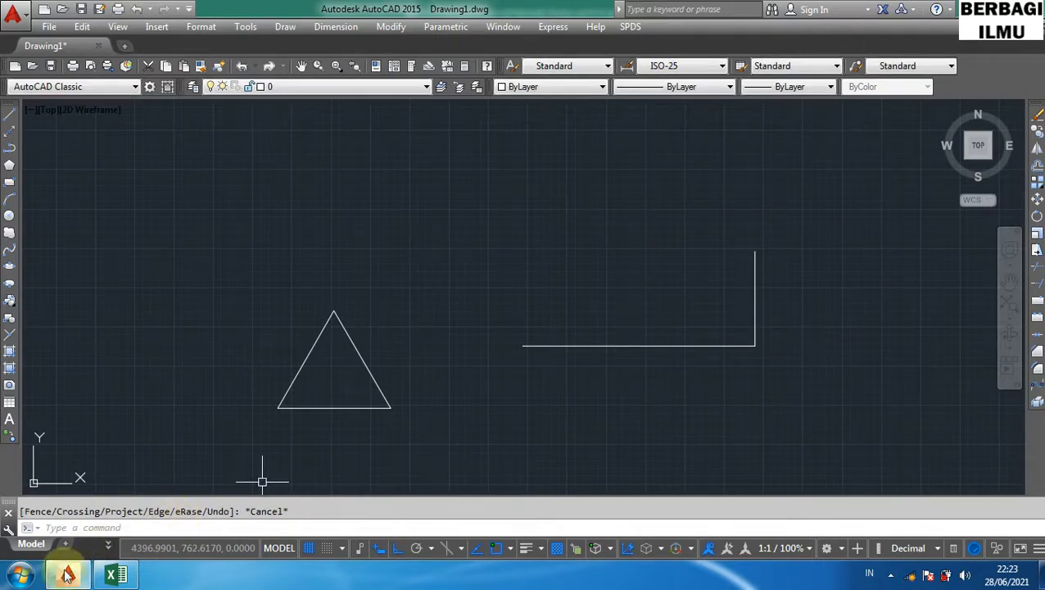
- Highlight the Extend row of the shortcut table in the spreadsheet
click(104, 578)
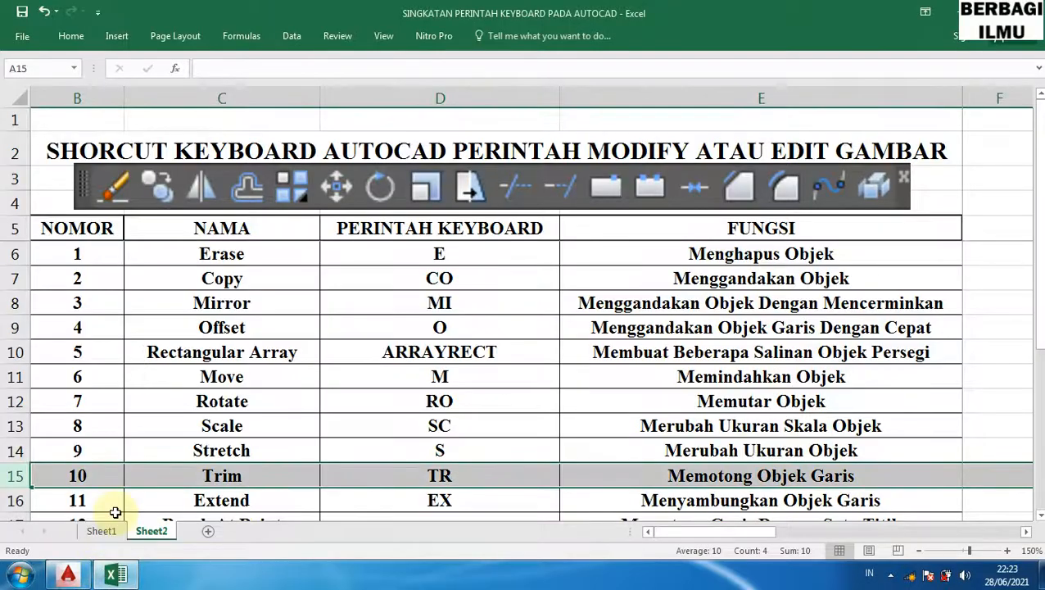
click(18, 500)
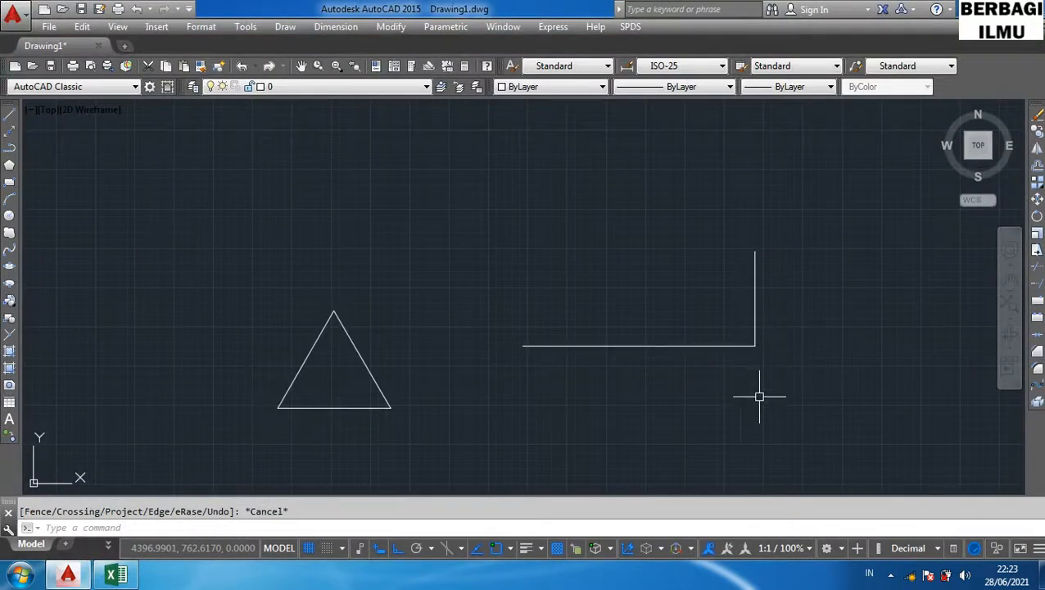
mouse_move(693, 392)
mouse_down()
mouse_move(392, 361)
mouse_move(409, 363)
mouse_up()
key(Escape)
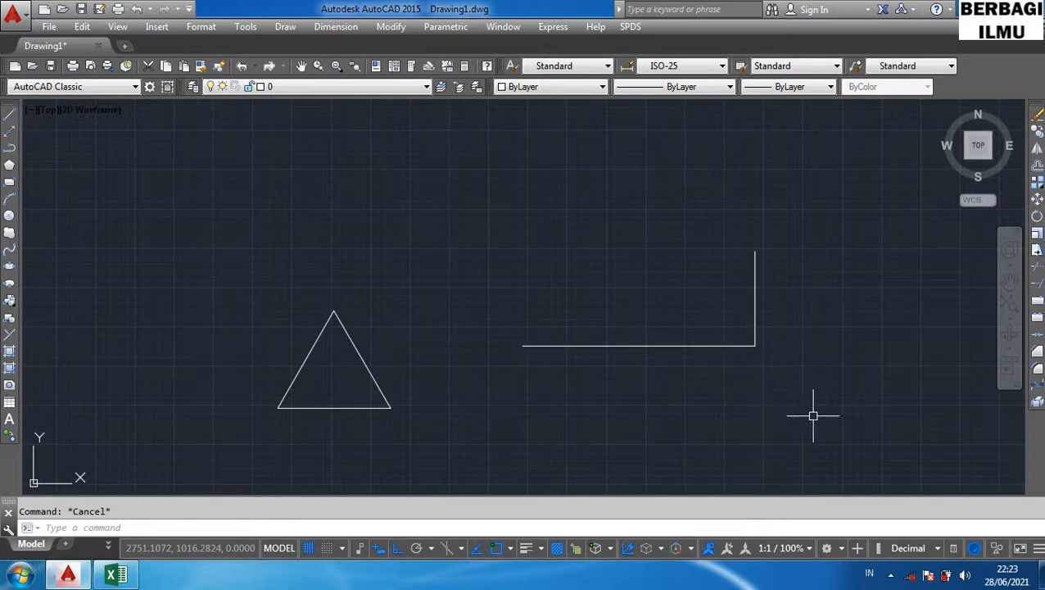
text(ex)
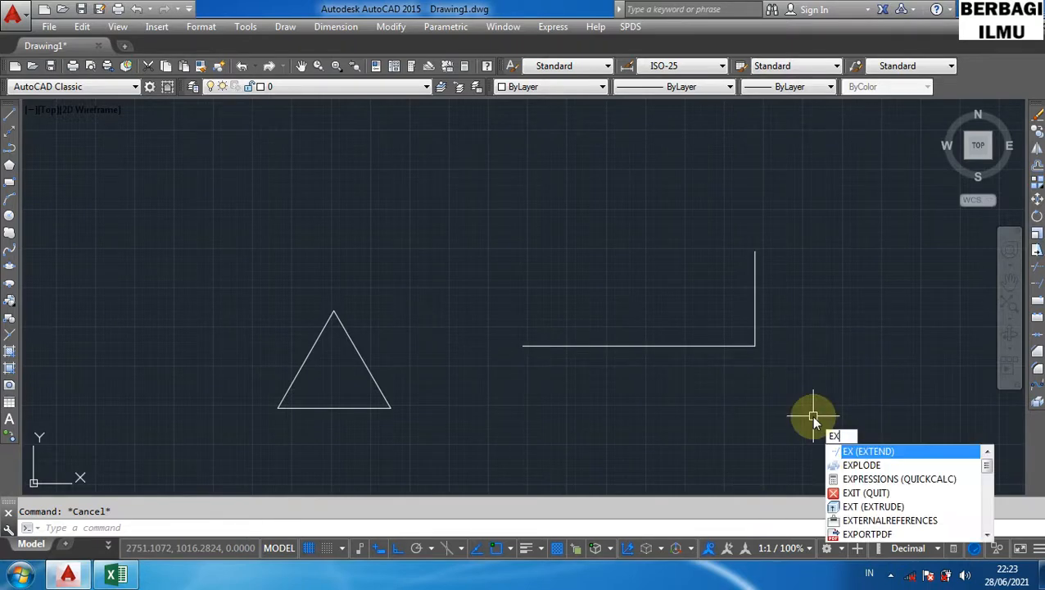
key(Return)
key(Return)
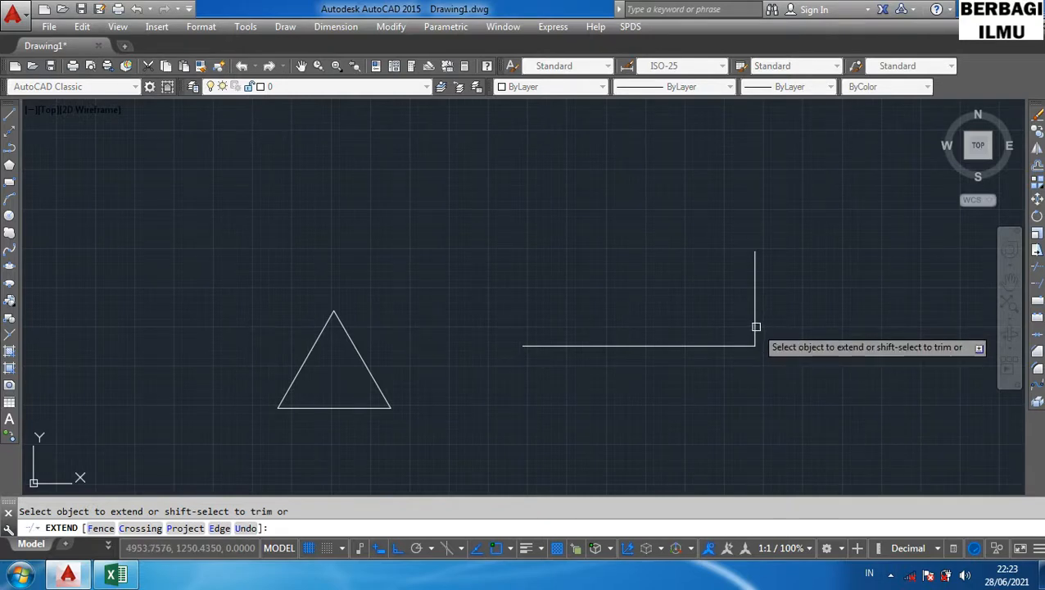
key(Escape)
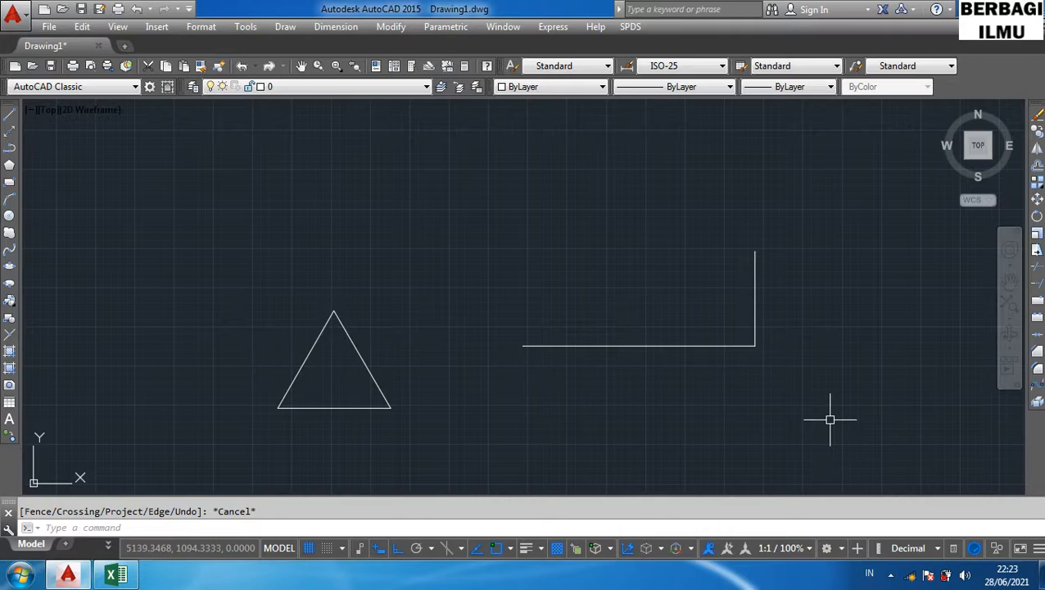
- Draw a horizontal line below the remaining rectangle edges with the LINE command
key(Return)
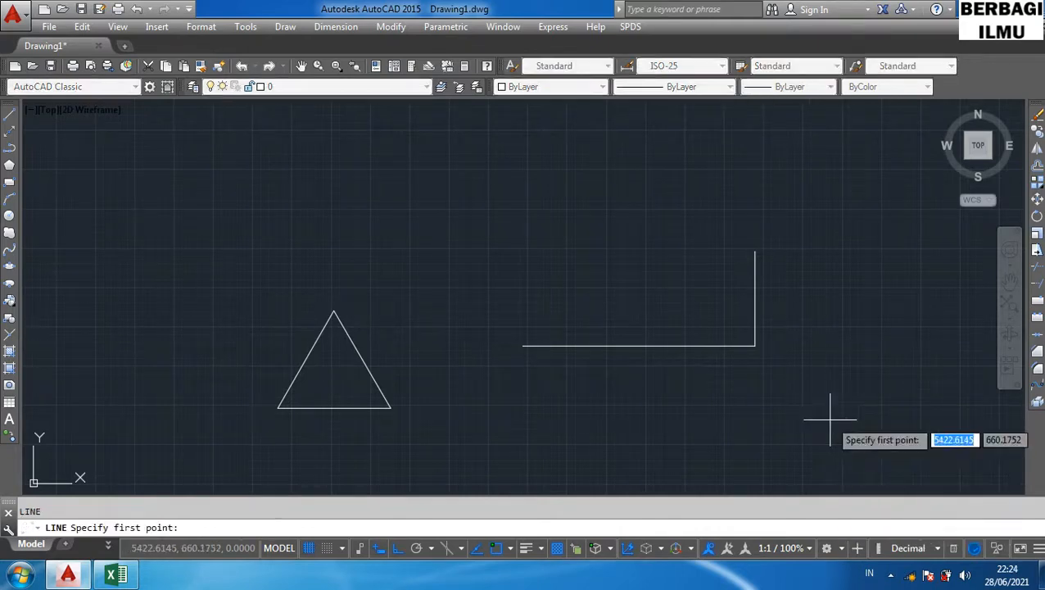
click(829, 423)
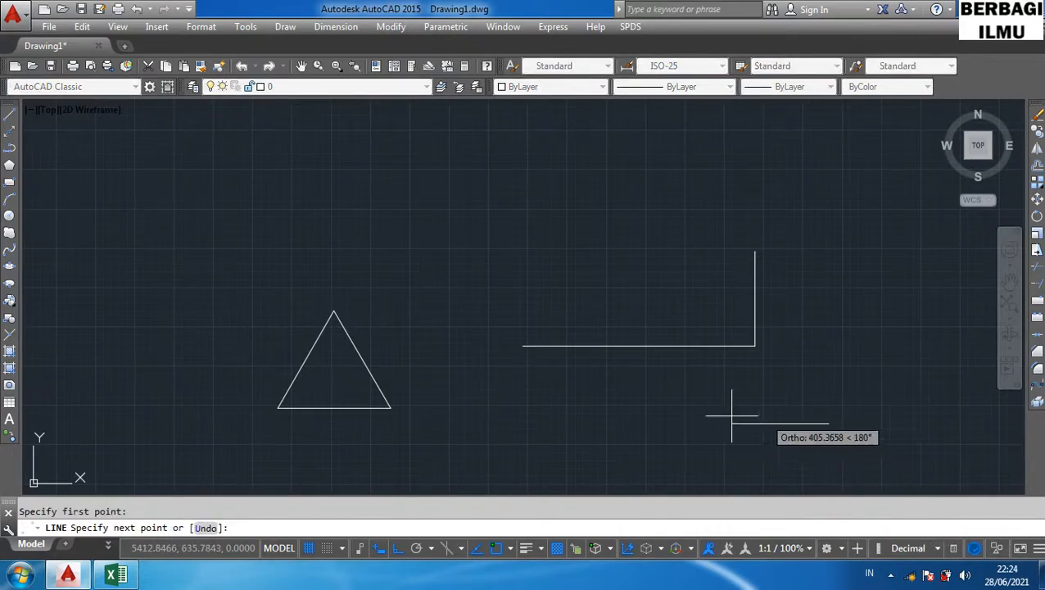
click(622, 423)
key(Escape)
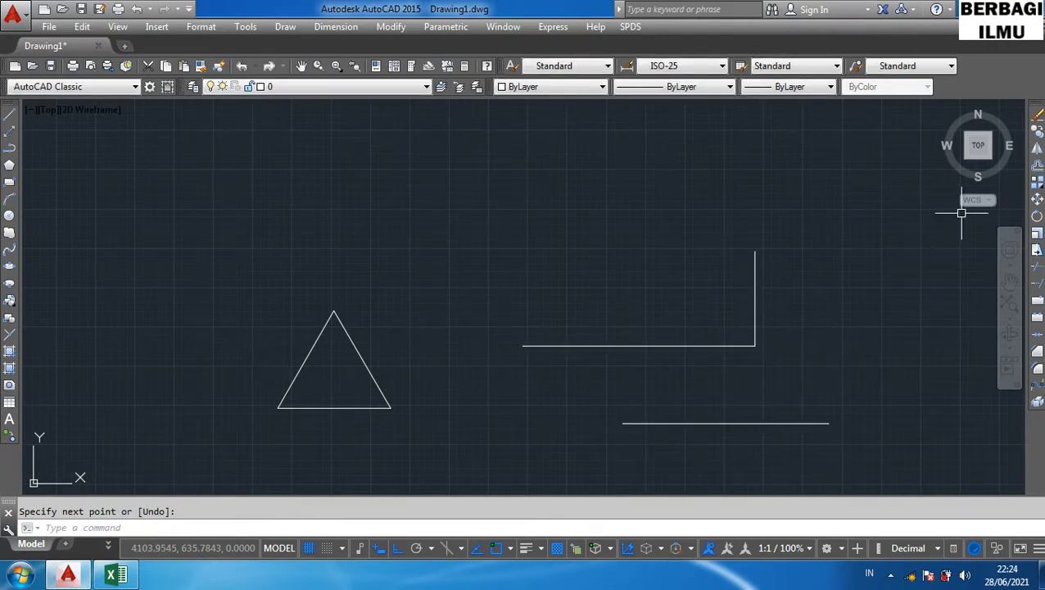
- Try to extend the remaining right edge of the rectangle with the EX shortcut
text(ex)
key(Return)
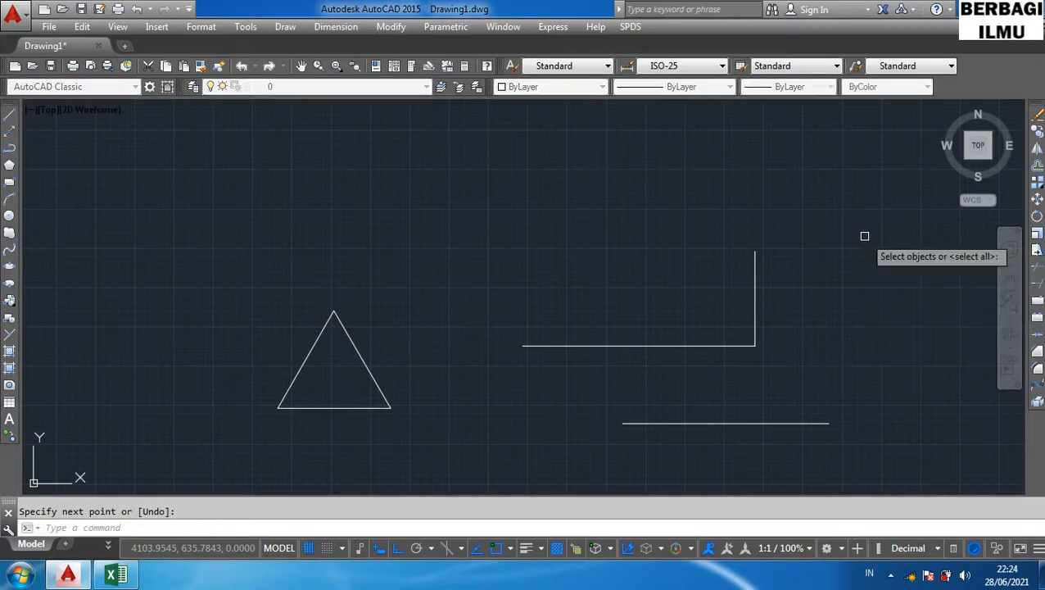
key(Return)
click(756, 273)
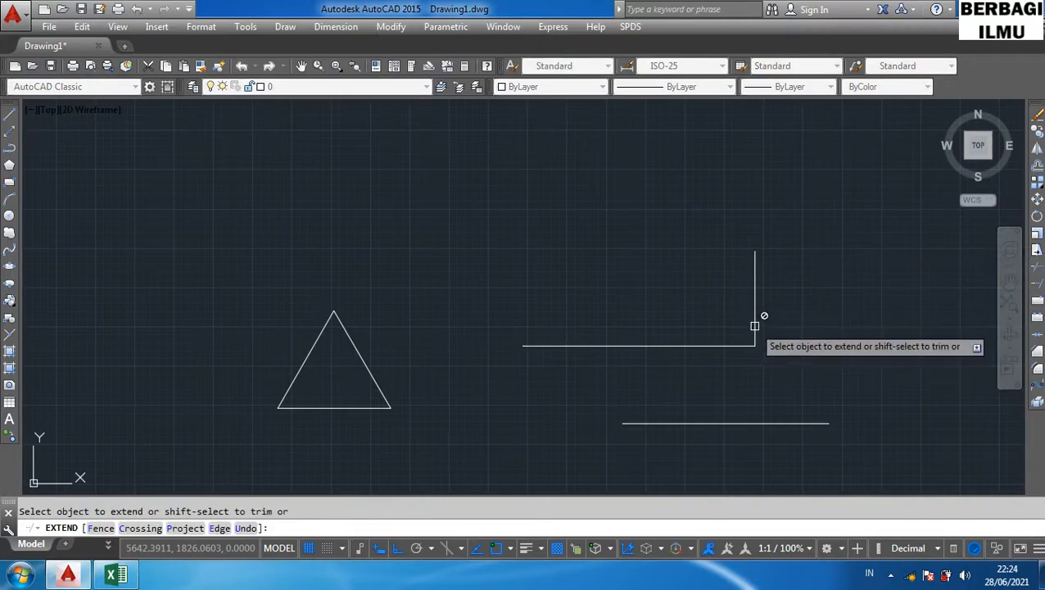
key(Escape)
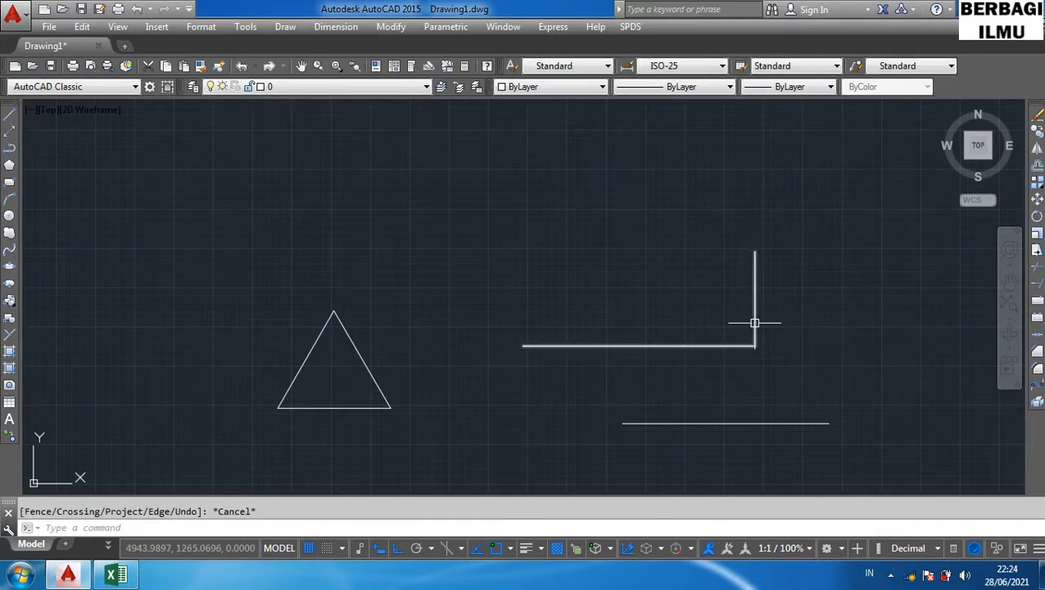
- Explode the remaining rectangle polyline into separate lines with the X shortcut
click(754, 323)
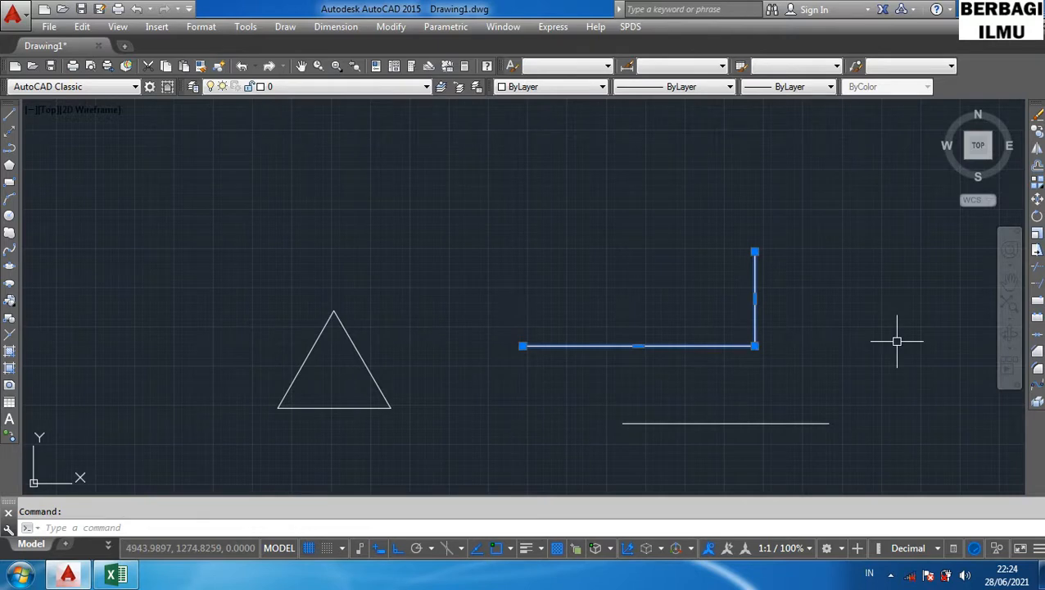
key(Escape)
click(756, 319)
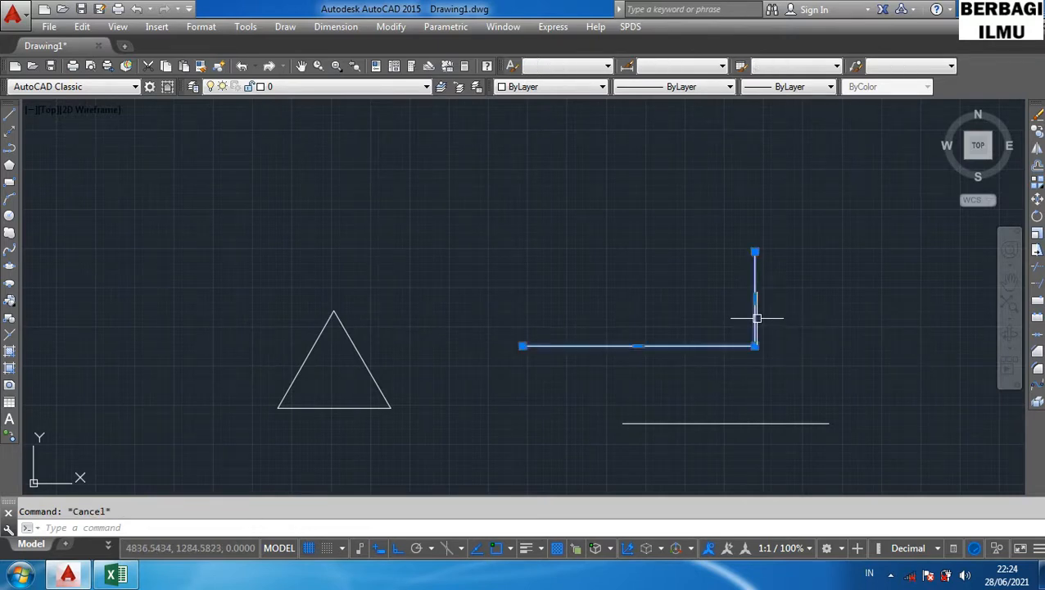
text(x)
key(Return)
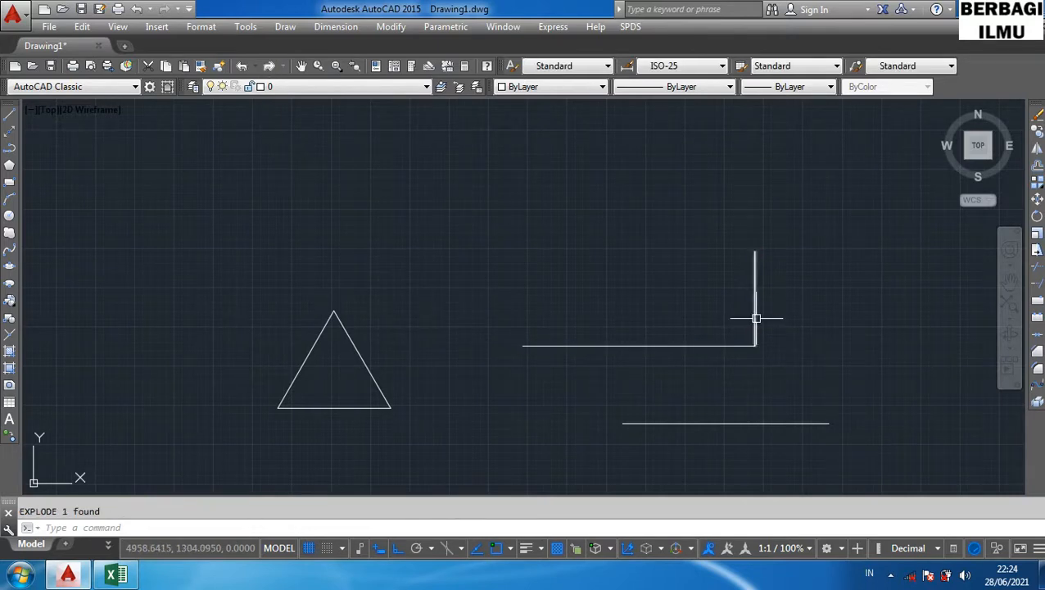
click(755, 318)
key(Escape)
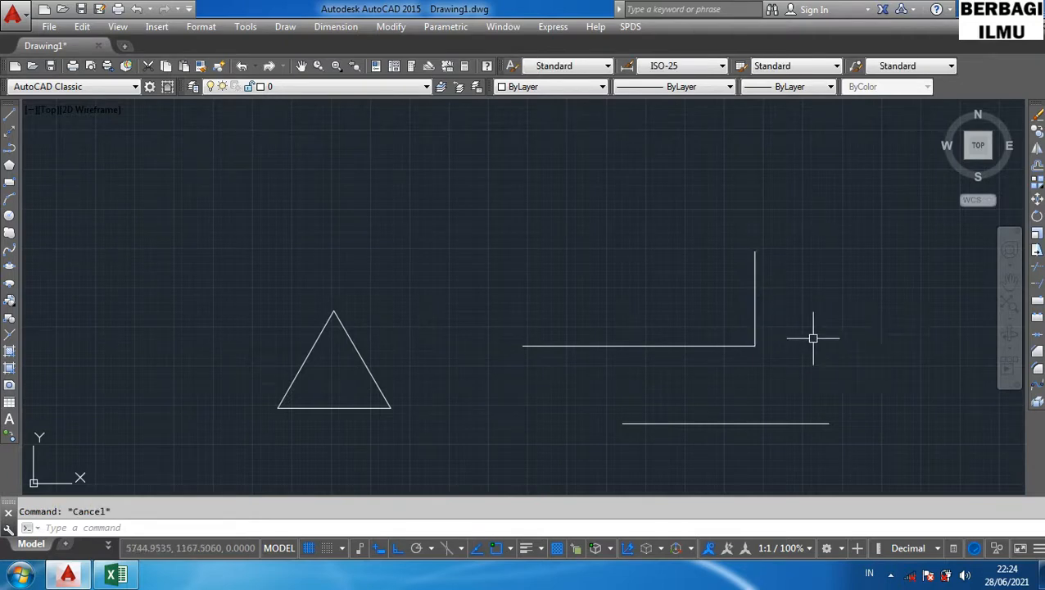
text(ex)
key(Return)
key(Return)
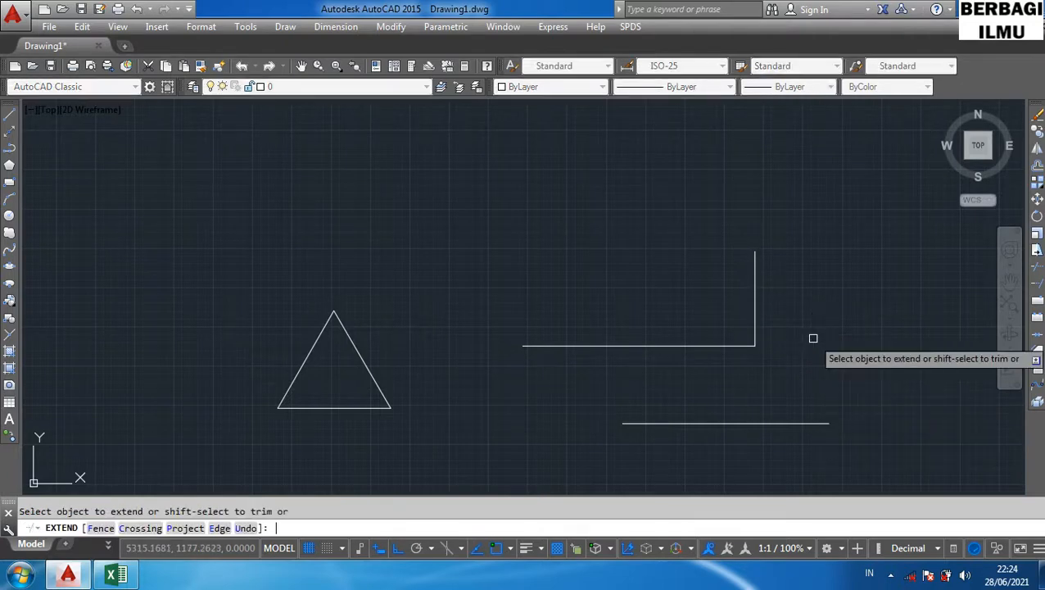
key(Escape)
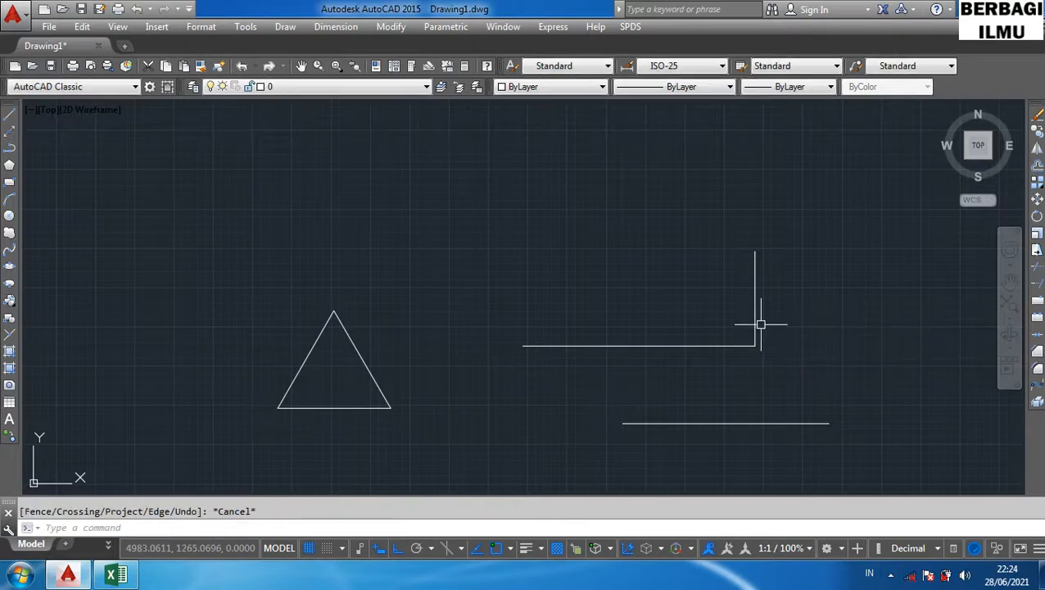
- Extend the vertical line down to the lower line and the horizontal line left to the triangle with the EX shortcut
text(ex)
key(Return)
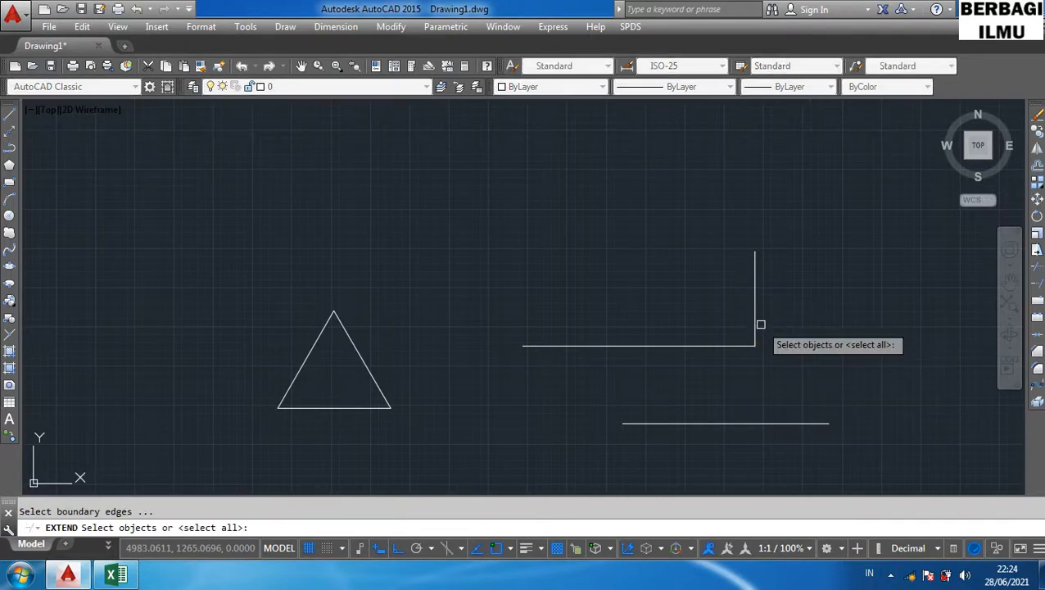
key(Return)
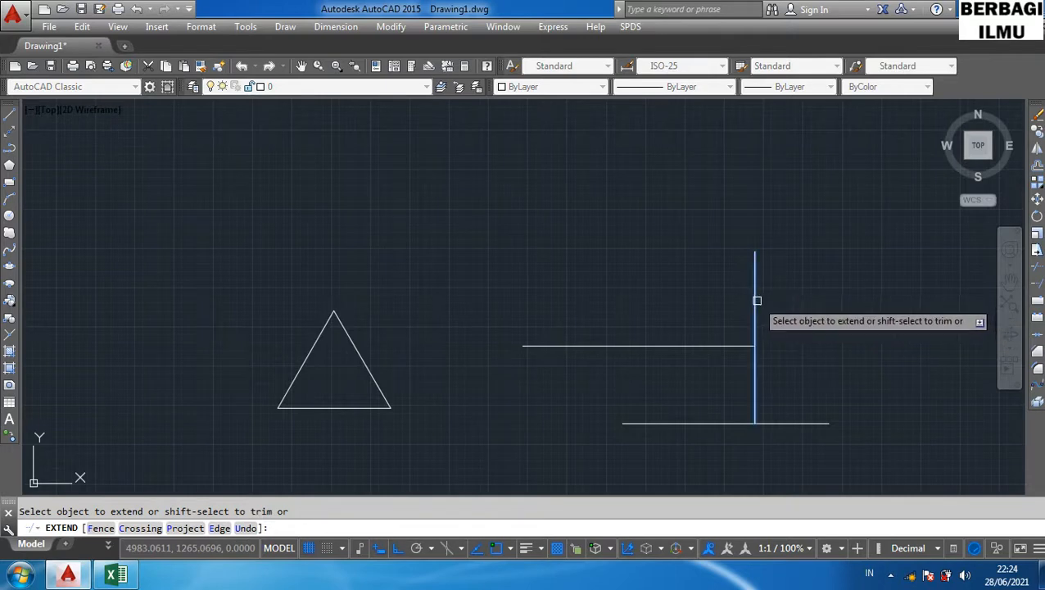
click(756, 301)
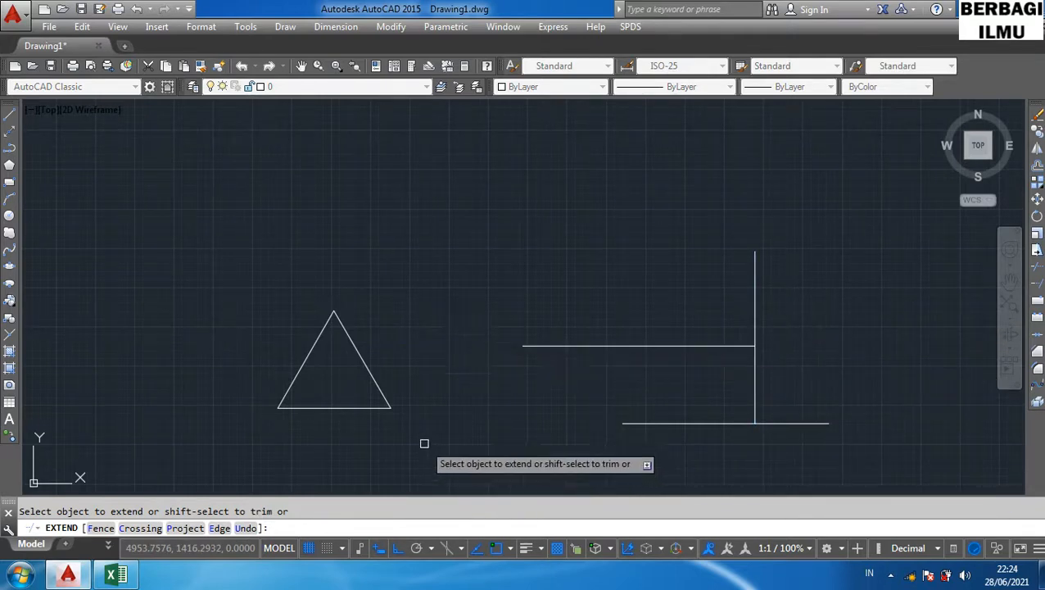
click(542, 346)
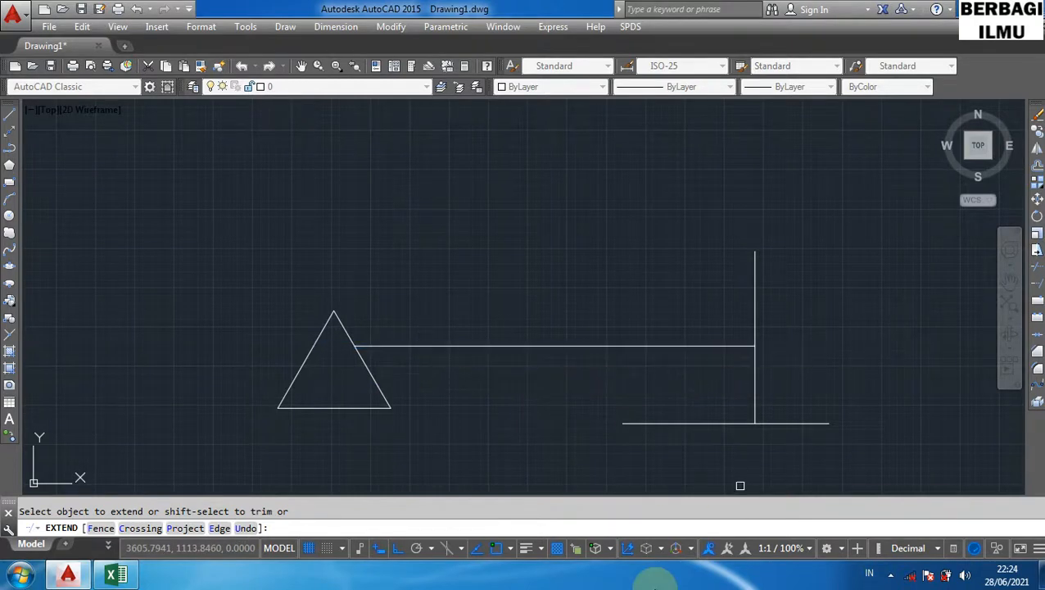
key(Escape)
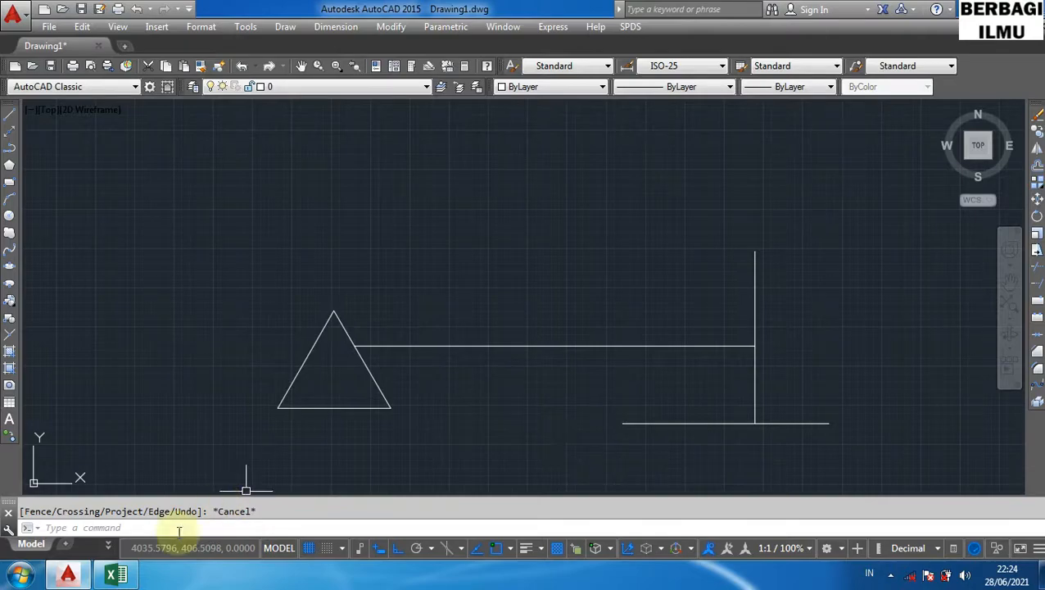
- Scroll the shortcut table and highlight the Break At Point row in the spreadsheet
click(115, 575)
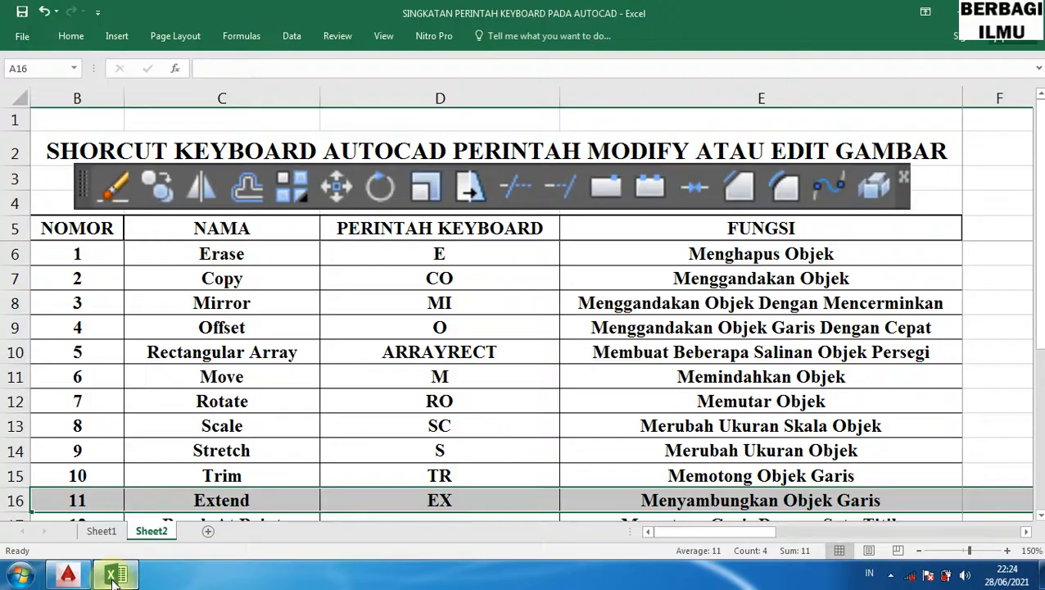
drag(1038, 135, 1038, 190)
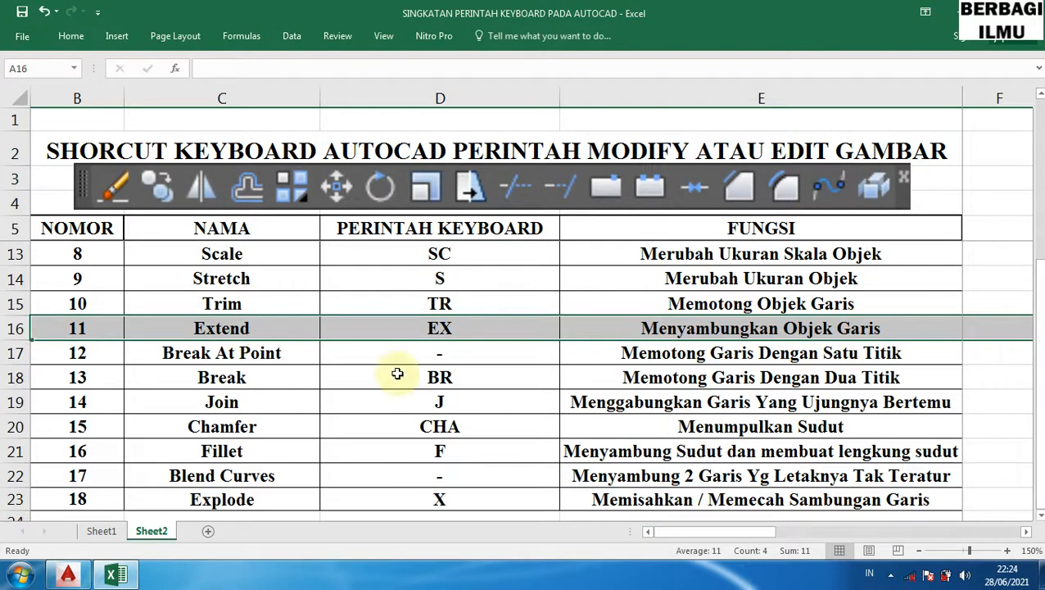
click(17, 354)
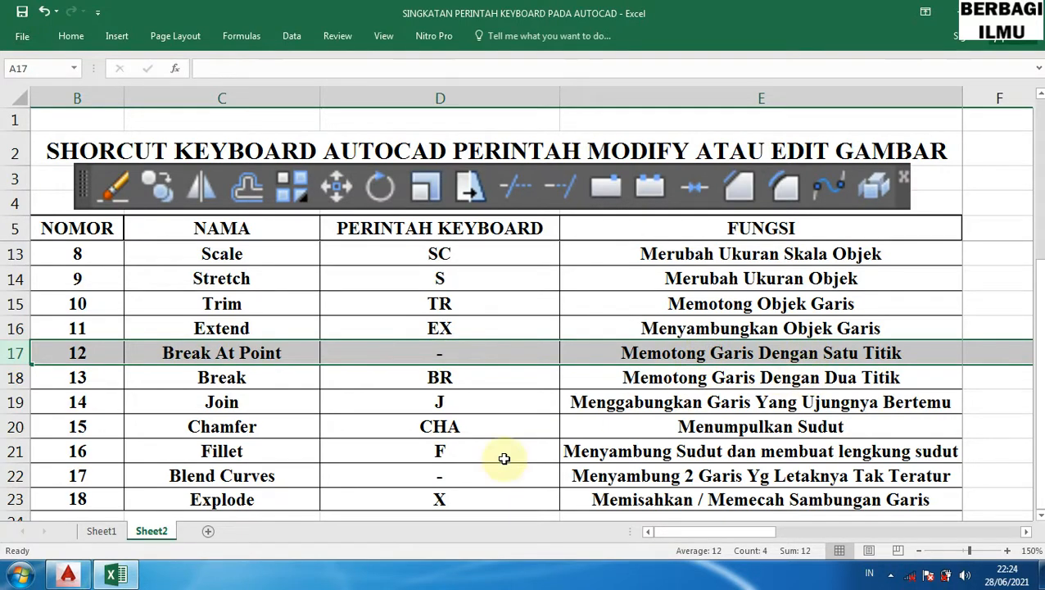
- Split the long horizontal line at a point near its middle with Break at Point
click(69, 576)
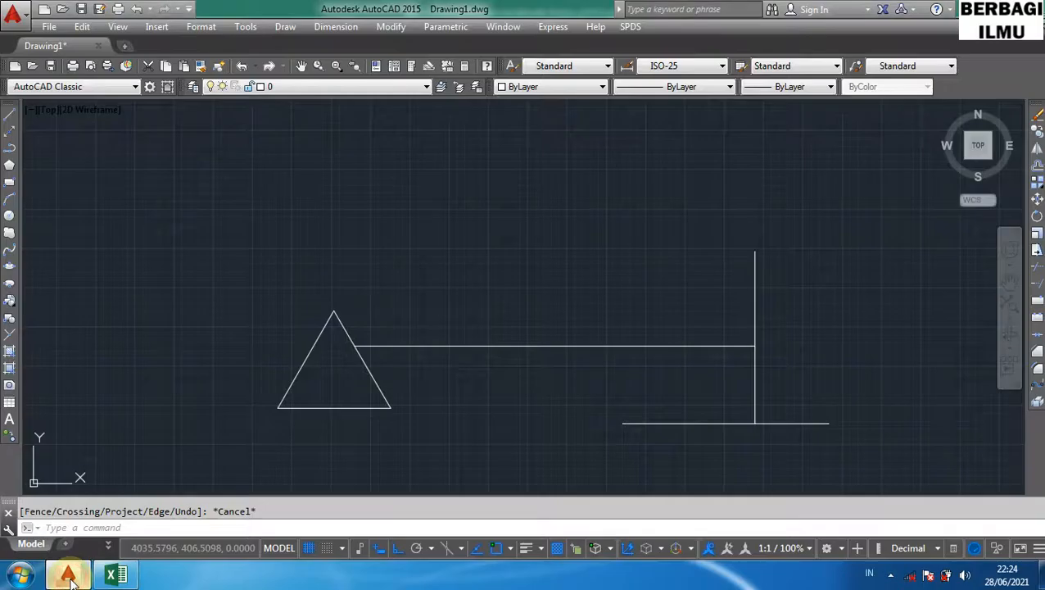
click(1037, 304)
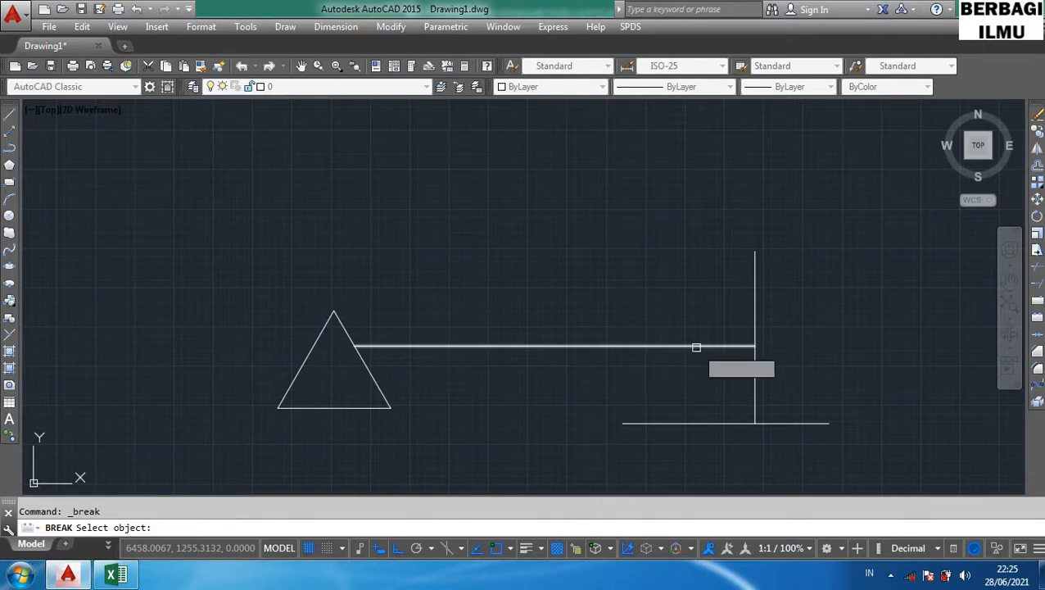
click(741, 345)
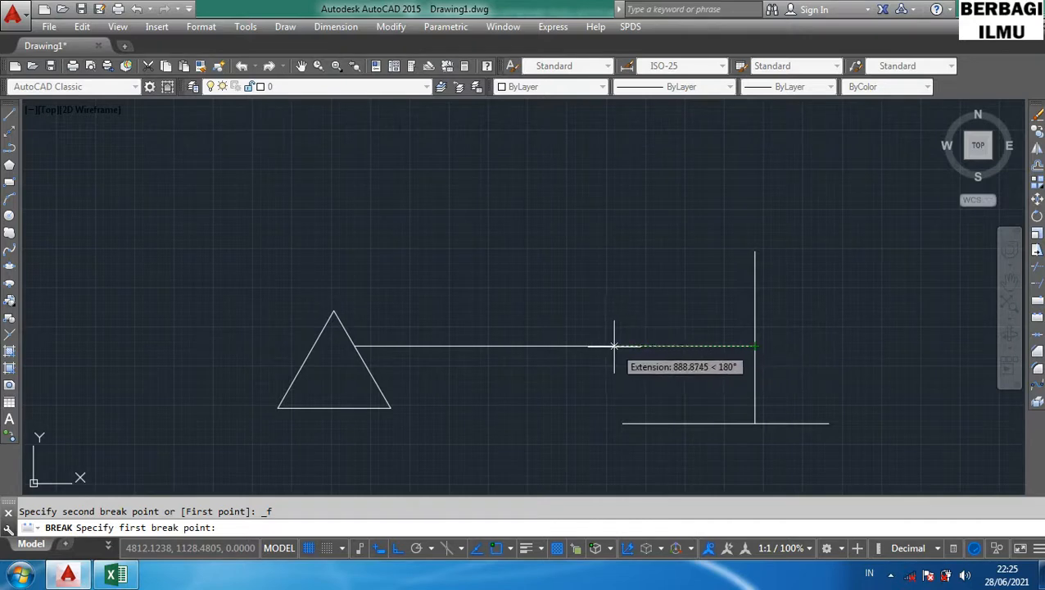
click(563, 346)
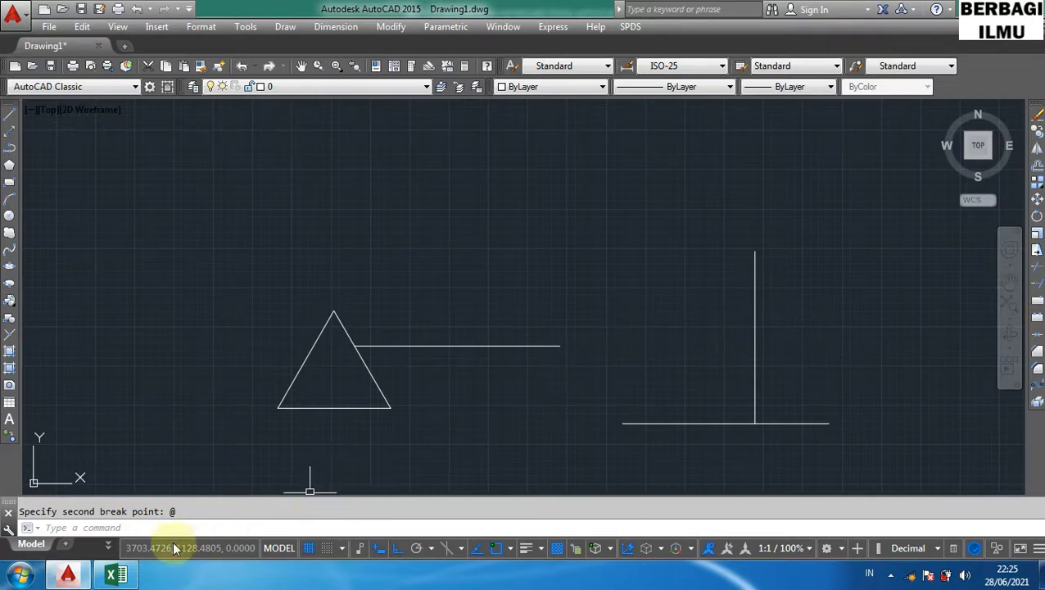
- Highlight the Break row in the shortcut table and return to the drawing
click(119, 579)
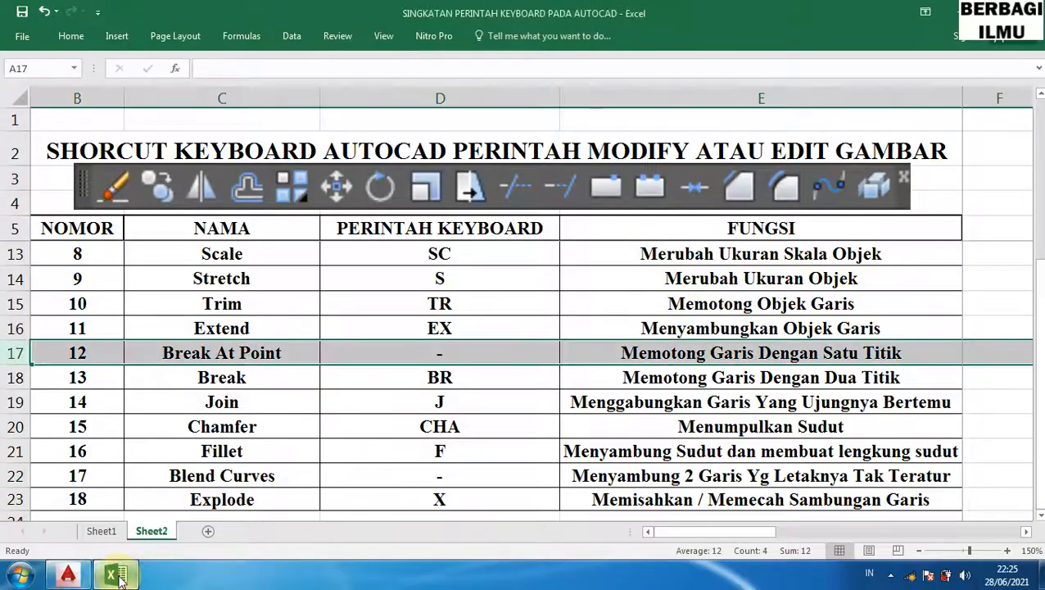
click(15, 377)
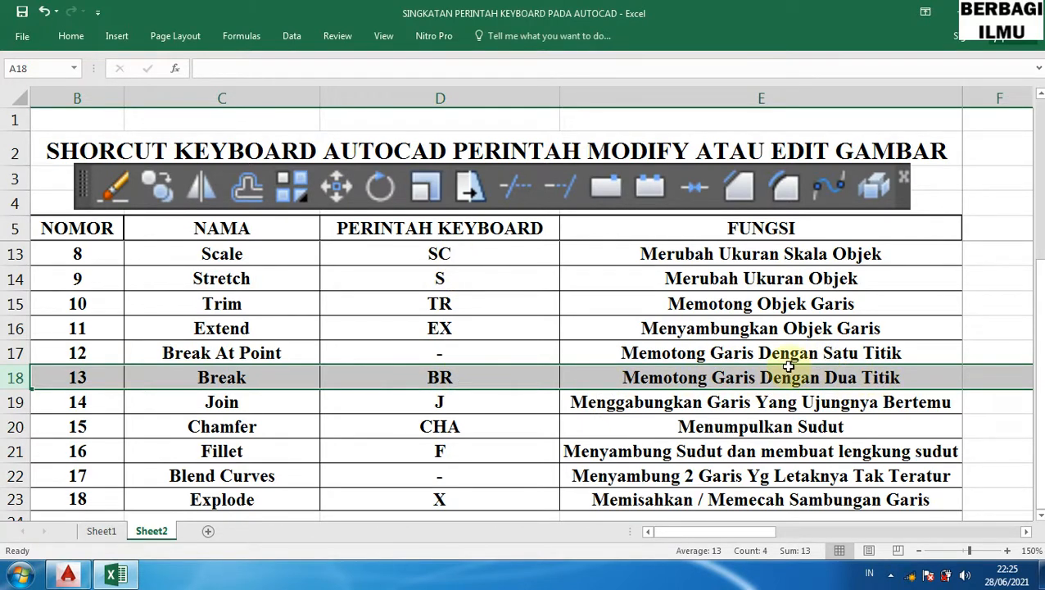
click(114, 577)
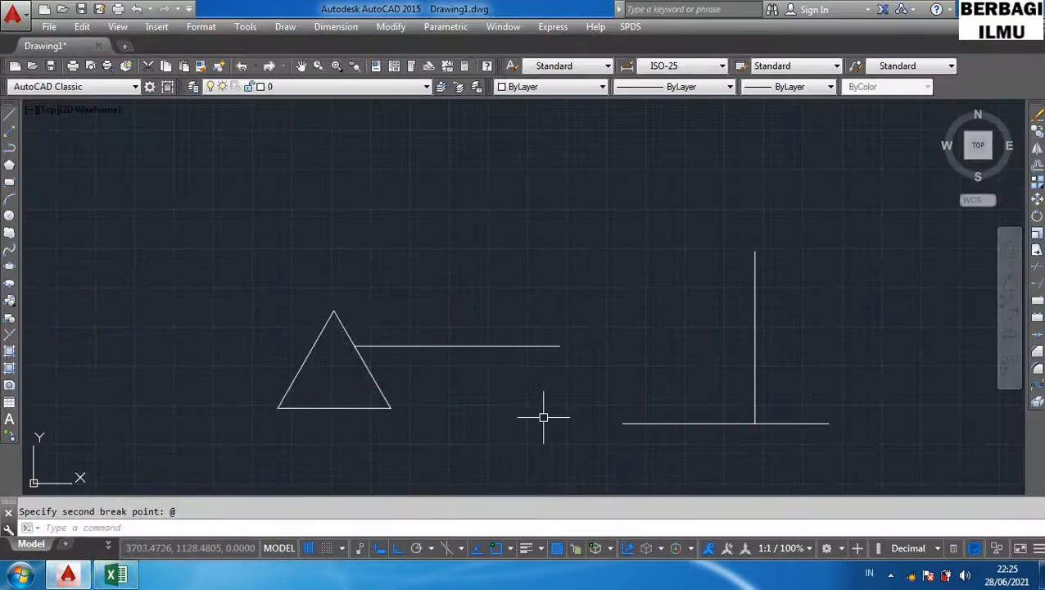
click(538, 417)
text(B)
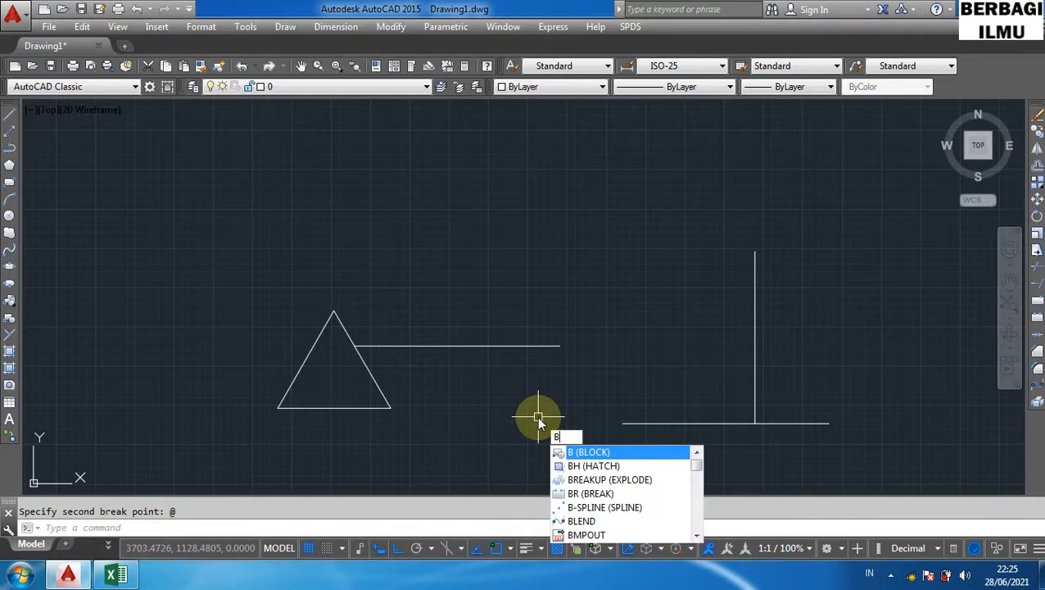
text(R)
key(Return)
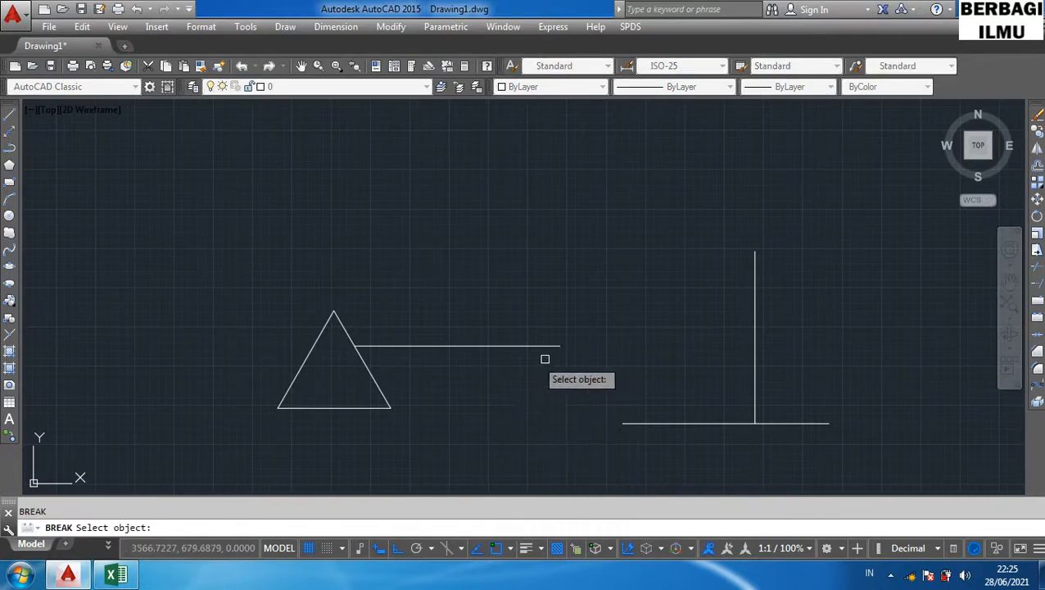
click(509, 346)
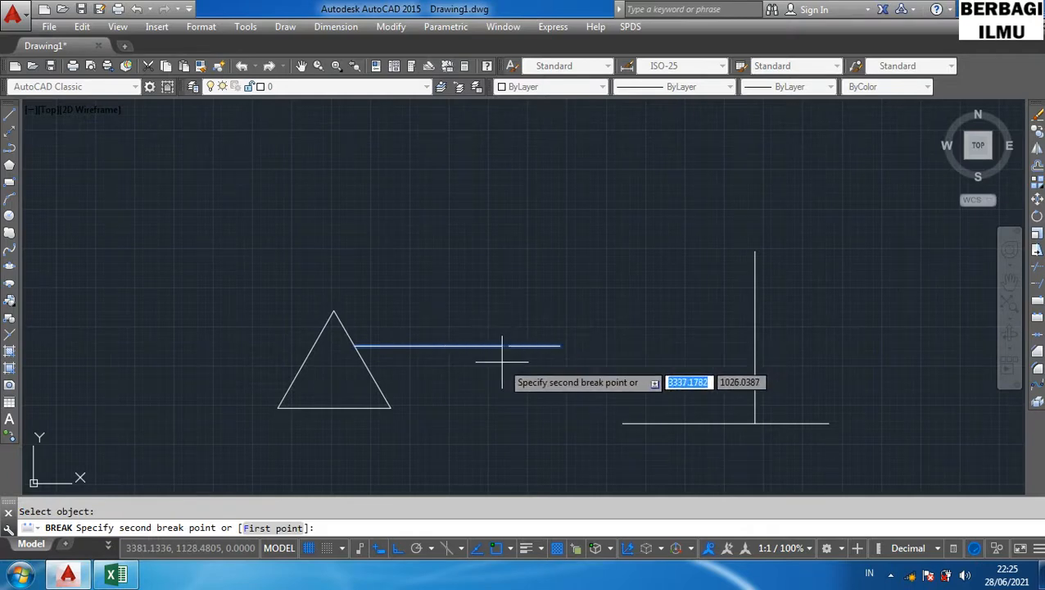
key(Escape)
- Break the long horizontal line with BR, removing a short gap segment near its middle
text(br)
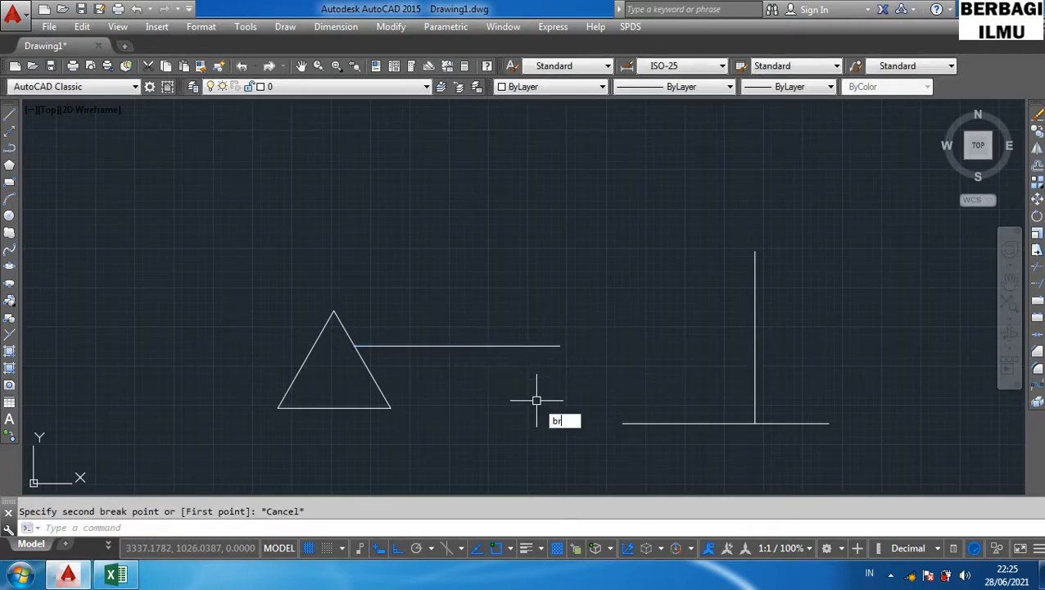
key(Return)
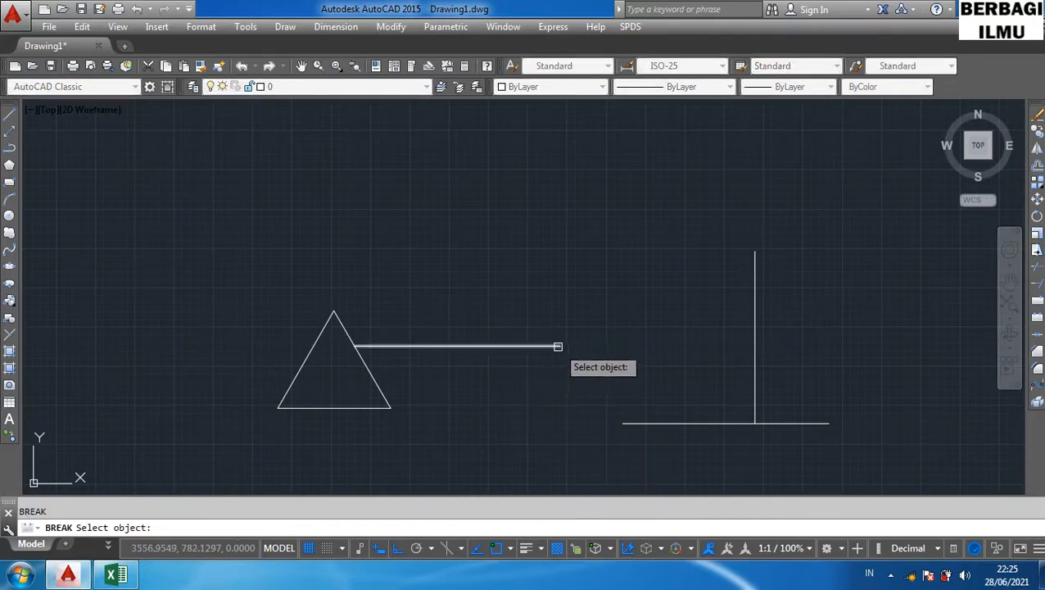
click(504, 346)
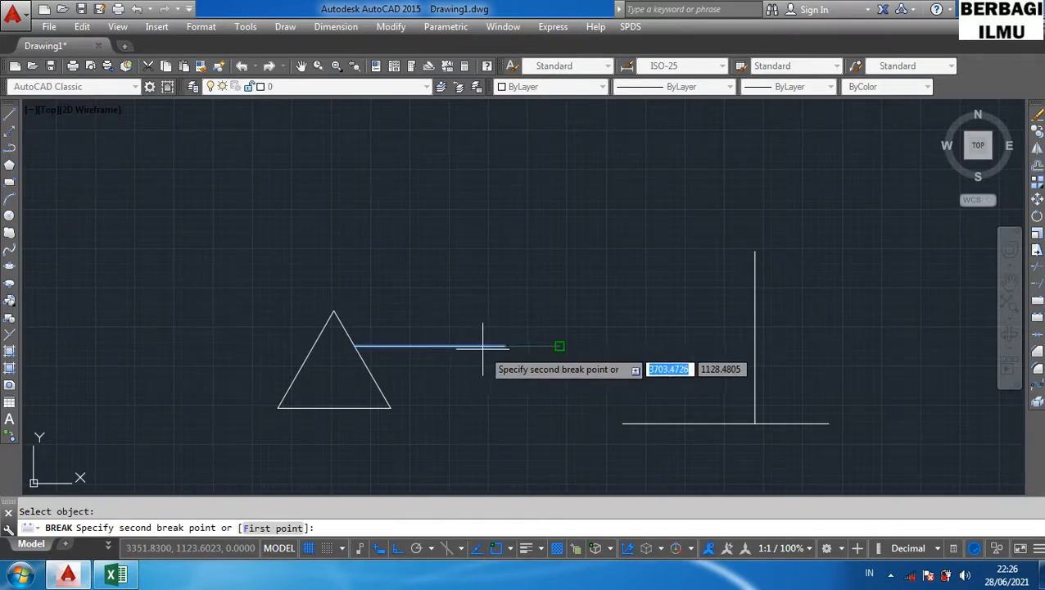
click(431, 346)
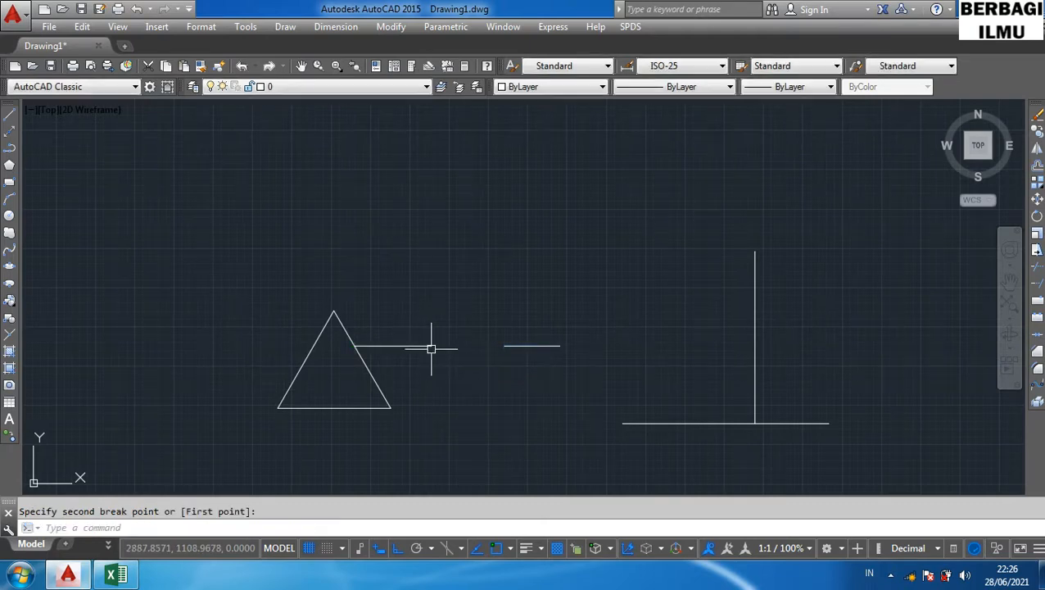
- Select each of the two horizontal line pieces in turn to inspect the break
click(504, 346)
click(507, 346)
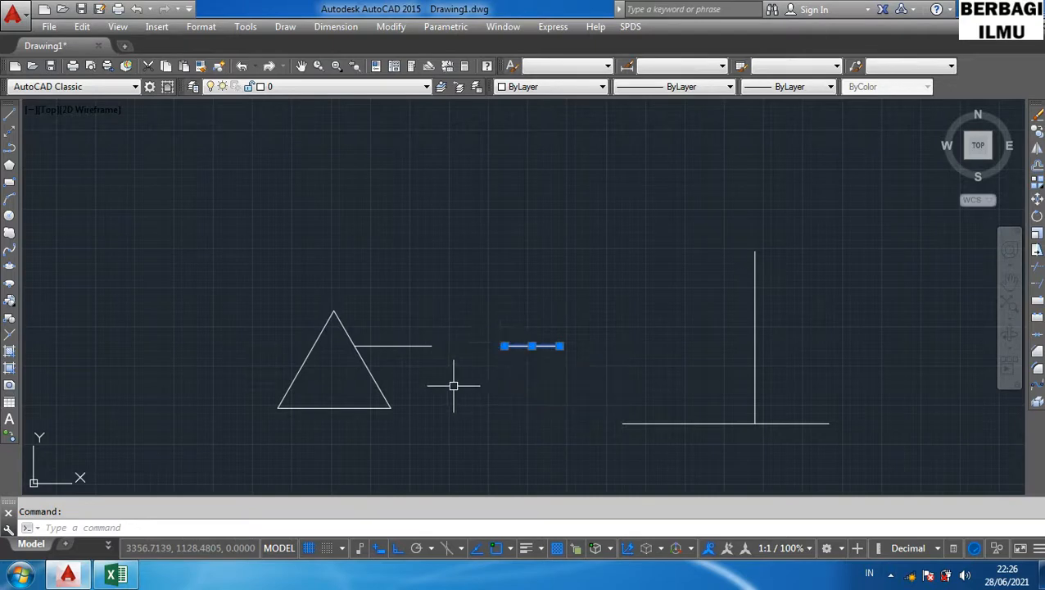
key(Escape)
click(417, 345)
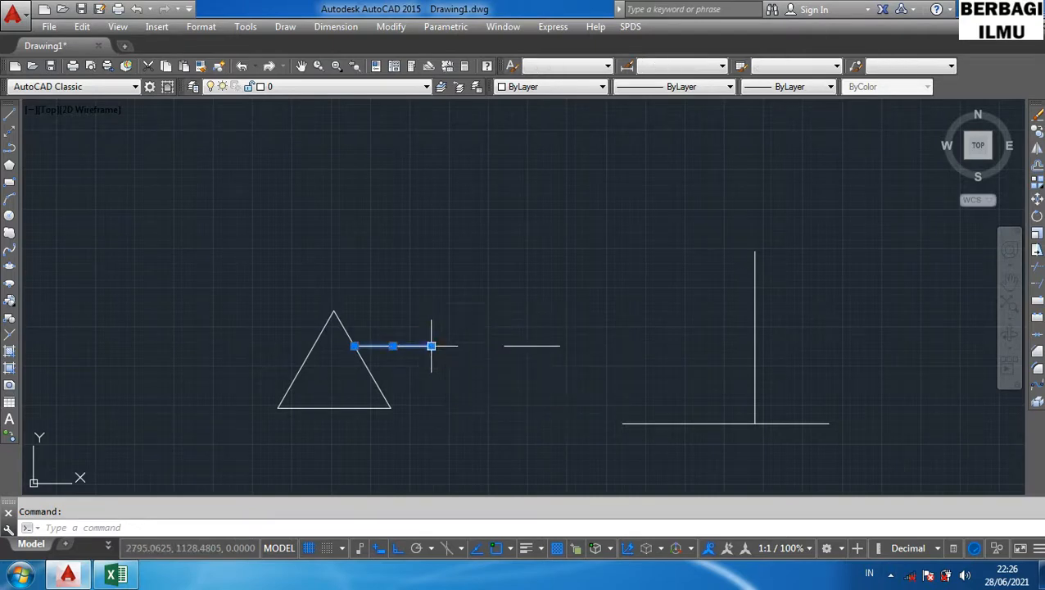
key(Escape)
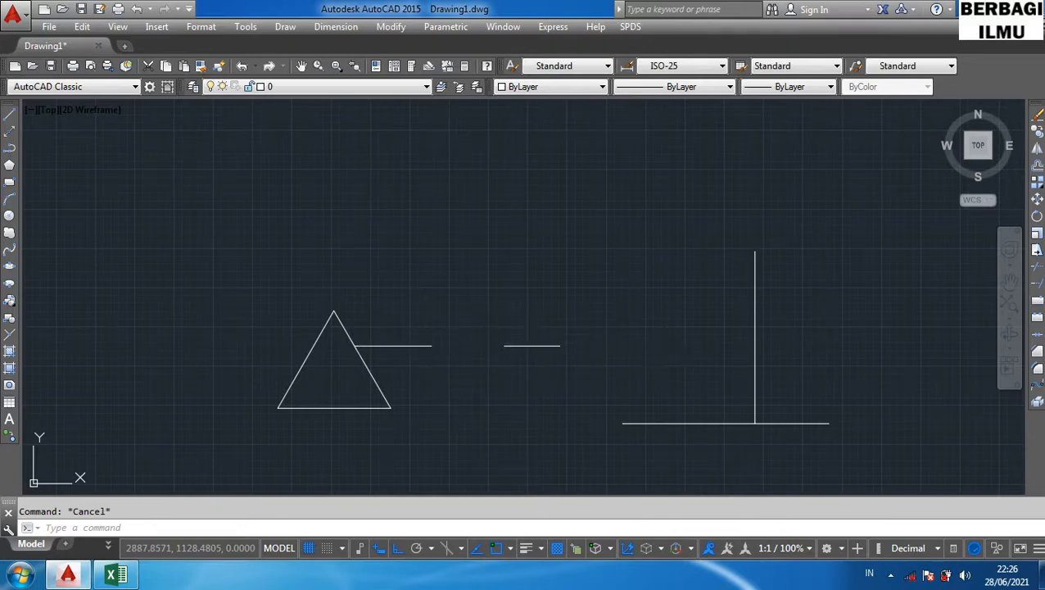
click(532, 345)
click(416, 346)
key(Escape)
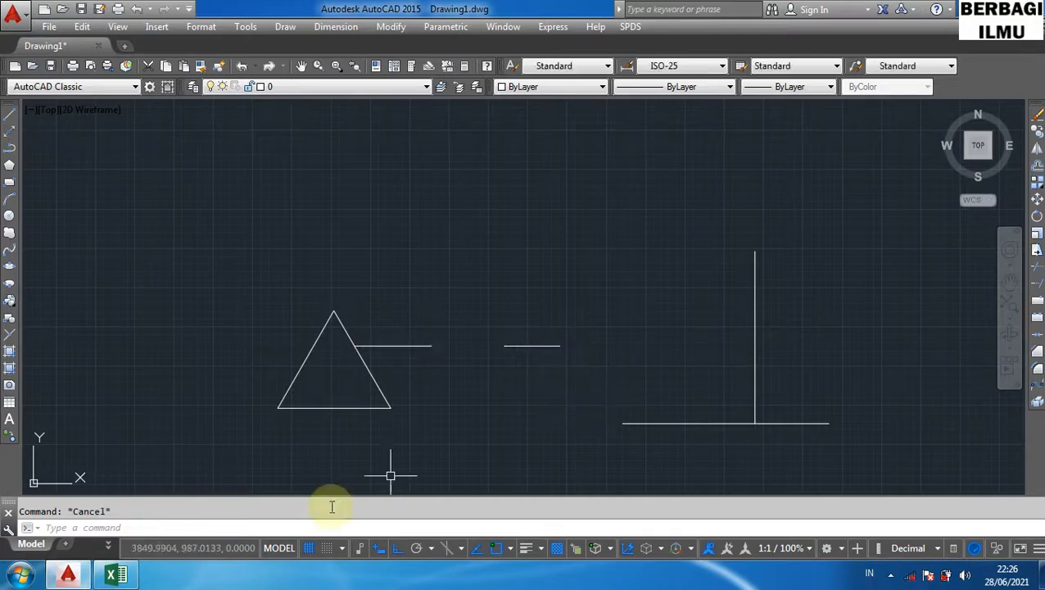
- Highlight the Join row in the shortcut table and return to the drawing
click(116, 576)
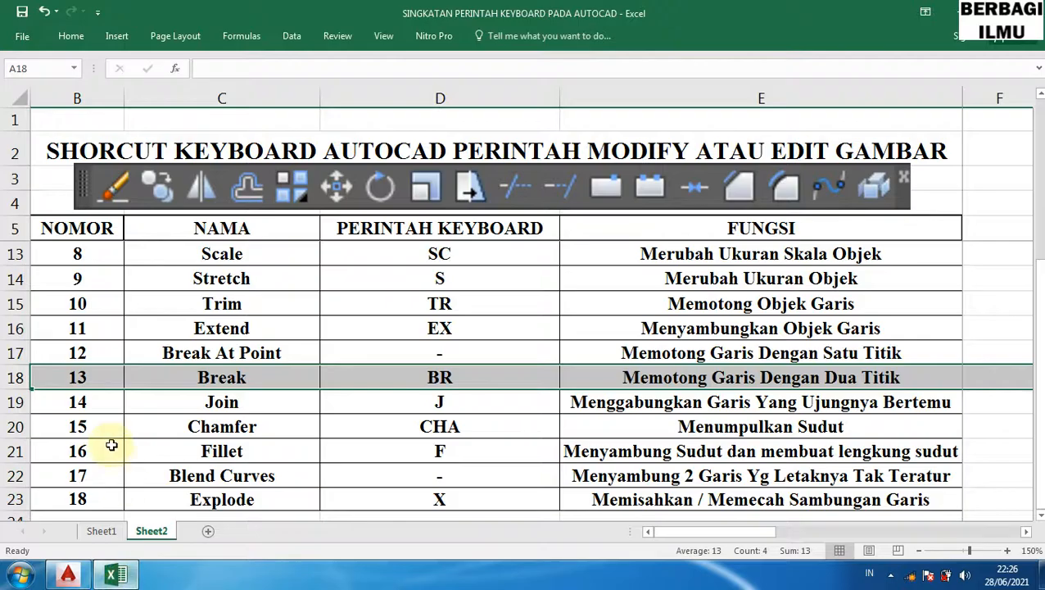
click(12, 401)
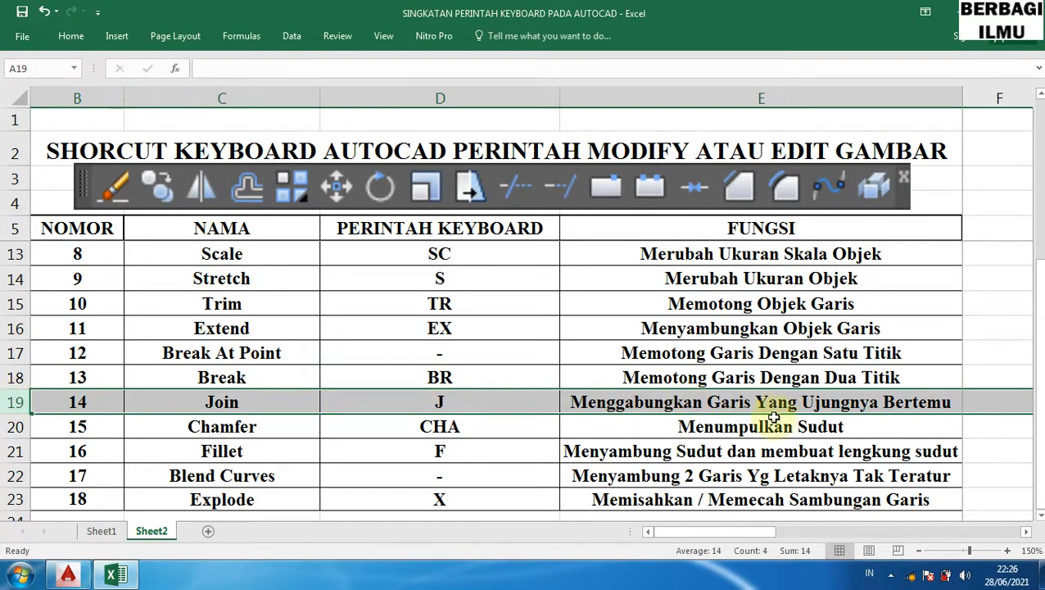
click(111, 577)
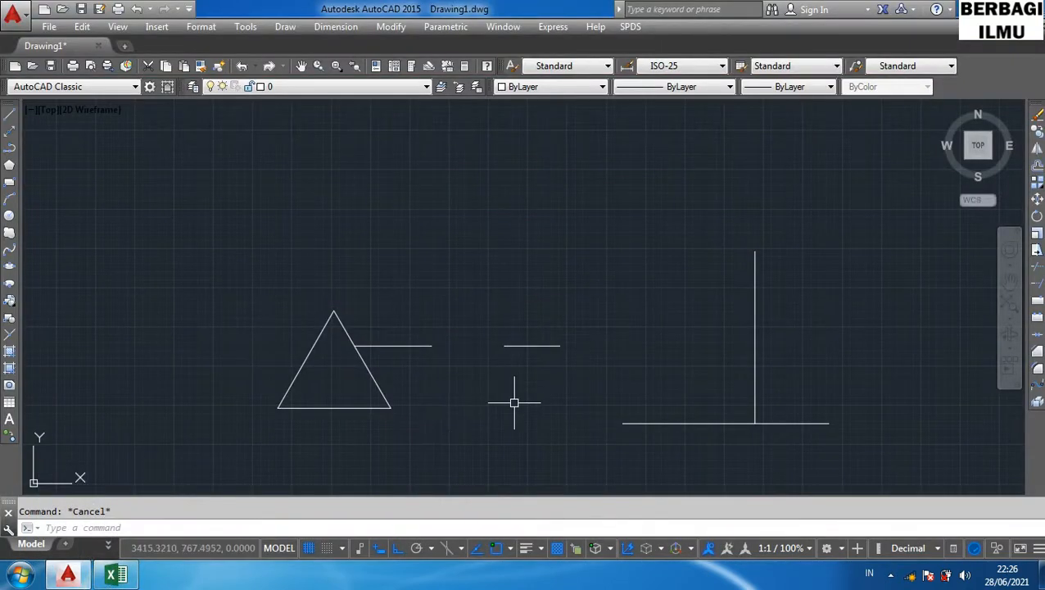
- Delete the two broken horizontal line pieces and the two perpendicular lines on the right
click(592, 364)
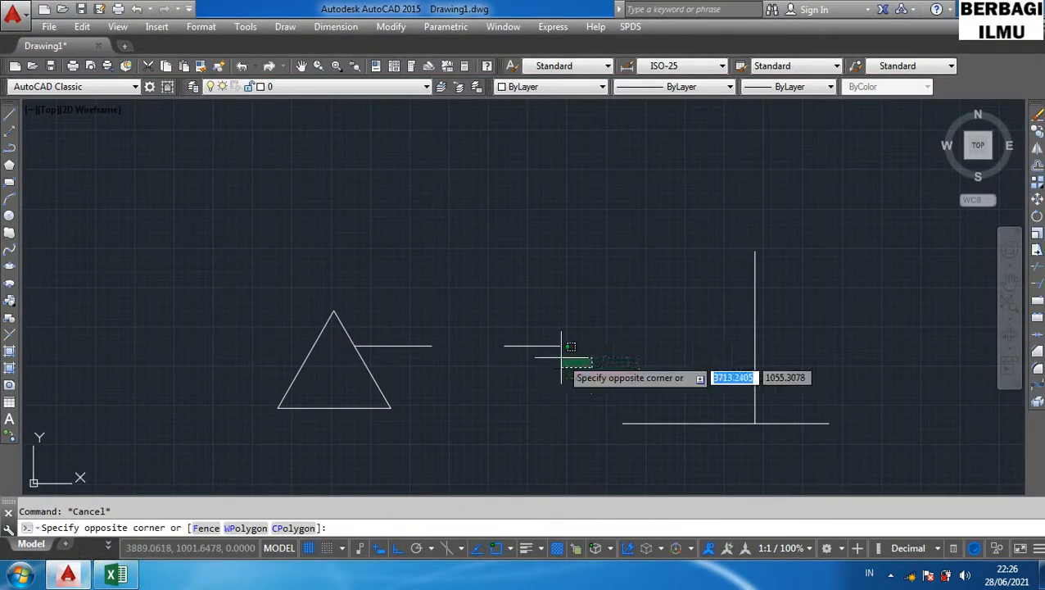
click(486, 341)
key(Delete)
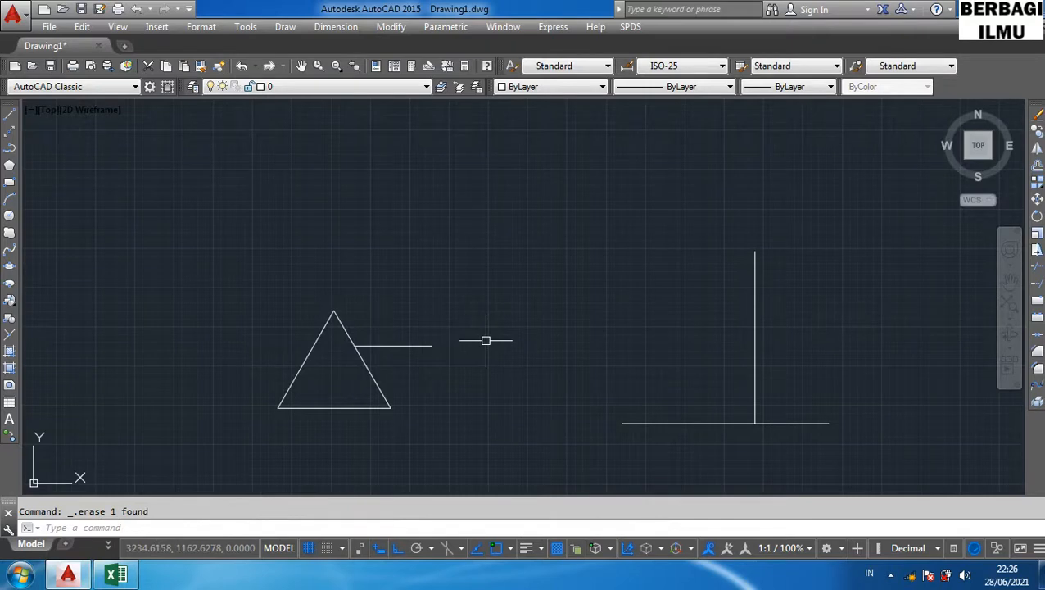
click(448, 352)
click(396, 313)
key(Delete)
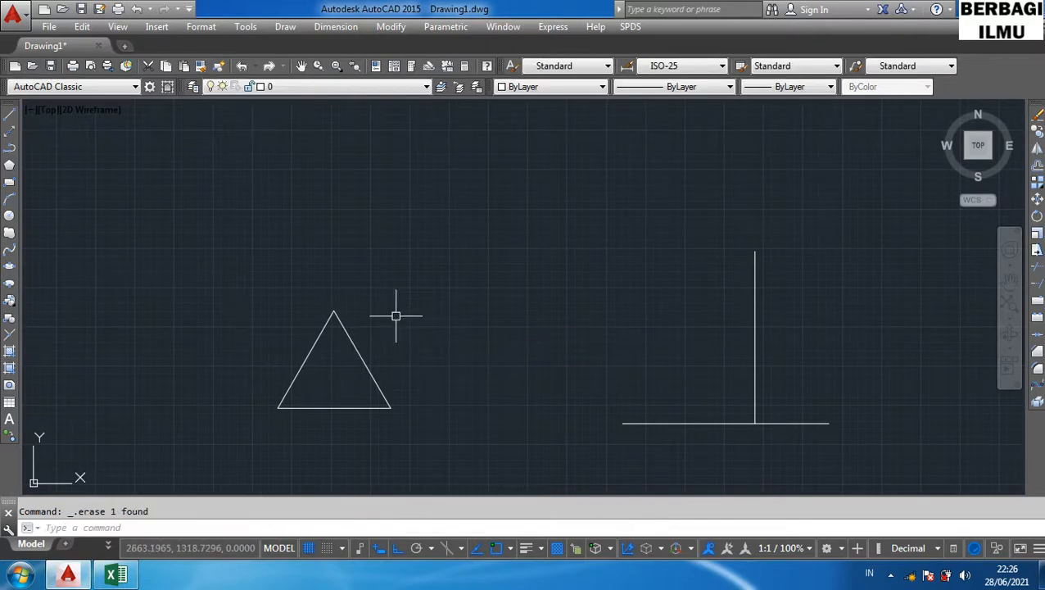
click(811, 446)
click(674, 273)
key(Delete)
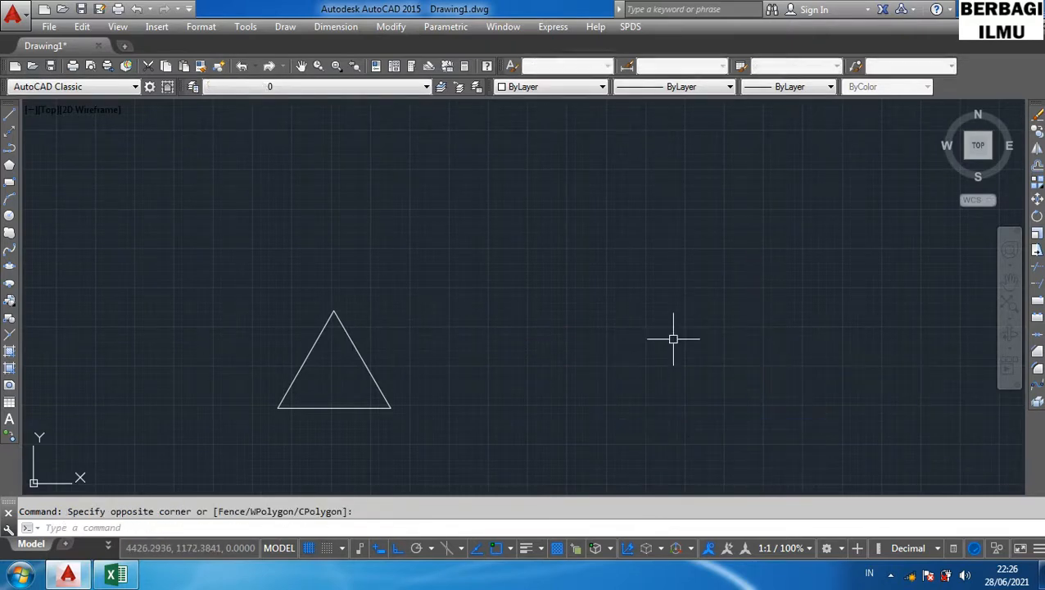
- Draw a four-segment zigzag of connected lines to the right of the triangle with the Line command
text(l)
key(Return)
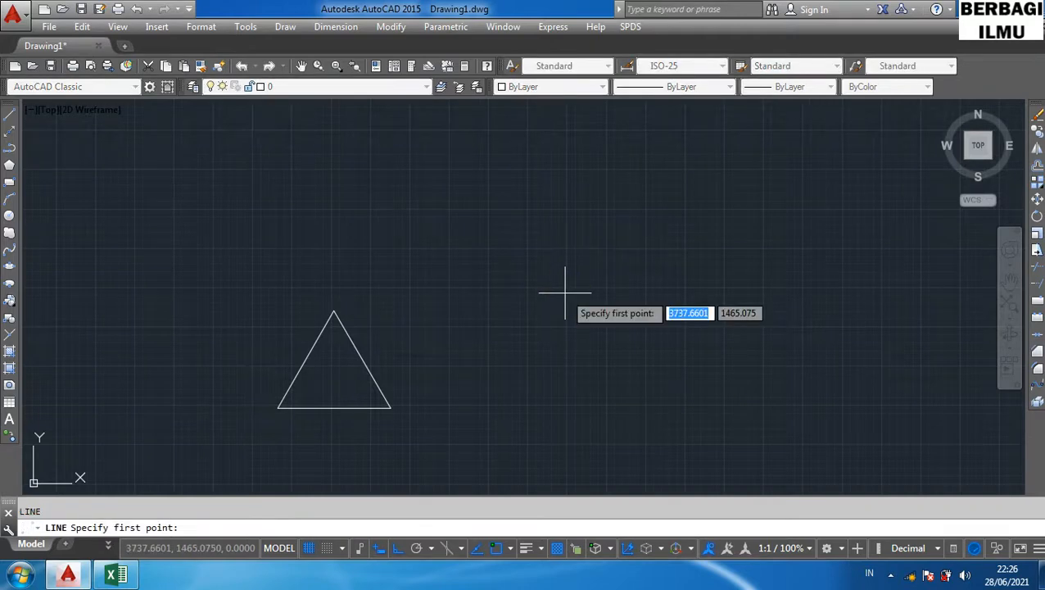
click(534, 356)
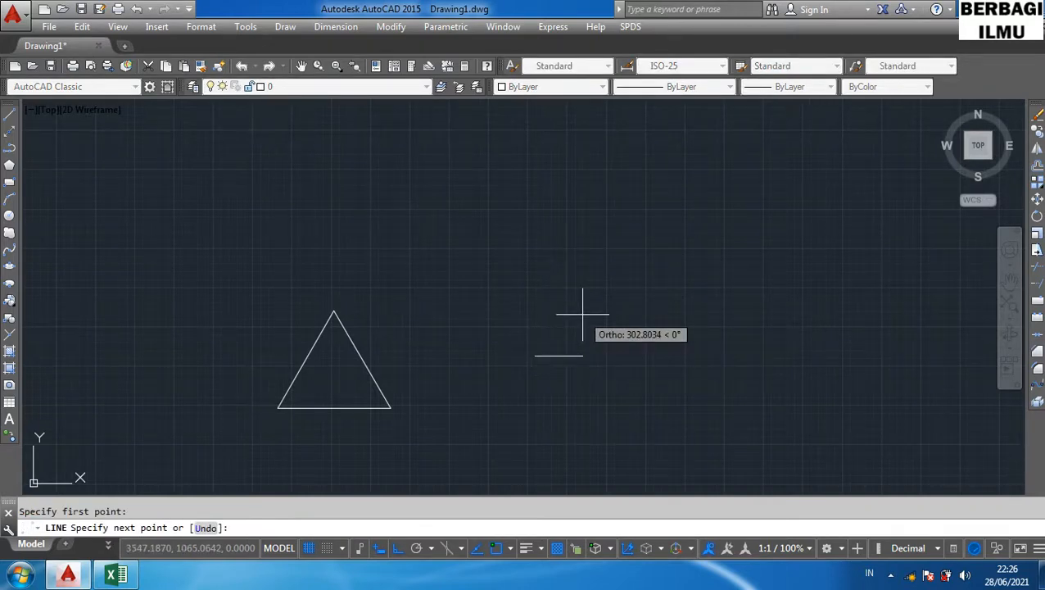
key(F8)
click(610, 316)
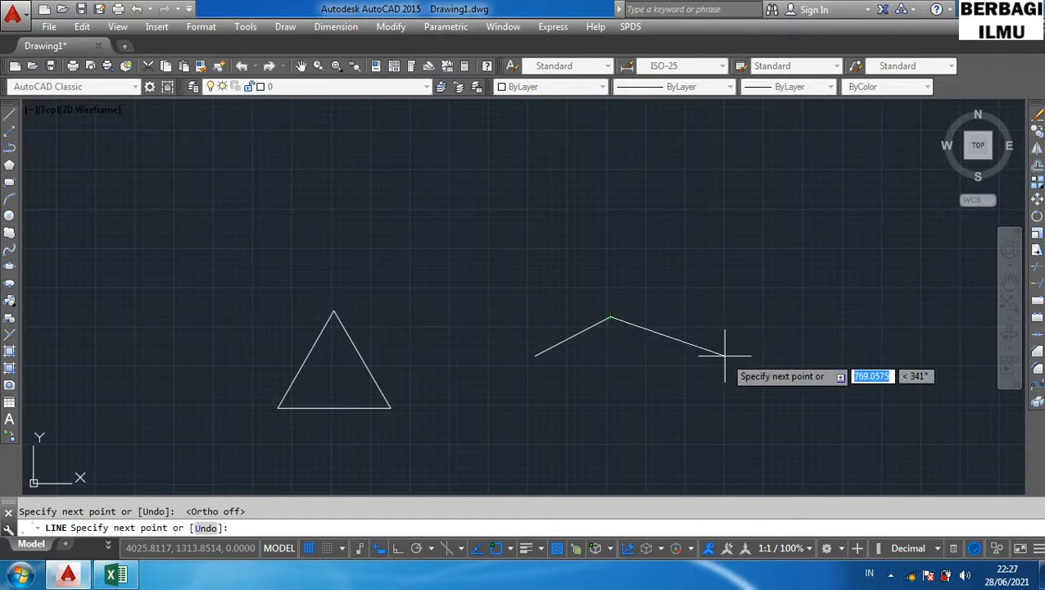
click(726, 348)
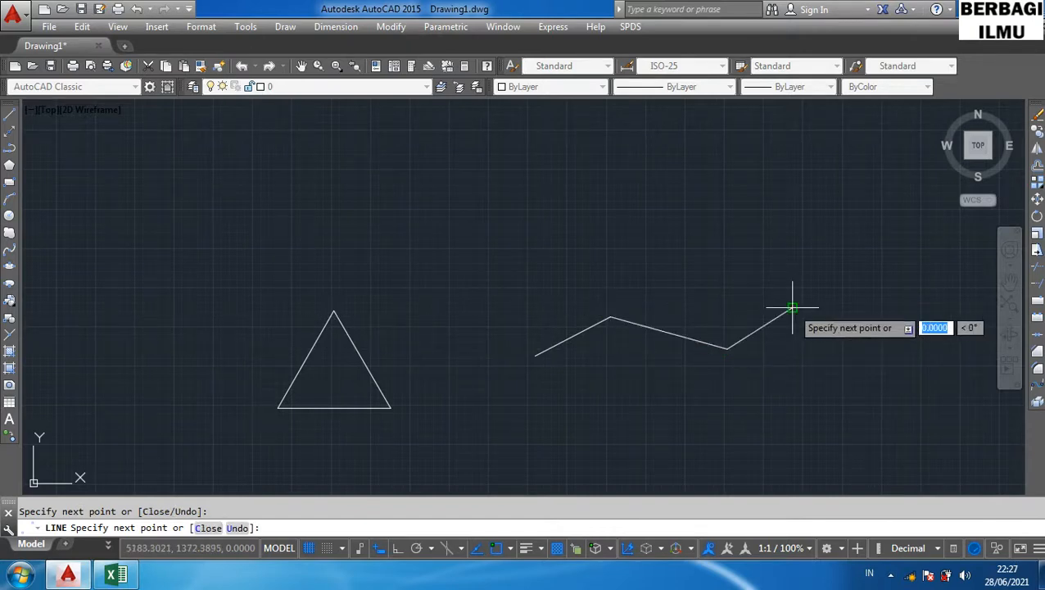
click(792, 308)
click(856, 356)
key(Return)
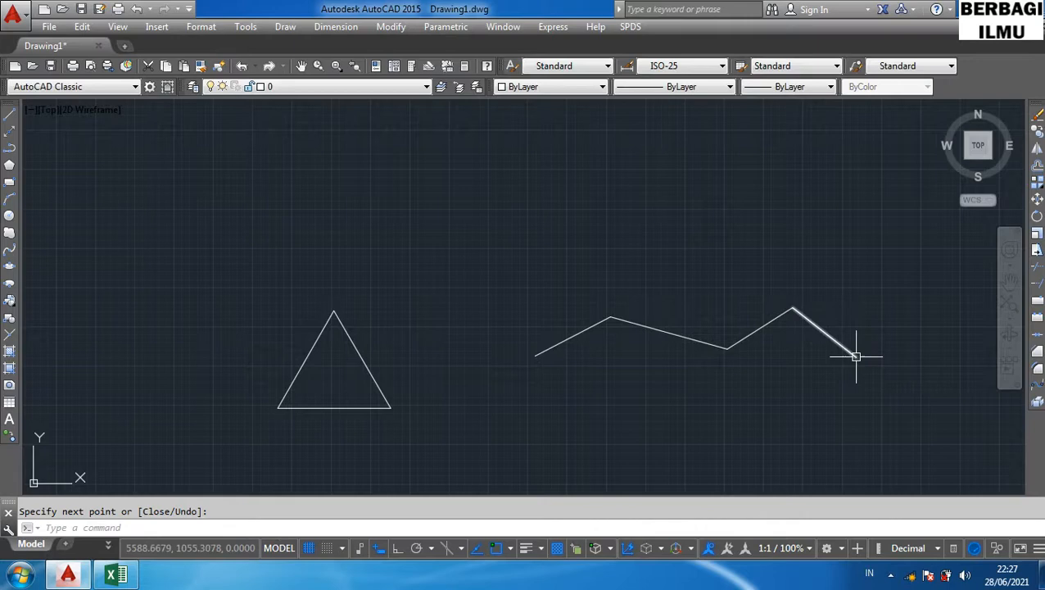
- Select a zigzag segment and the triangle in turn to check which objects are separate
click(552, 341)
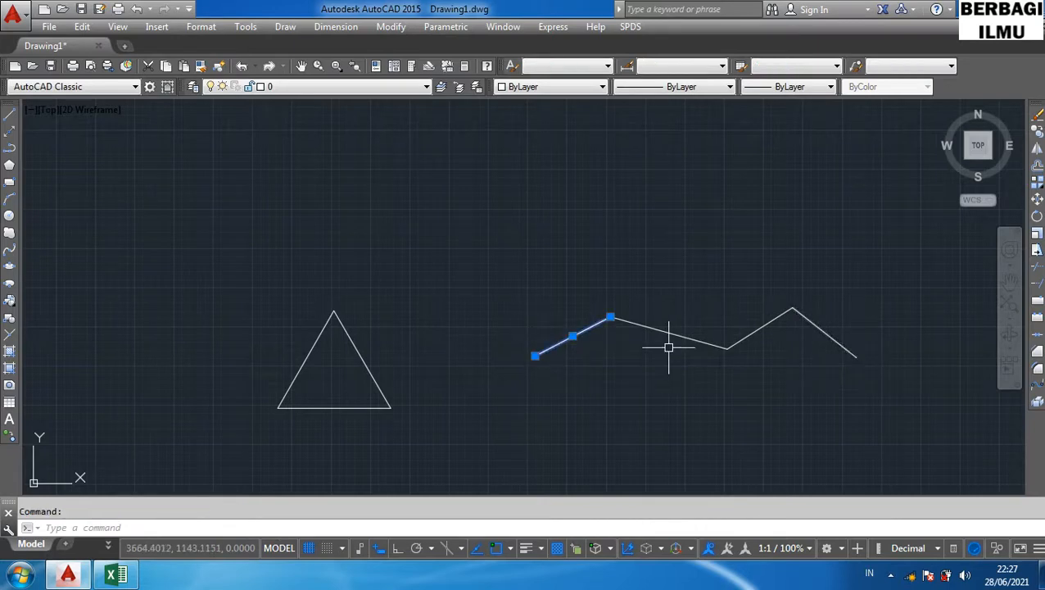
key(Escape)
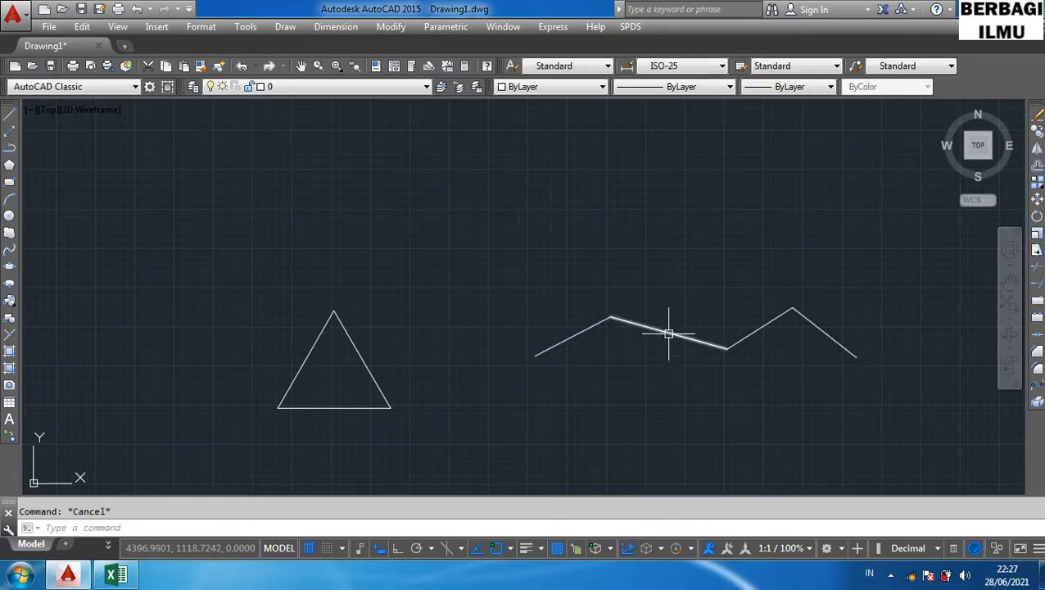
click(668, 332)
key(Escape)
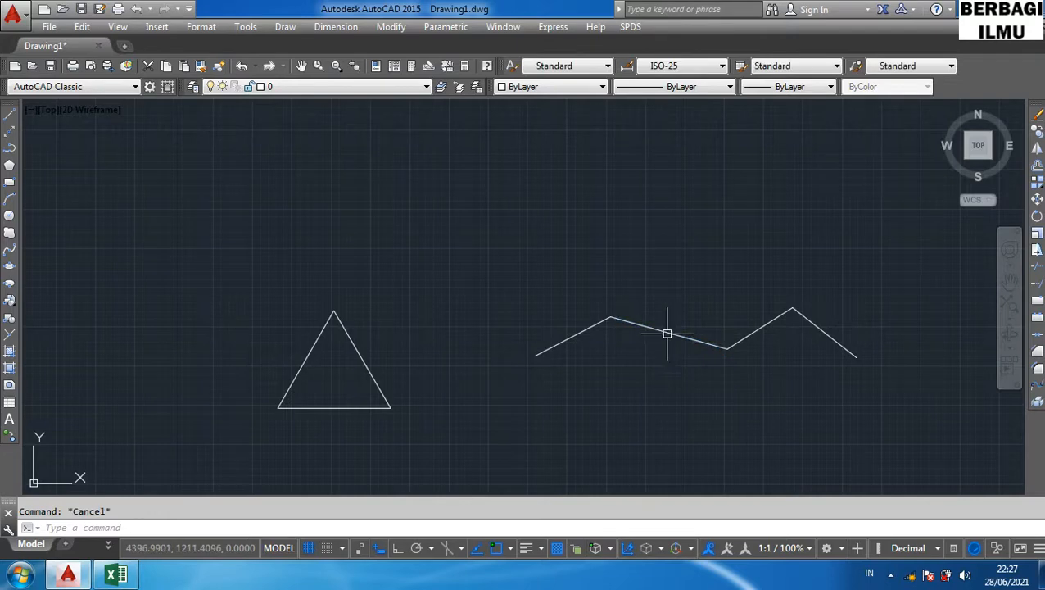
click(363, 359)
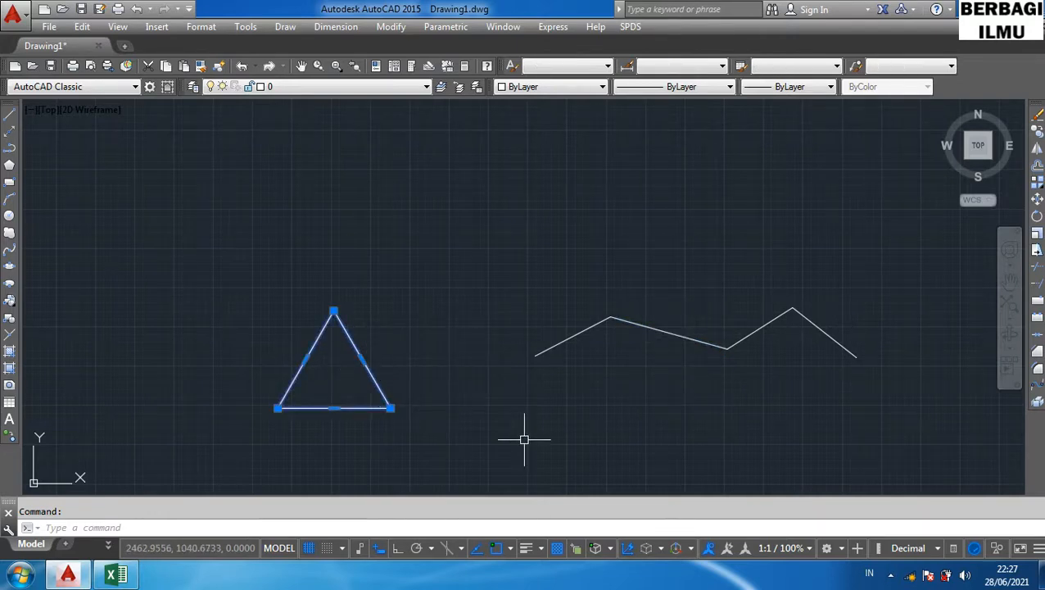
key(Escape)
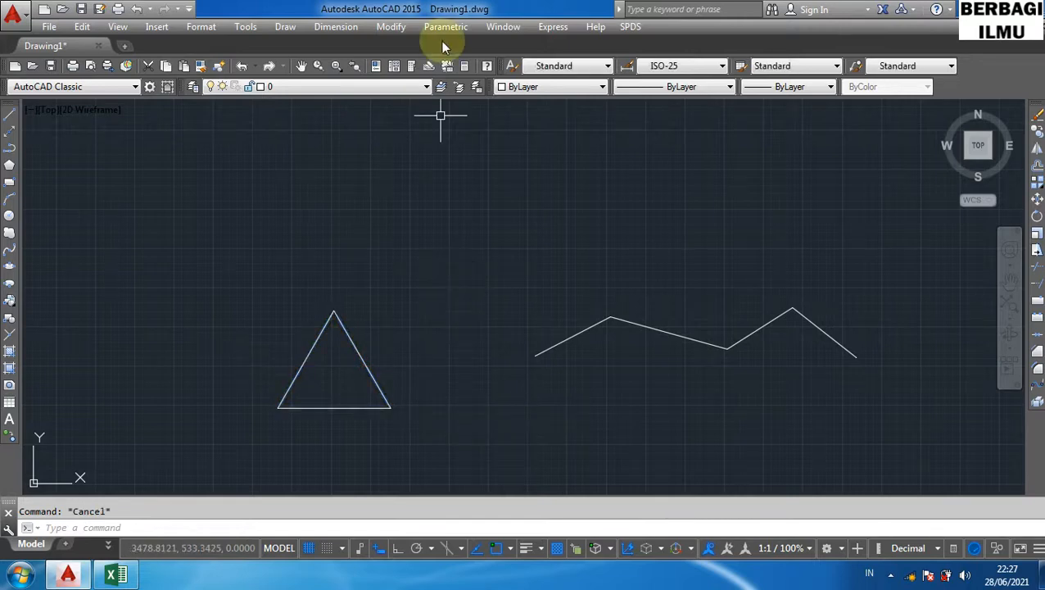
text(rec)
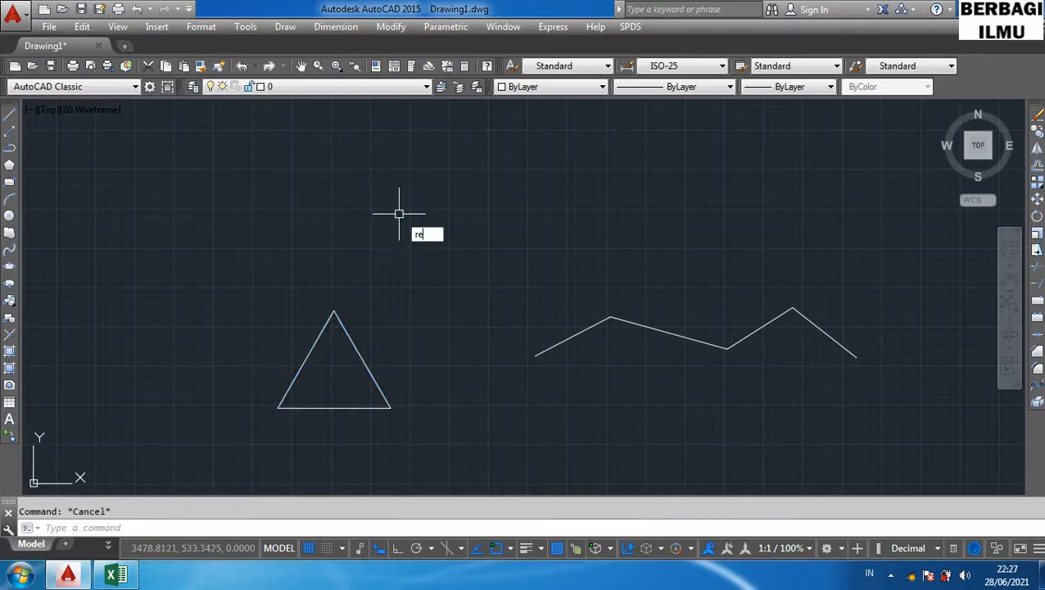
key(Return)
click(399, 214)
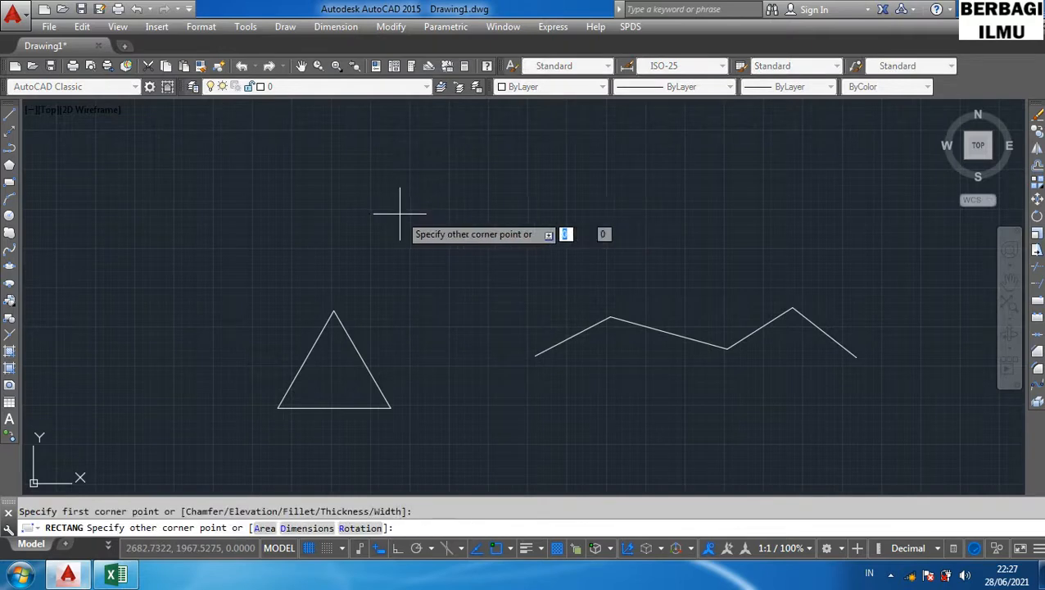
key(Escape)
- Draw a closed four-sided tilted square above and between the triangle and zigzag with the Line command
text(l)
key(Return)
click(439, 244)
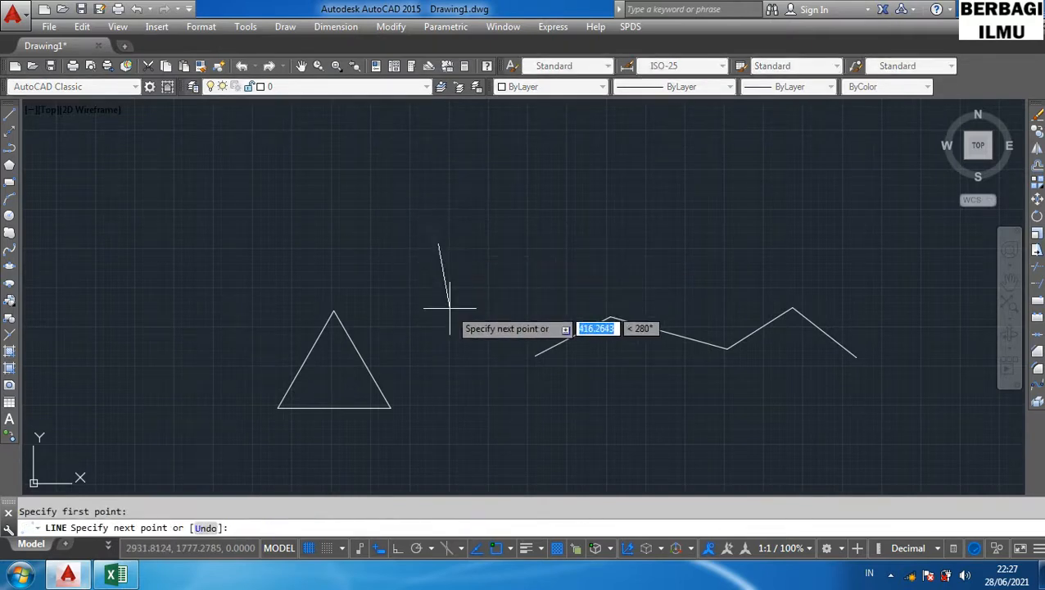
click(449, 306)
click(527, 287)
click(505, 226)
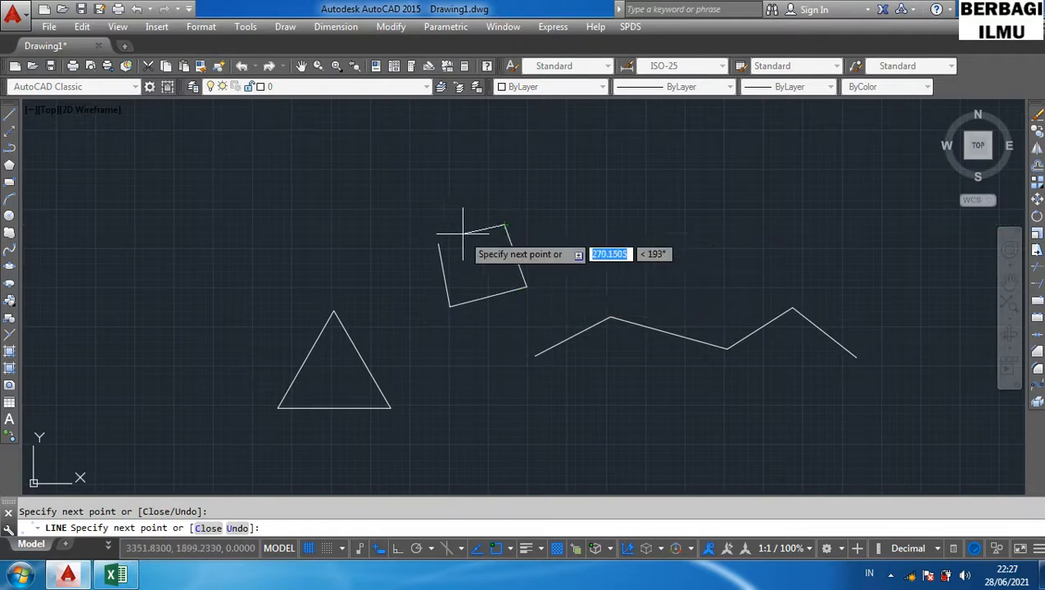
click(439, 244)
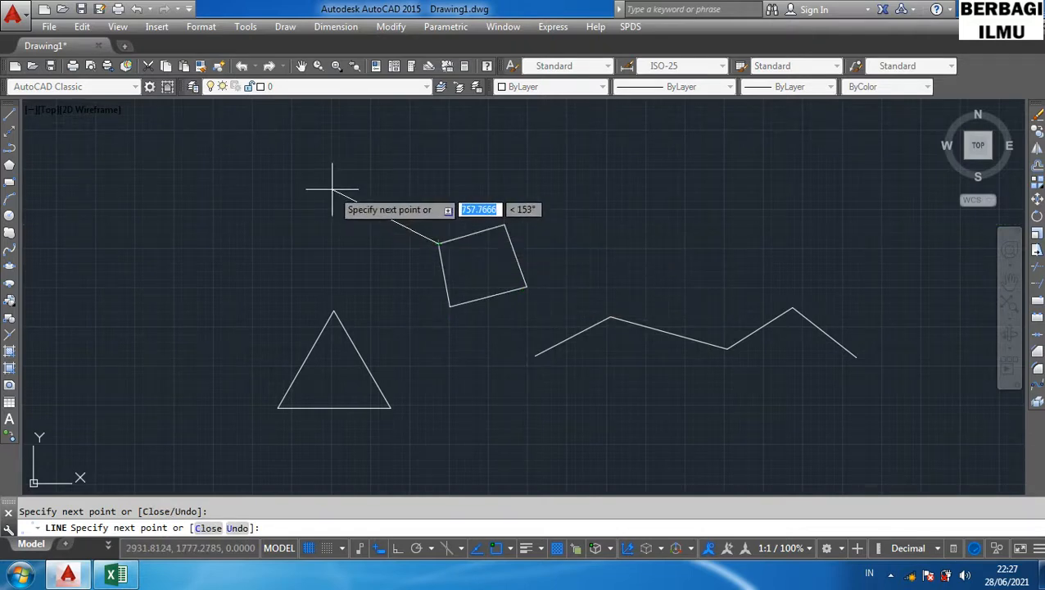
key(Return)
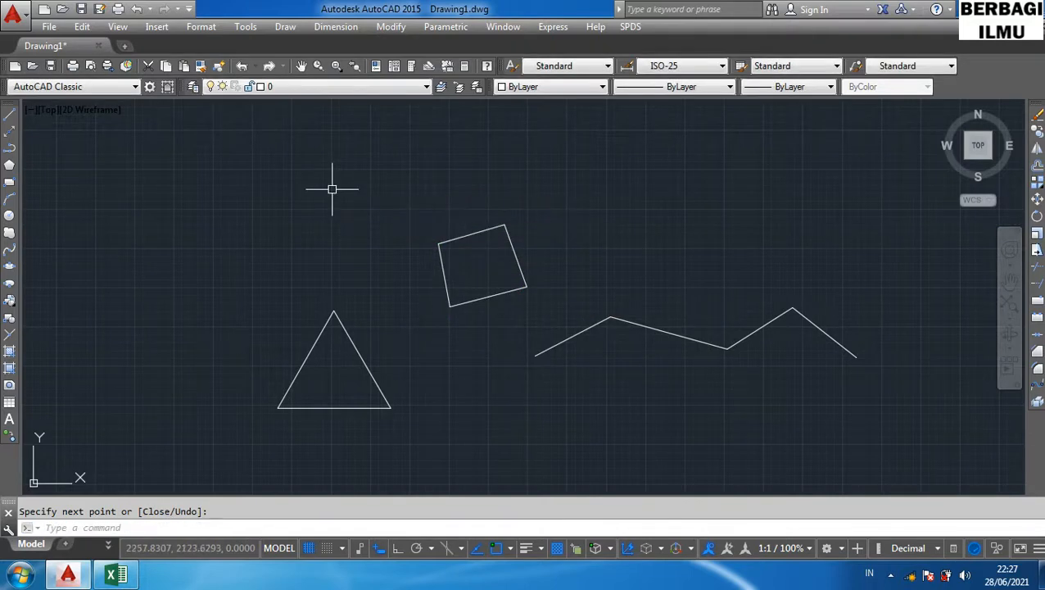
- Select the triangle and then one side of the square in turn to check which objects are separate
click(363, 361)
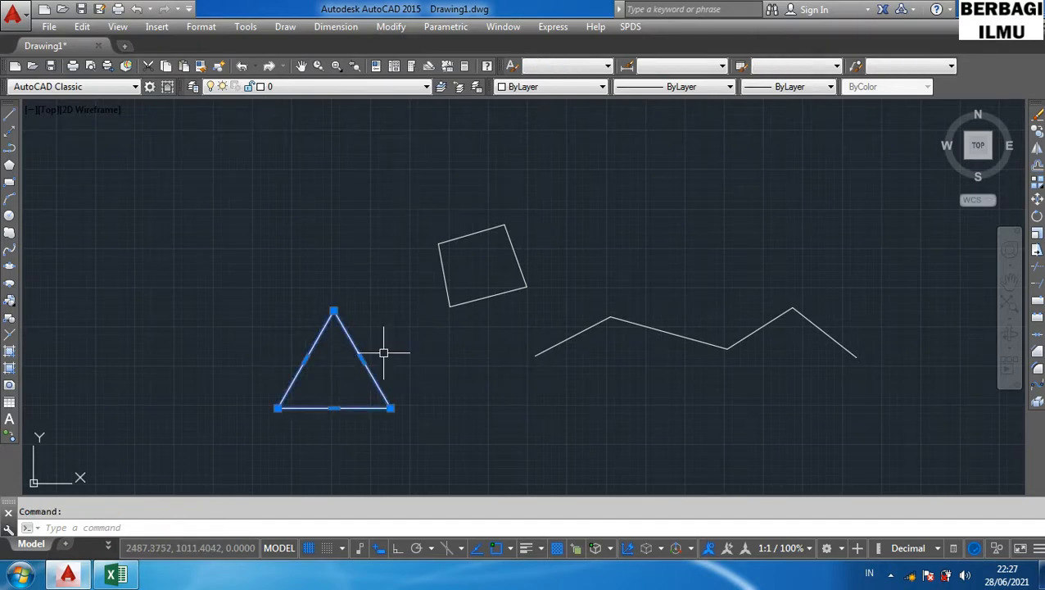
key(Escape)
click(507, 293)
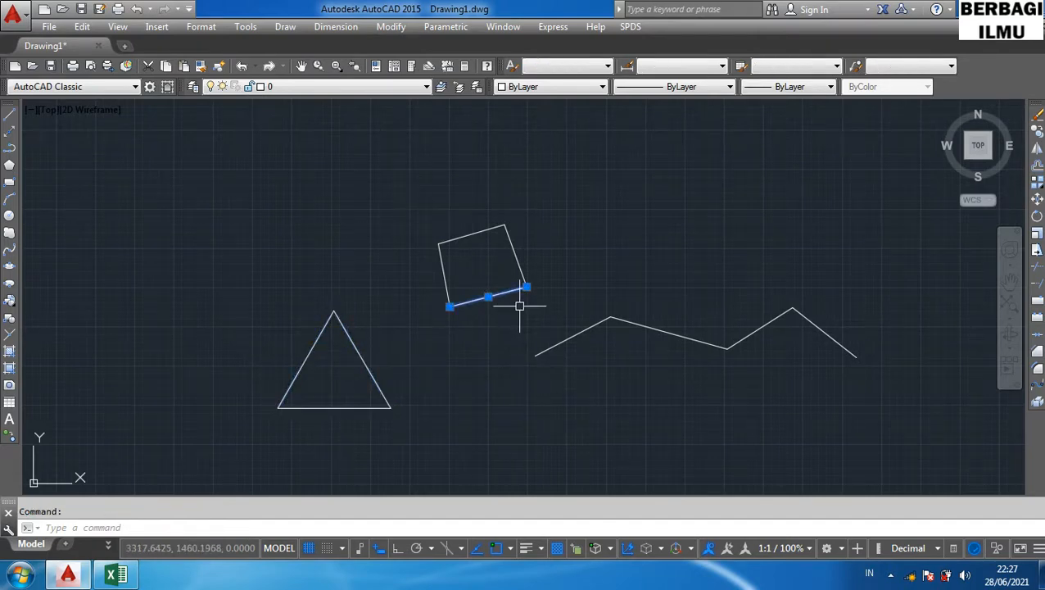
key(Escape)
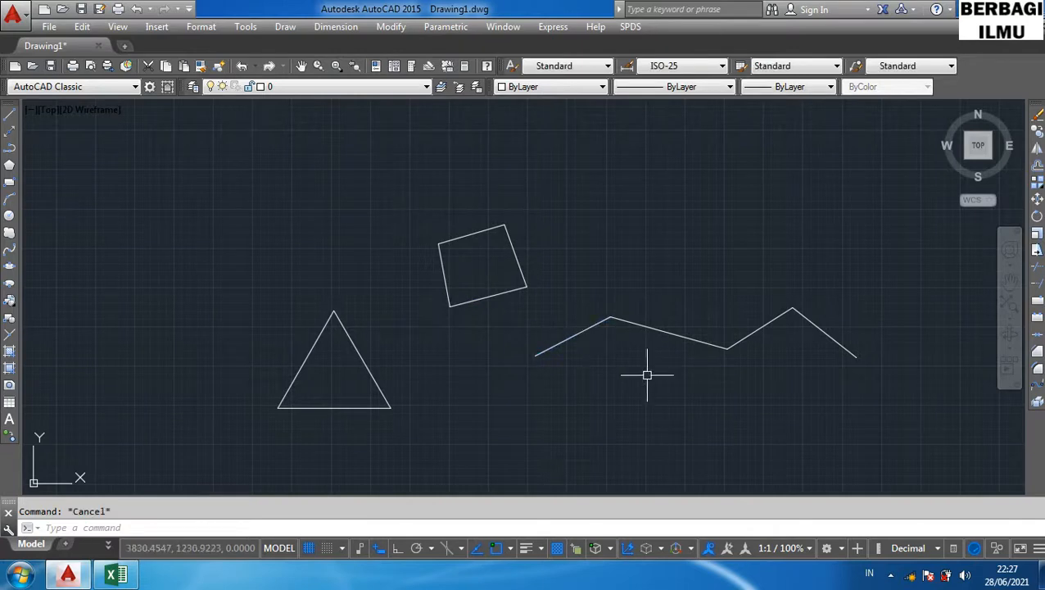
- Join the four zigzag segments into one object with the Join command using a window selection
text(J)
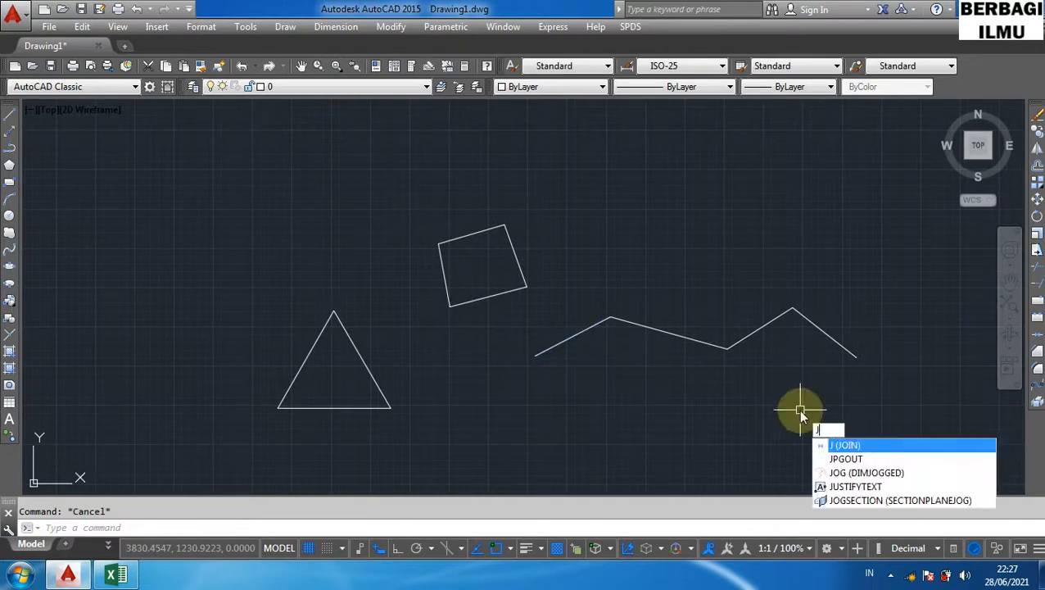
key(Return)
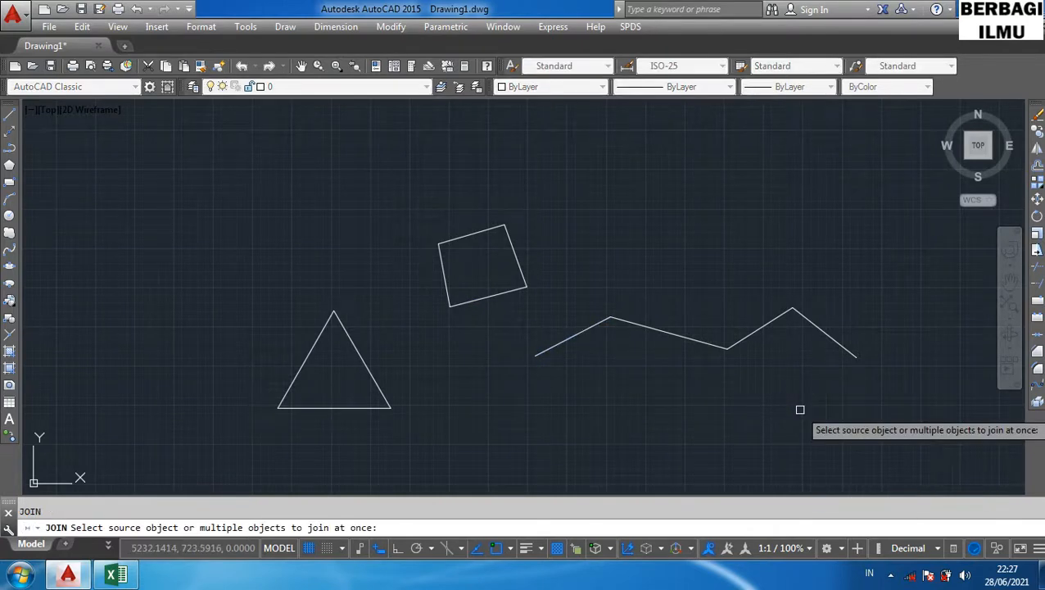
click(931, 414)
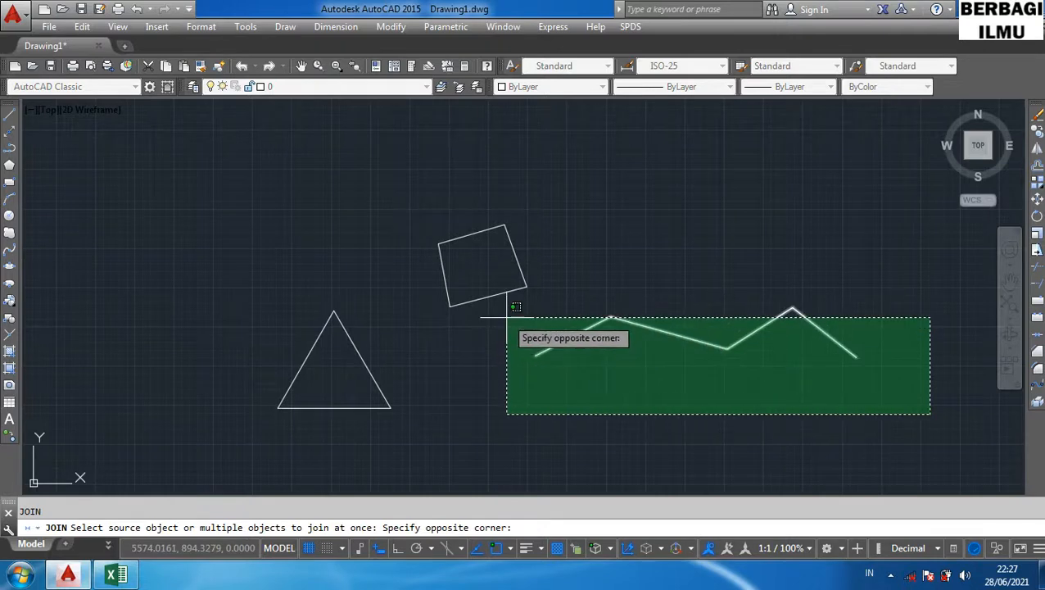
click(518, 303)
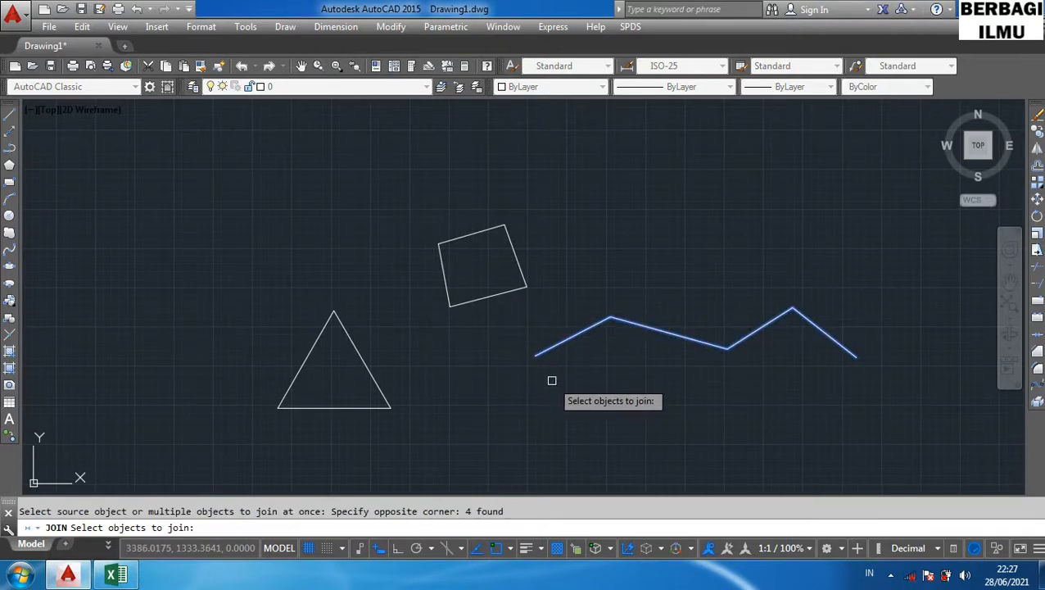
key(Return)
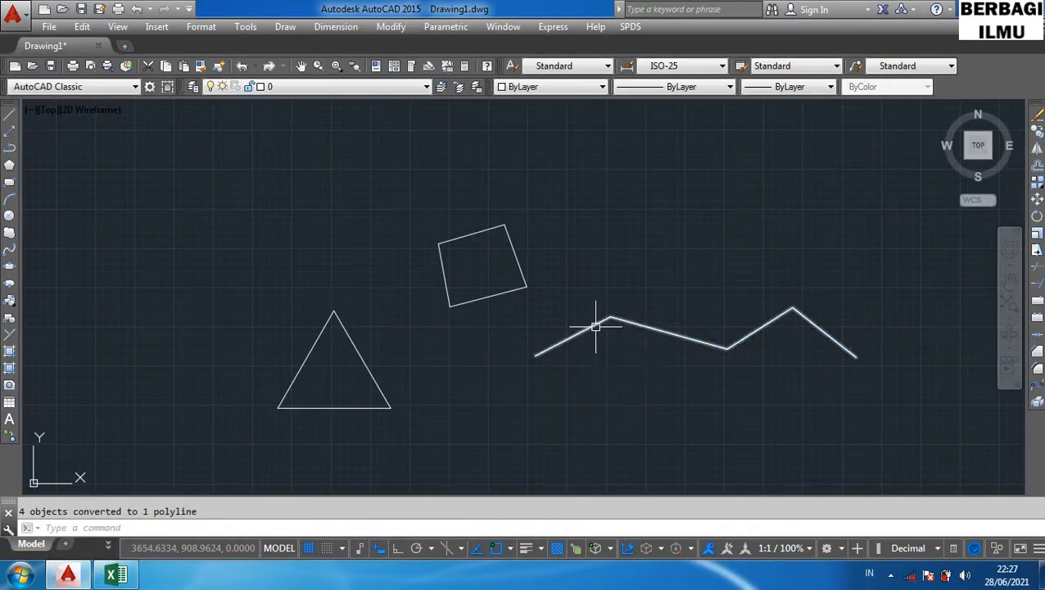
- Select the zigzag to check whether it has become a single object
click(665, 340)
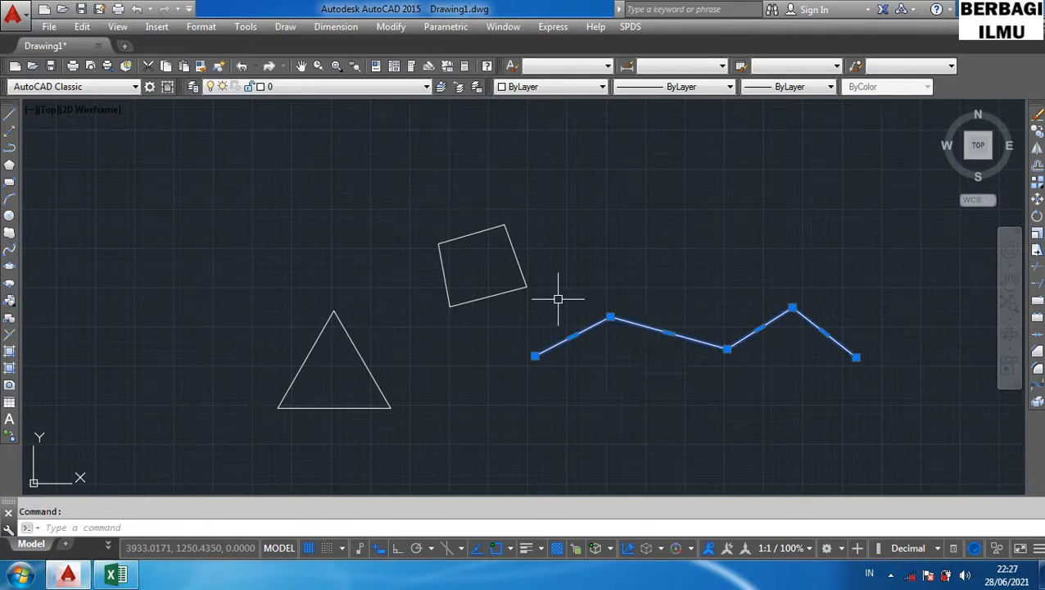
key(Escape)
click(524, 274)
key(Escape)
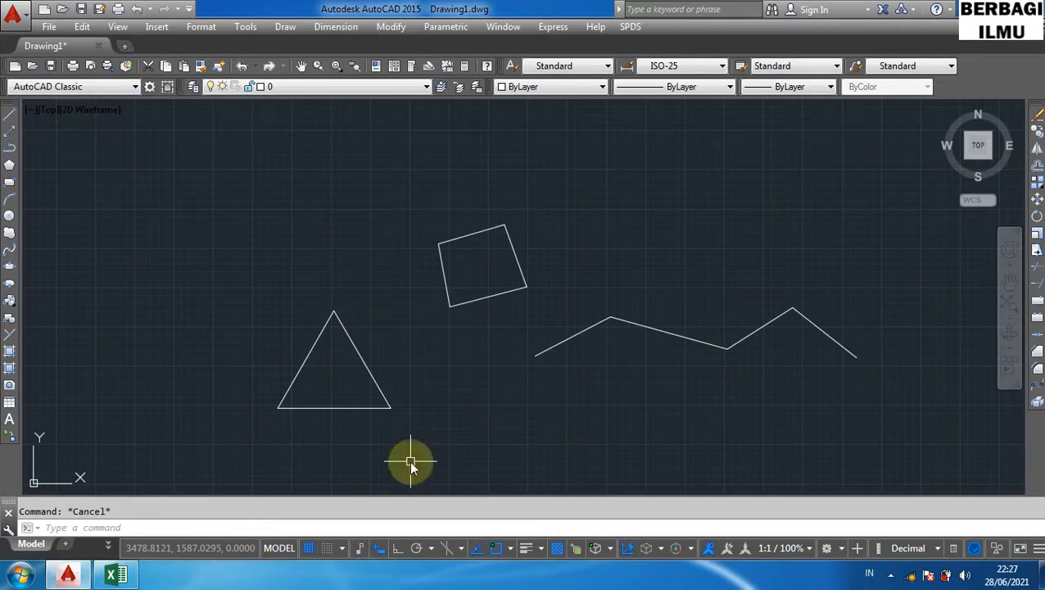
- Join the square's four lines into one object with the Join command, then select it to check
text(J)
key(Return)
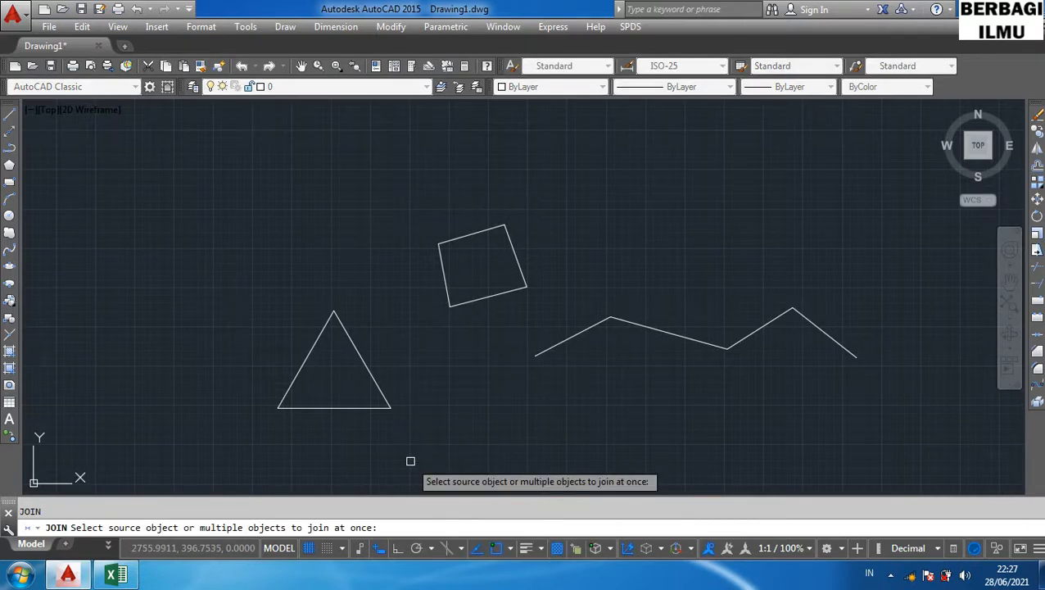
click(555, 307)
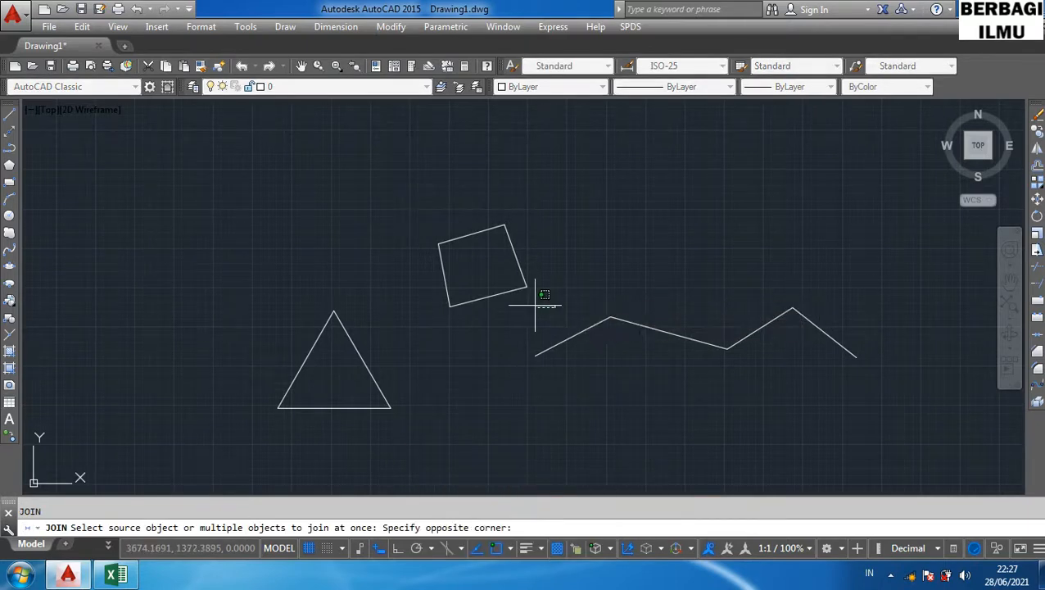
click(410, 174)
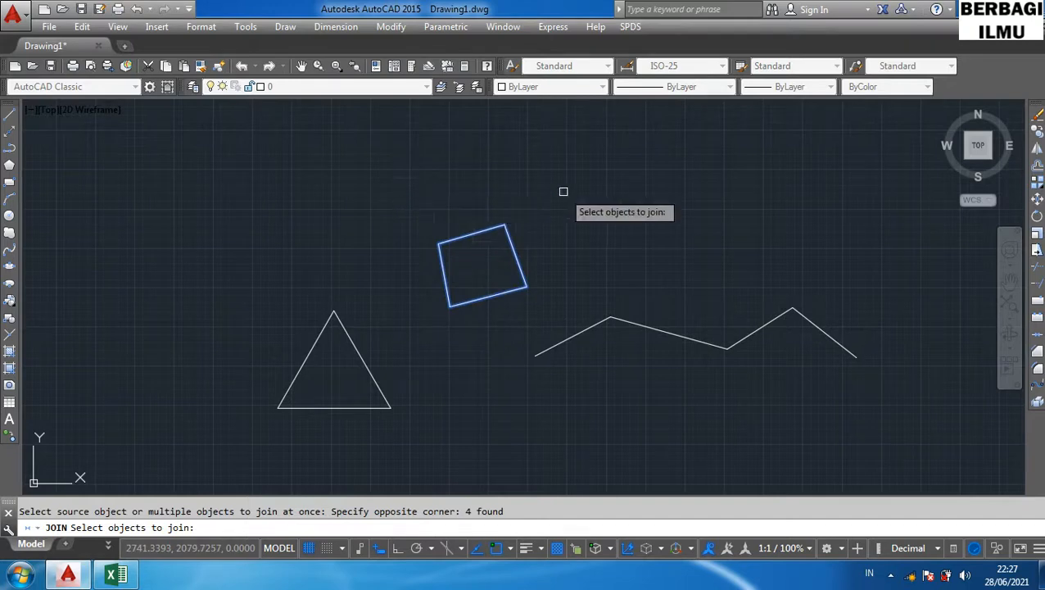
key(Return)
click(522, 262)
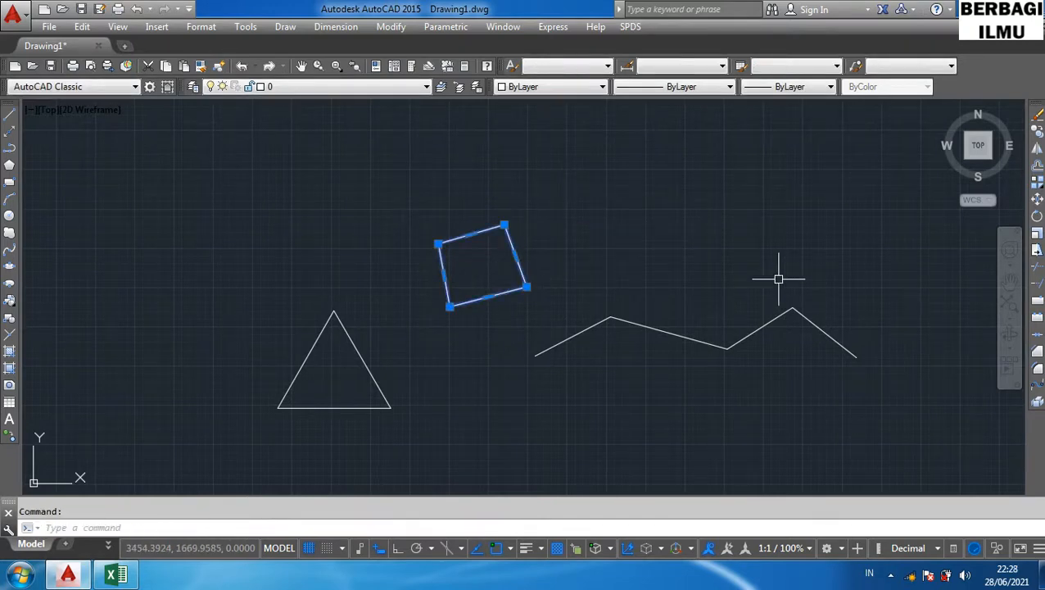
key(Escape)
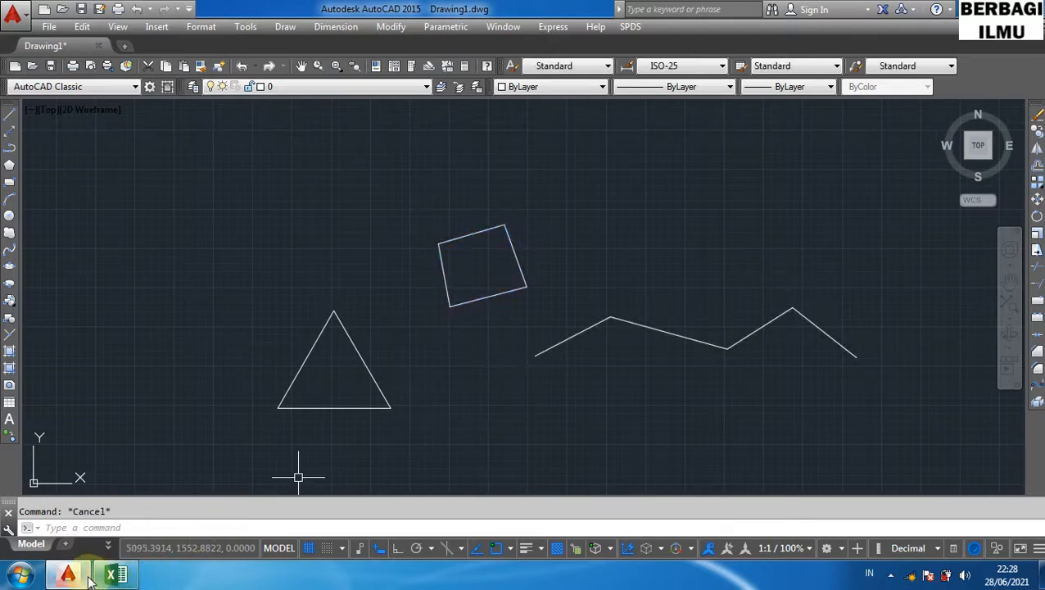
- Highlight the Chamfer row in the shortcut table and return to the drawing
click(115, 575)
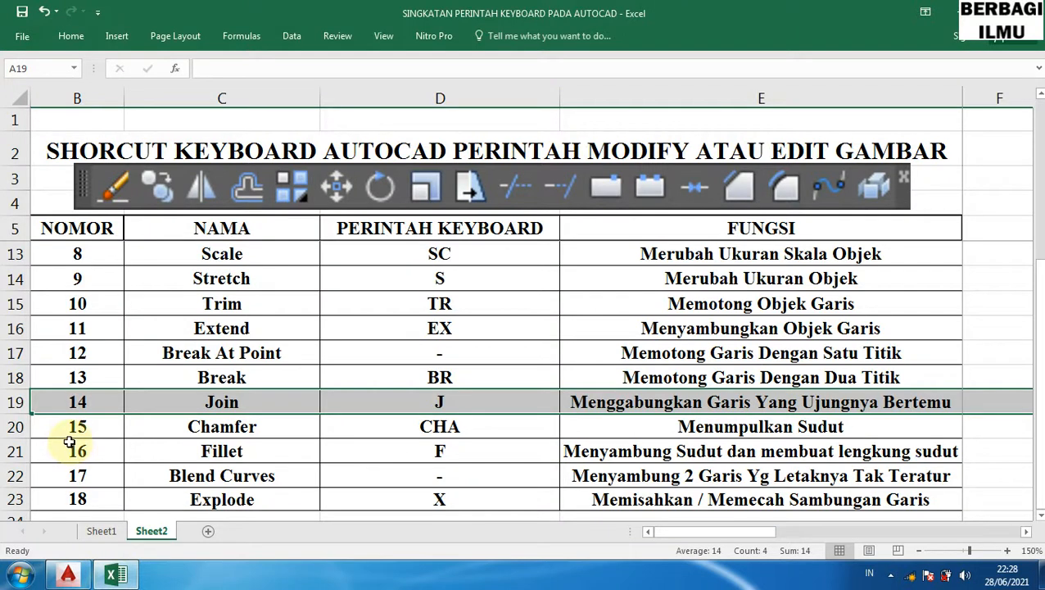
click(10, 428)
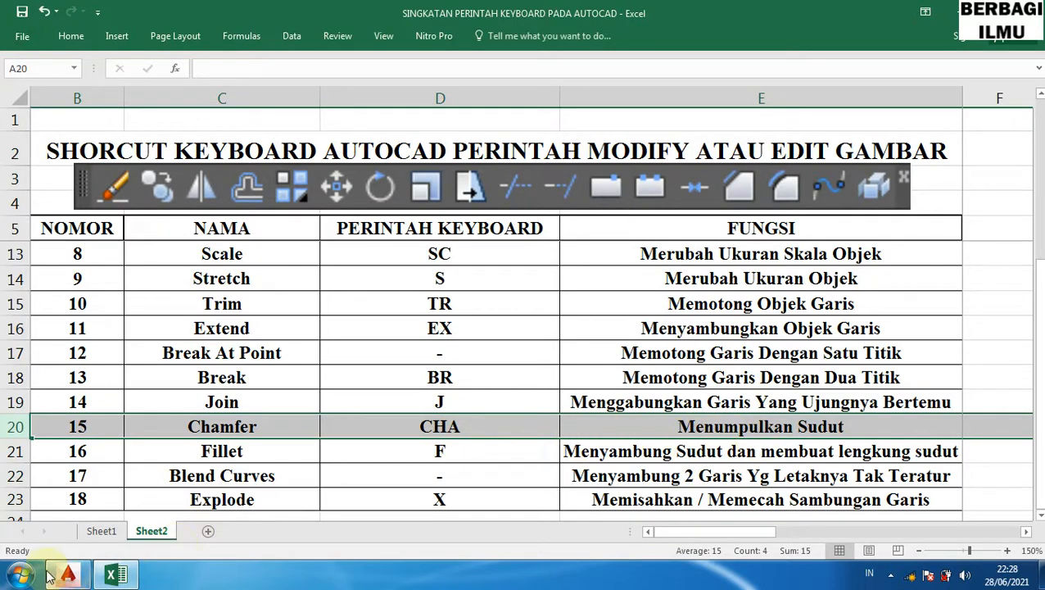
click(113, 580)
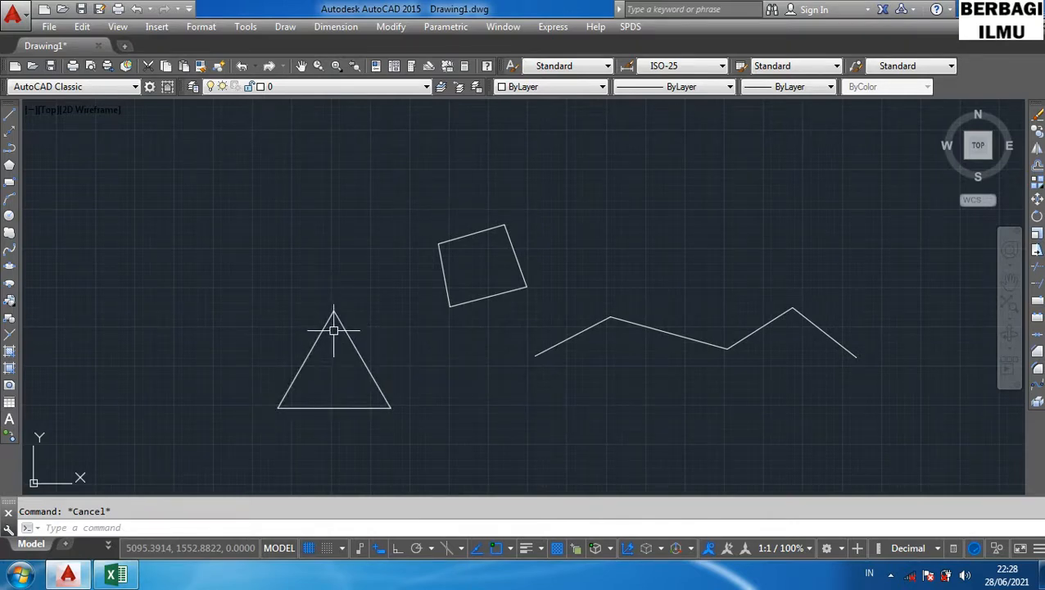
- Start the Chamfer command with its CHA alias
text(c)
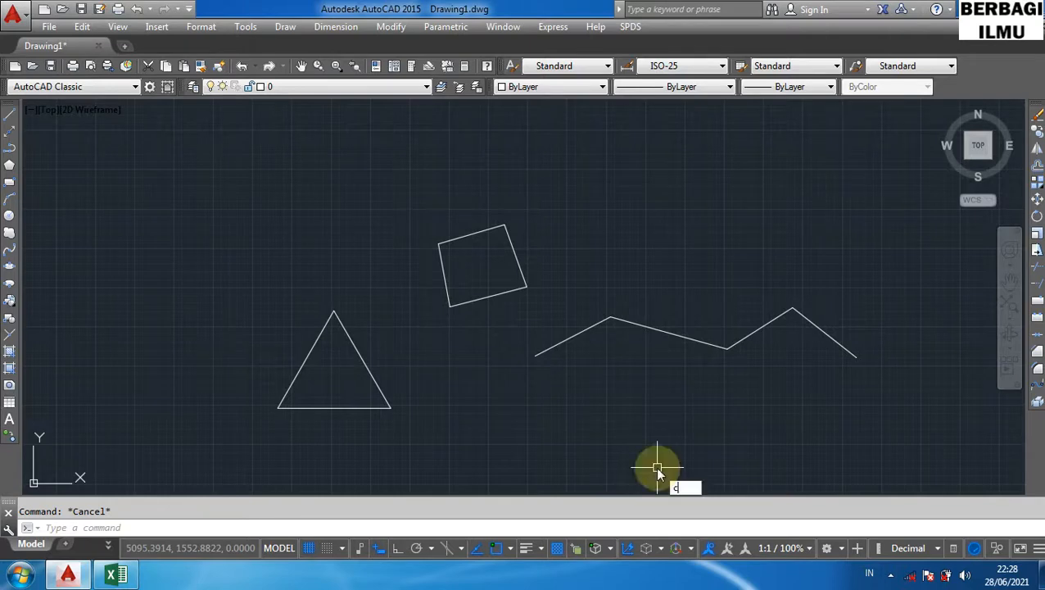
text(ha)
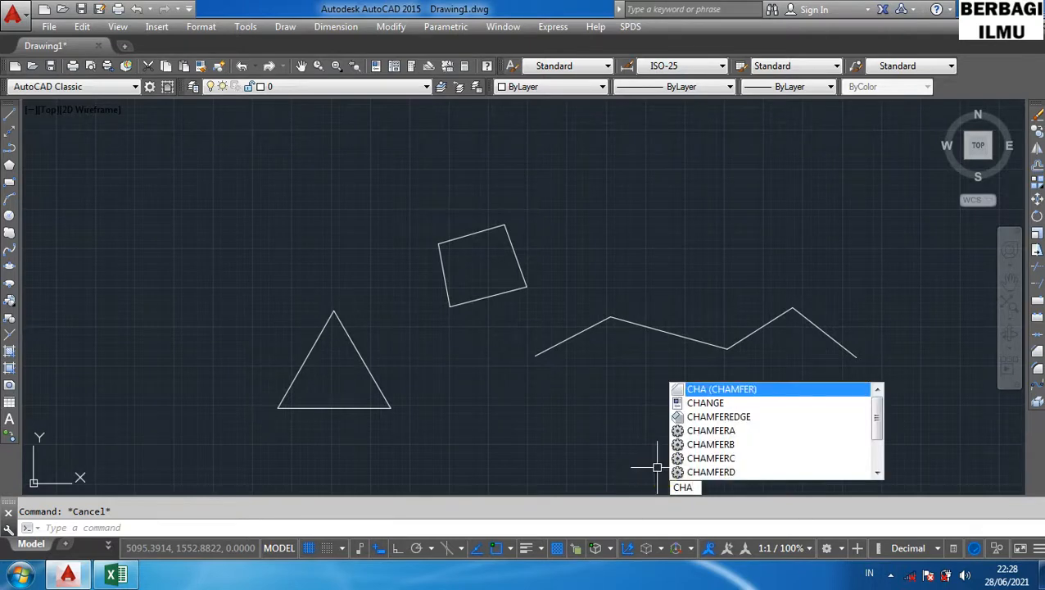
key(Return)
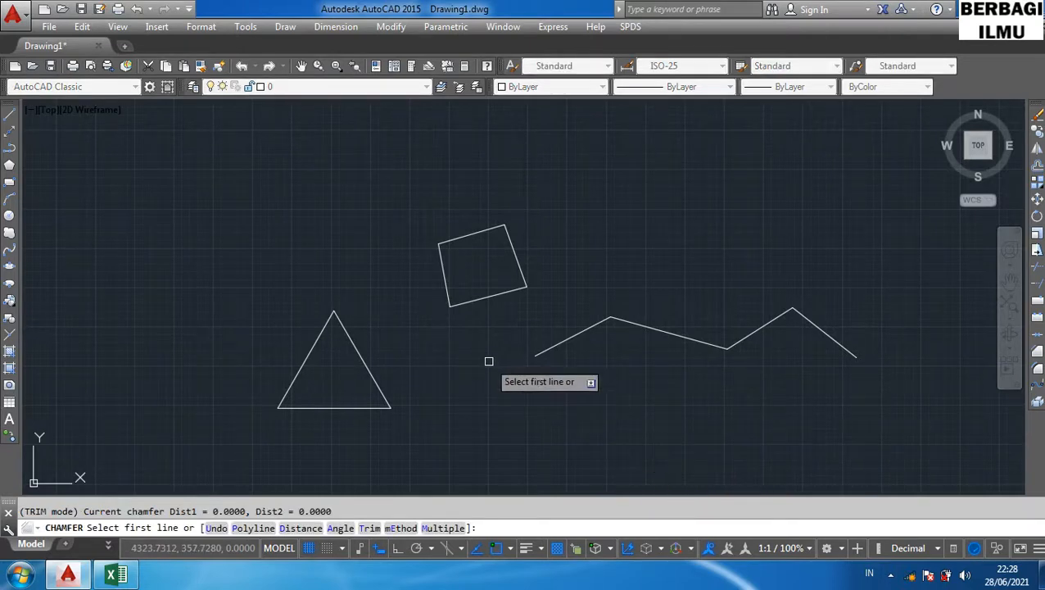
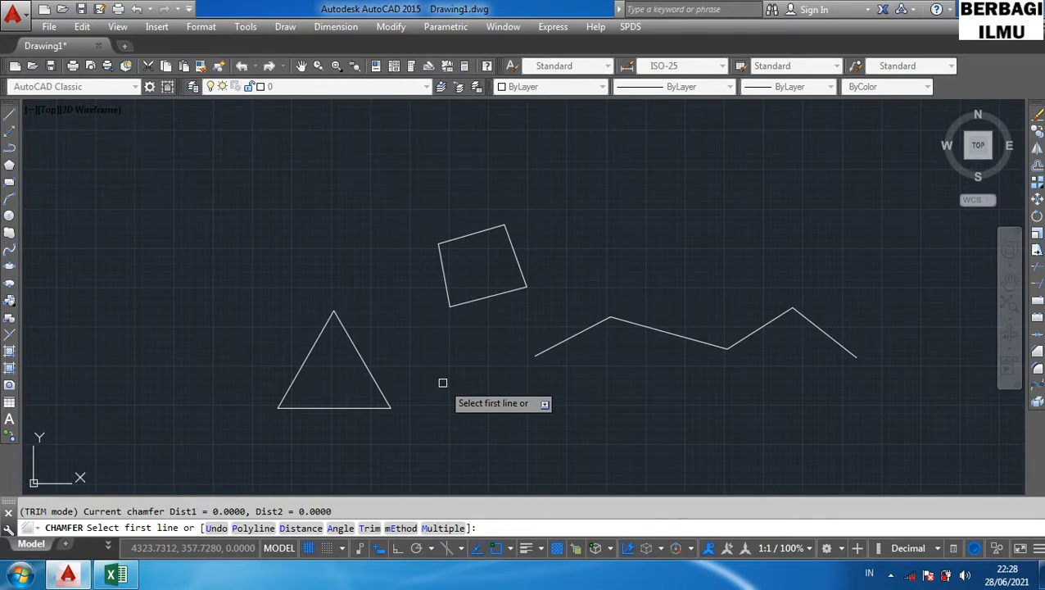
- Restart Chamfer with CHA and set both the first and second chamfer distances to 200
text(d)
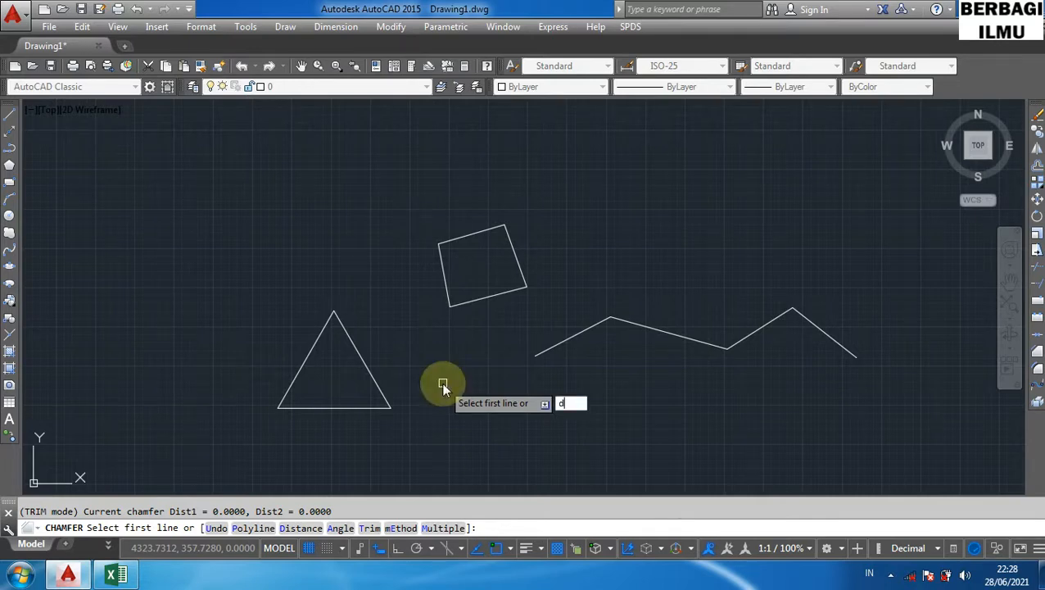
key(Escape)
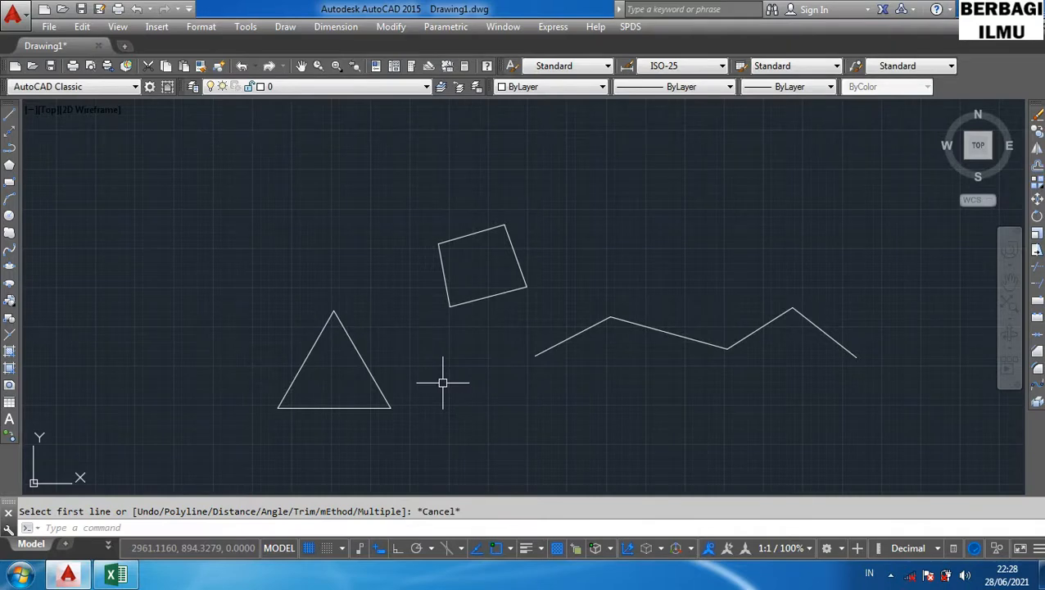
text(CHA)
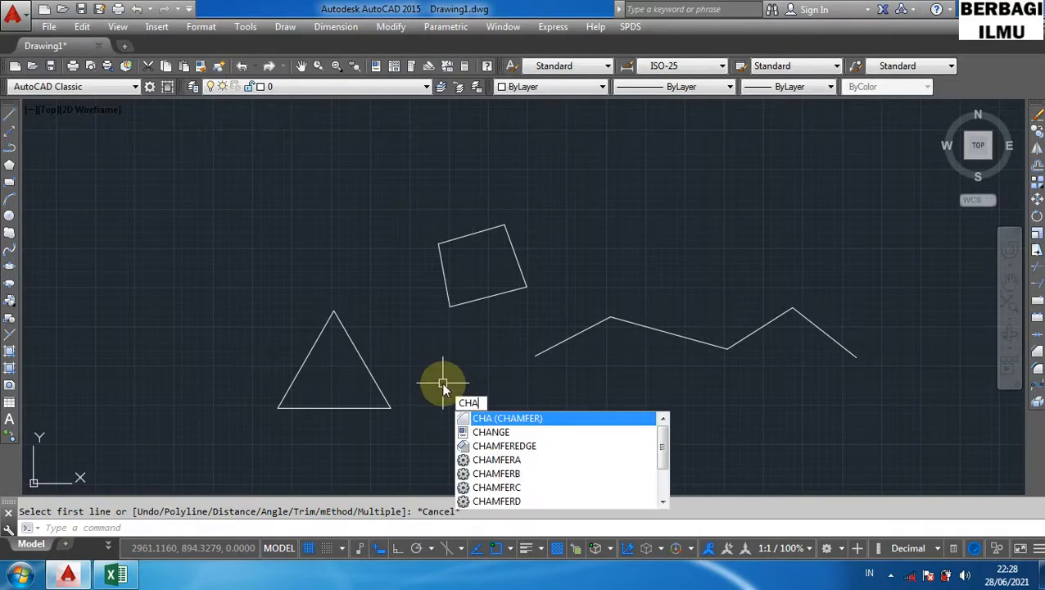
key(Return)
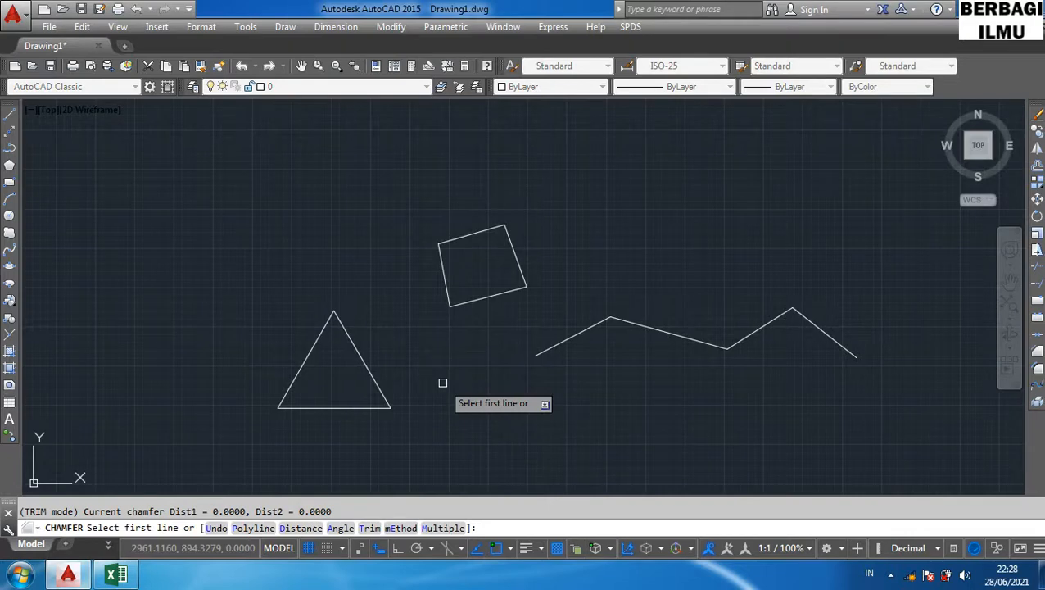
text(d)
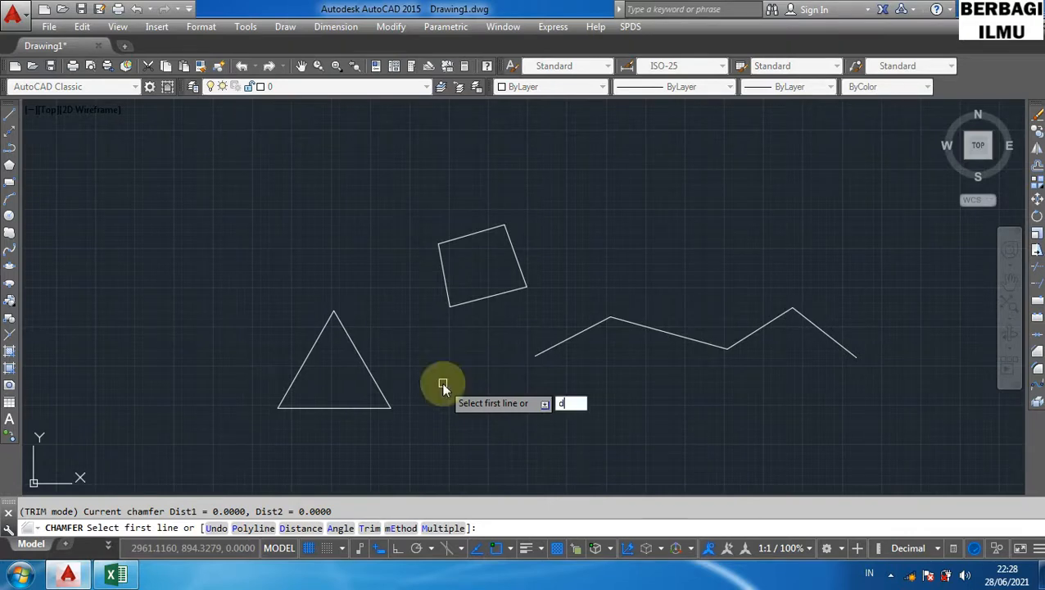
key(Return)
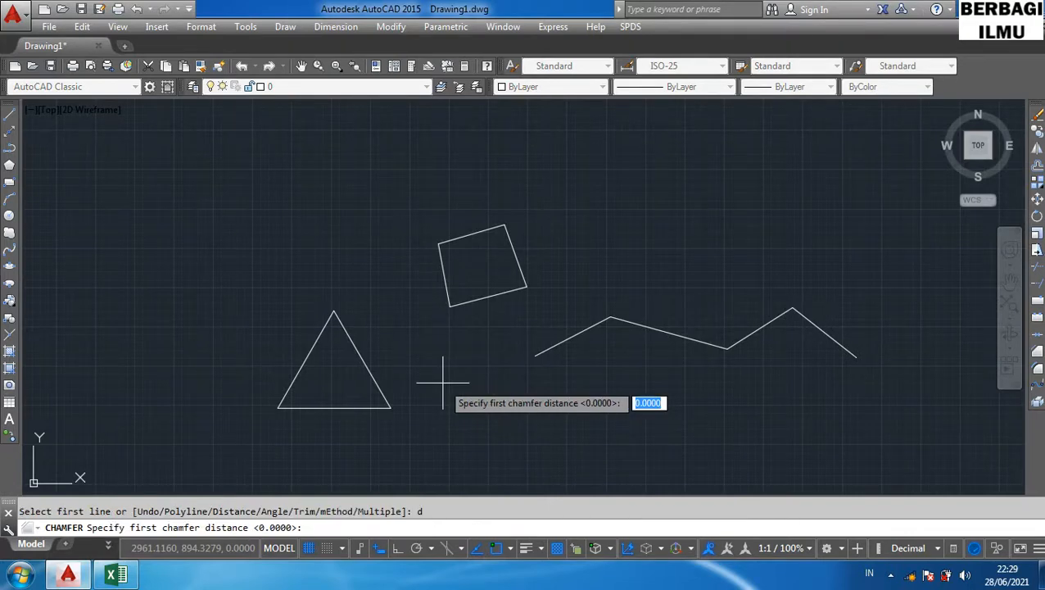
text(20)
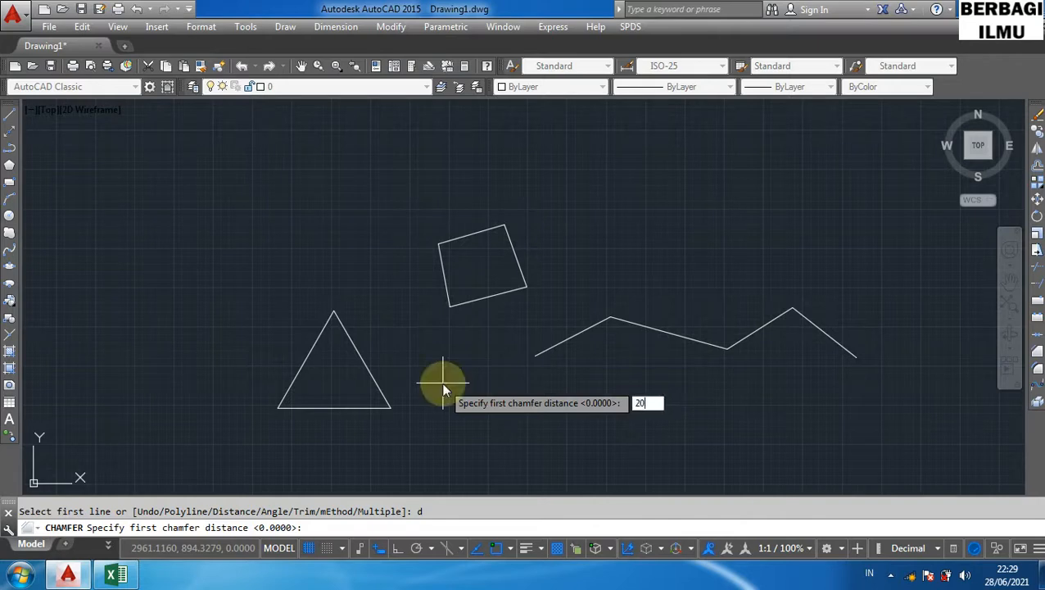
text(0)
key(Return)
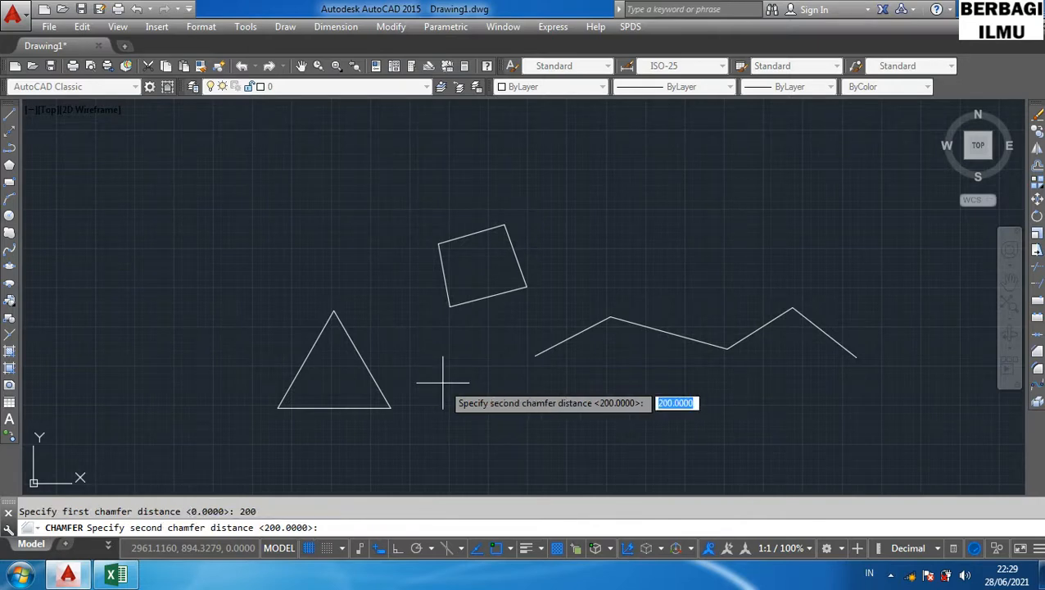
text(200)
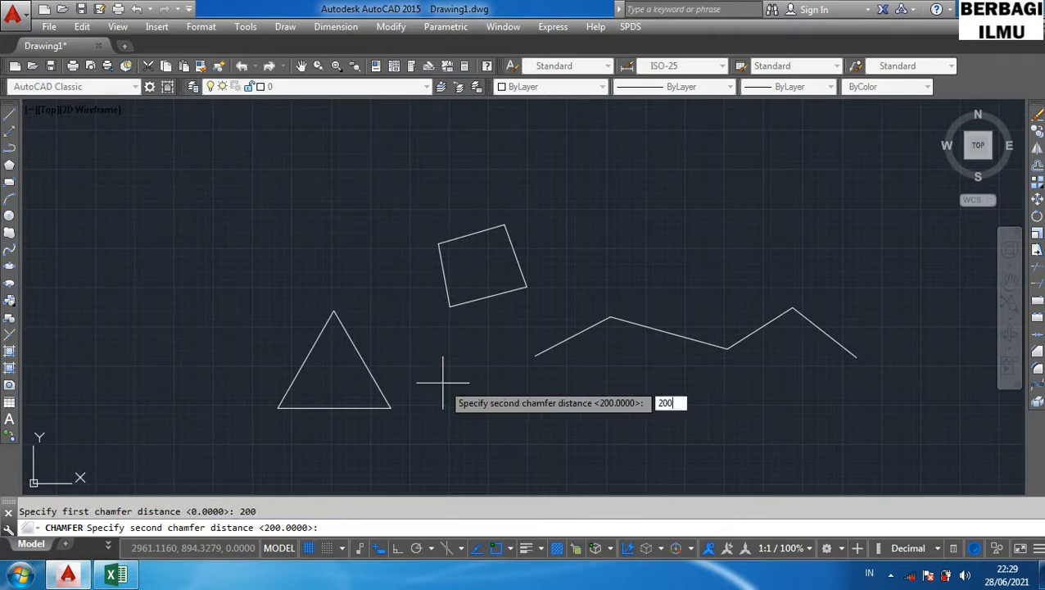
key(Return)
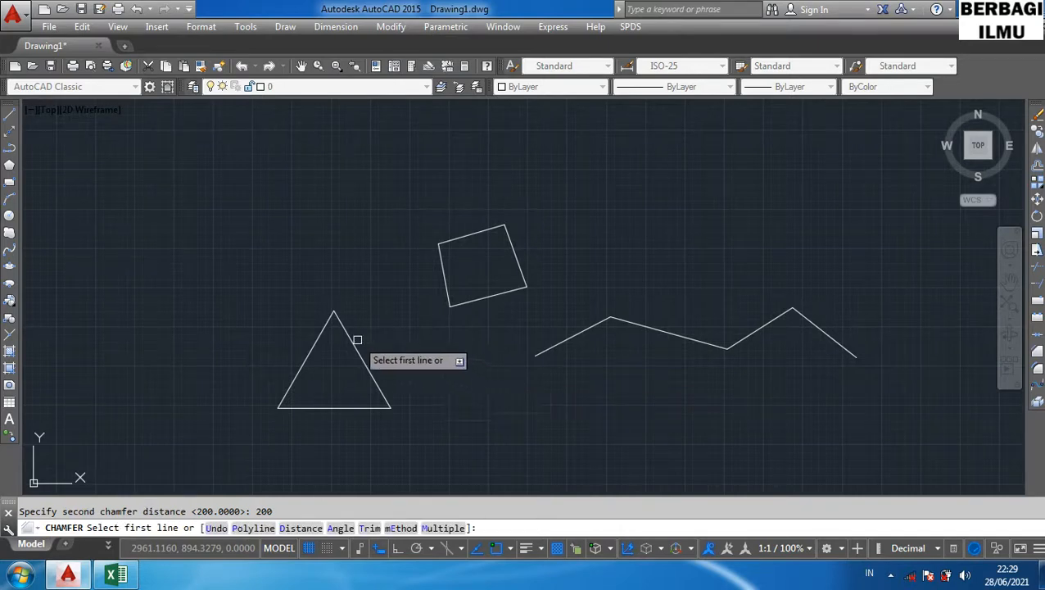
- Chamfer the triangle's top corner by picking its two upper sides
click(348, 337)
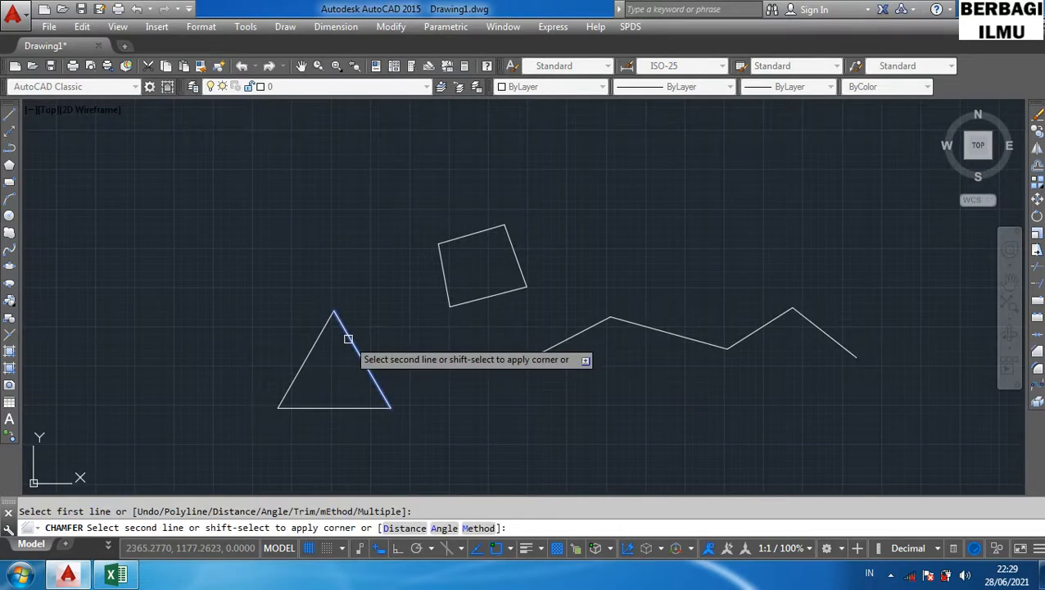
click(308, 359)
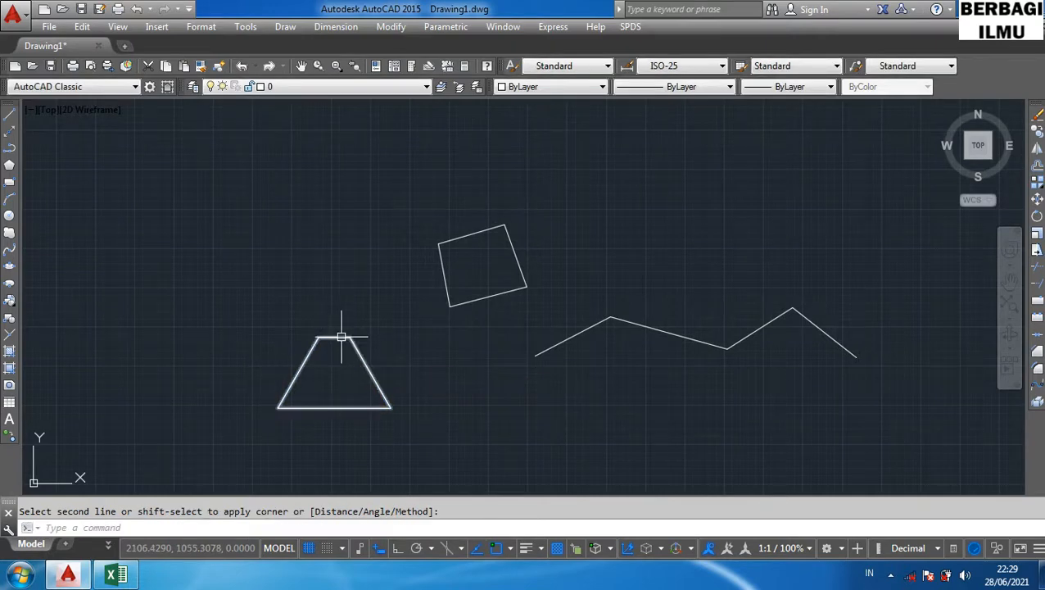
click(342, 336)
key(Escape)
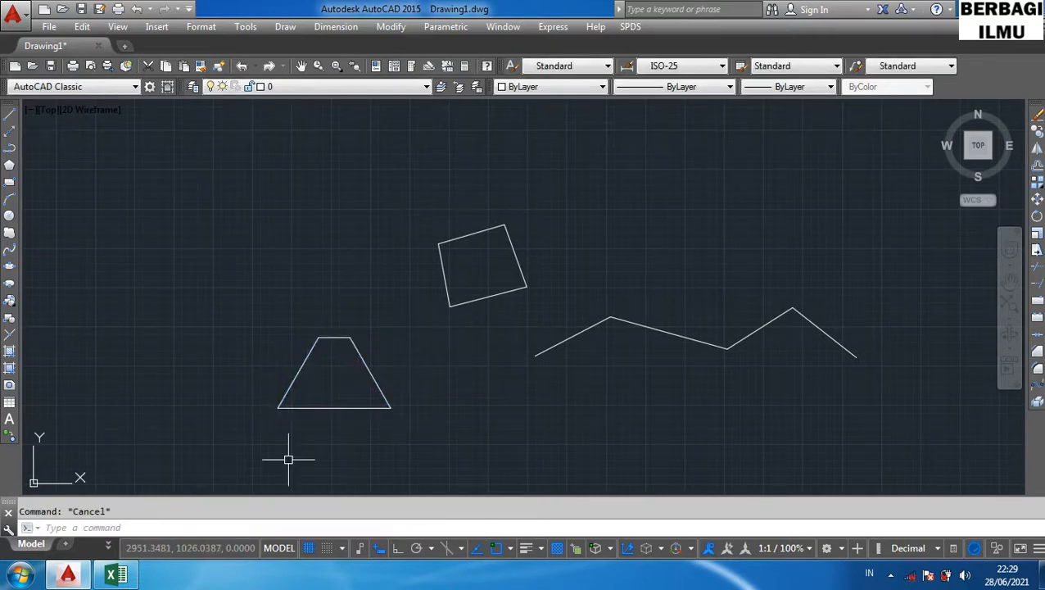
- Highlight the Fillet row in the shortcut table and return to the drawing
click(111, 575)
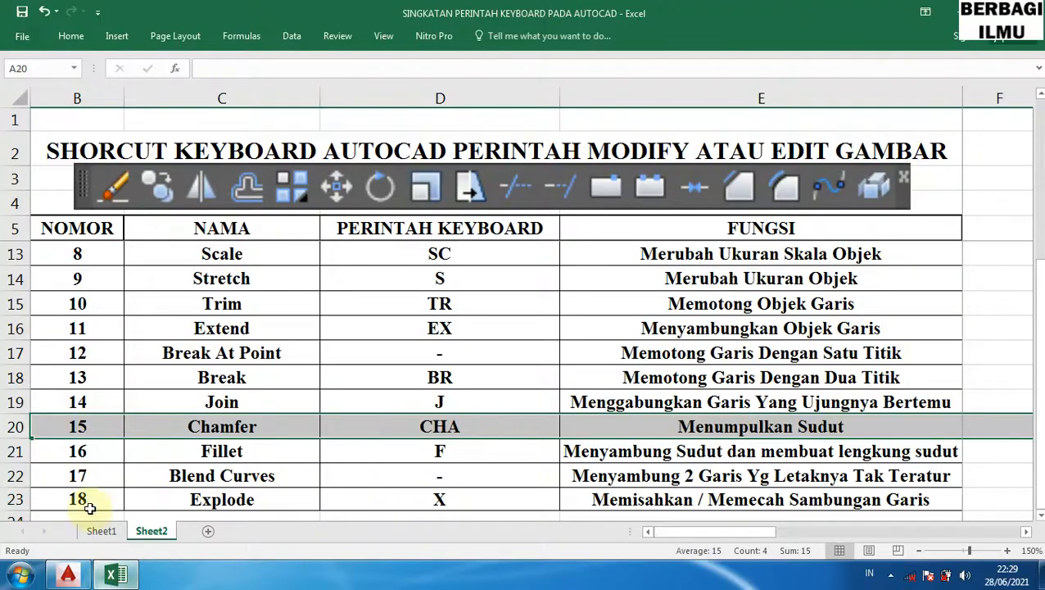
click(13, 452)
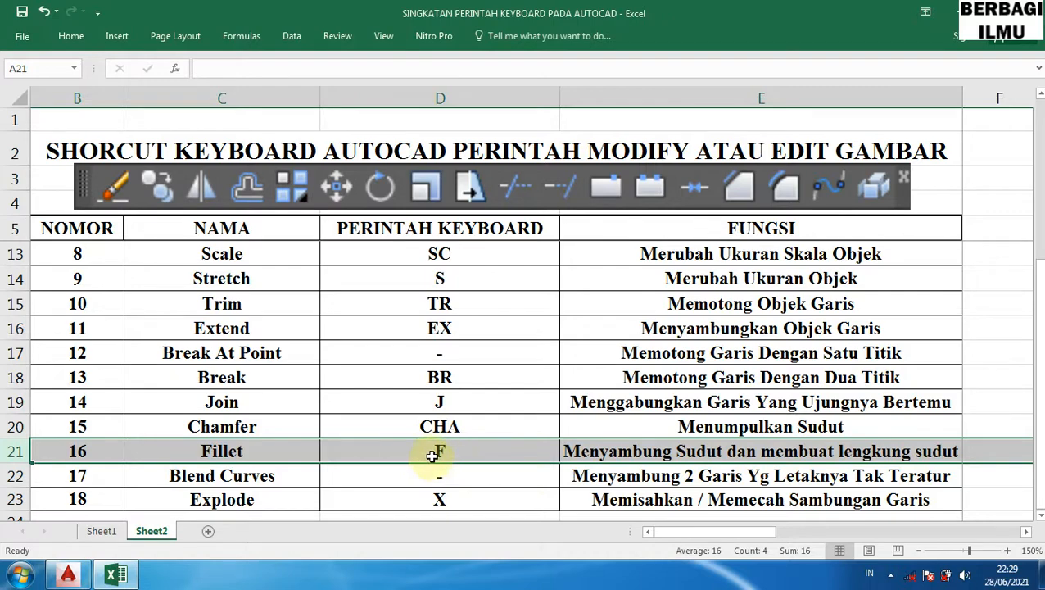
click(68, 575)
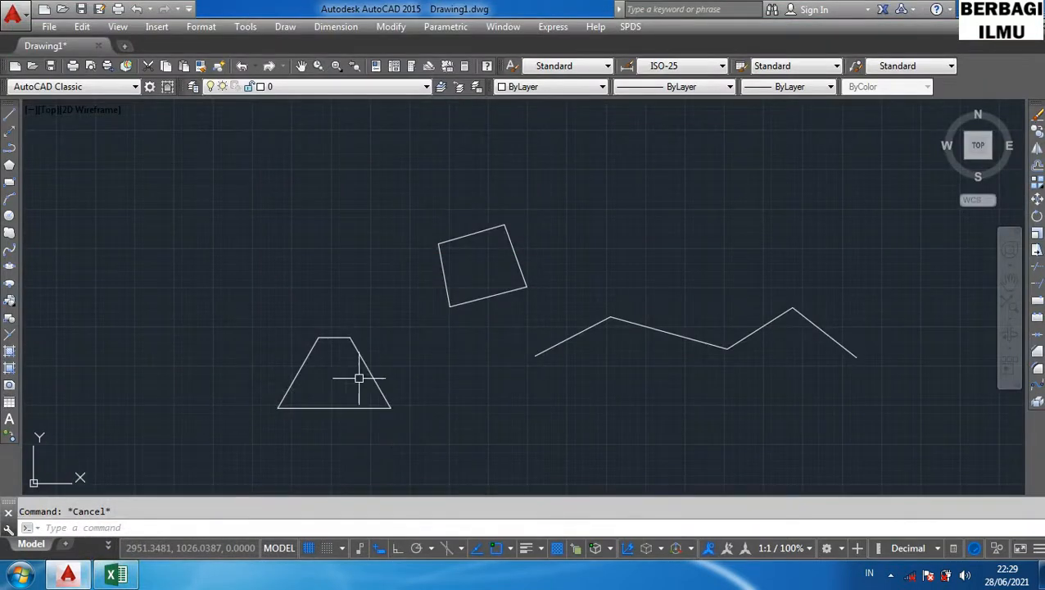
- Undo the chamfer on the triangle
key(ctrl+z)
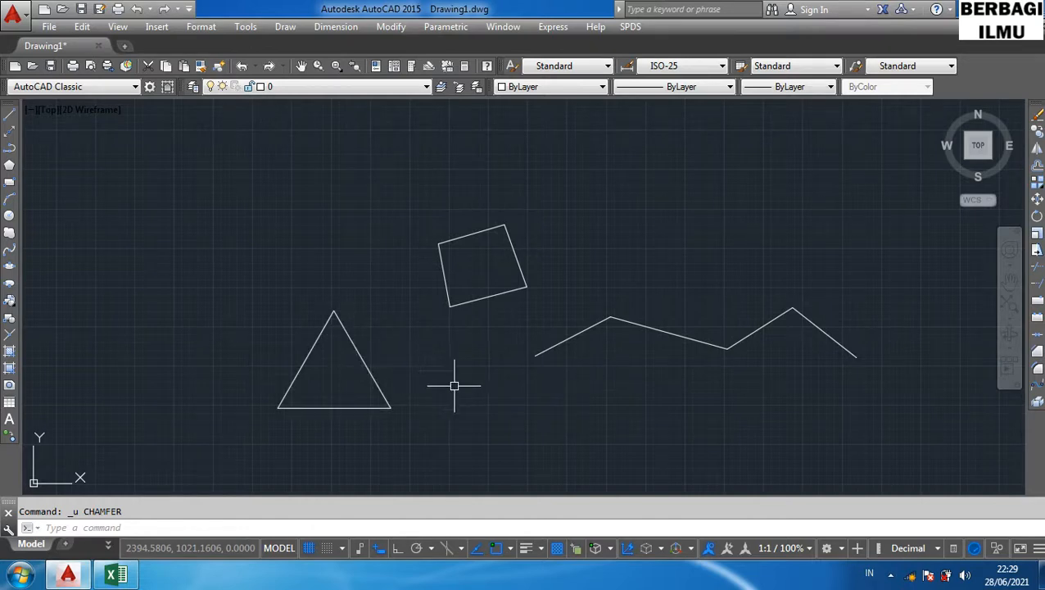
key(Return)
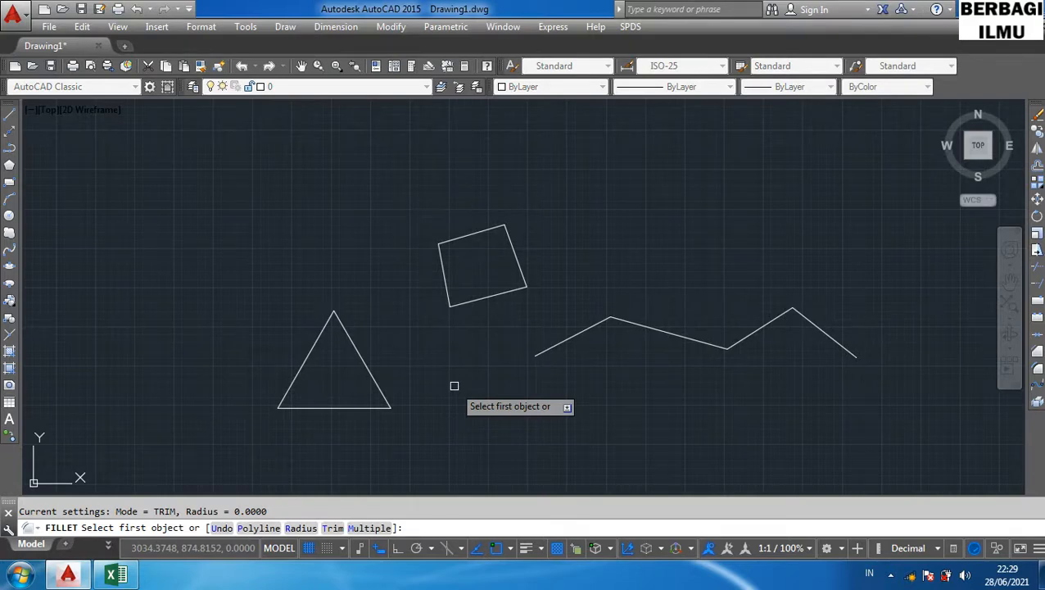
key(Escape)
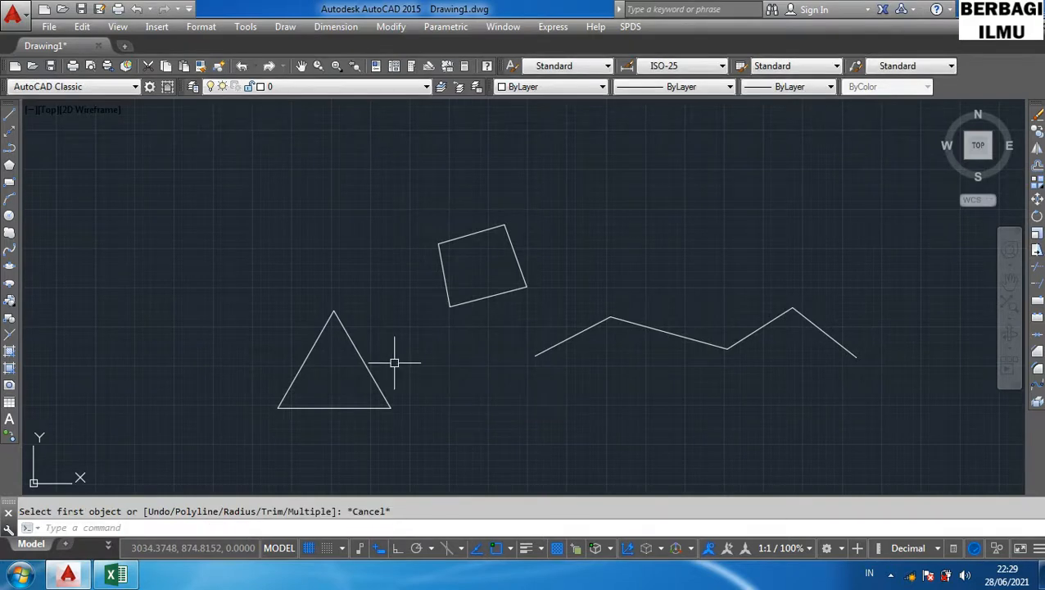
- Select the triangle and explode it into separate lines with the X command
click(350, 342)
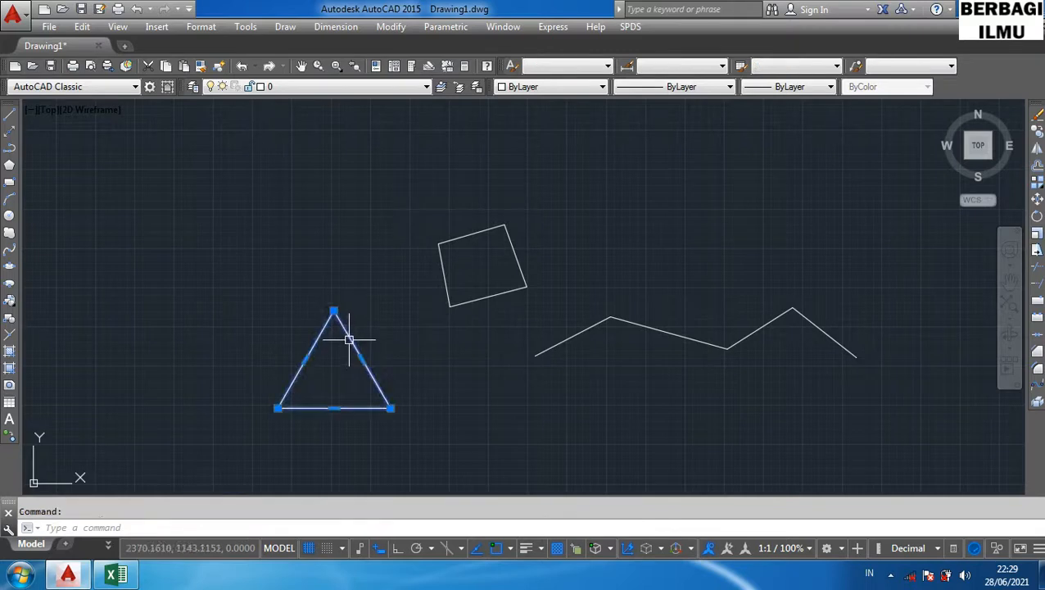
mouse_move(348, 338)
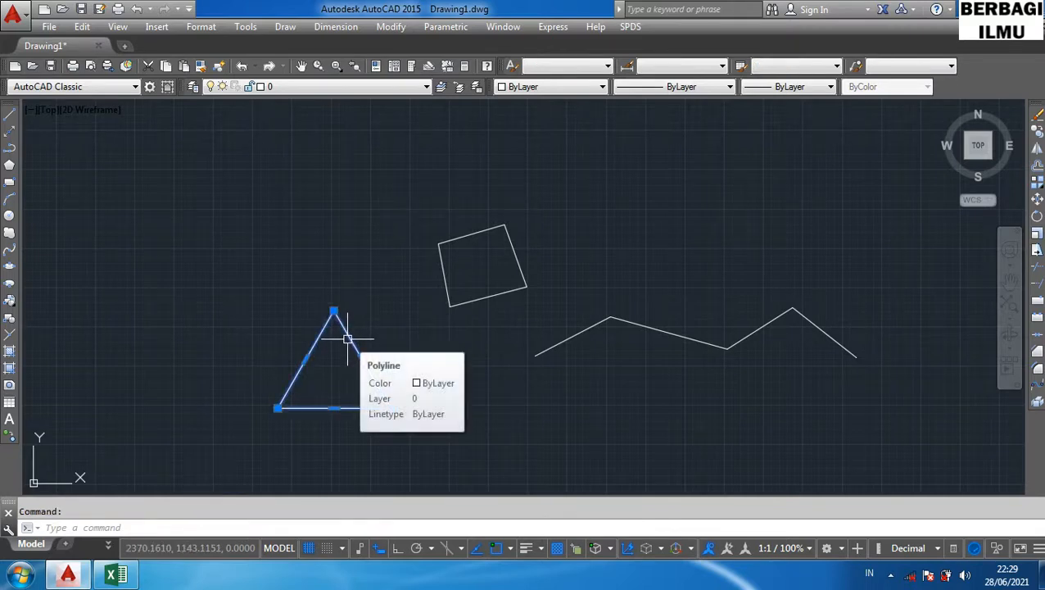
key(ctrl+y)
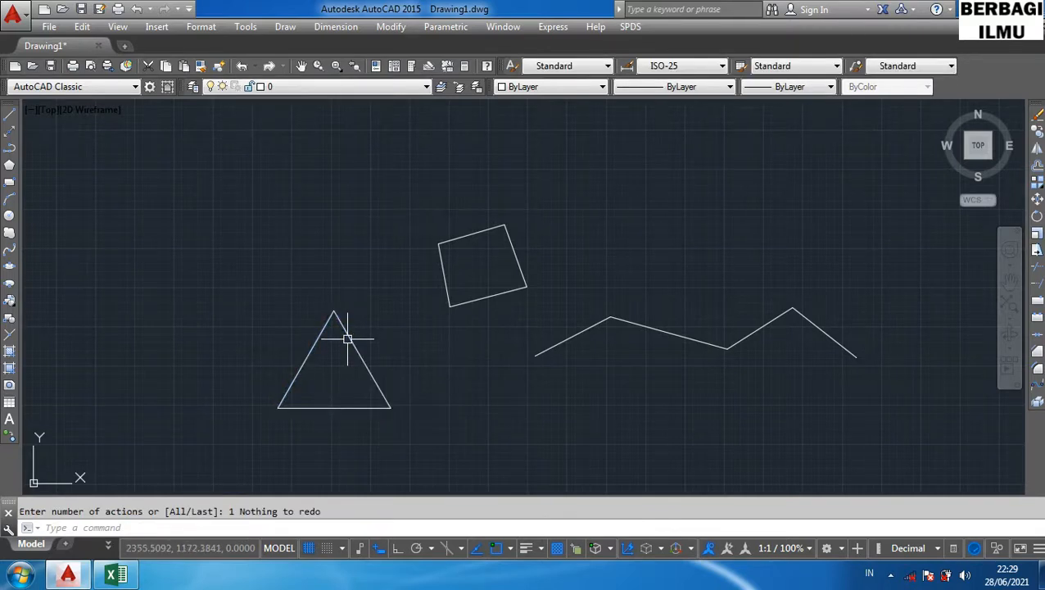
click(348, 338)
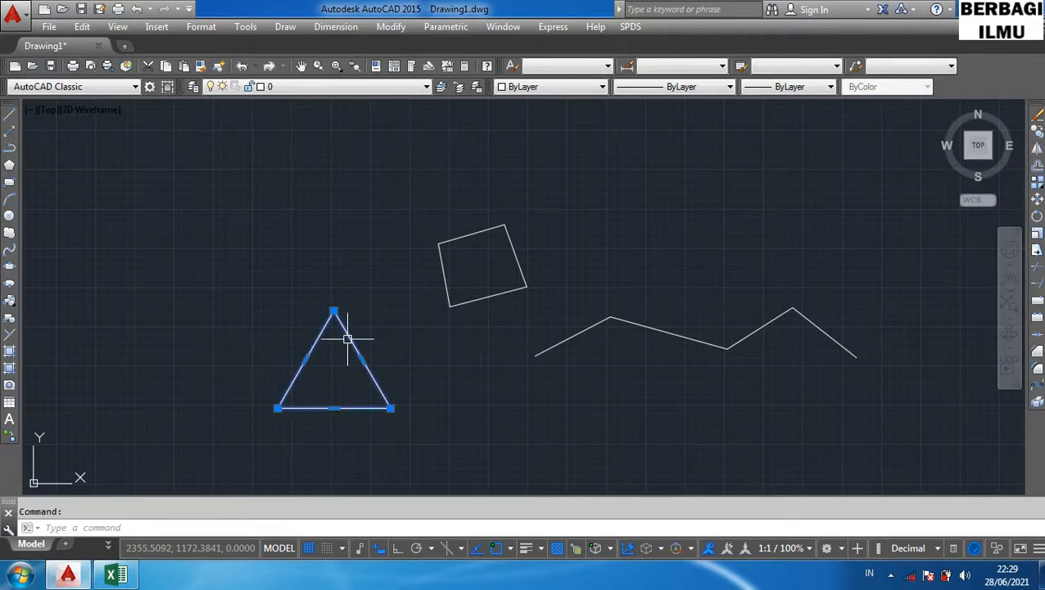
text(x)
key(Return)
- Stretch the top endpoint of the triangle's right side down slightly below the apex
click(350, 338)
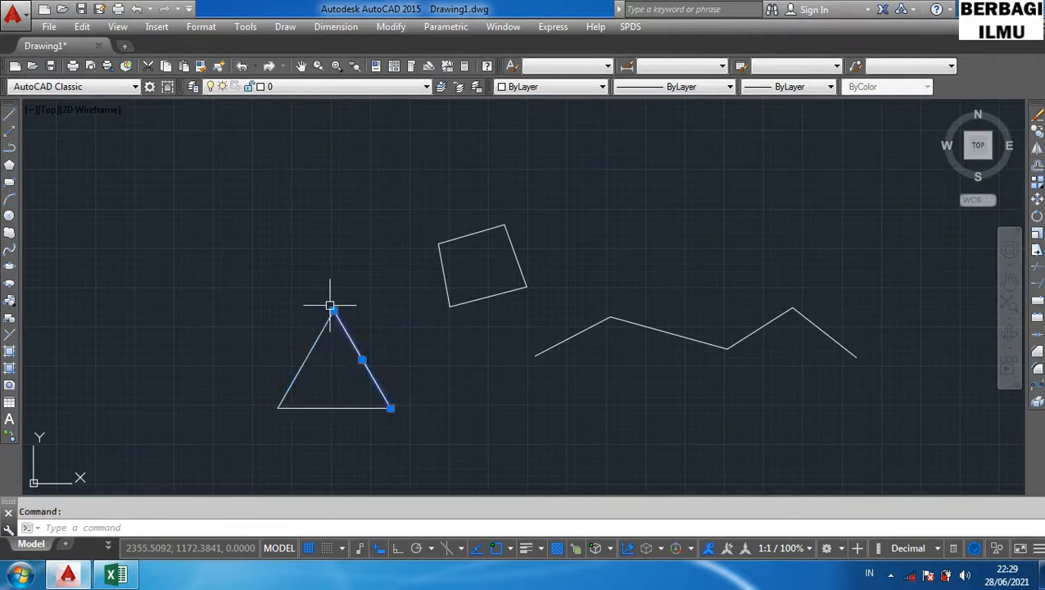
click(333, 313)
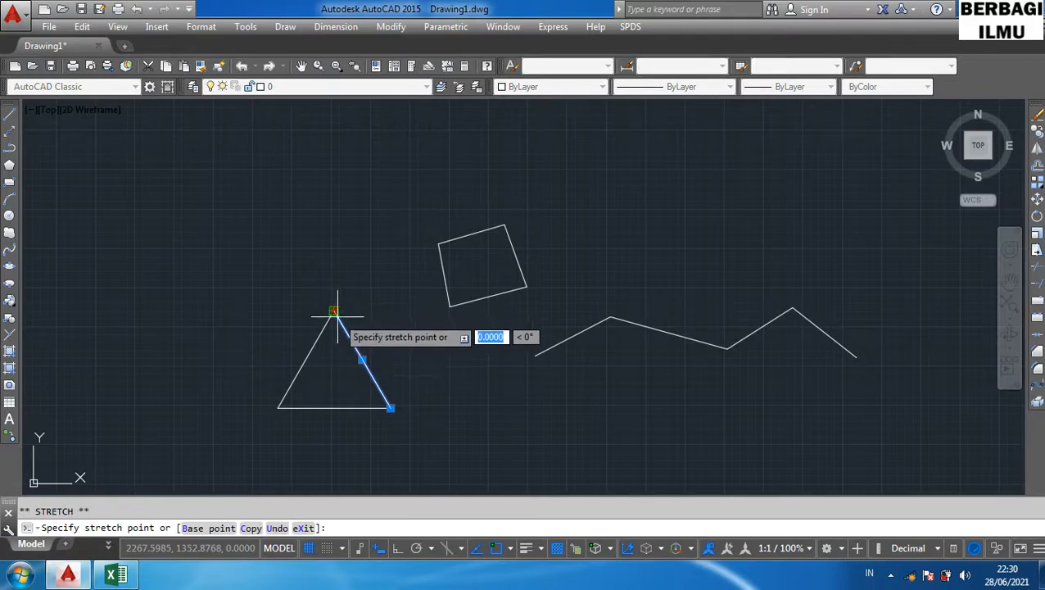
click(346, 331)
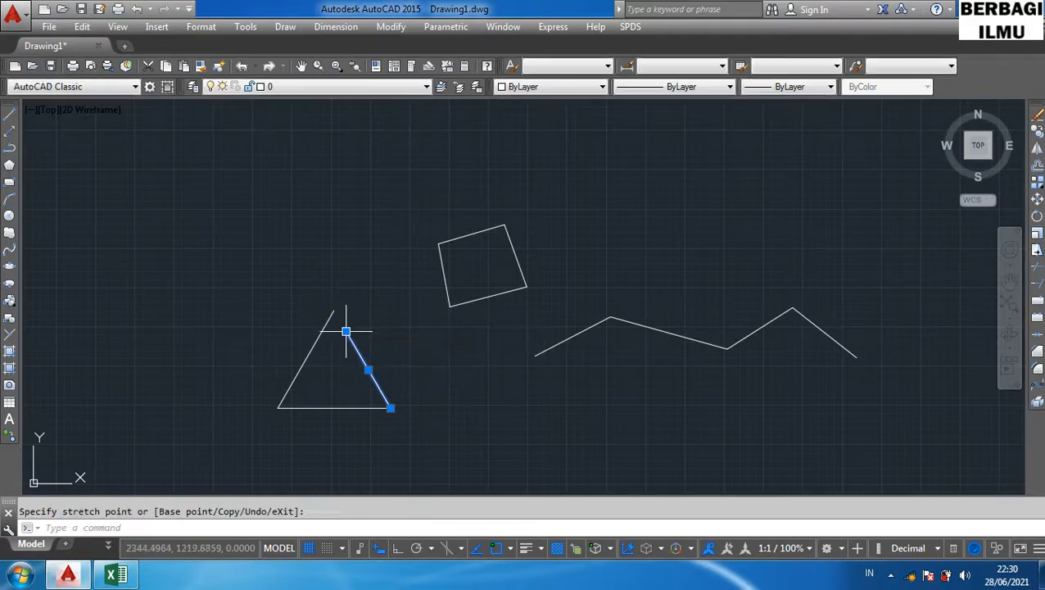
mouse_move(346, 332)
key(Escape)
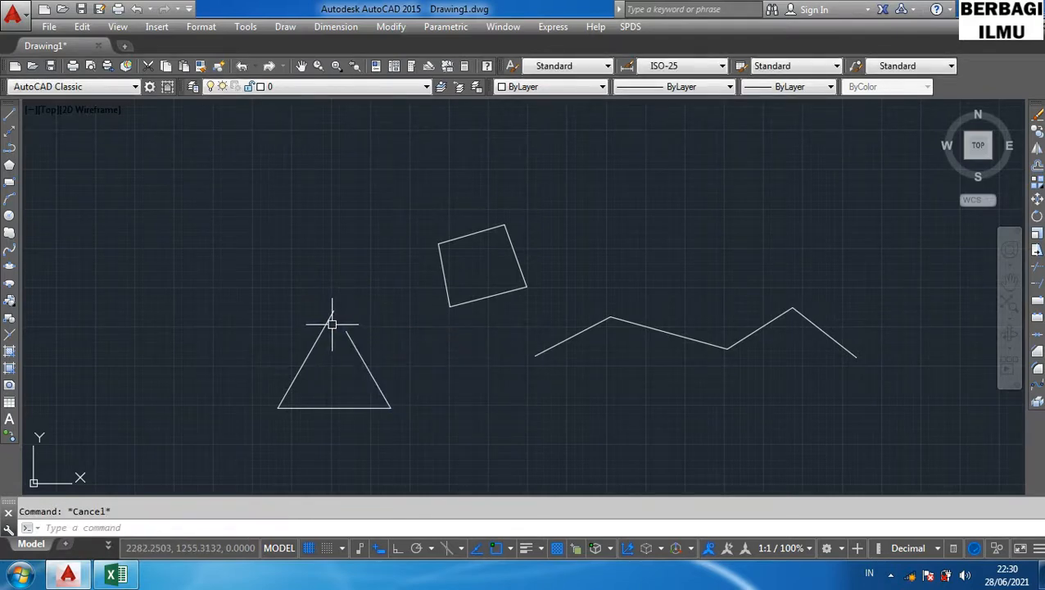
- Stretch the top endpoint of the triangle's left side down, leaving a gap at the apex
click(330, 322)
click(333, 310)
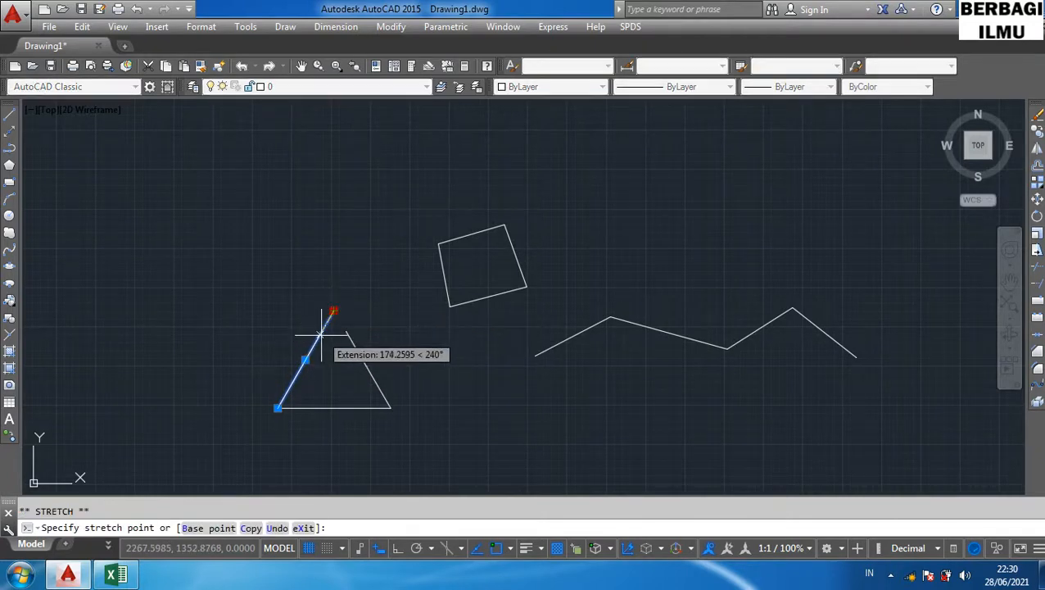
click(320, 334)
click(421, 342)
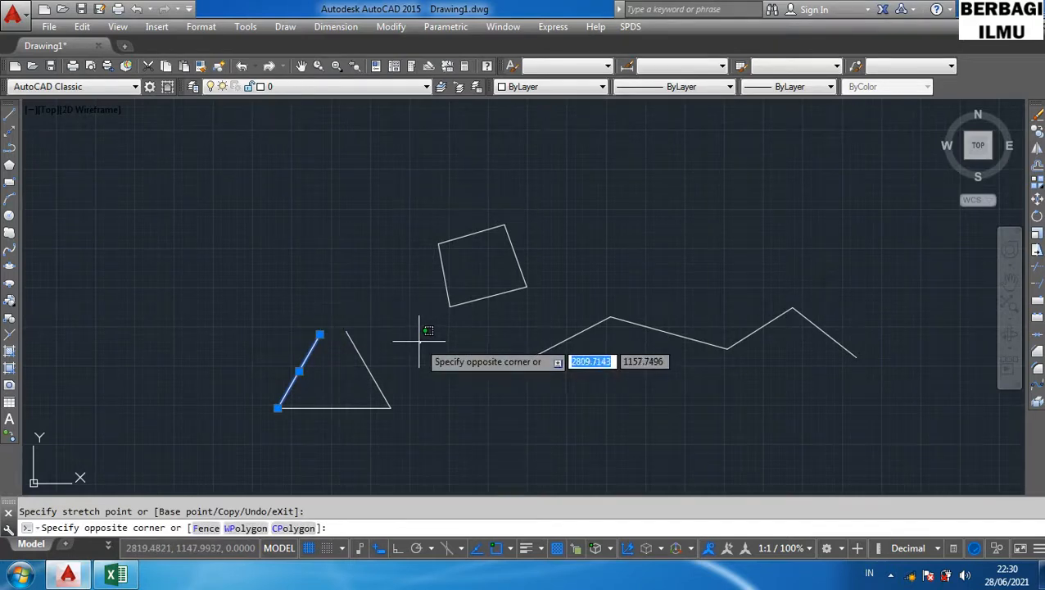
key(Escape)
key(Escape)
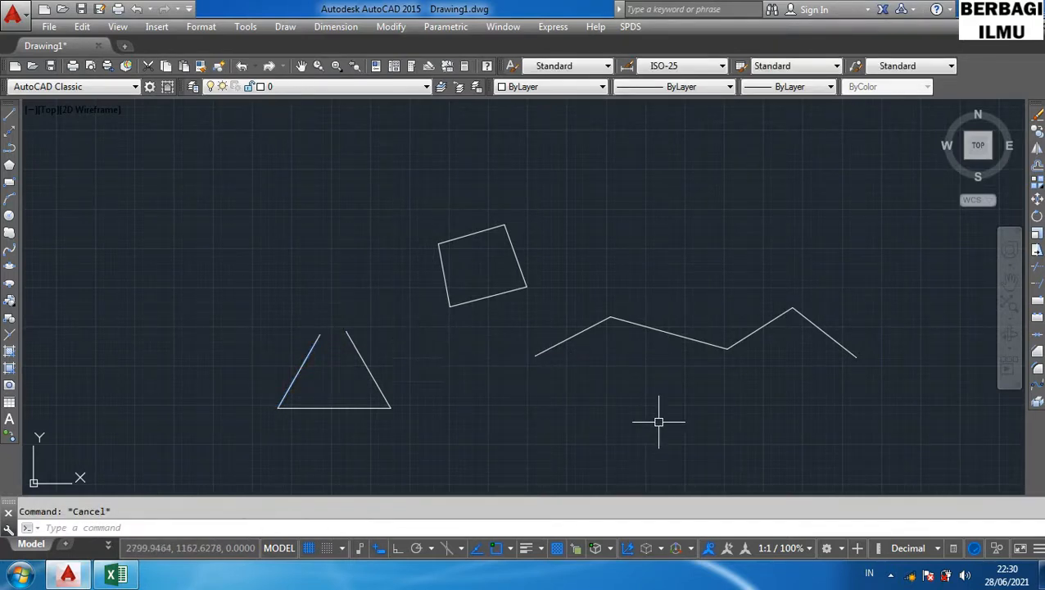
- Start Fillet with F and try to fillet the triangle's two separated upper sides
click(357, 349)
key(Escape)
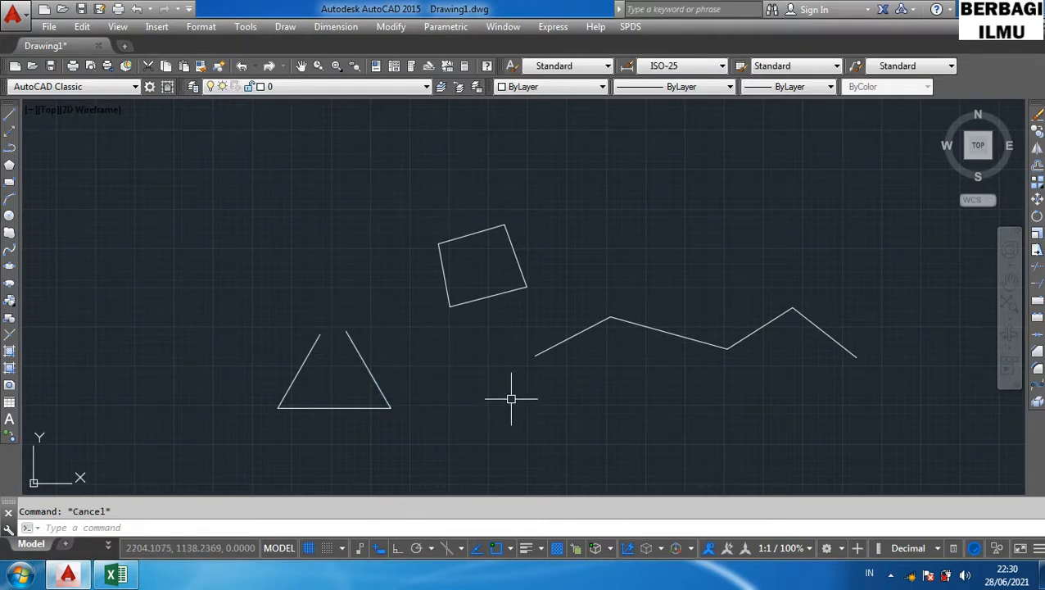
text(F)
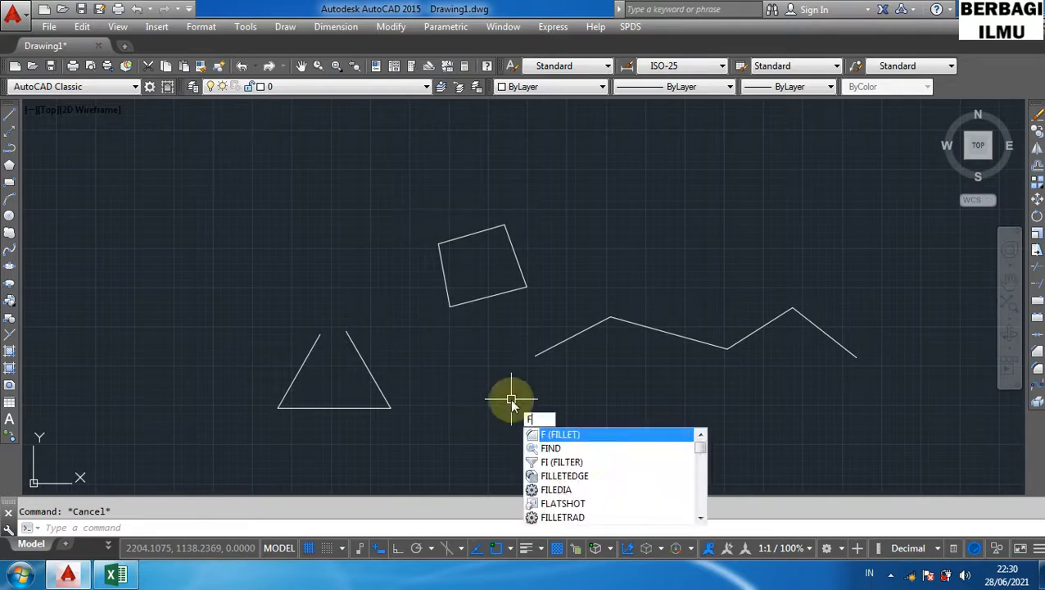
key(Return)
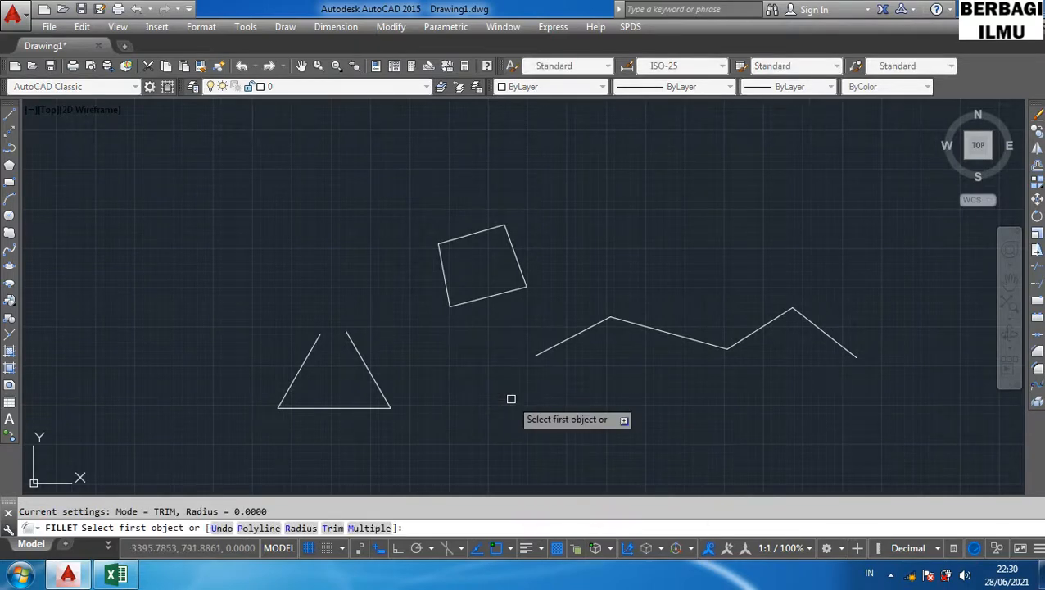
click(361, 351)
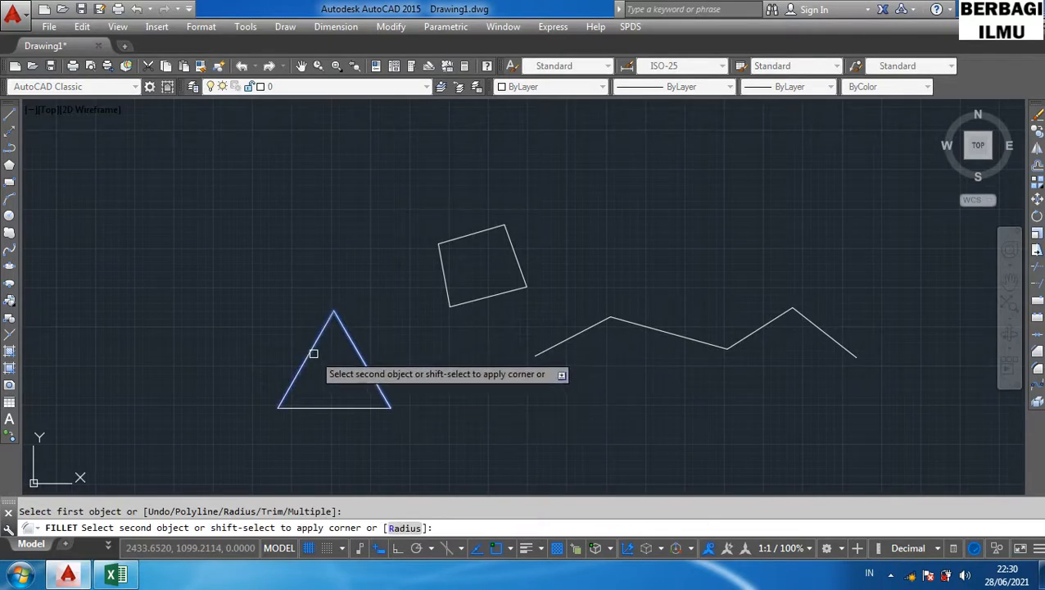
click(372, 363)
key(Escape)
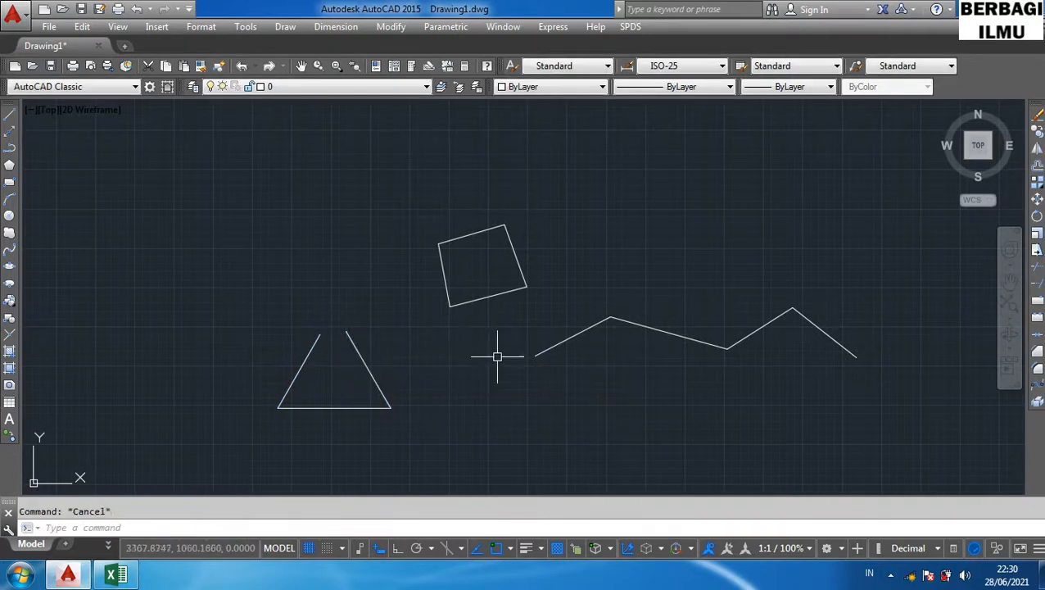
- Fillet the triangle's two separated upper sides with zero radius so they meet at a sharp apex
text(f)
key(Return)
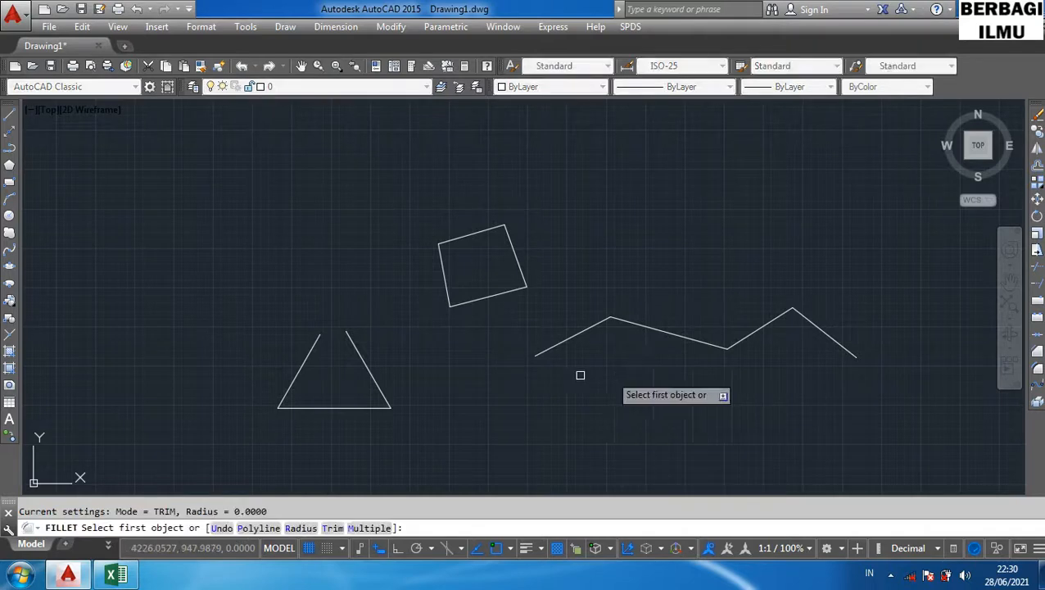
click(362, 364)
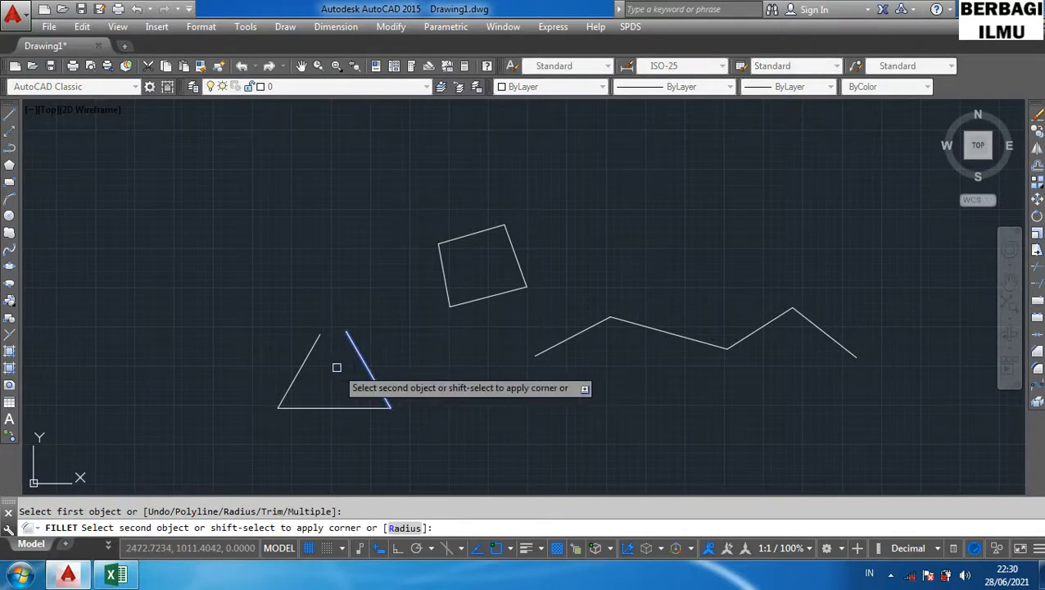
click(308, 355)
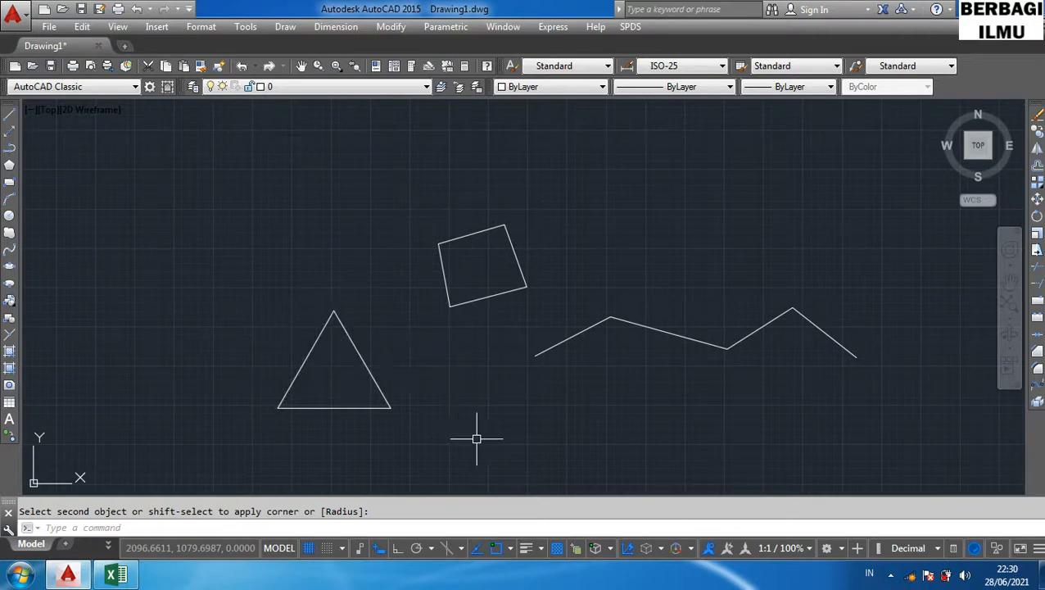
key(Escape)
- Fillet the triangle's apex between its two upper sides with a radius of 200
text(f)
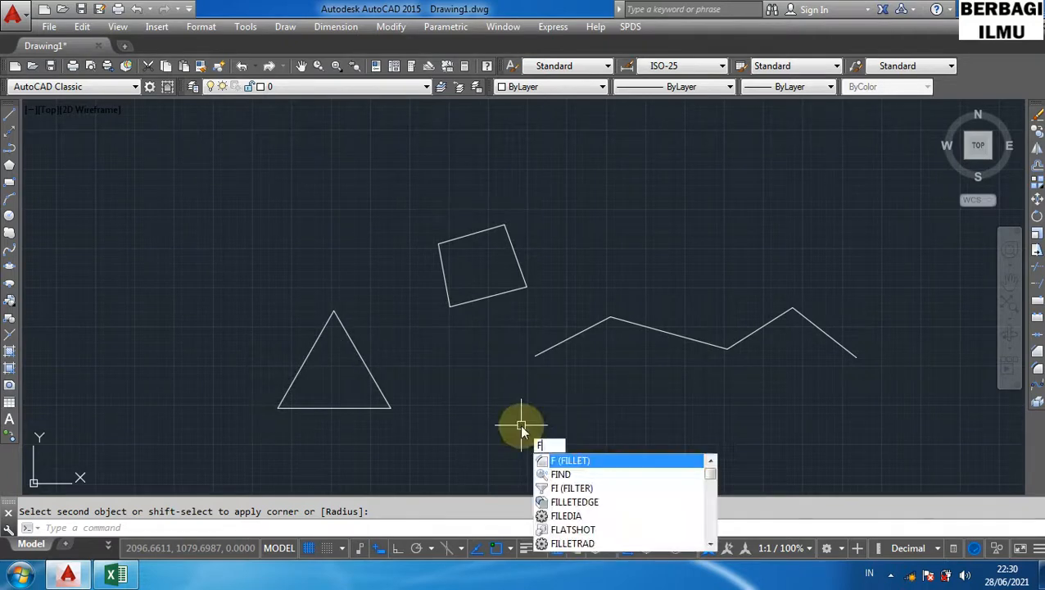
key(Return)
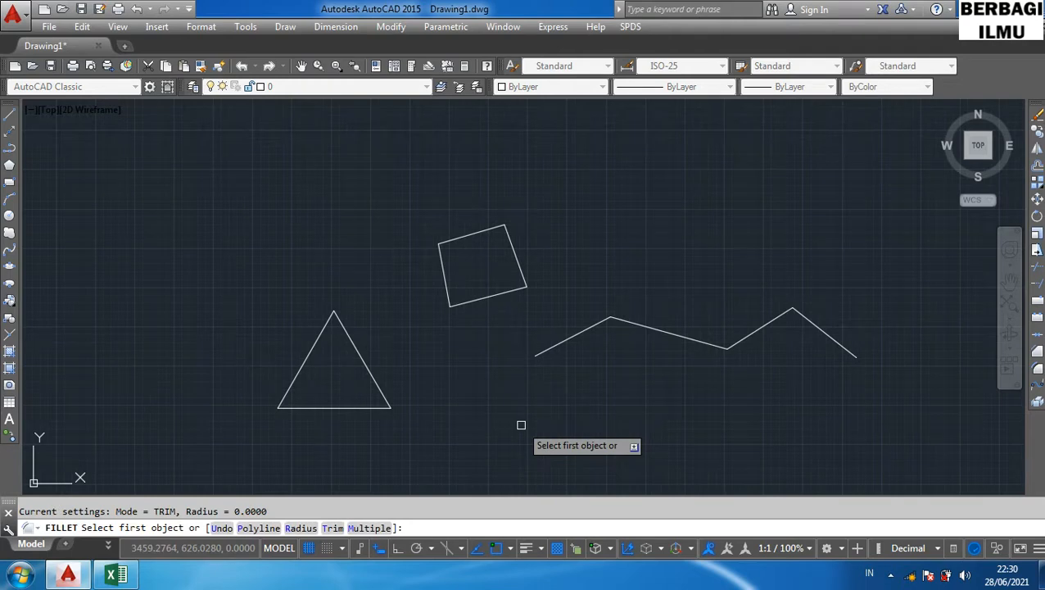
text(r)
key(Return)
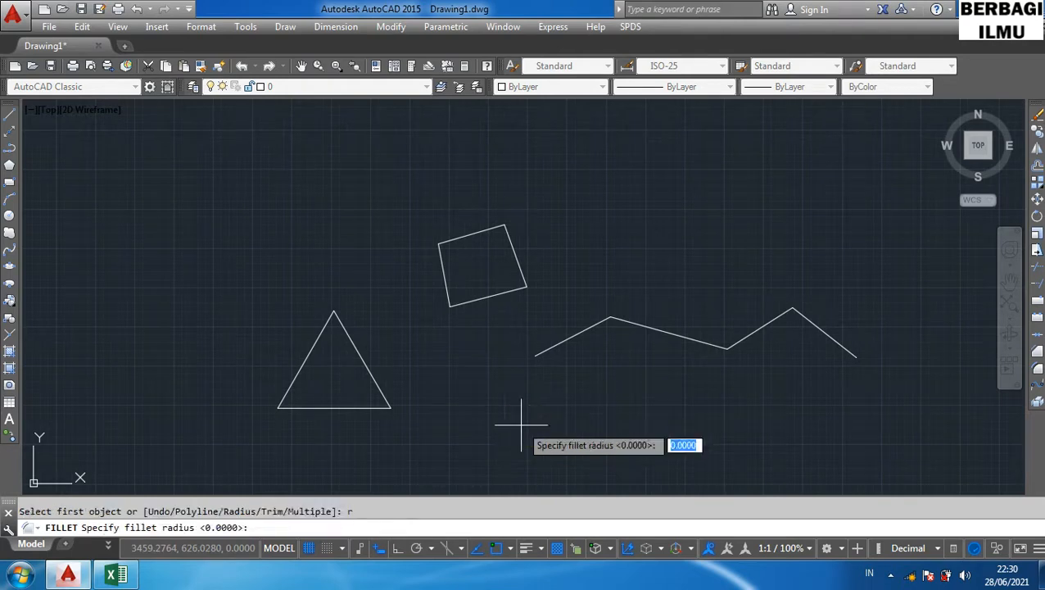
text(2)
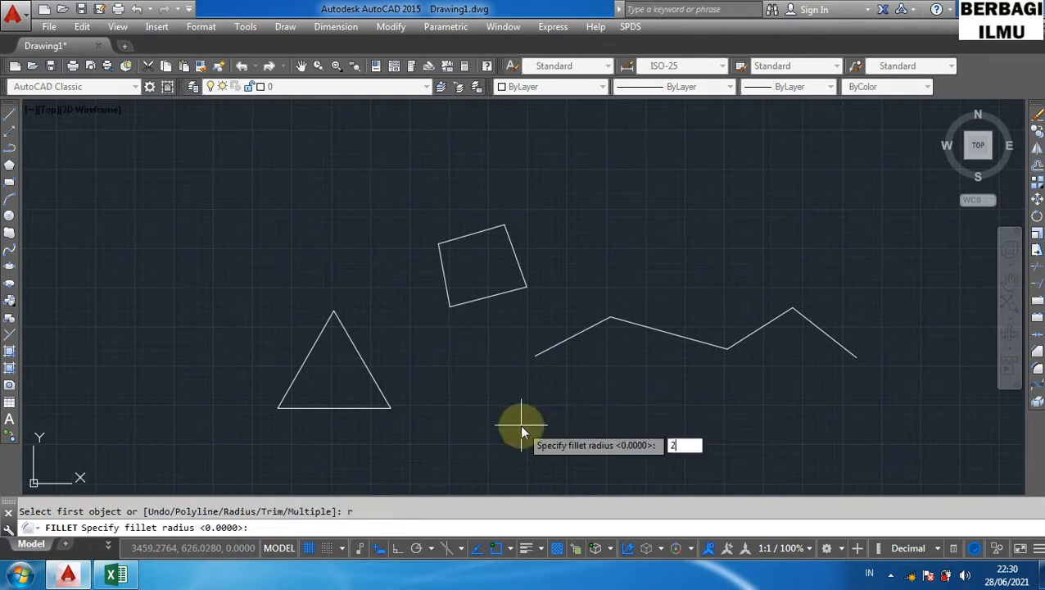
text(00)
key(Return)
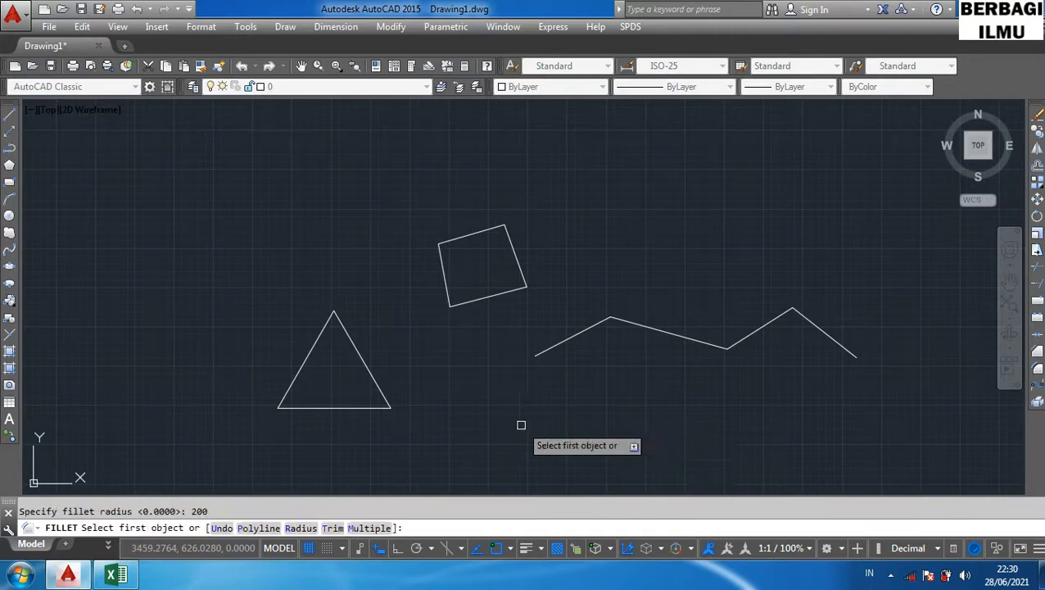
click(345, 332)
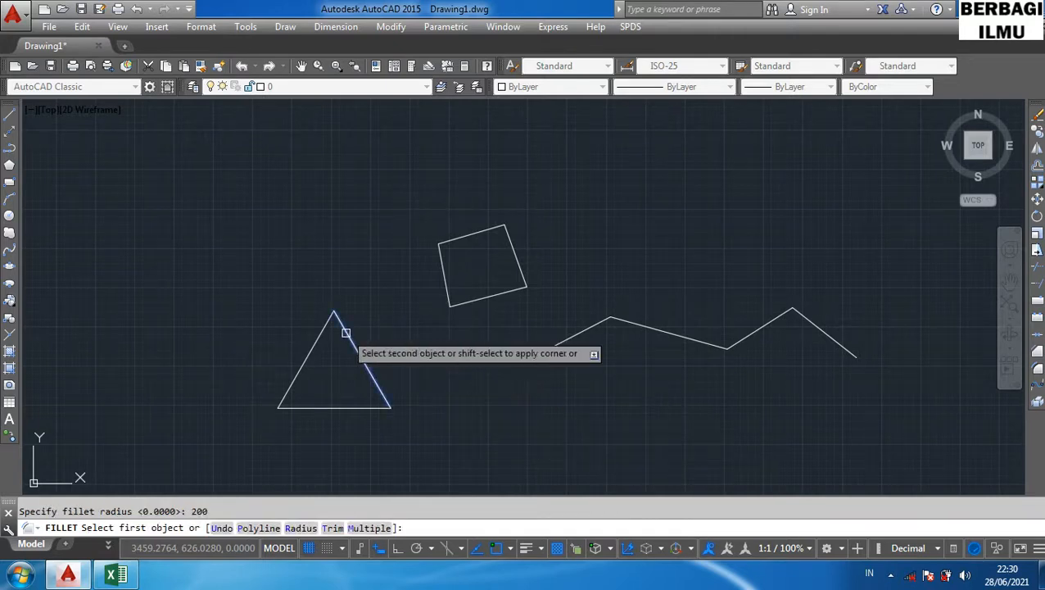
click(304, 363)
click(334, 341)
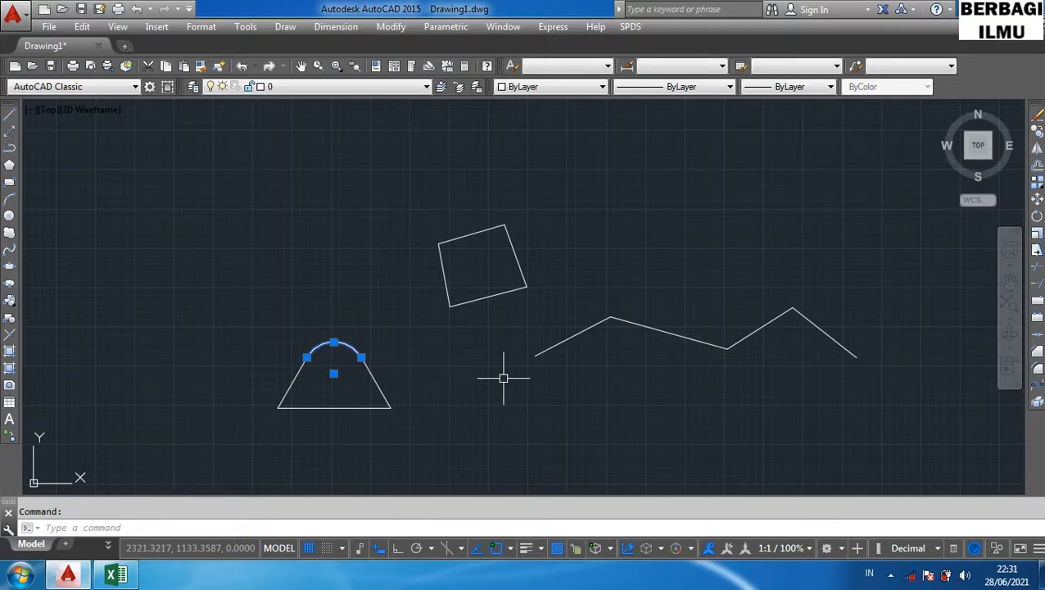
key(Escape)
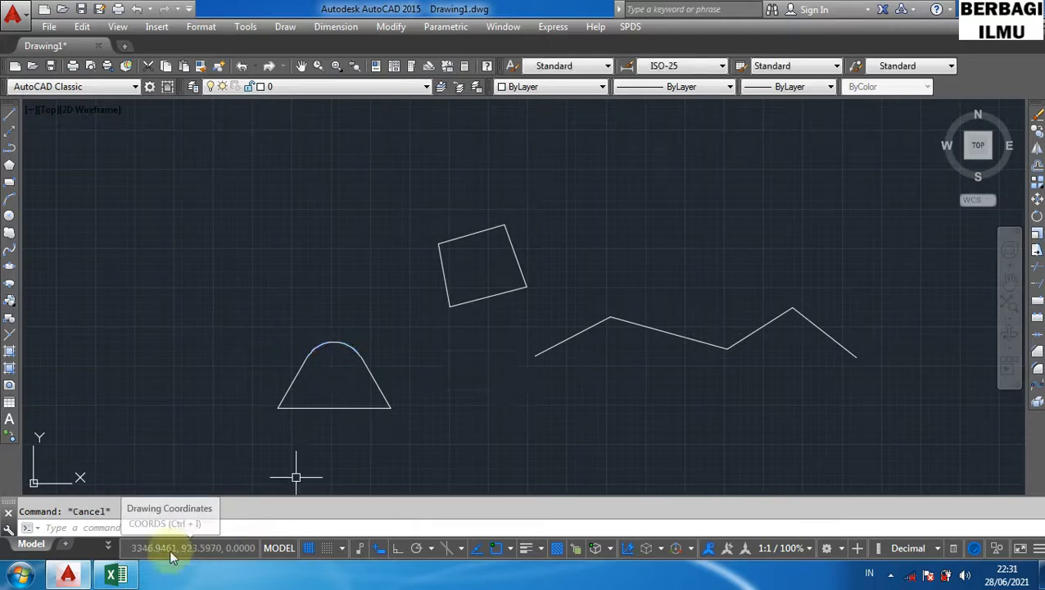
- Switch to Excel, highlight the Blend Curves row of the shortcut table, and return to AutoCAD
click(117, 577)
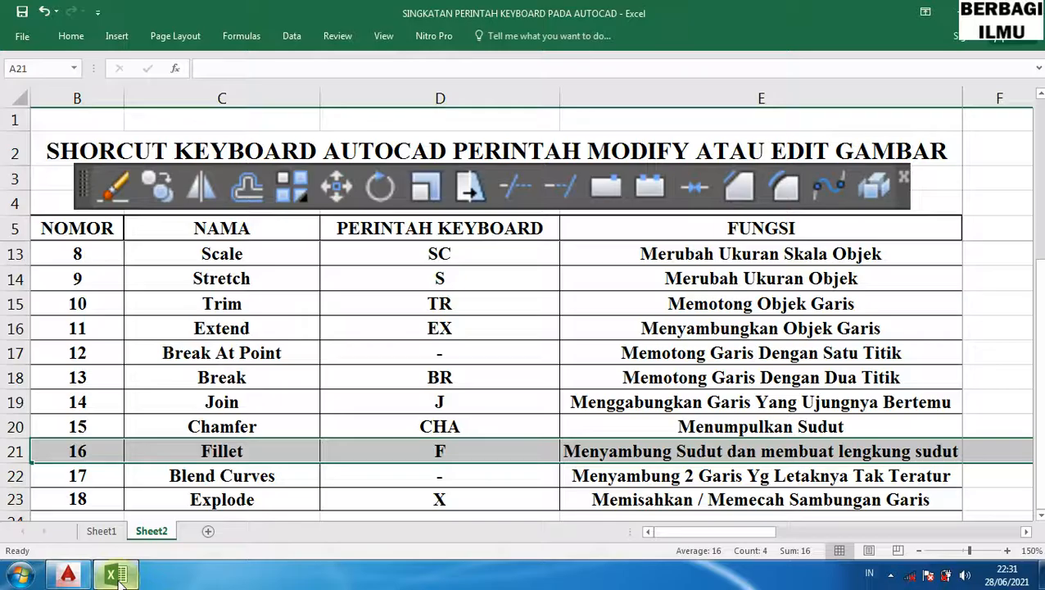
click(10, 476)
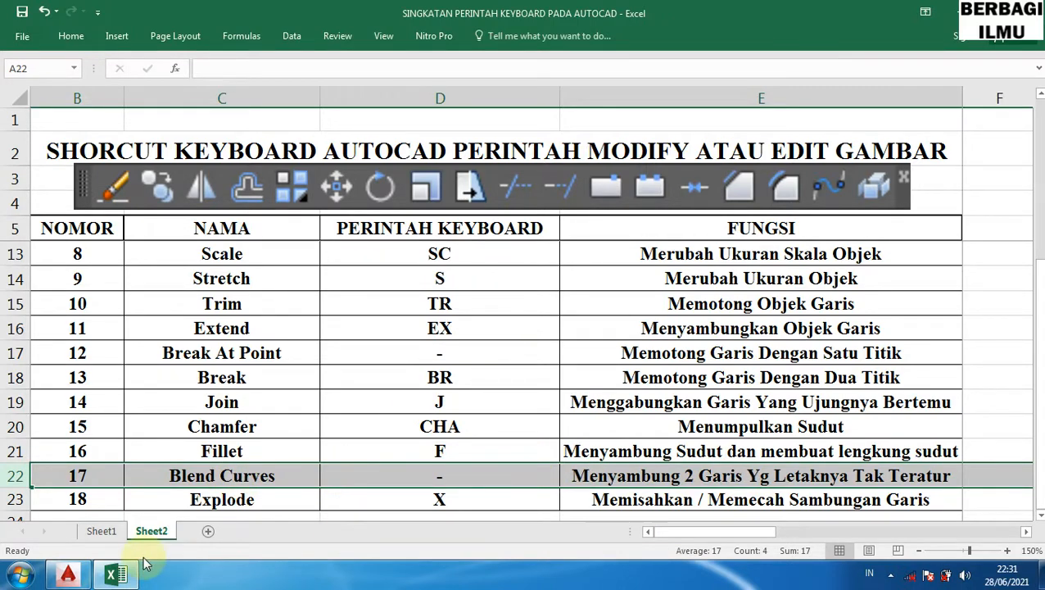
click(67, 573)
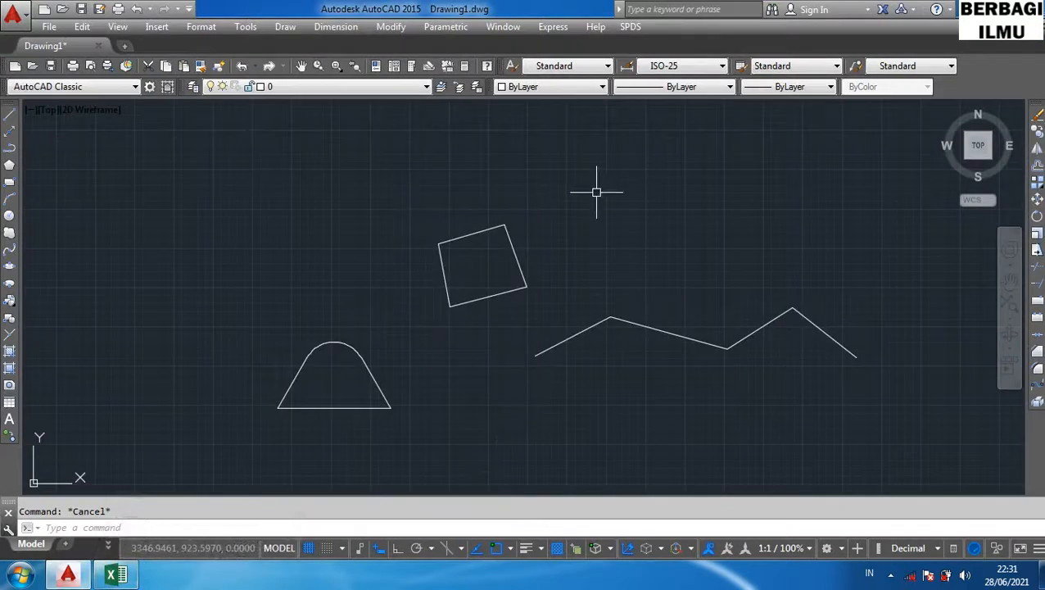
text(BLEND)
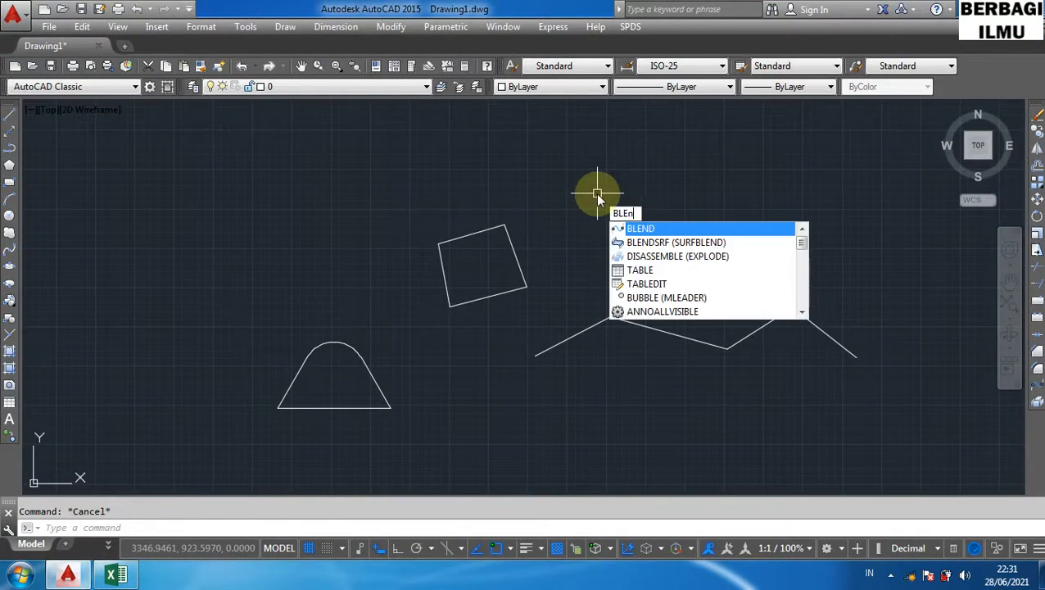
text(curve)
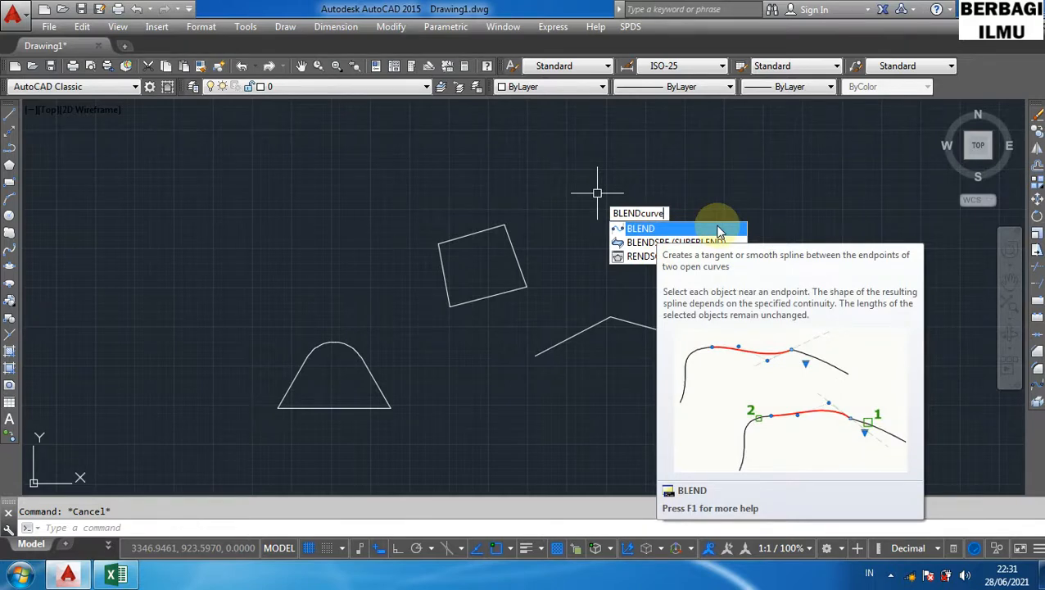
key(Escape)
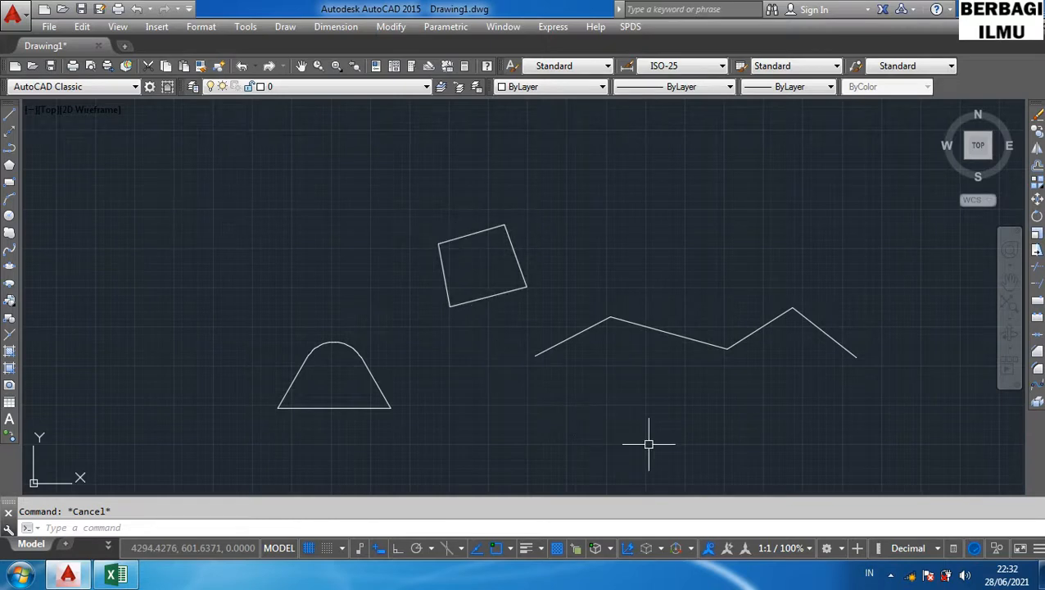
- Select and erase every object in the drawing
key(ctrl+a)
key(Delete)
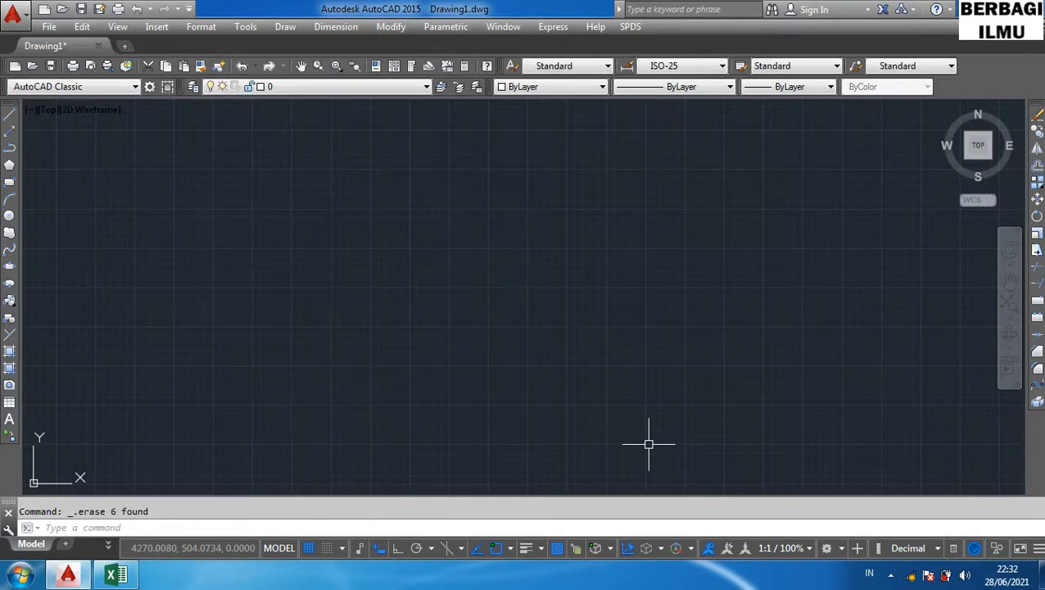
- Draw a zigzag of three connected line segments across the upper part of the drawing with the Line command
text(l)
key(Return)
click(265, 240)
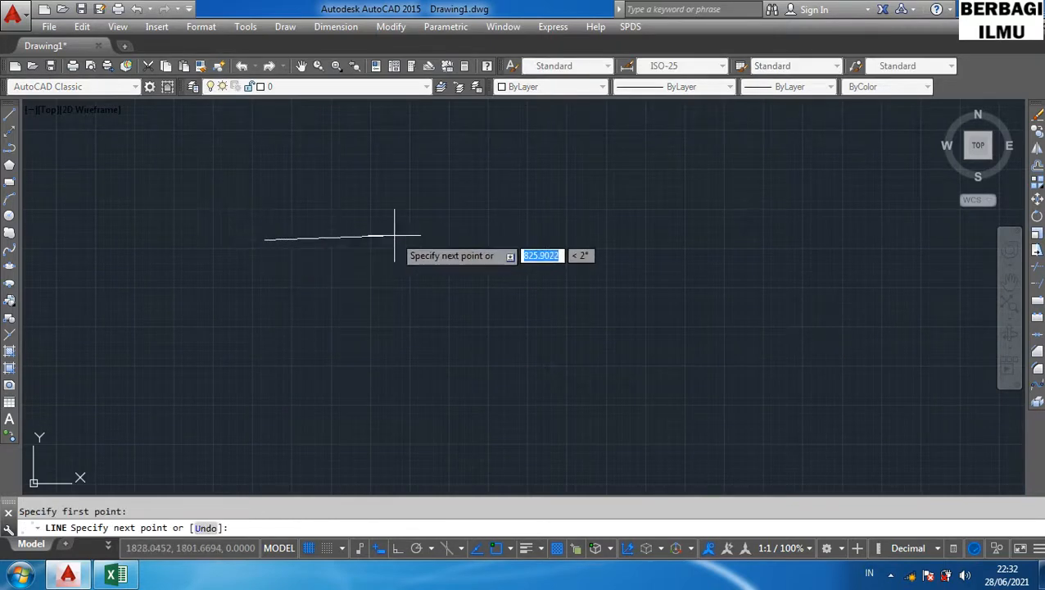
click(394, 236)
click(512, 246)
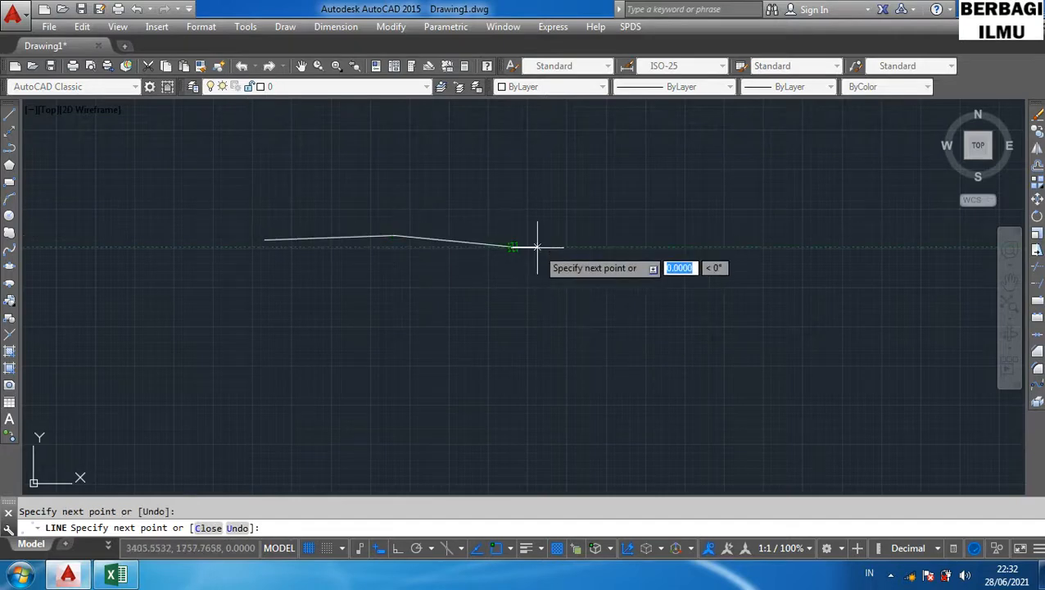
click(616, 198)
key(Return)
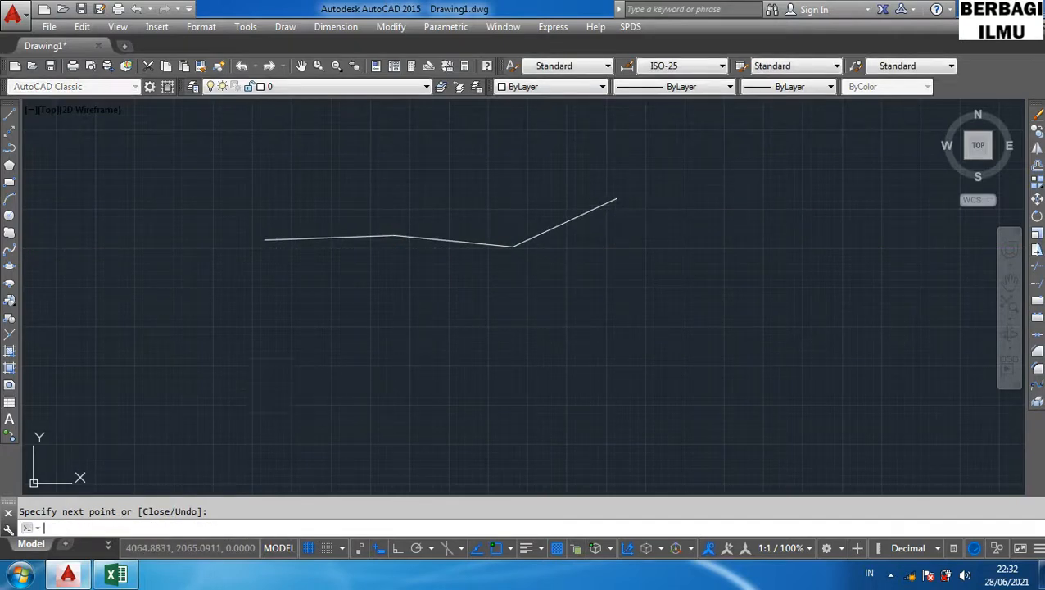
- Draw a short downward-sloping line in the lower left area
key(Return)
click(186, 359)
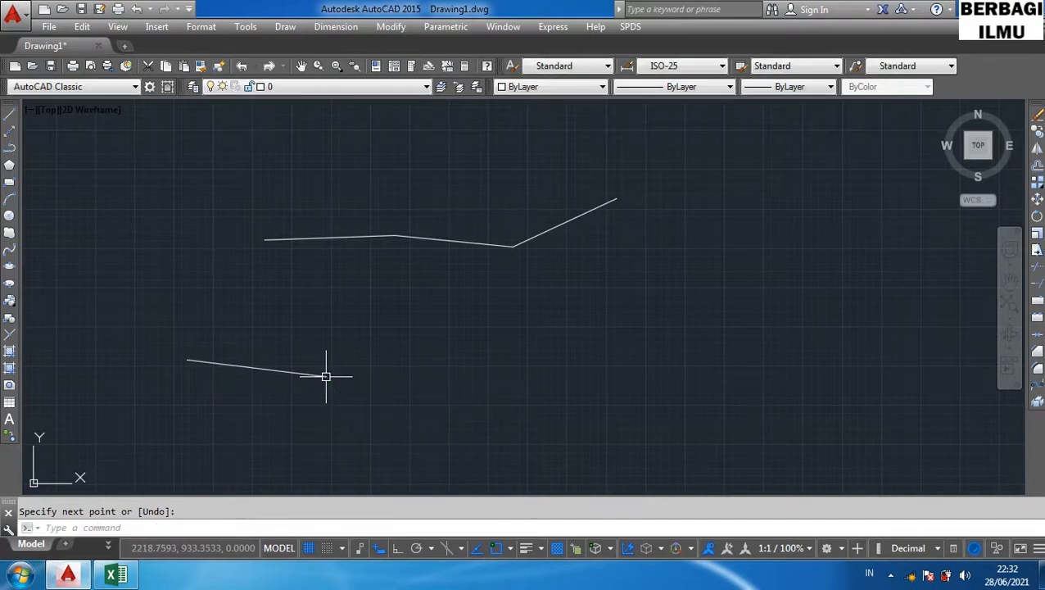
key(Return)
- Draw a long, slightly sloping line through the middle of the drawing below the zigzag
click(501, 310)
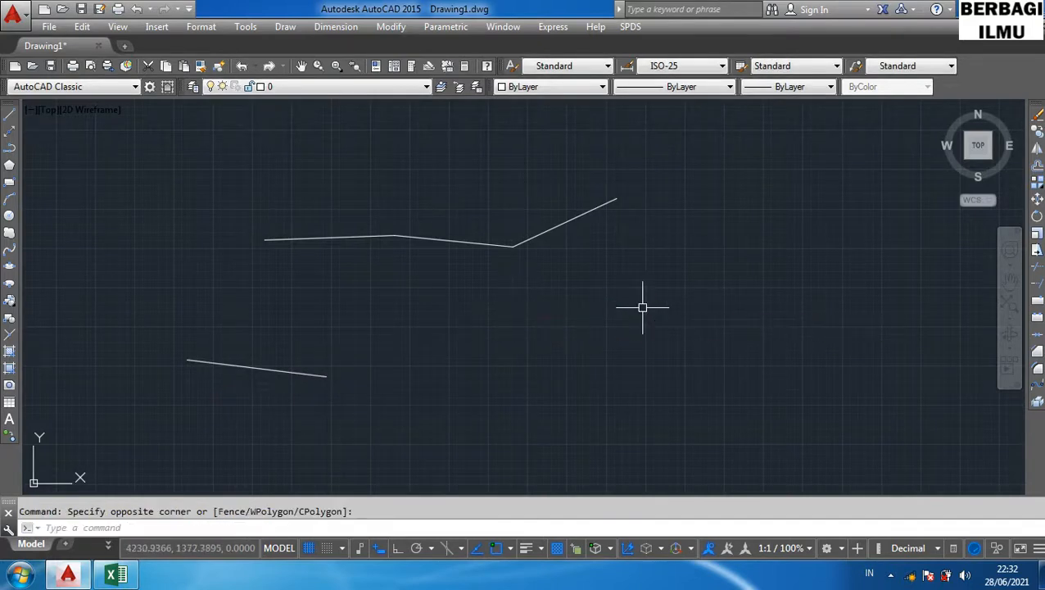
click(642, 307)
key(Return)
click(452, 308)
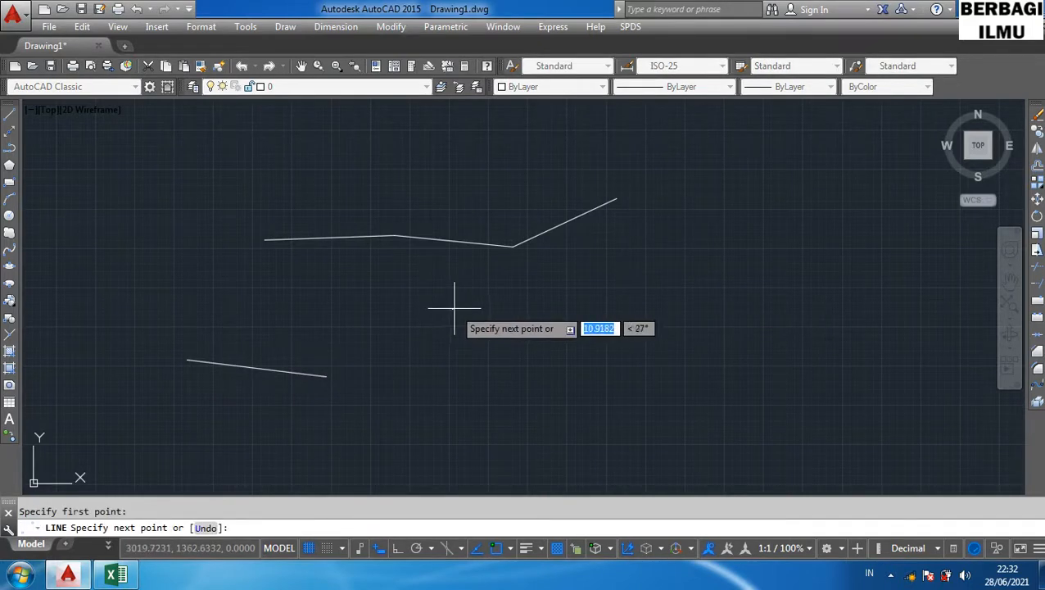
click(800, 331)
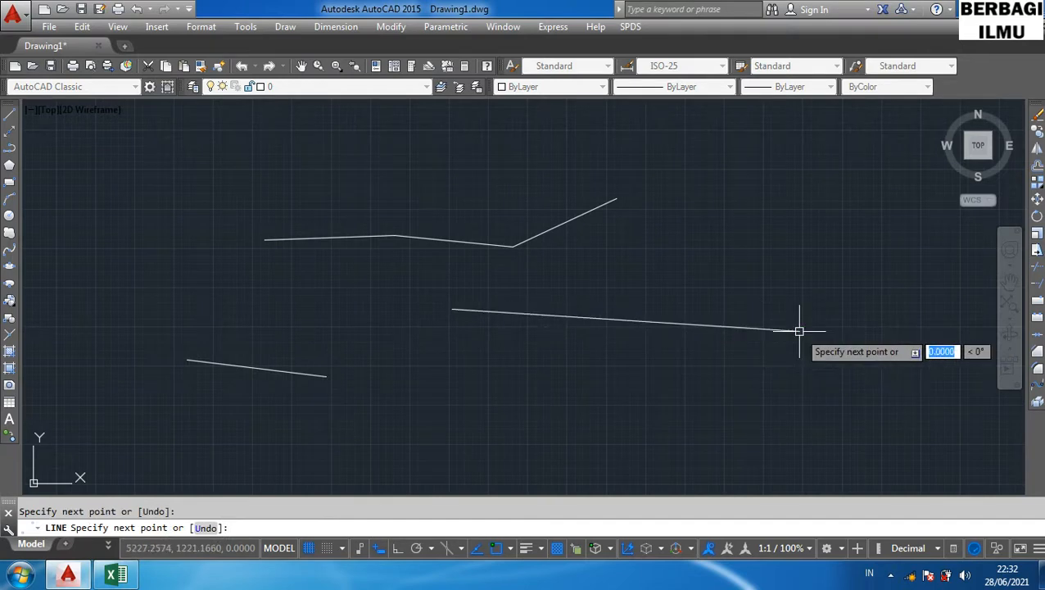
key(Return)
- Draw a horizontal line in the lower right area
click(736, 422)
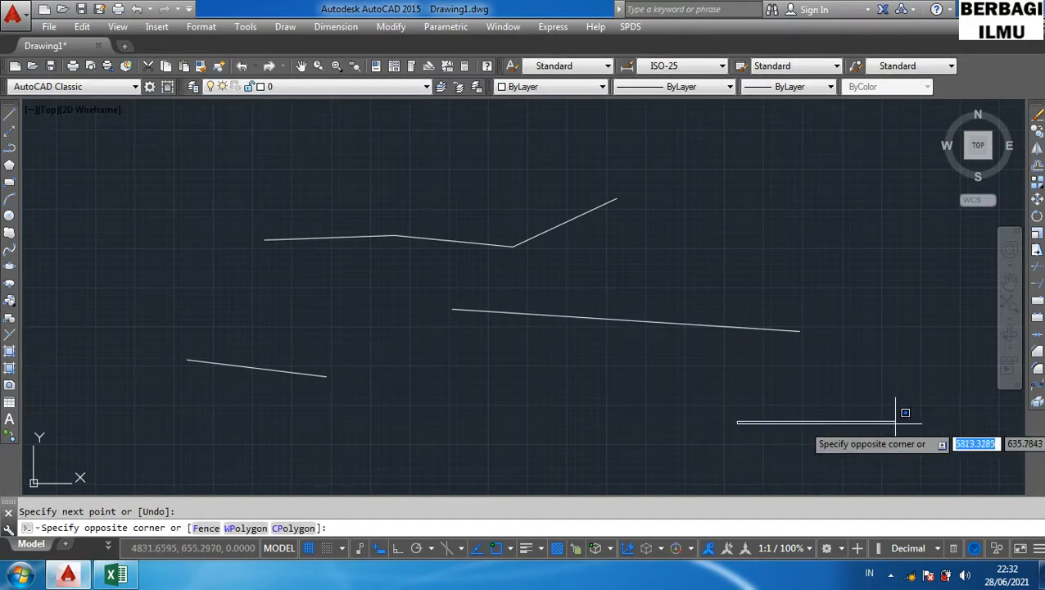
click(932, 418)
right_click(891, 436)
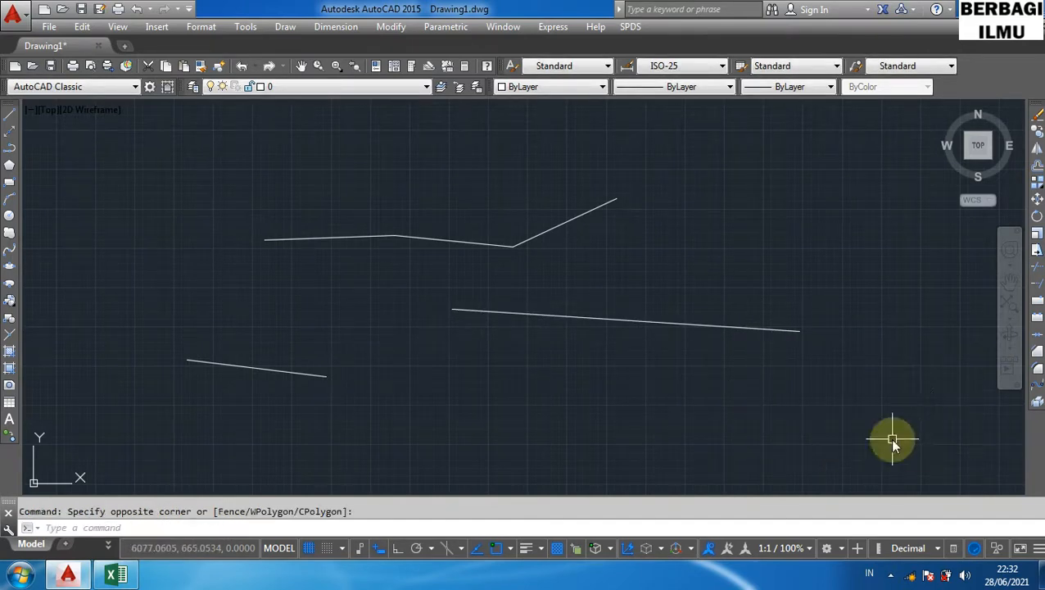
click(883, 439)
click(724, 438)
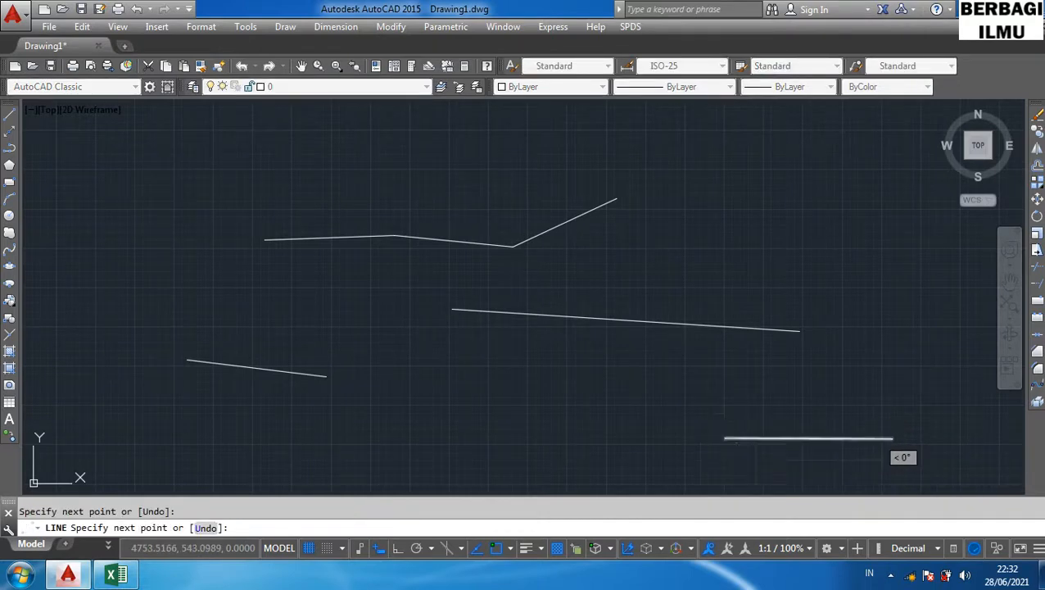
key(Return)
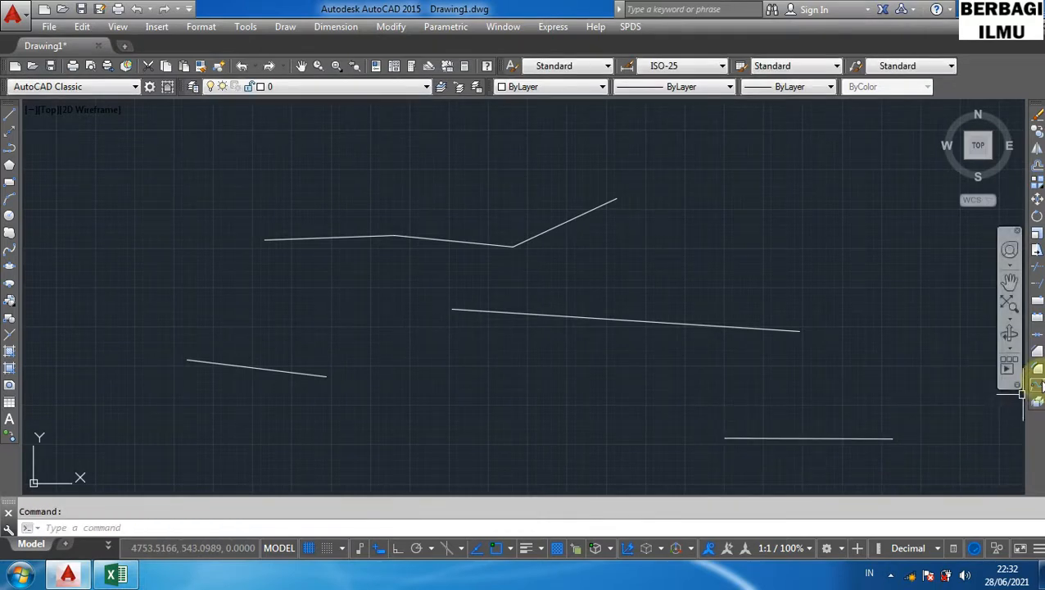
- Use Blend Curves to join the zigzag's first segment to the long middle line with a smooth curve
click(1037, 384)
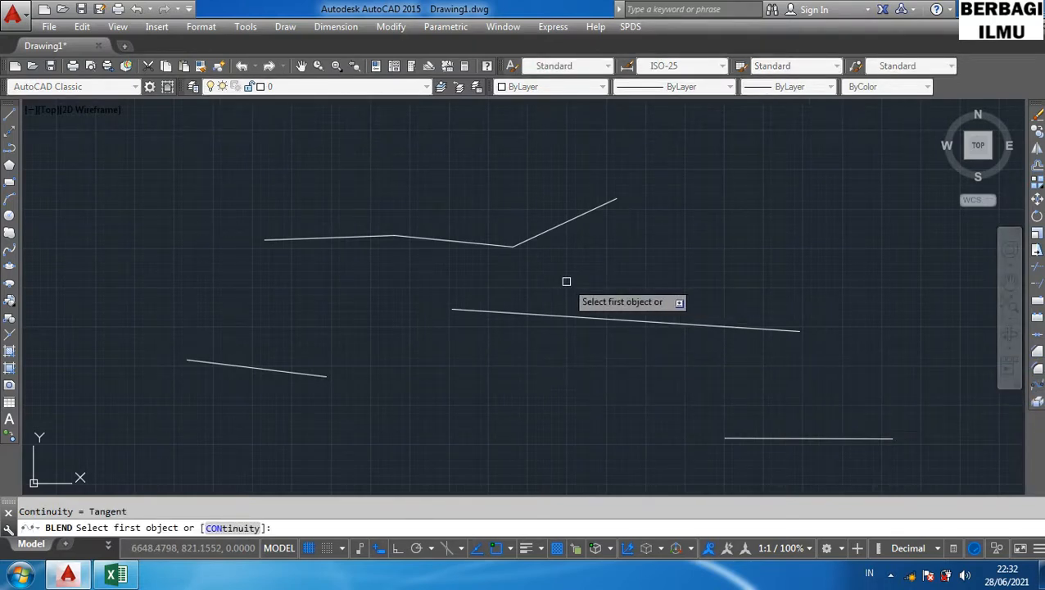
click(286, 240)
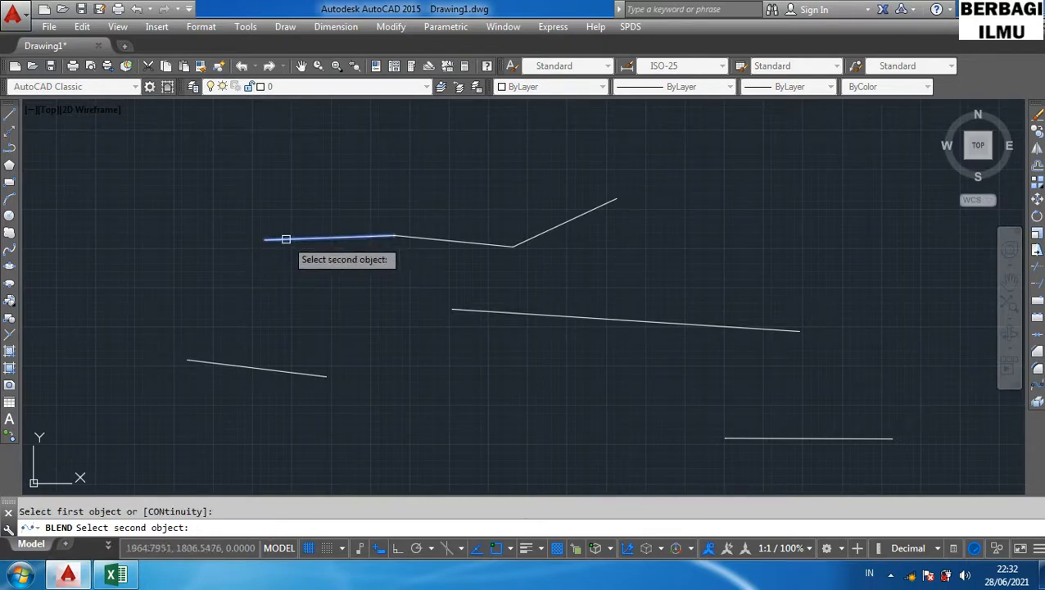
click(490, 312)
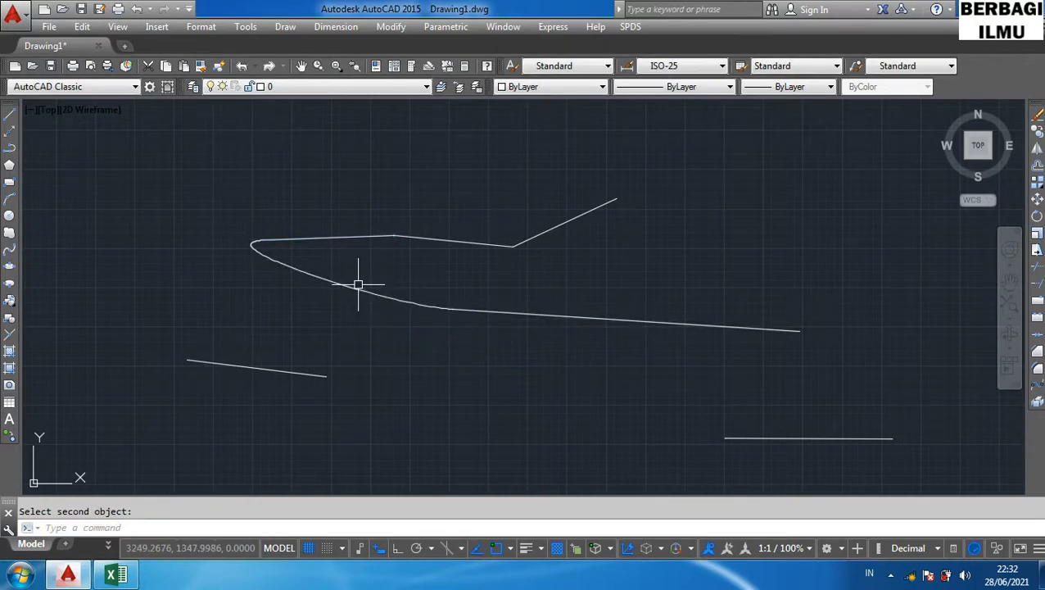
click(358, 284)
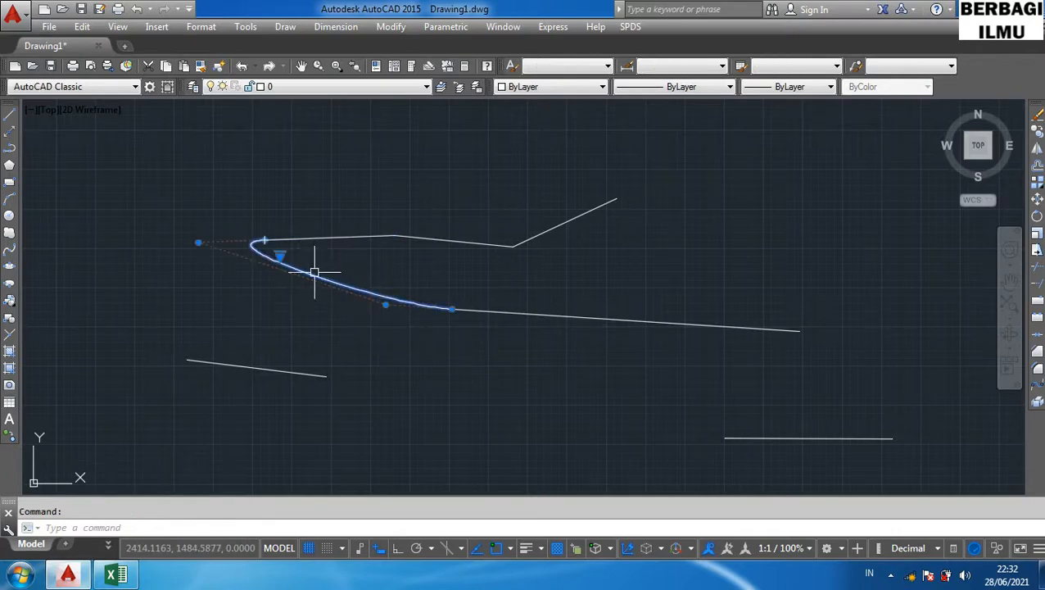
key(Escape)
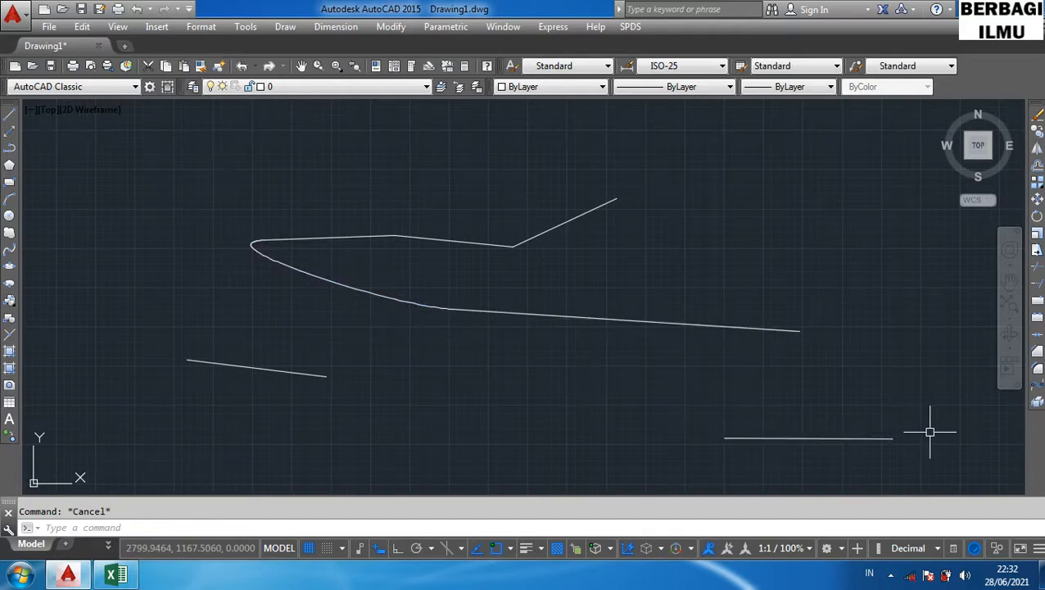
- Use Blend Curves to join the lower right horizontal line to the right end of the long middle line
click(1038, 390)
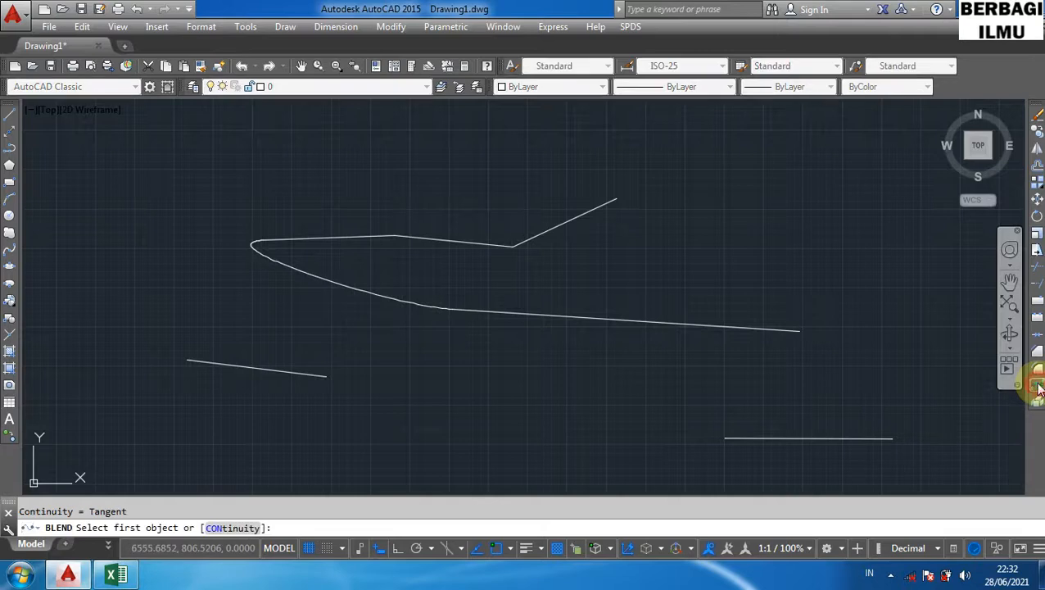
click(873, 437)
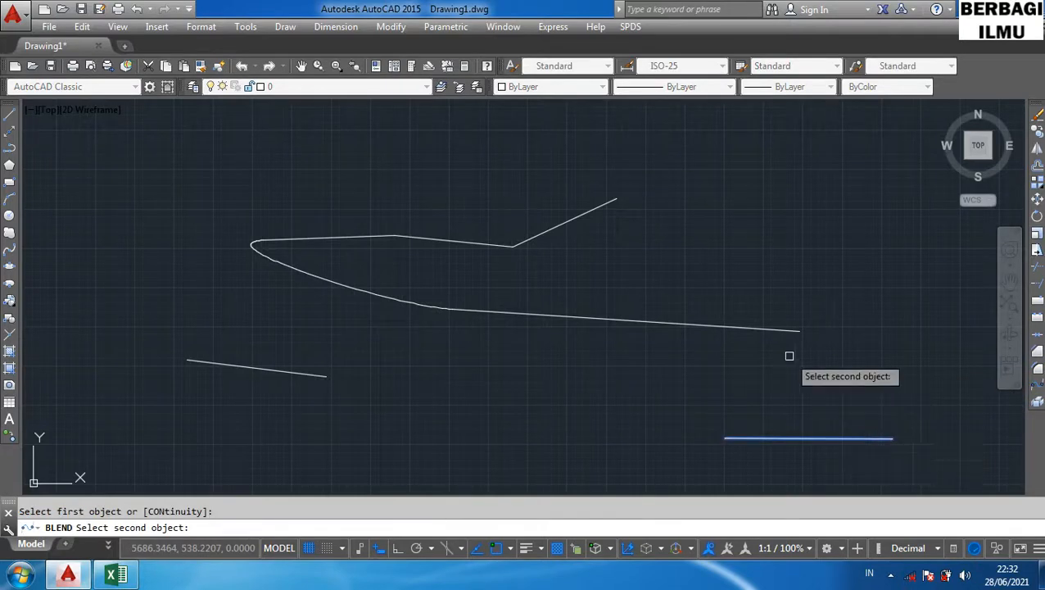
click(778, 330)
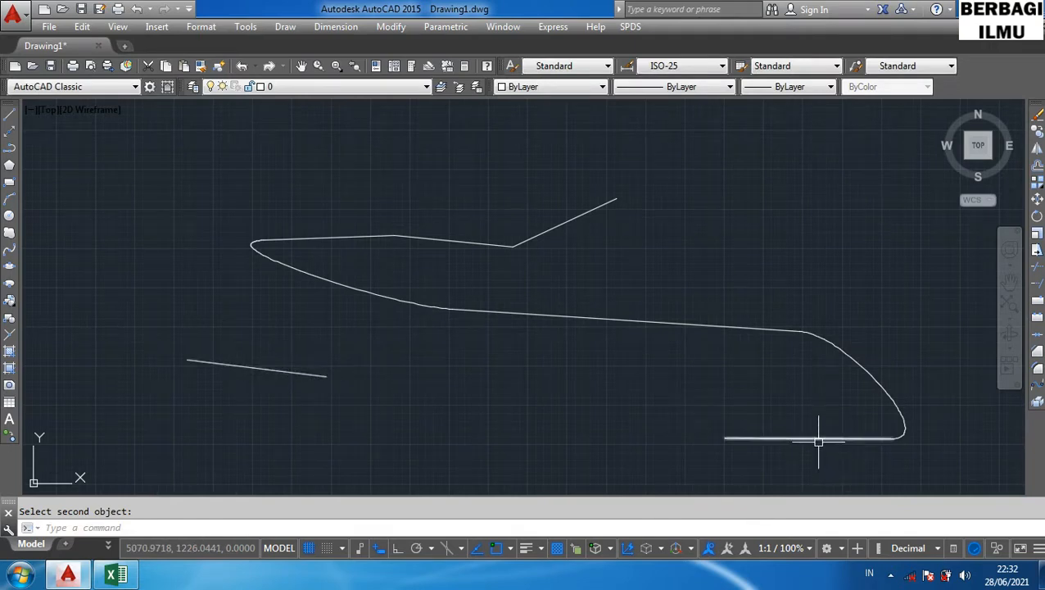
- Use Blend Curves again to join the left end of the horizontal line to the short lower left line
click(1037, 384)
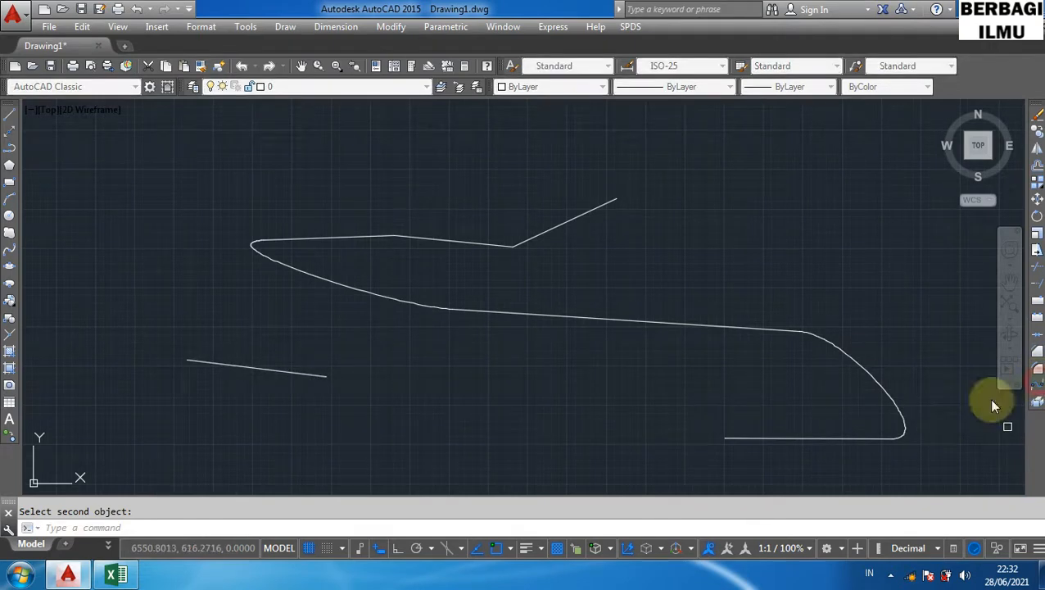
click(738, 438)
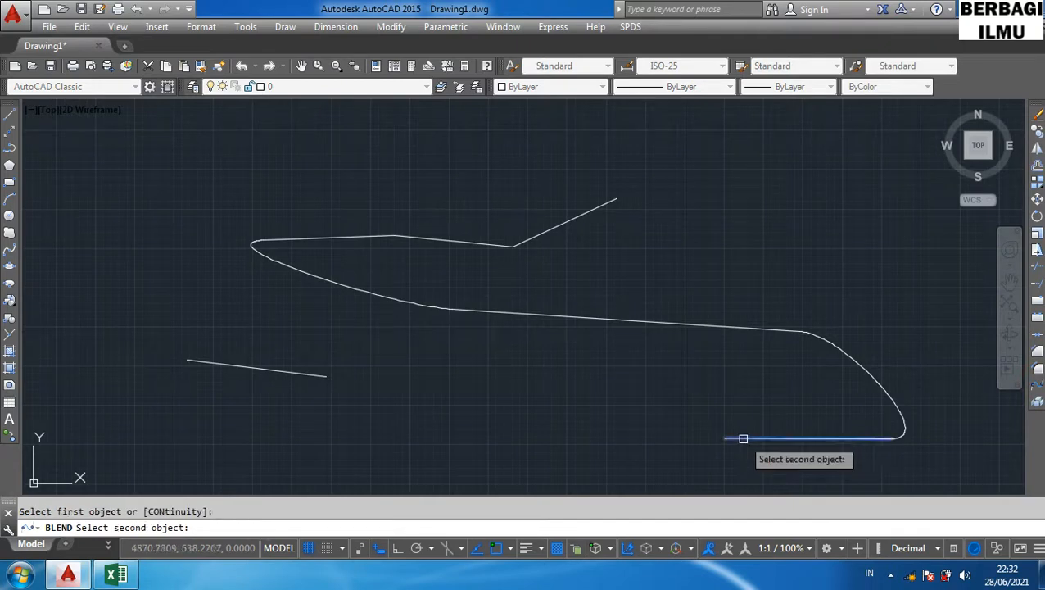
click(303, 373)
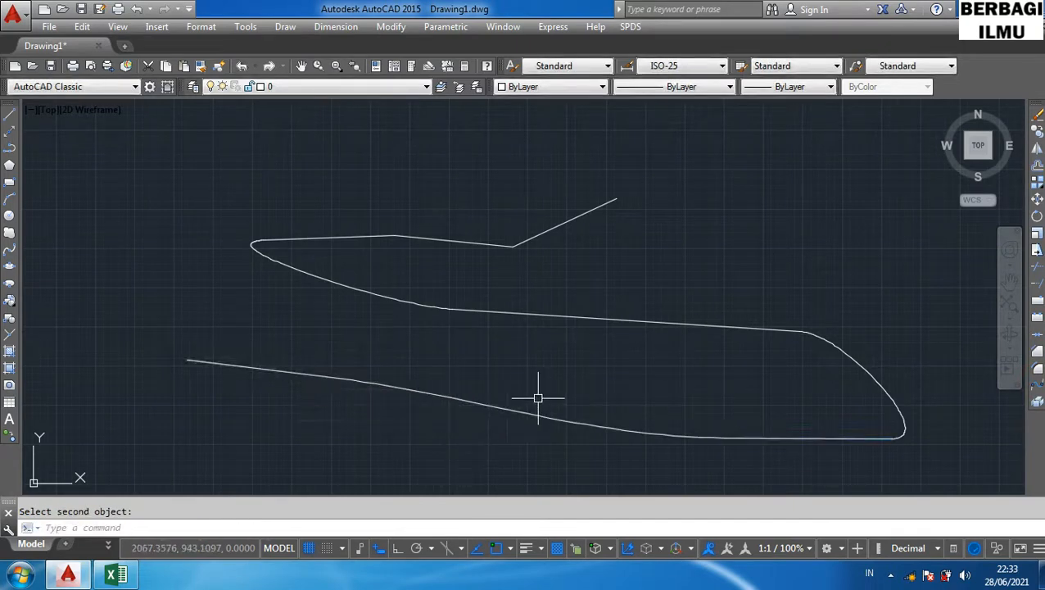
- Select everything in the drawing and erase it
key(ctrl+a)
key(Delete)
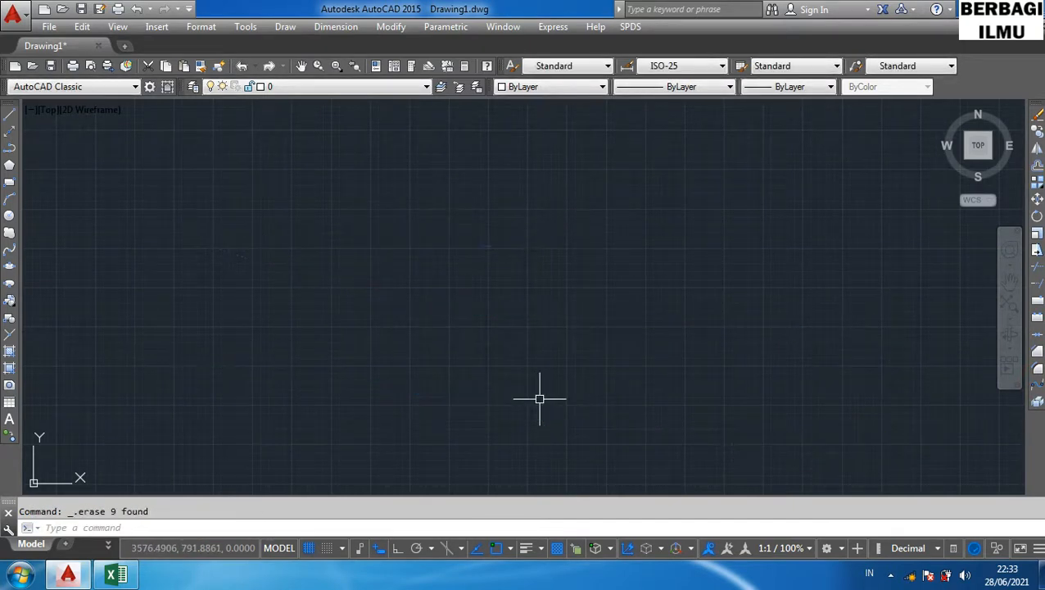
- Draw a rectangle with the Rectangle command in the left half of the empty drawing
click(117, 576)
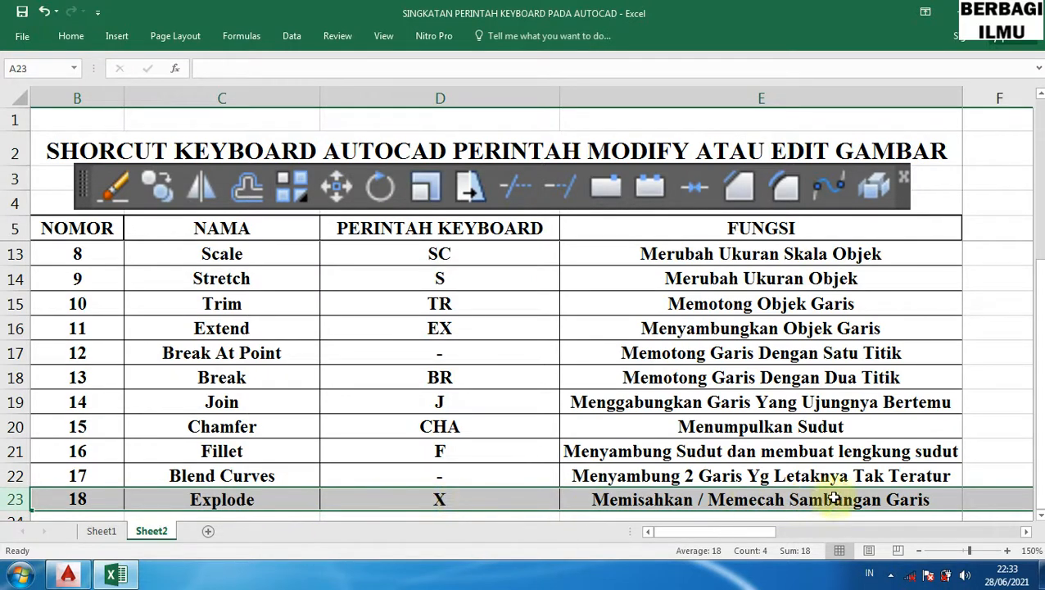
click(134, 572)
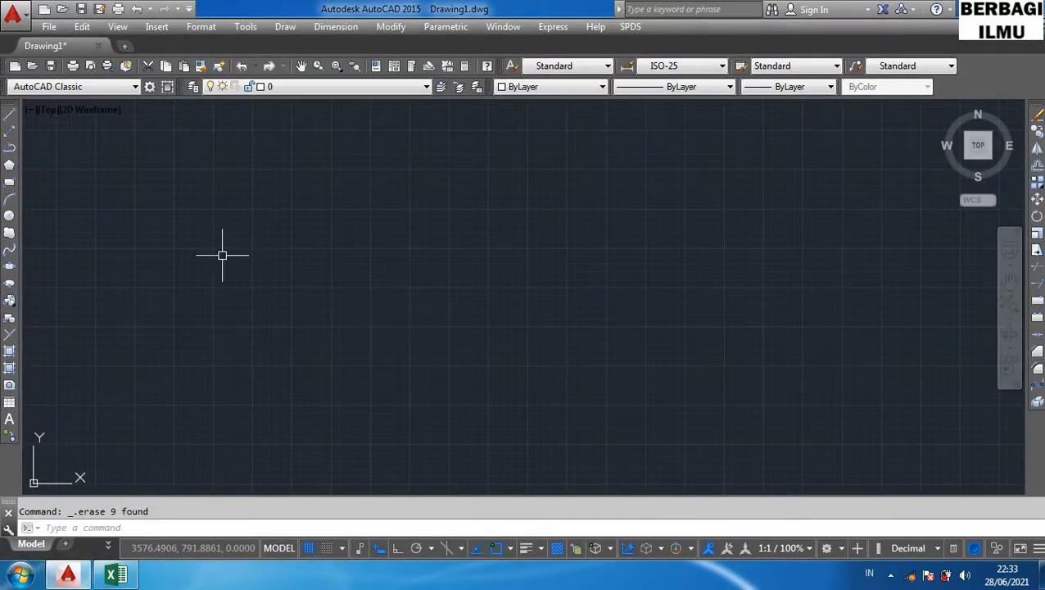
text(rec)
key(Return)
click(222, 255)
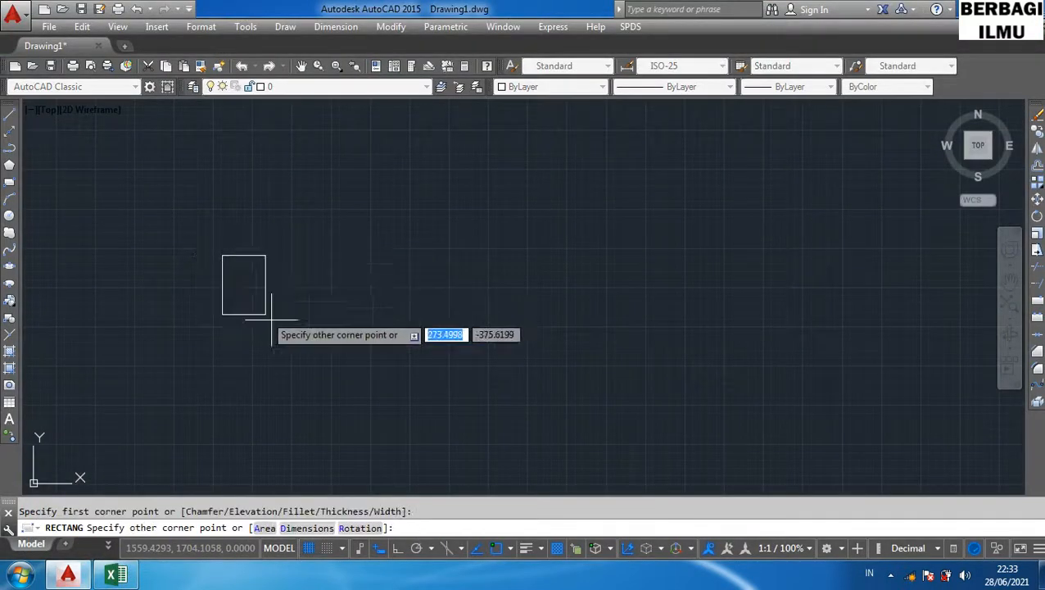
click(395, 393)
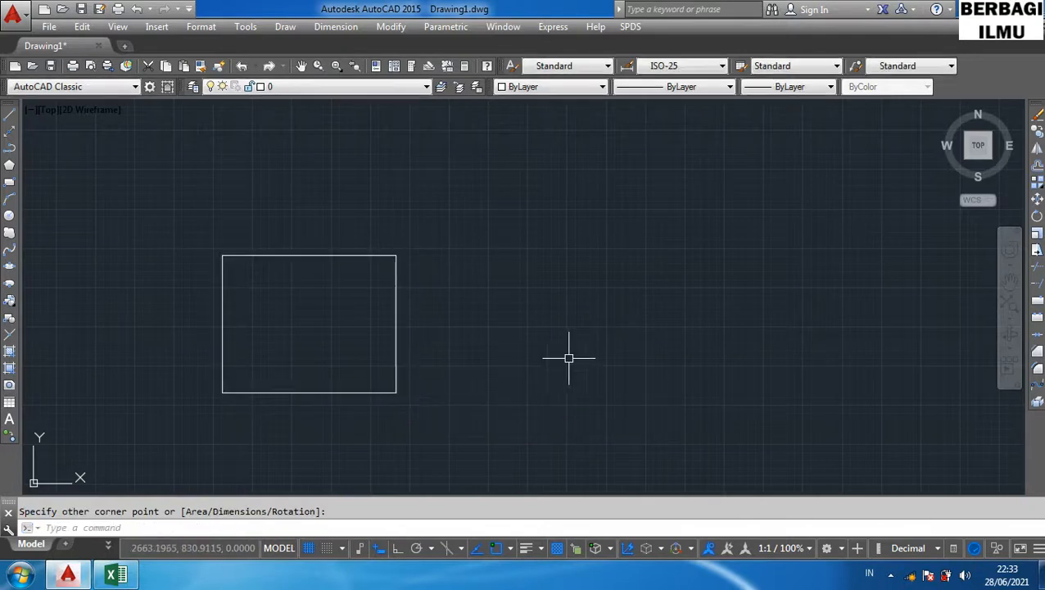
click(396, 312)
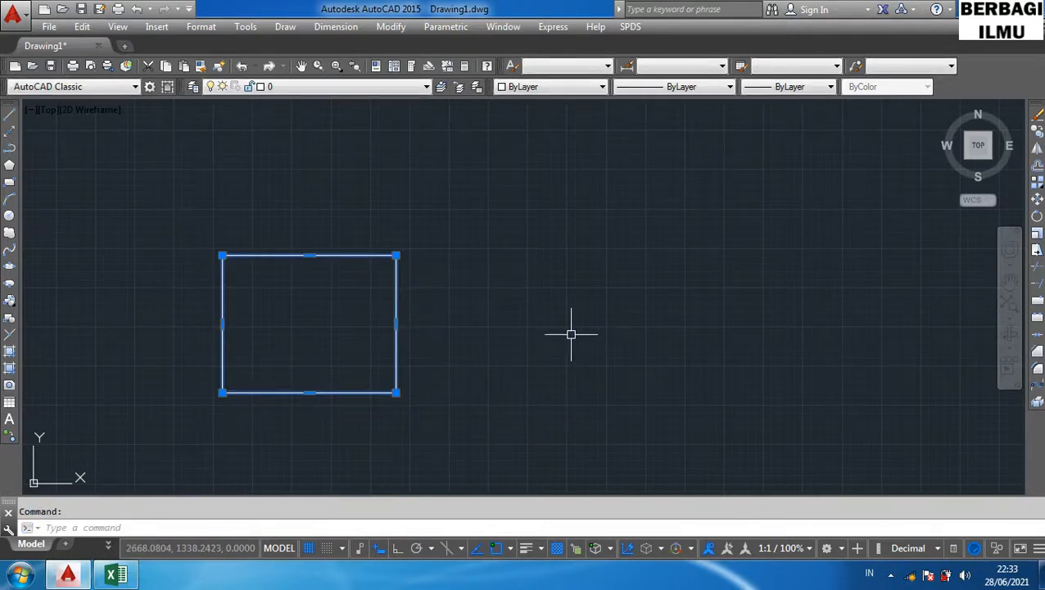
key(Escape)
- Draw a second rectangle to its right from four separate lines using the Line command with Ortho on
text(l)
key(Return)
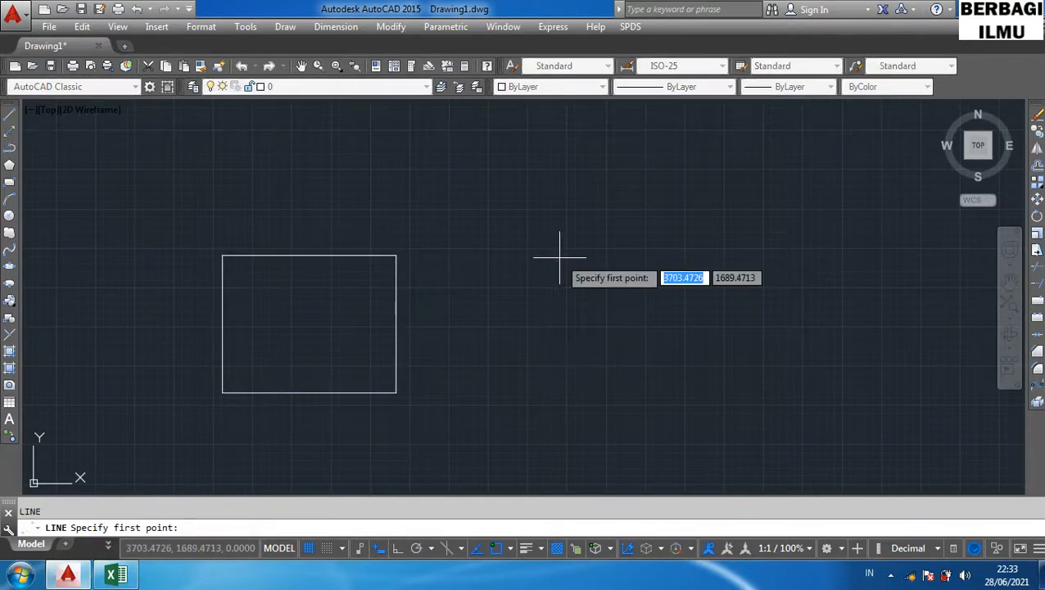
click(517, 258)
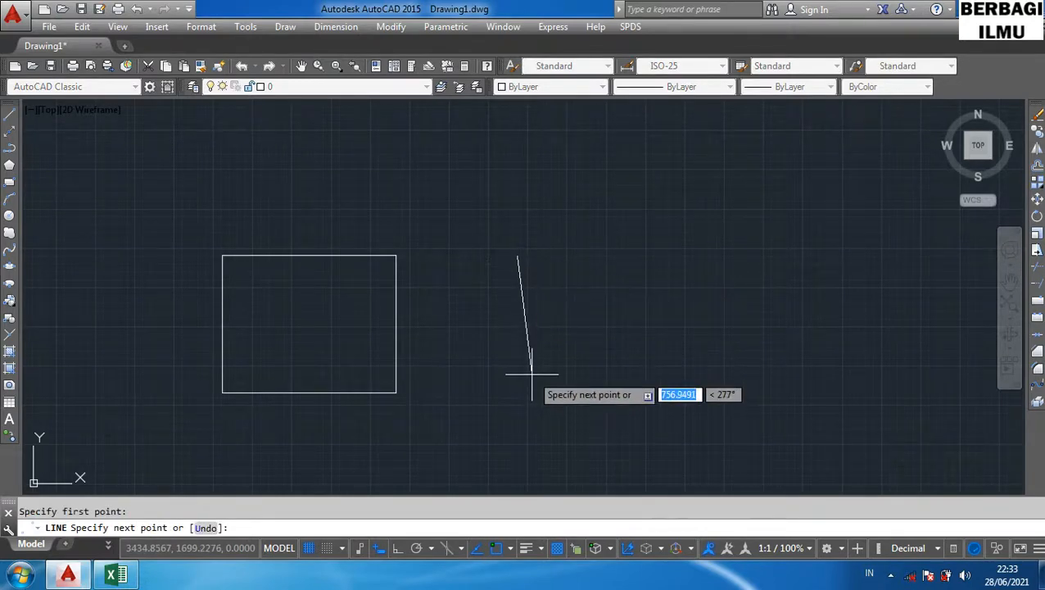
key(F8)
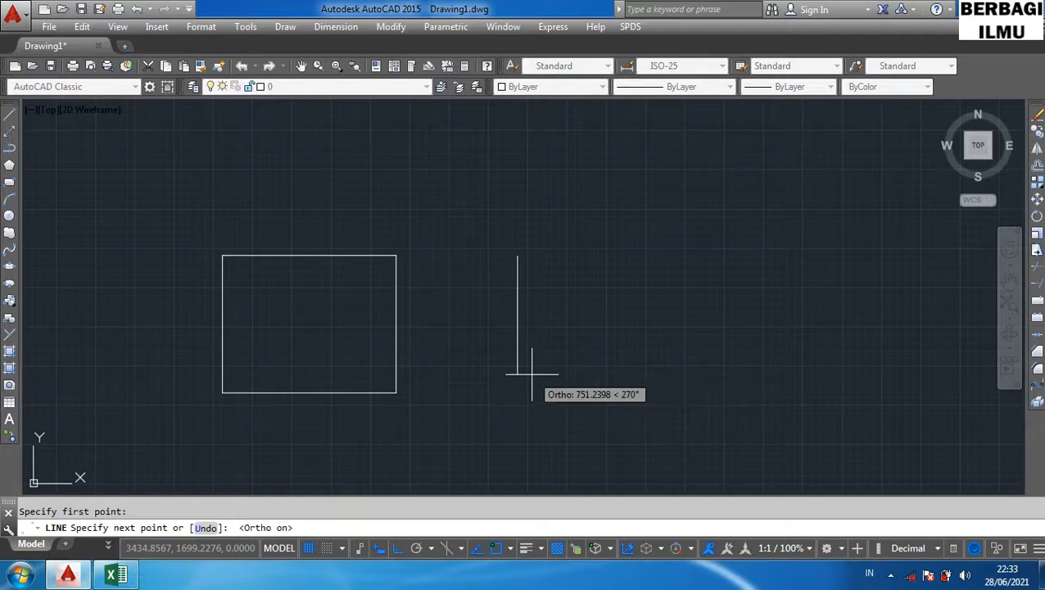
click(534, 385)
click(692, 378)
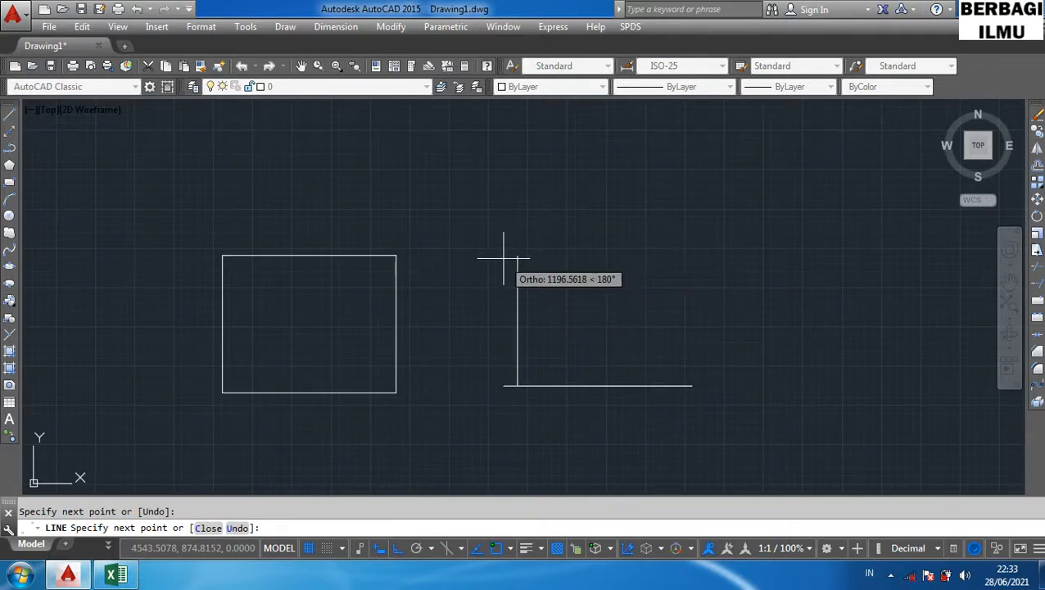
click(691, 256)
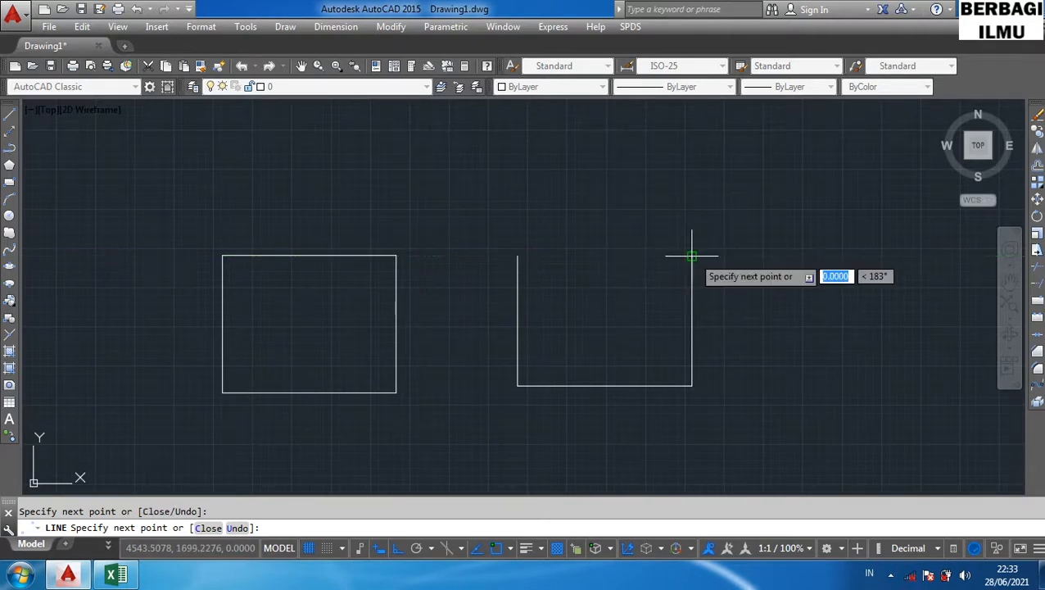
click(517, 255)
key(Escape)
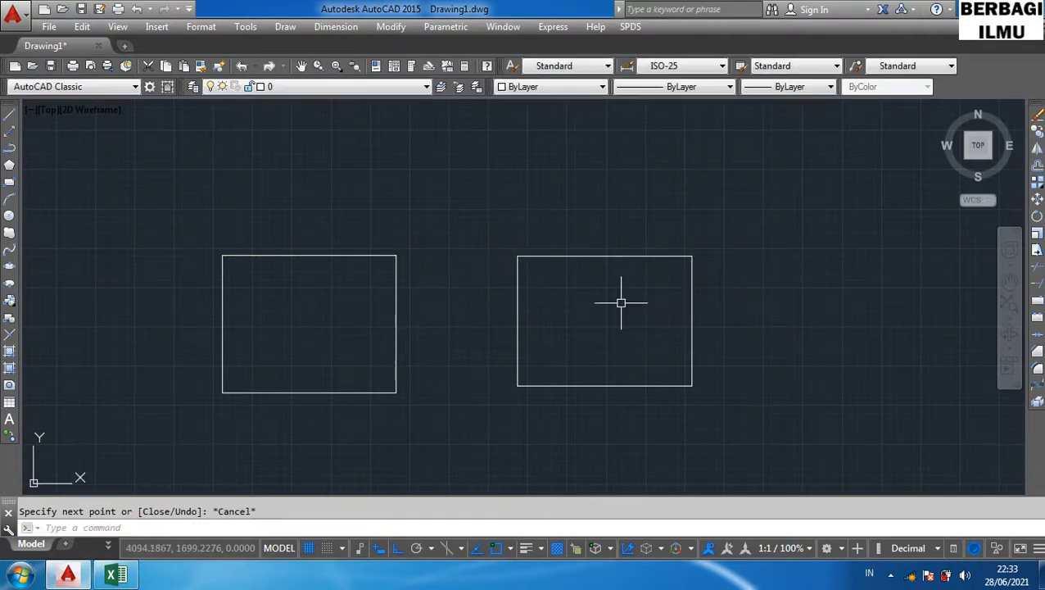
- Select edges of both rectangles in turn to compare the single rectangle object with the separate lines
click(588, 259)
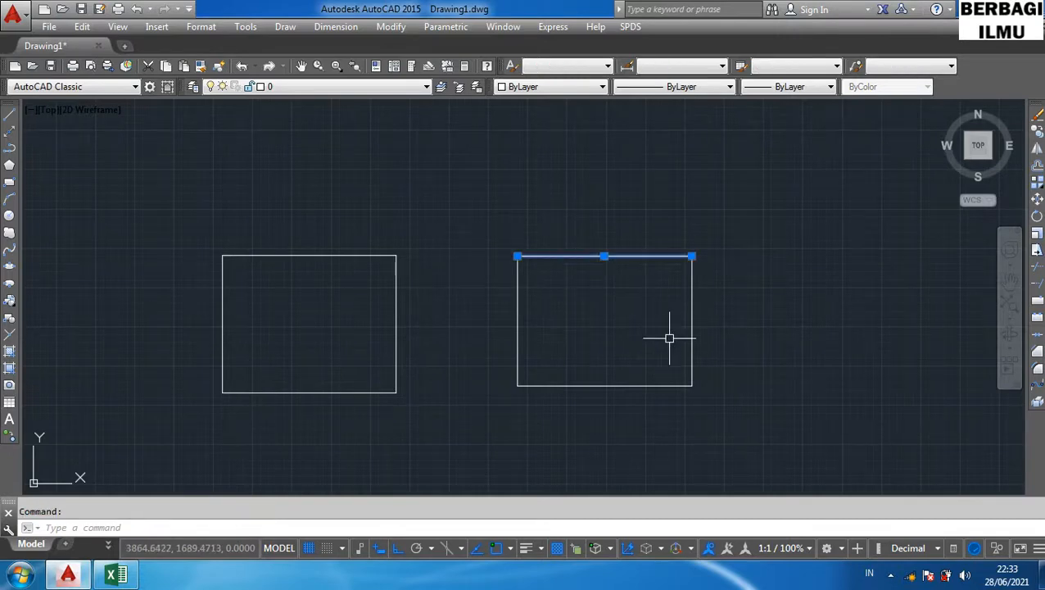
key(Escape)
click(517, 302)
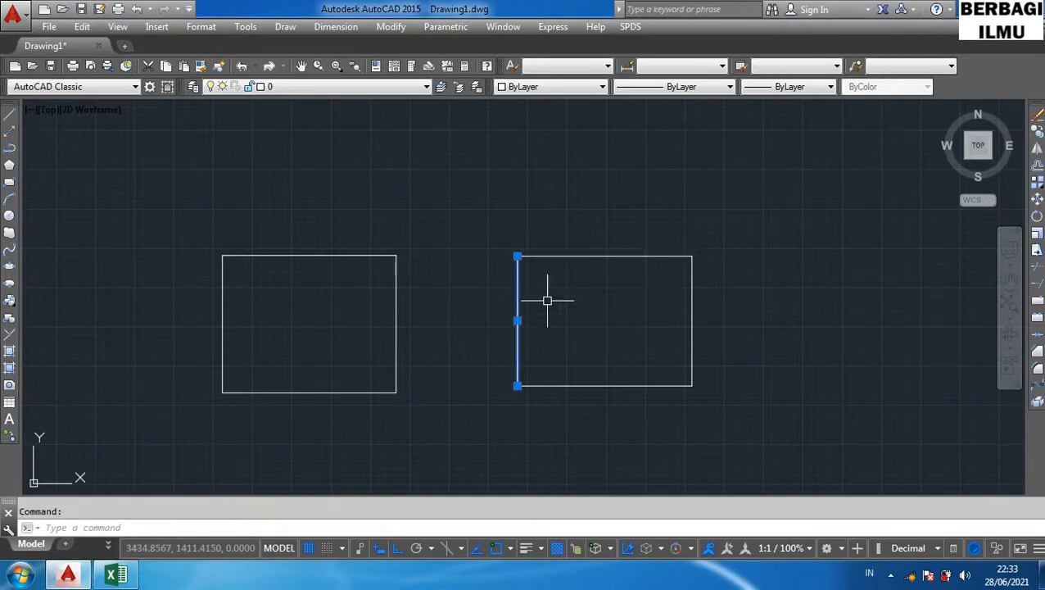
key(Escape)
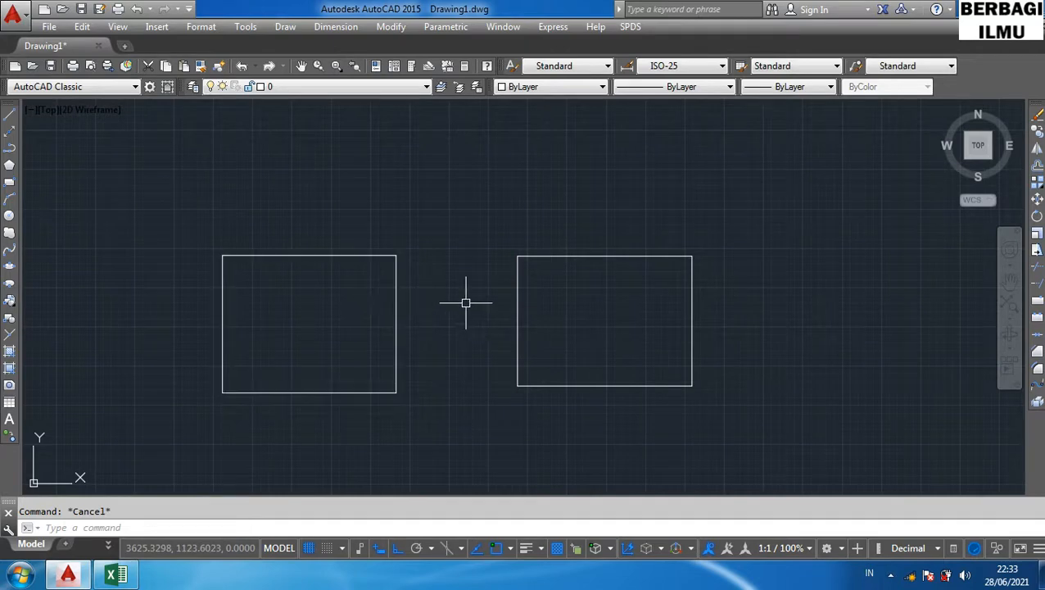
click(366, 255)
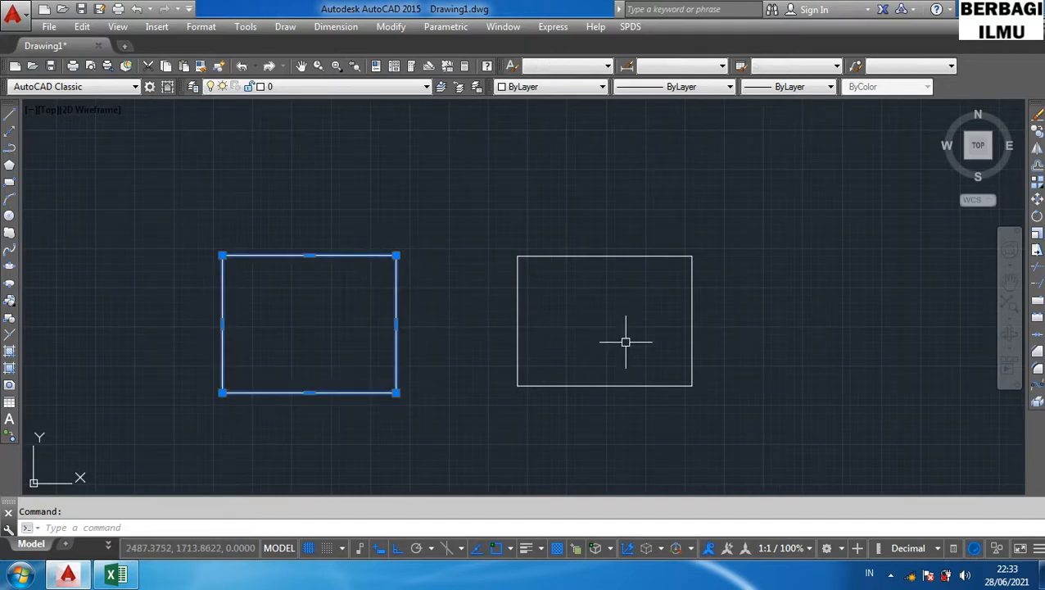
key(Escape)
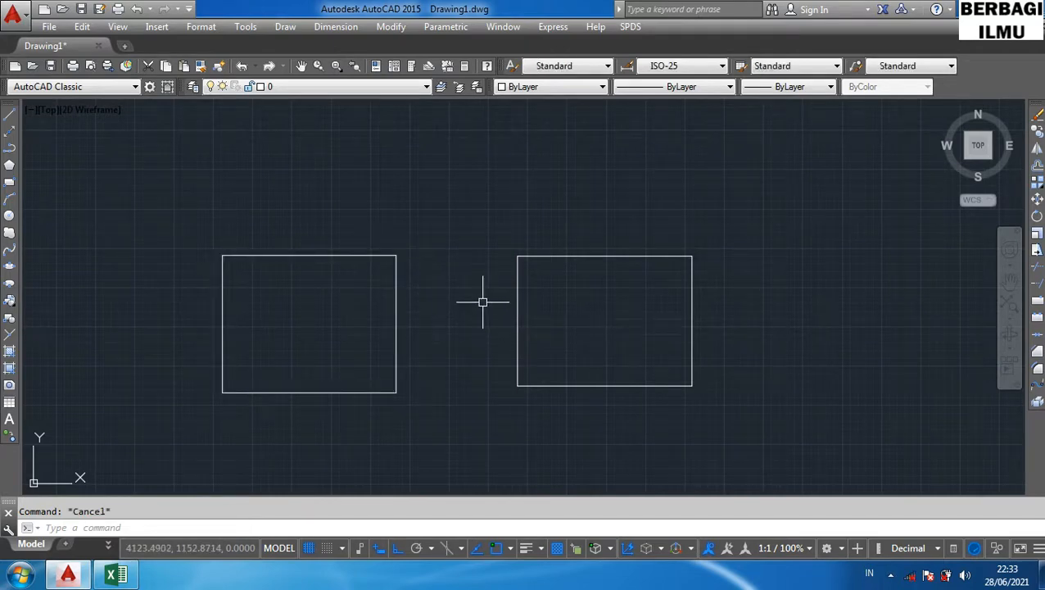
click(396, 301)
key(Escape)
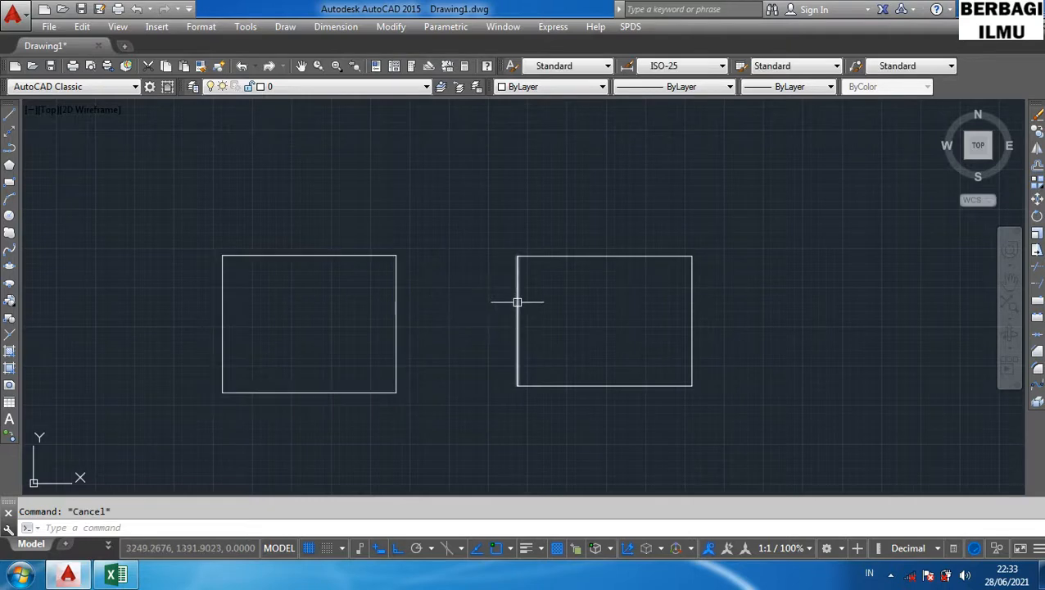
click(517, 304)
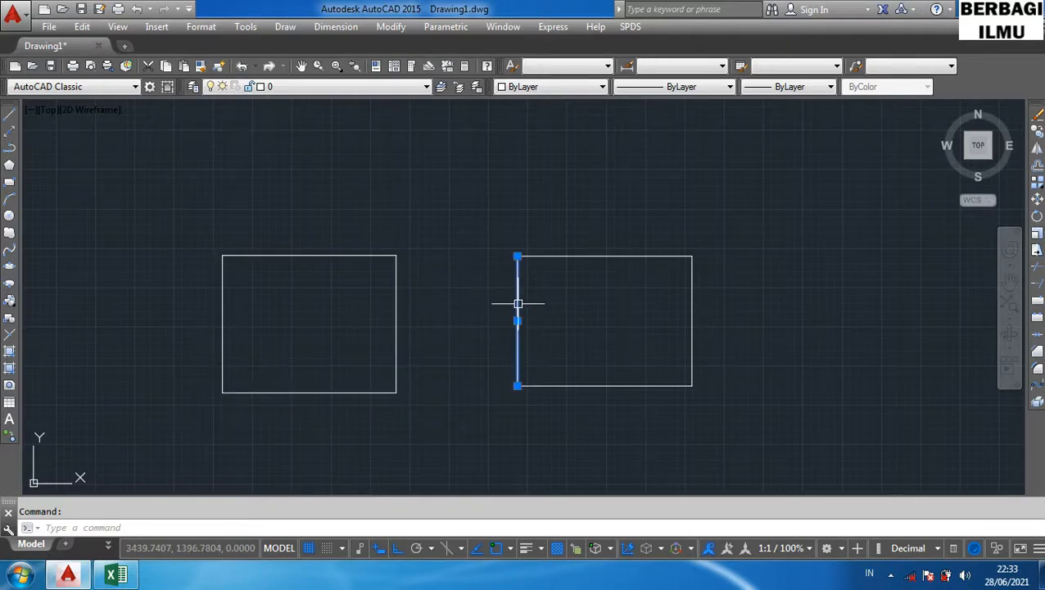
key(Escape)
click(578, 258)
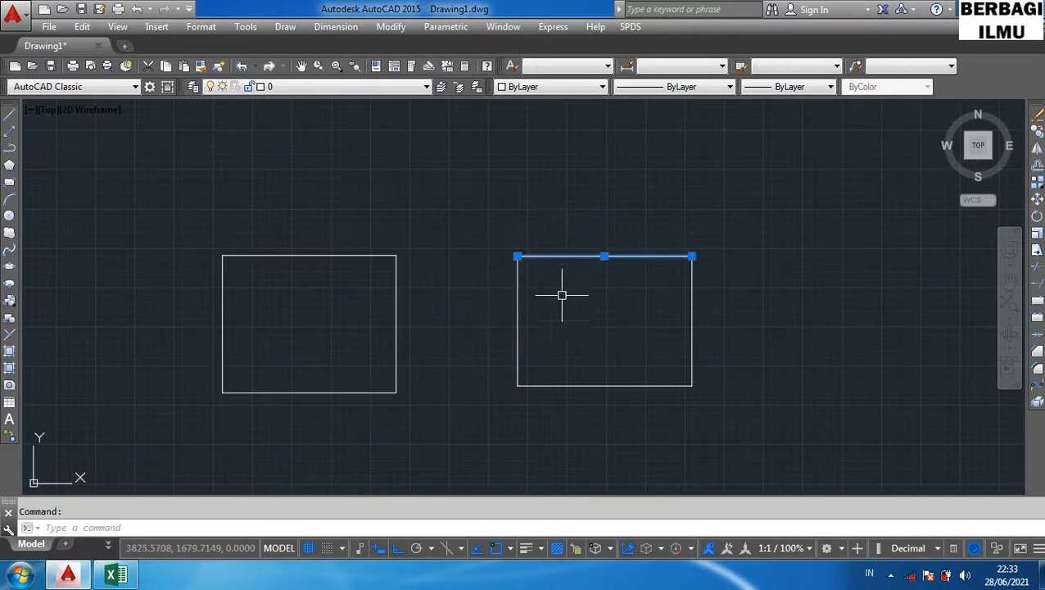
key(Escape)
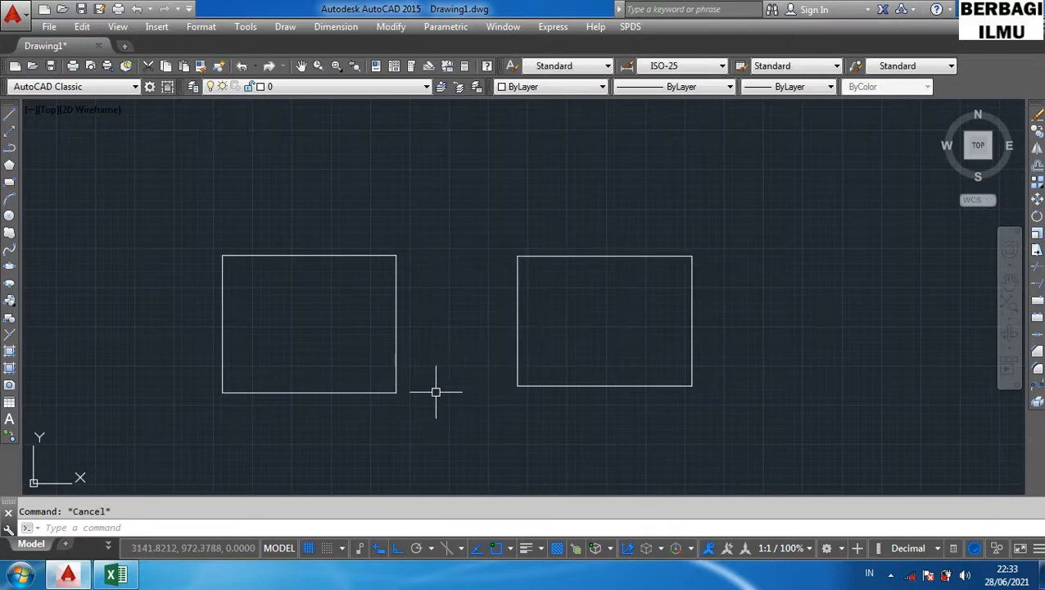
click(395, 361)
key(Escape)
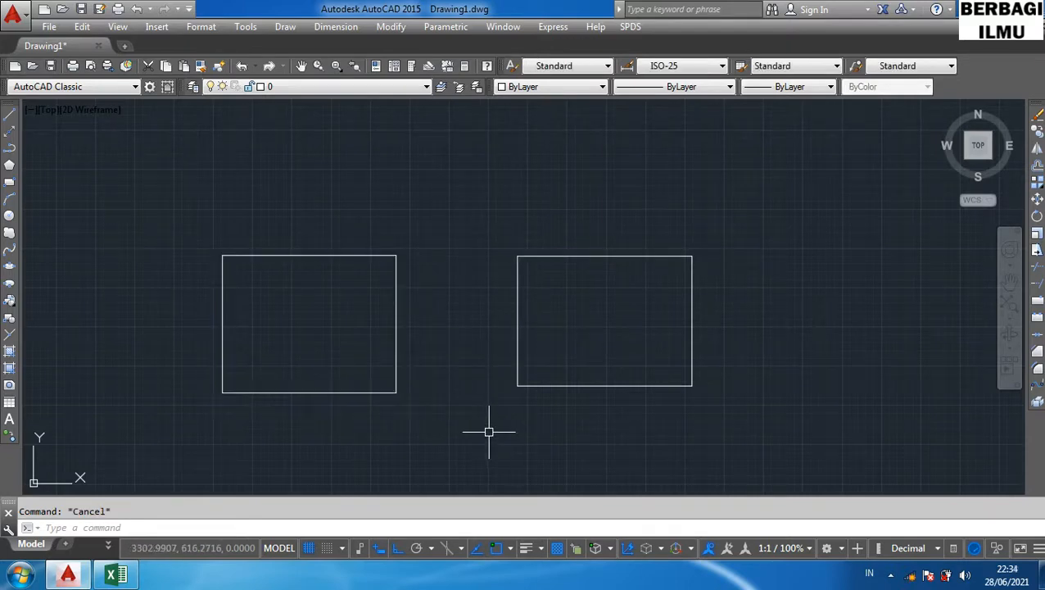
- Explode the left rectangle with the X shortcut
text(X)
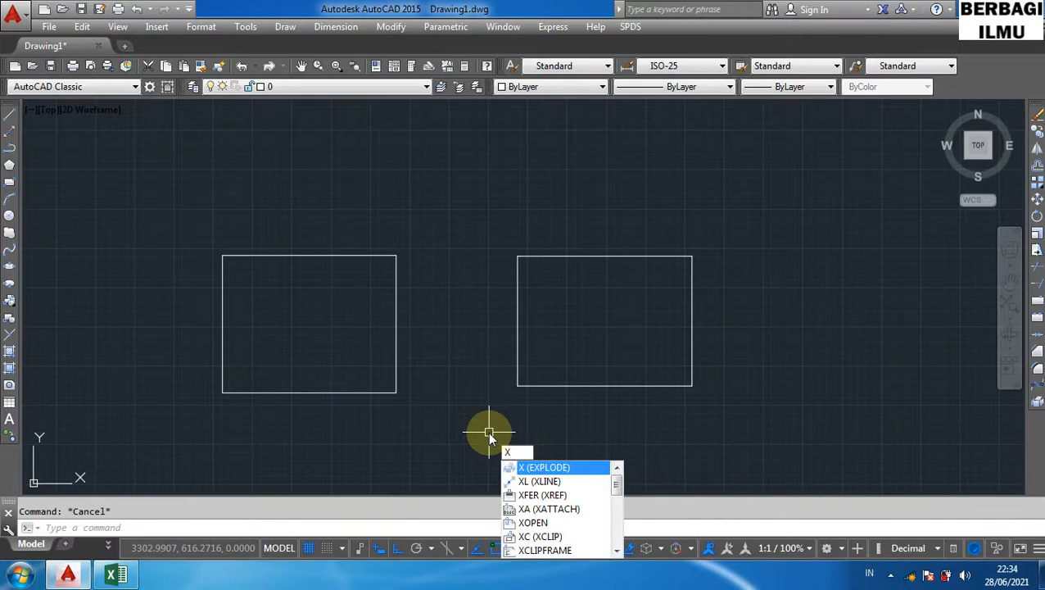
key(Return)
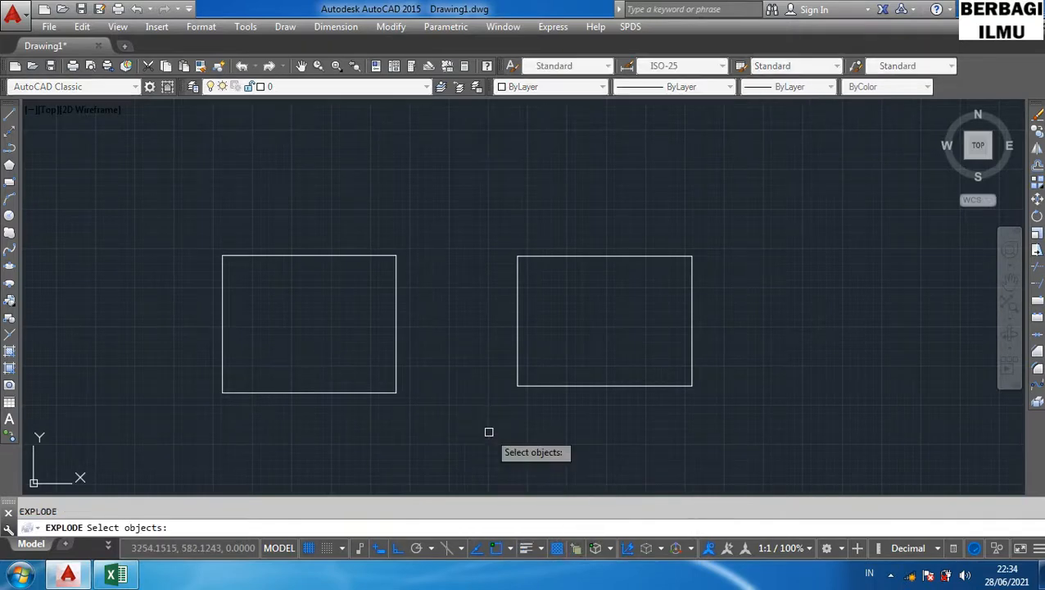
click(397, 343)
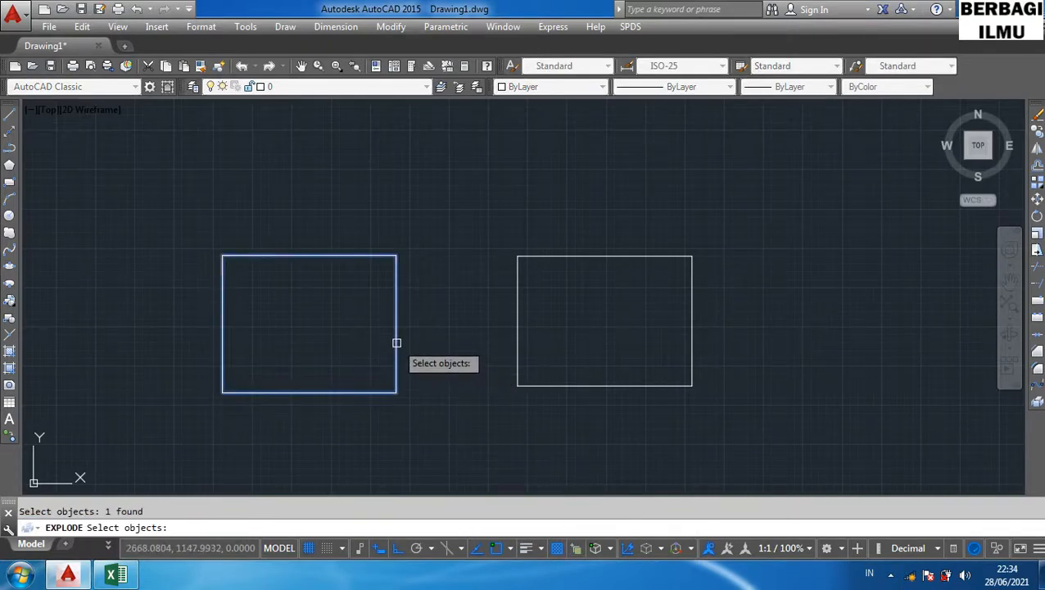
key(Return)
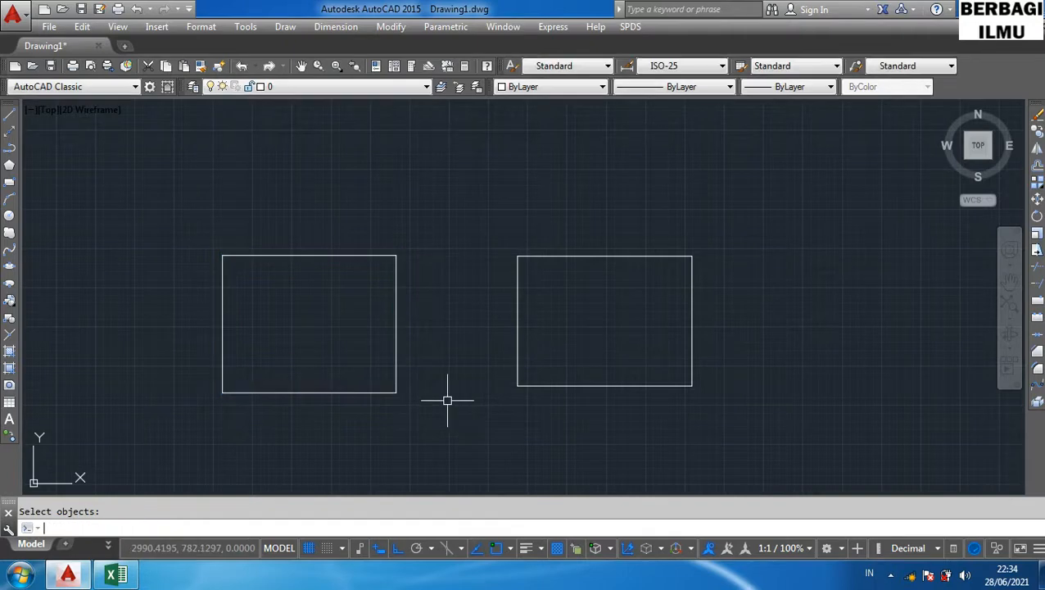
- Select the exploded rectangle's edges one by one to check they are now separate lines
click(398, 354)
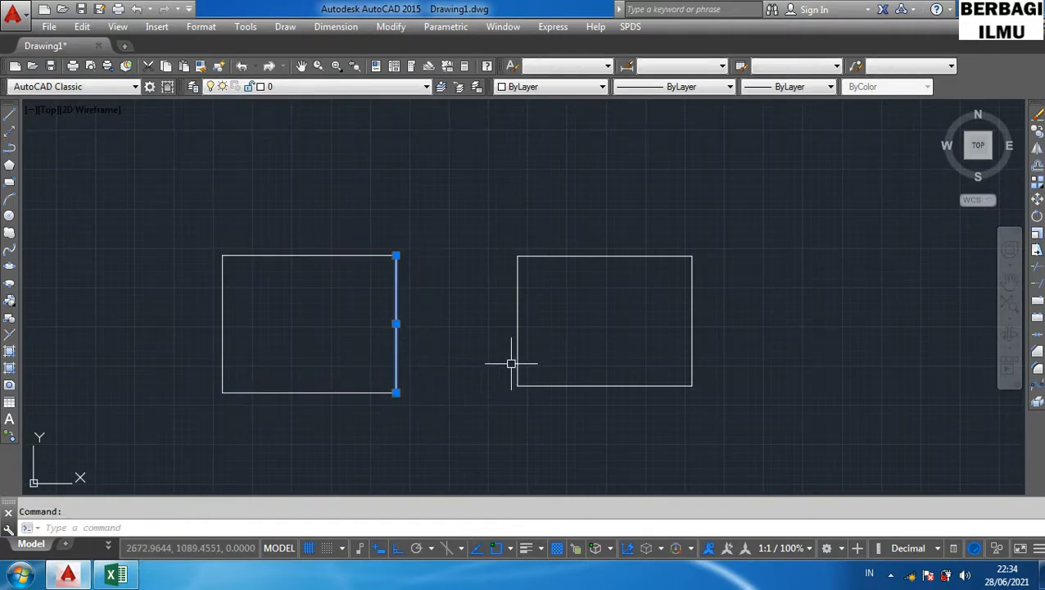
key(Escape)
click(309, 256)
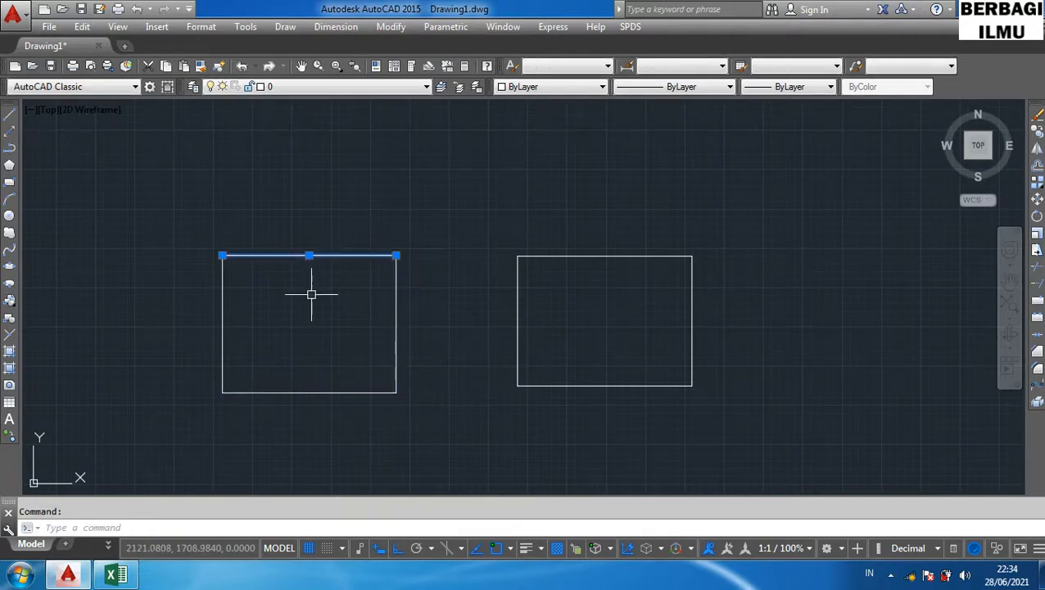
key(Escape)
click(223, 336)
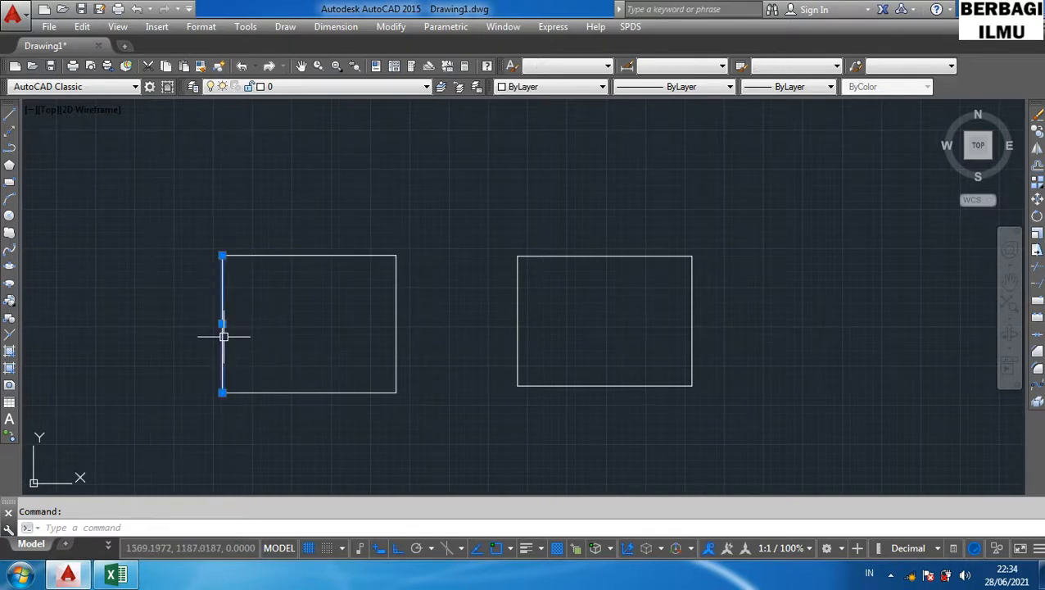
- Clear the current selection and erase every object in the drawing
key(Escape)
click(319, 392)
key(Escape)
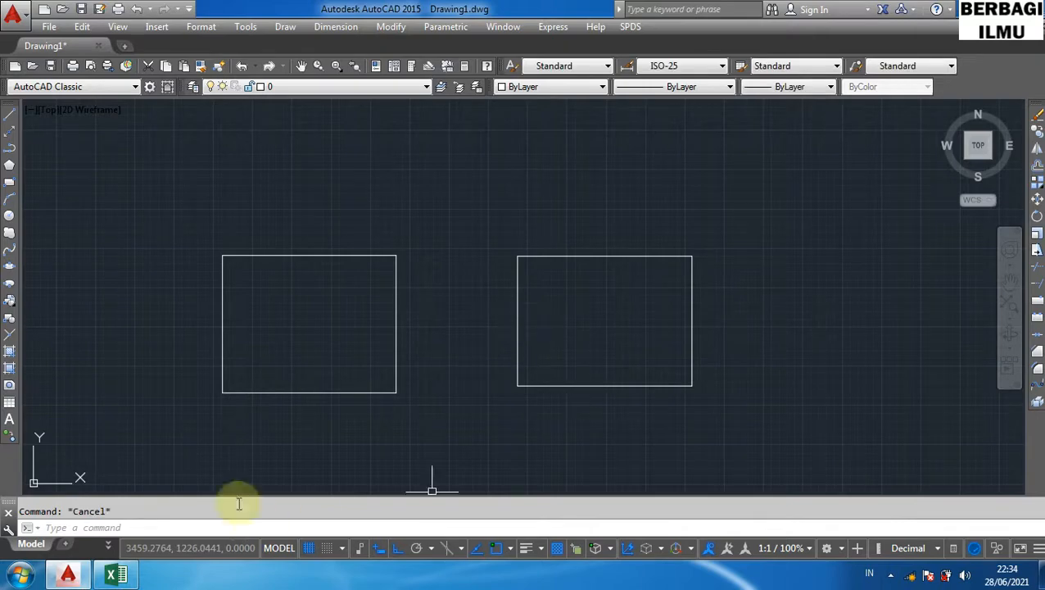
key(ctrl+a)
key(Delete)
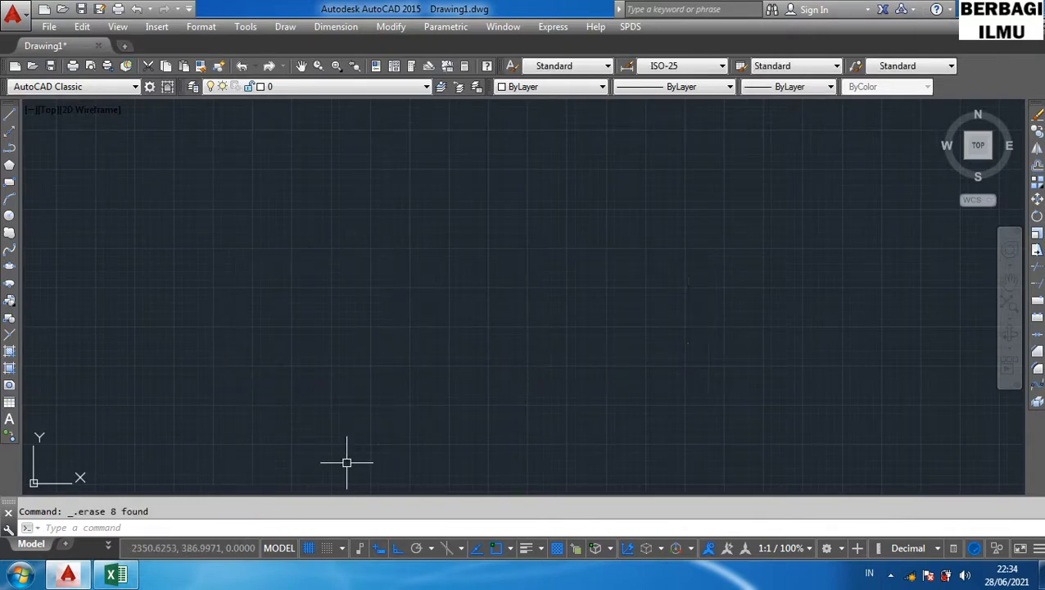
- Switch to Excel, zoom the sheet out to 100% and review the whole modify-command shortcut table
click(117, 575)
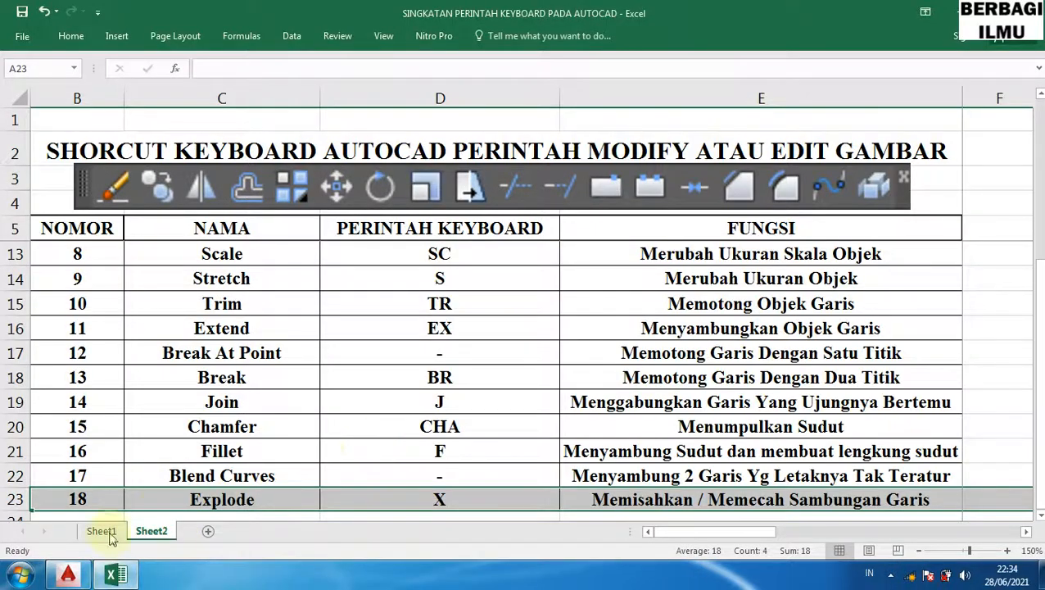
click(921, 550)
click(921, 550)
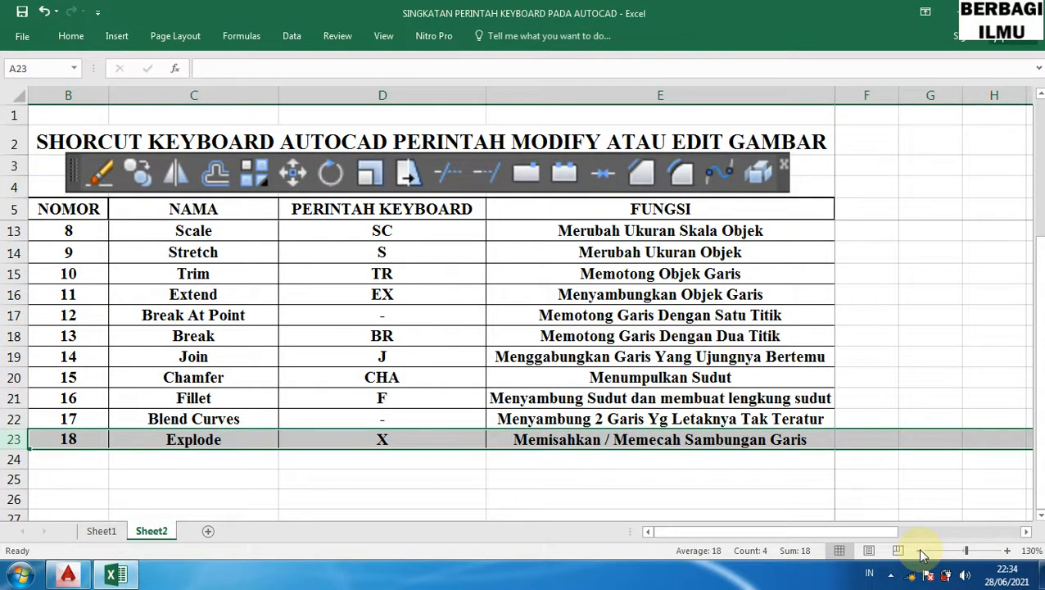
click(920, 550)
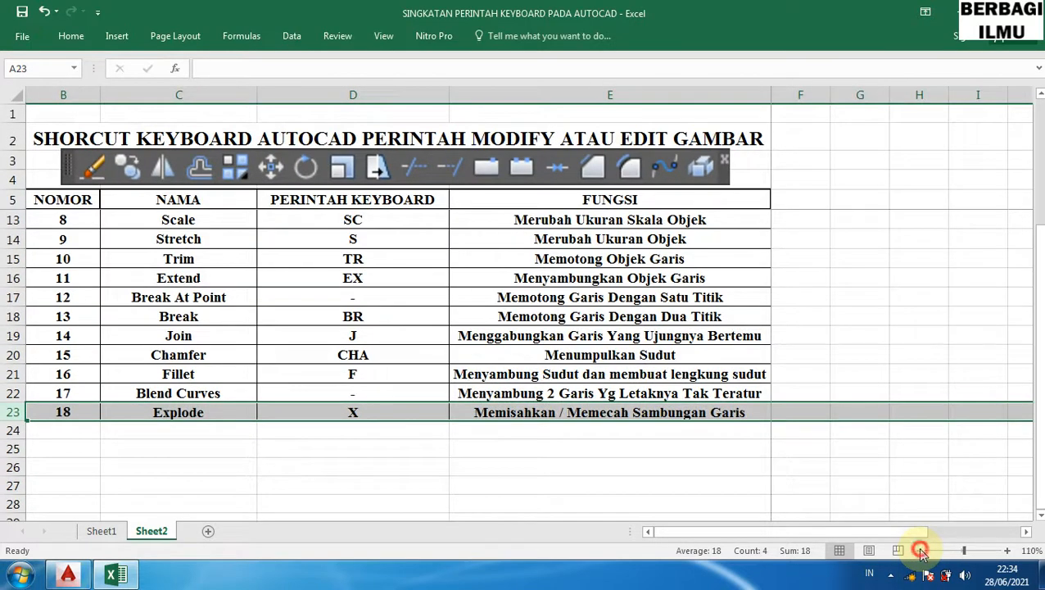
click(920, 550)
click(921, 551)
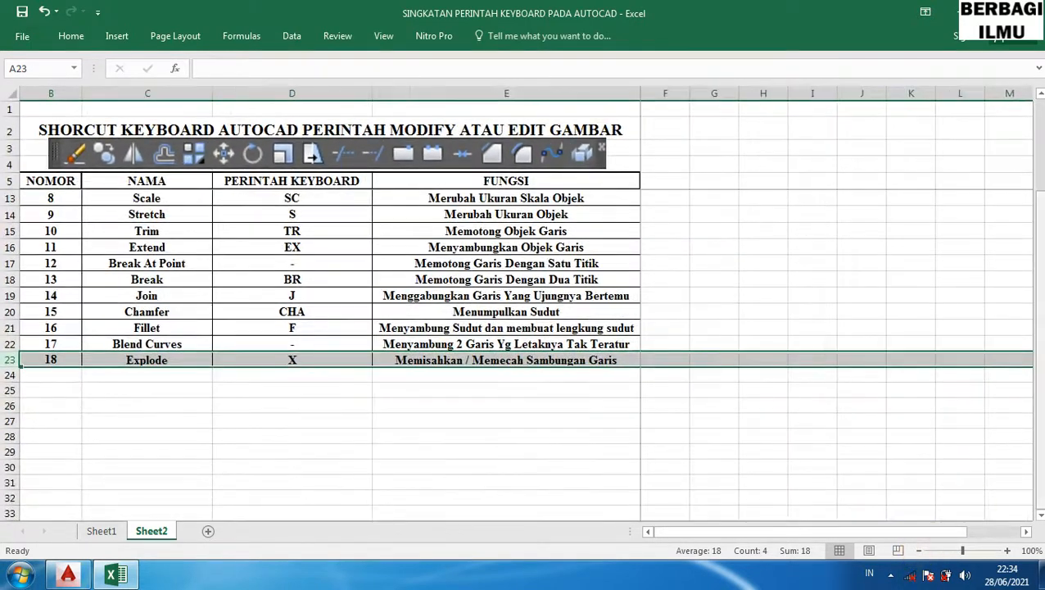
mouse_move(1039, 246)
mouse_down()
mouse_move(1040, 150)
mouse_move(1038, 160)
mouse_up()
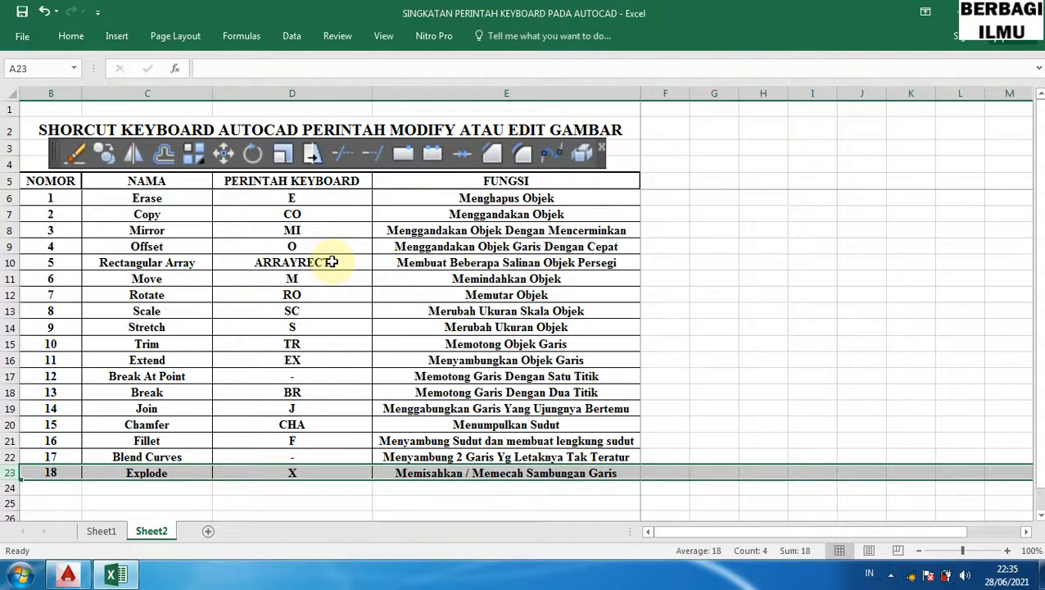
- Minimize the spreadsheet and the drawing windows to return to the desktop
click(955, 10)
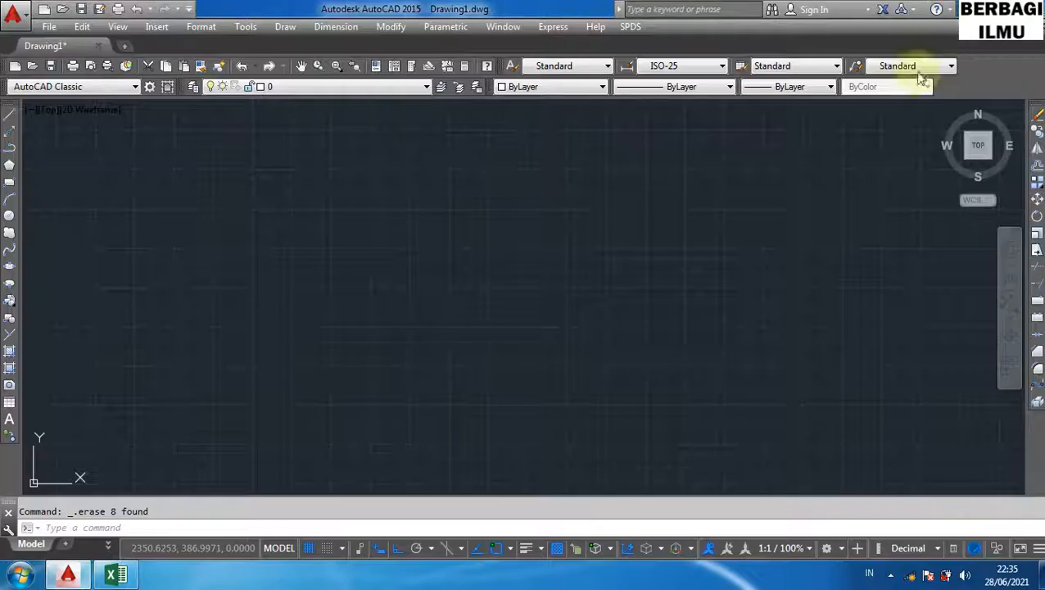
click(970, 8)
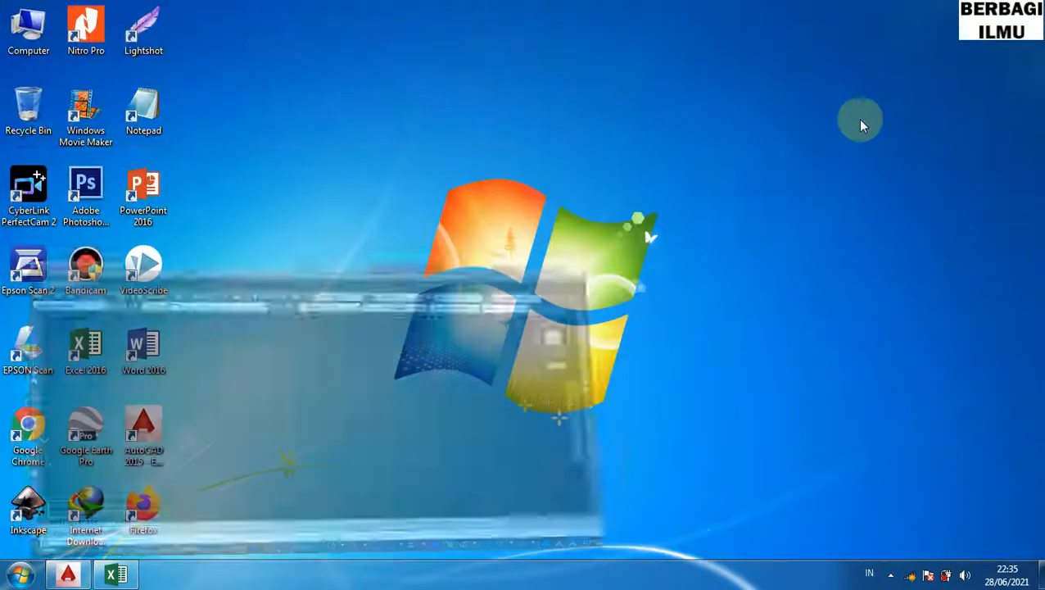